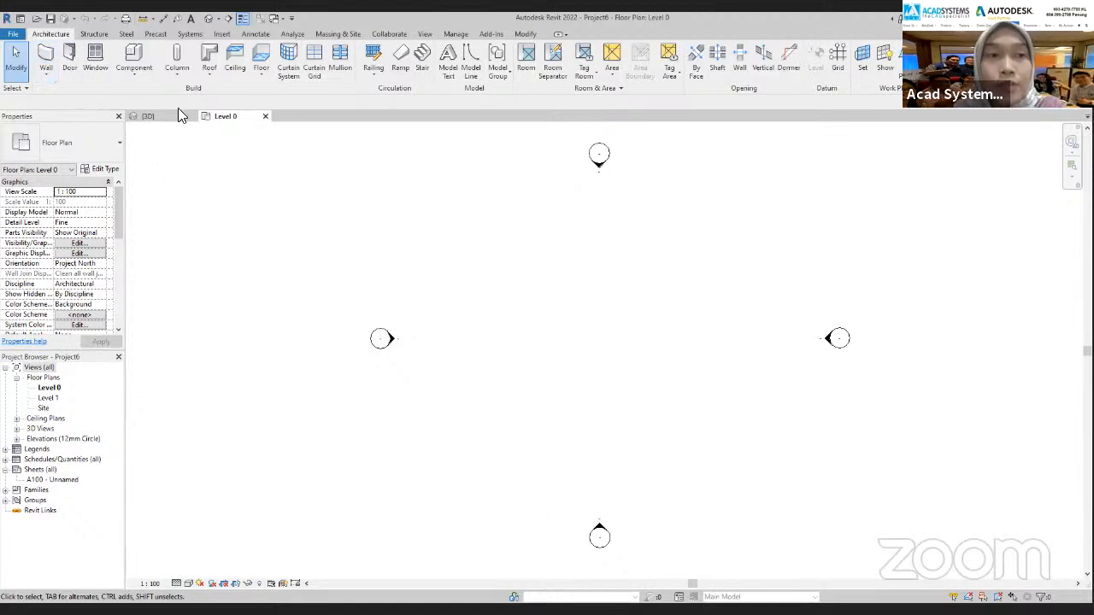
Draw a horizontal wall 3600 mm long near the middle of the Level 0 floor plan
left_click(46, 59)
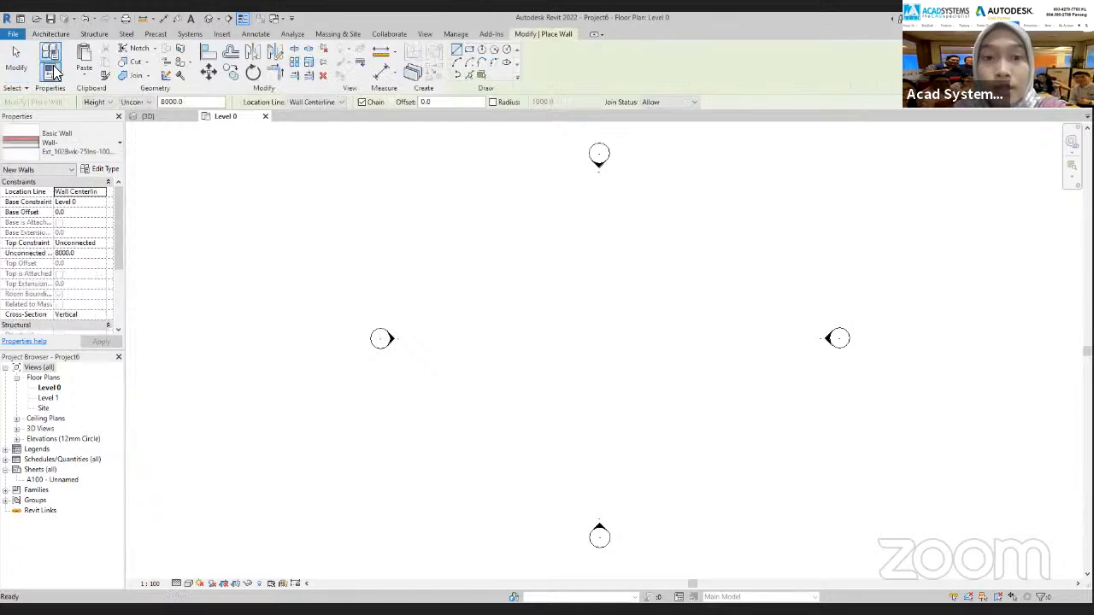
left_click(543, 331)
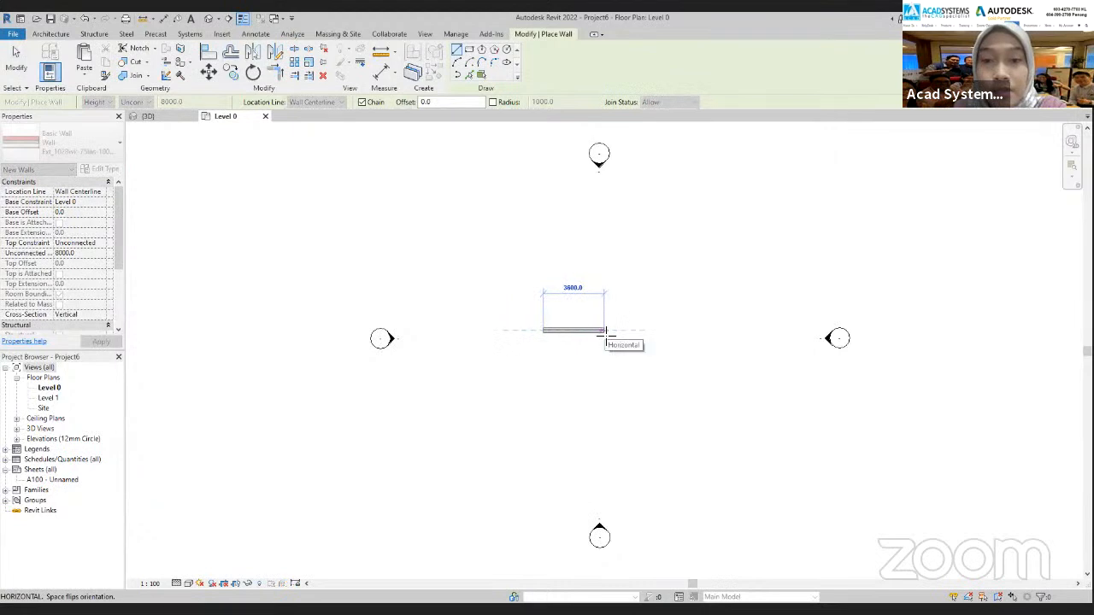
left_click(605, 331)
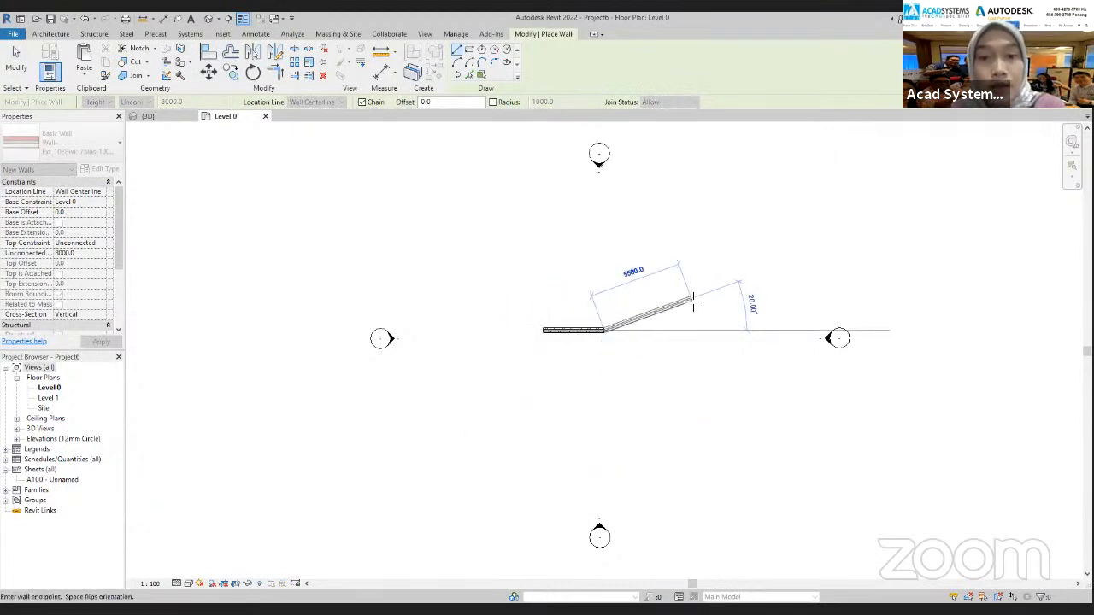
key("Escape")
key("Escape")
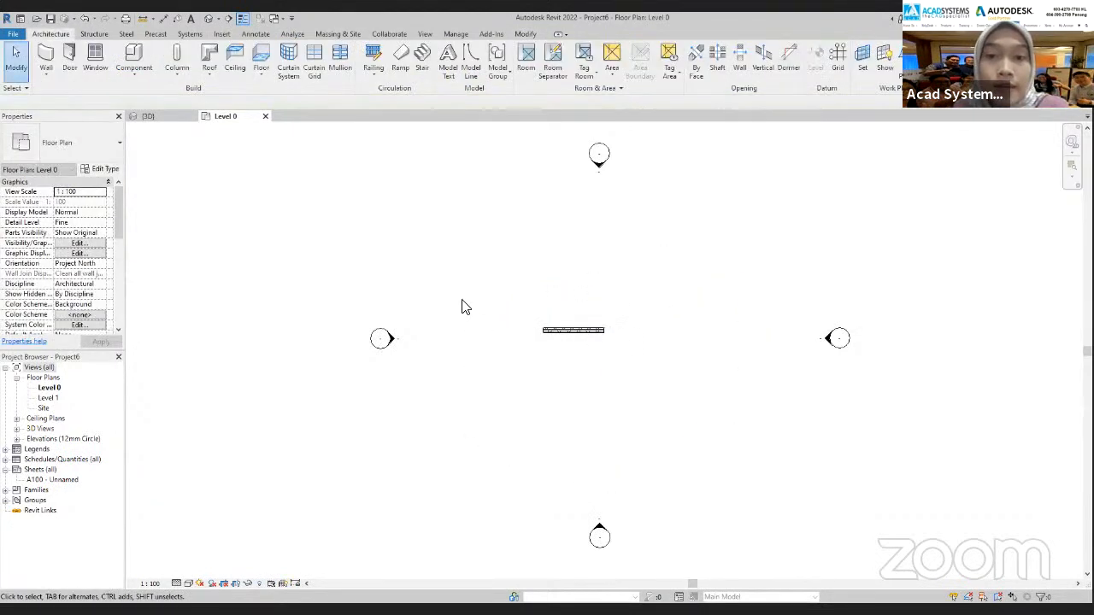
Start placing a window and open the M_Window-Casement-Double family from the Malaysia library's Windows folder for loading
left_click(94, 59)
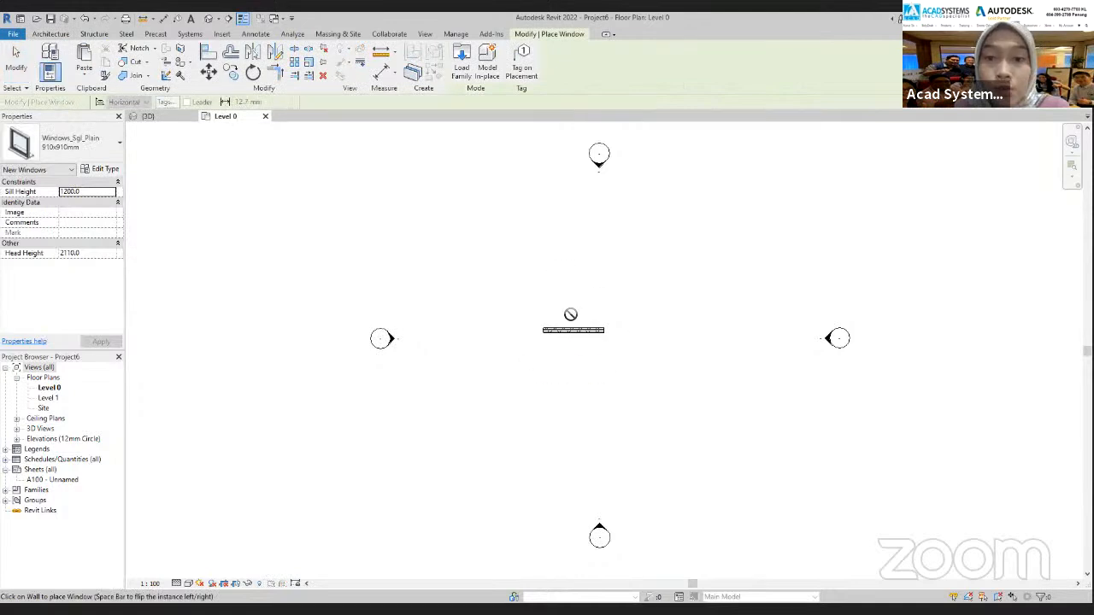
left_click(83, 159)
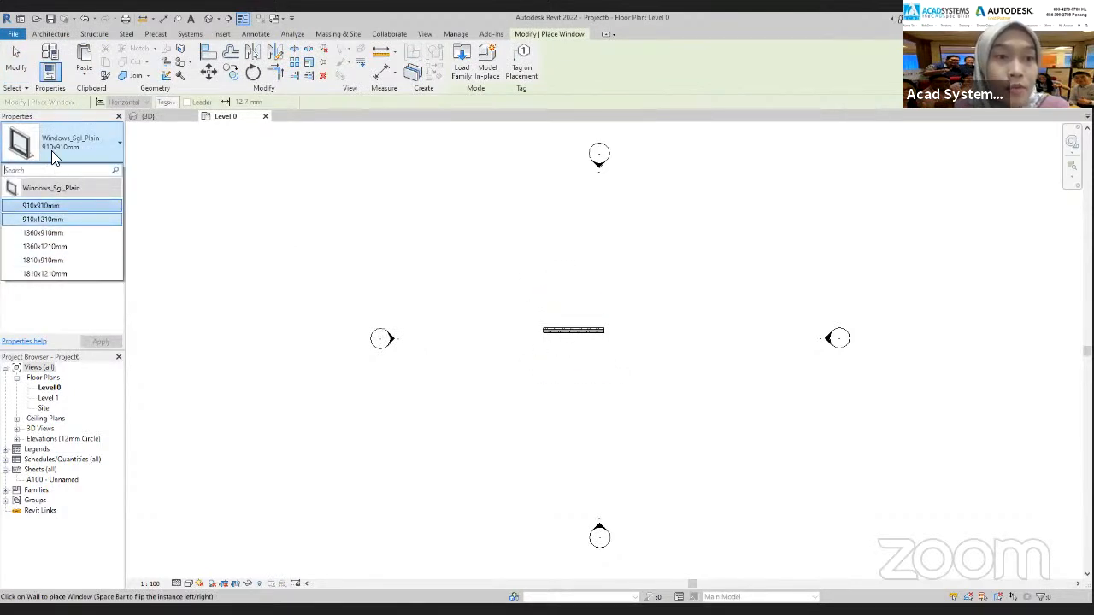
left_click(473, 64)
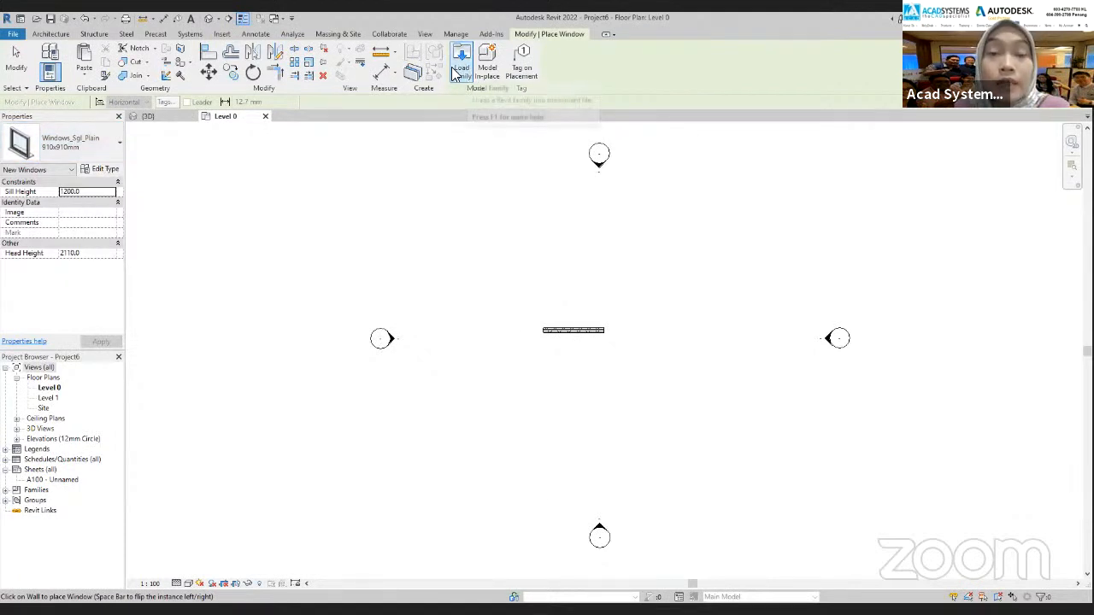
left_click(461, 68)
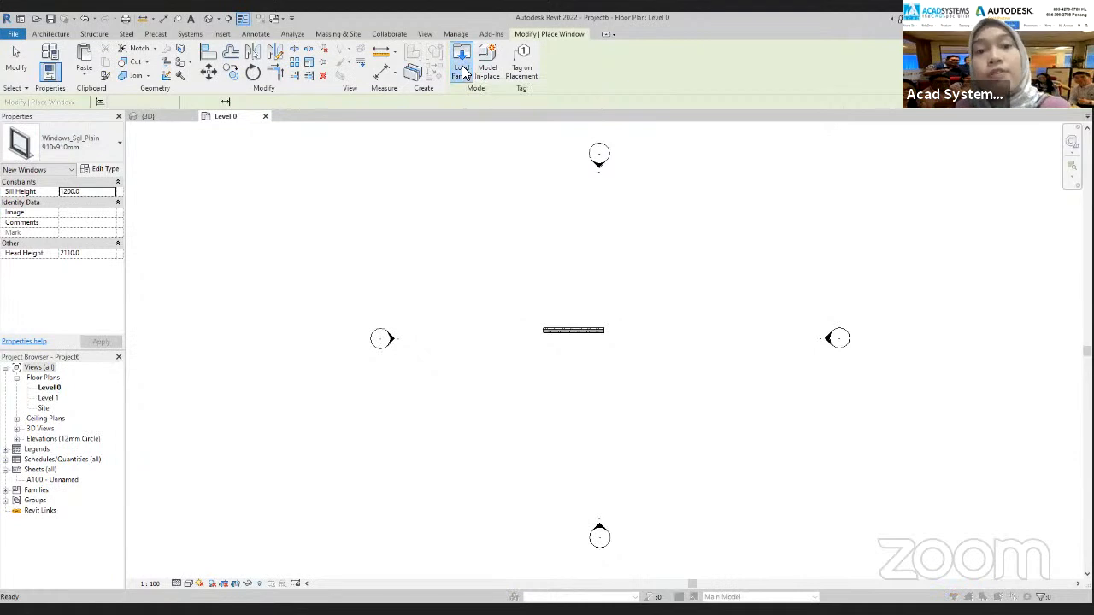
left_click(476, 203)
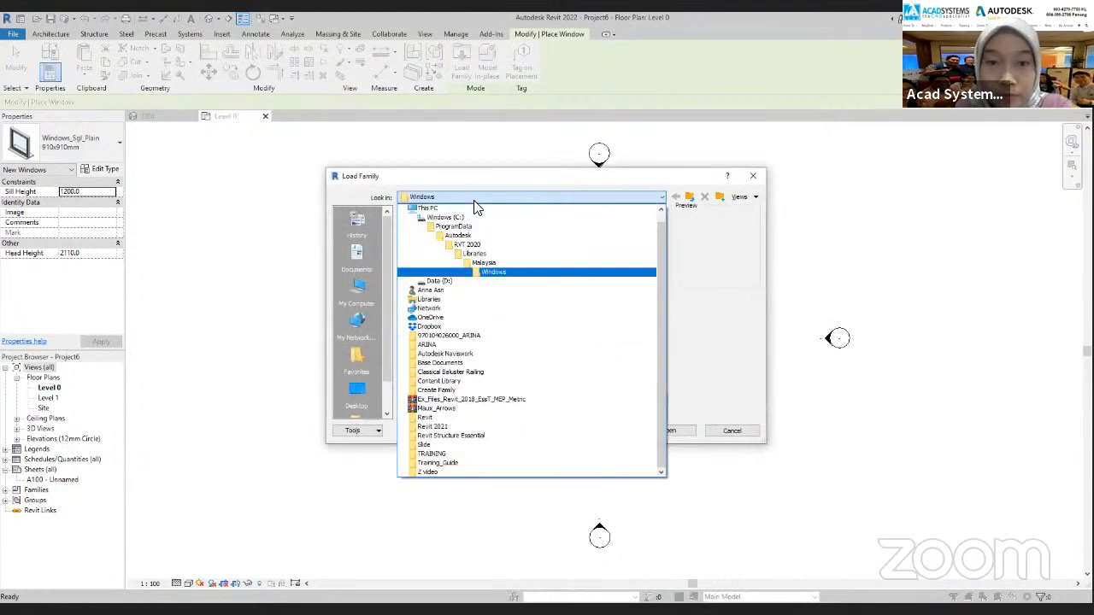
left_click(494, 271)
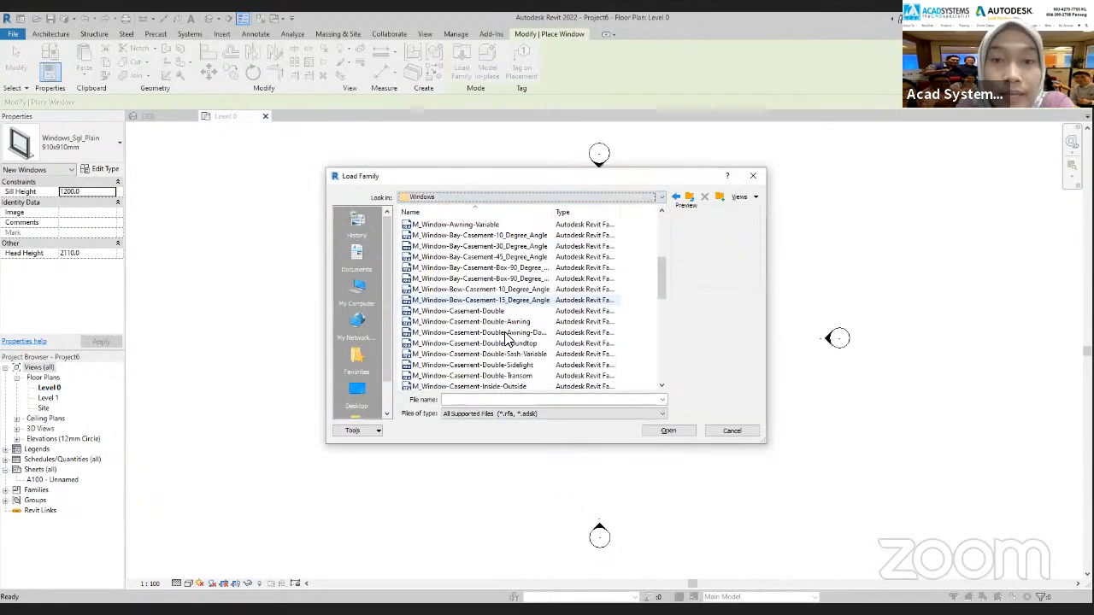
scroll(506, 346, "down", 8)
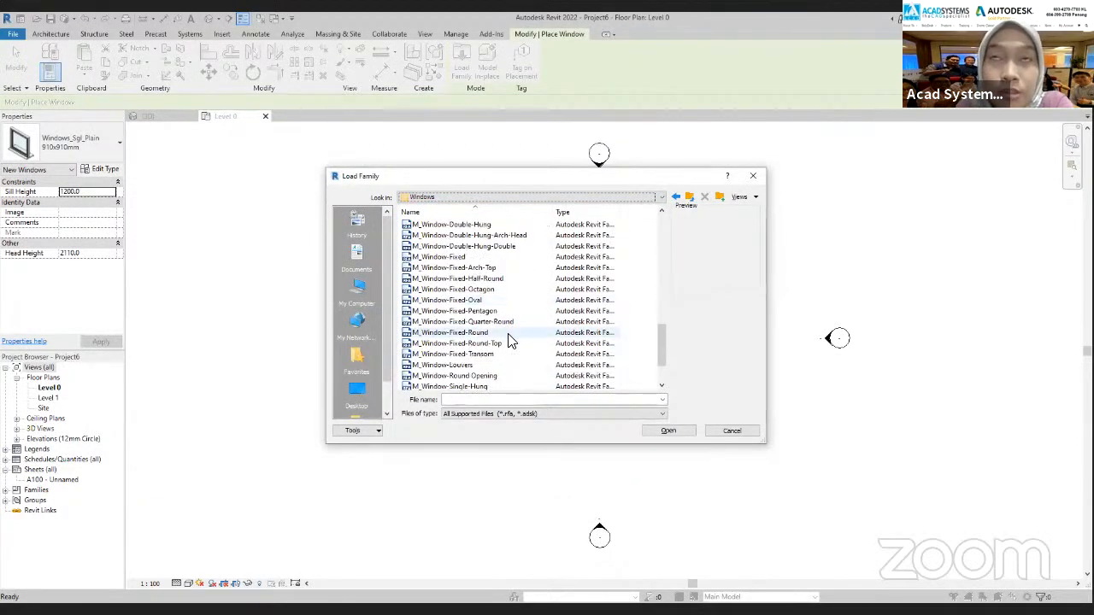
scroll(495, 331, "up", 5)
scroll(496, 308, "up", 1)
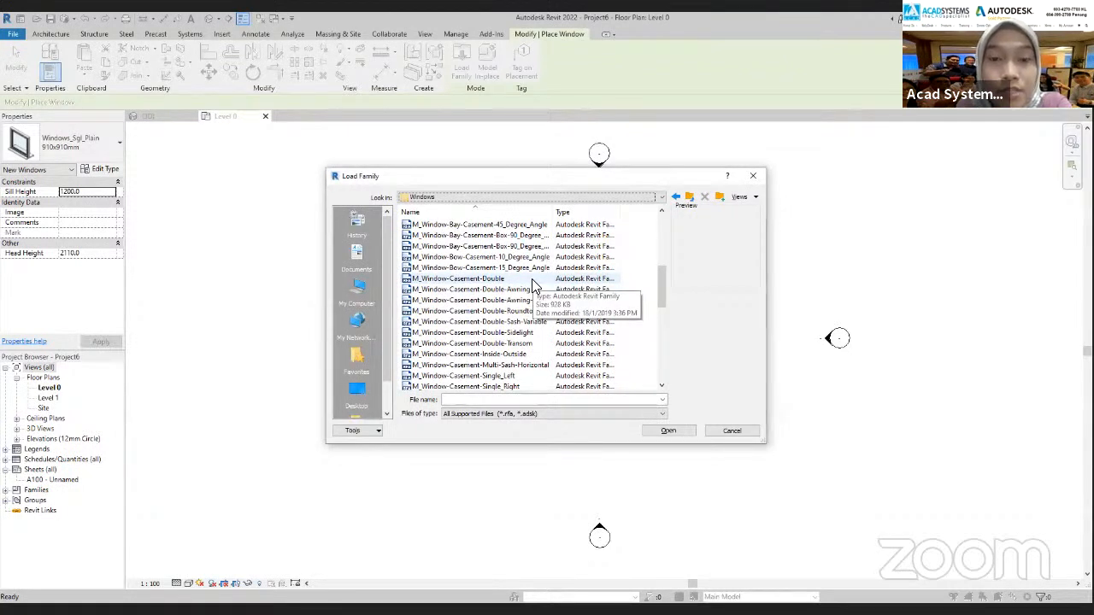
left_click(489, 282)
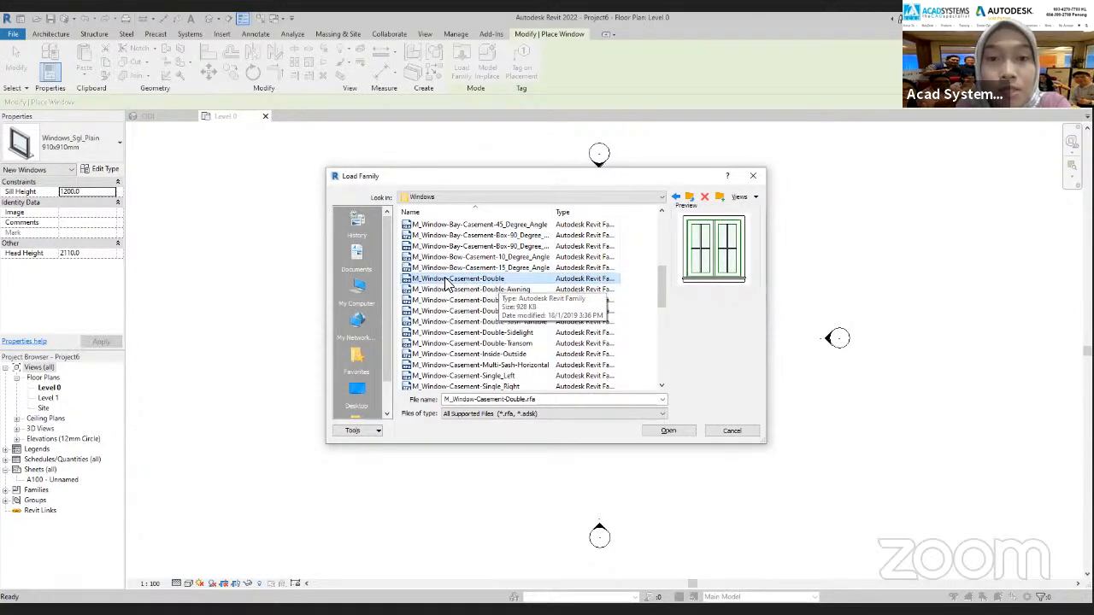
left_click(671, 434)
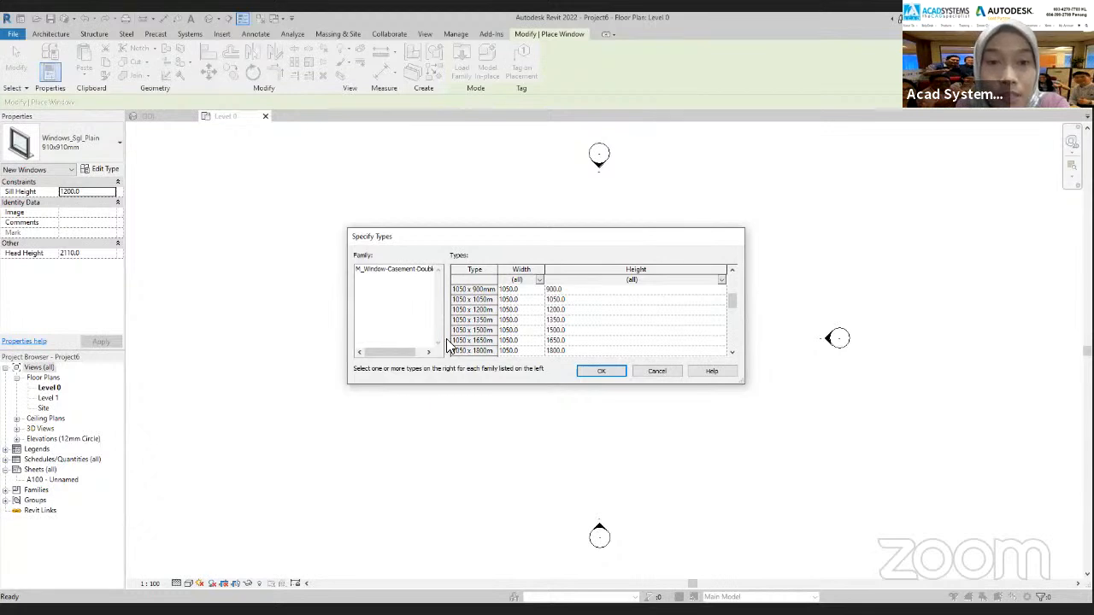
Choose the 1200 x 1050mm type of the double casement window and load it into the project
scroll(476, 339, "down", 1)
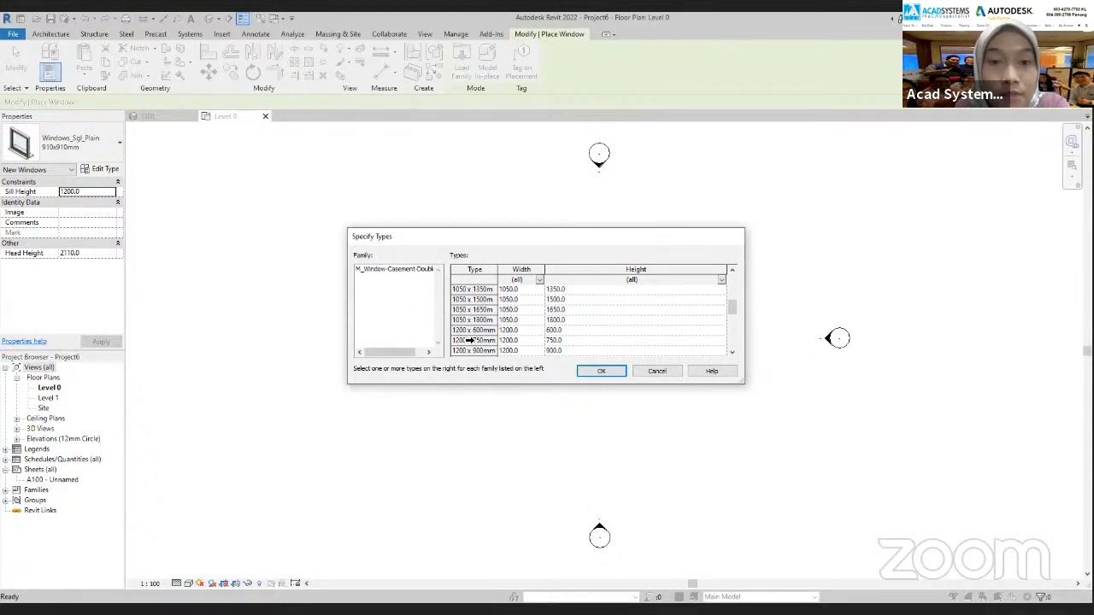
scroll(470, 340, "down", 1)
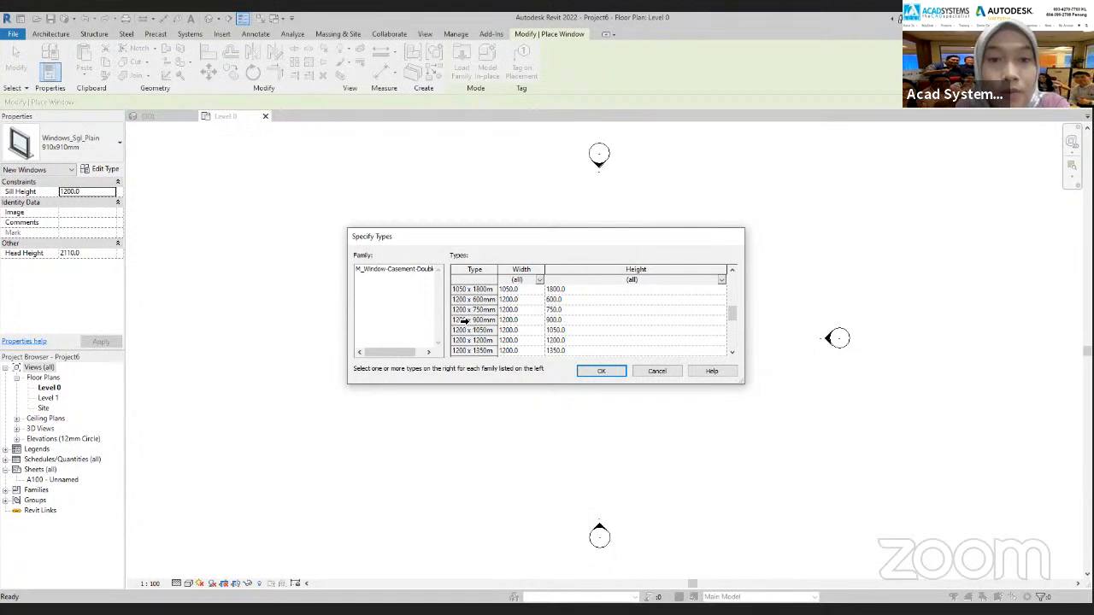
left_click(462, 320)
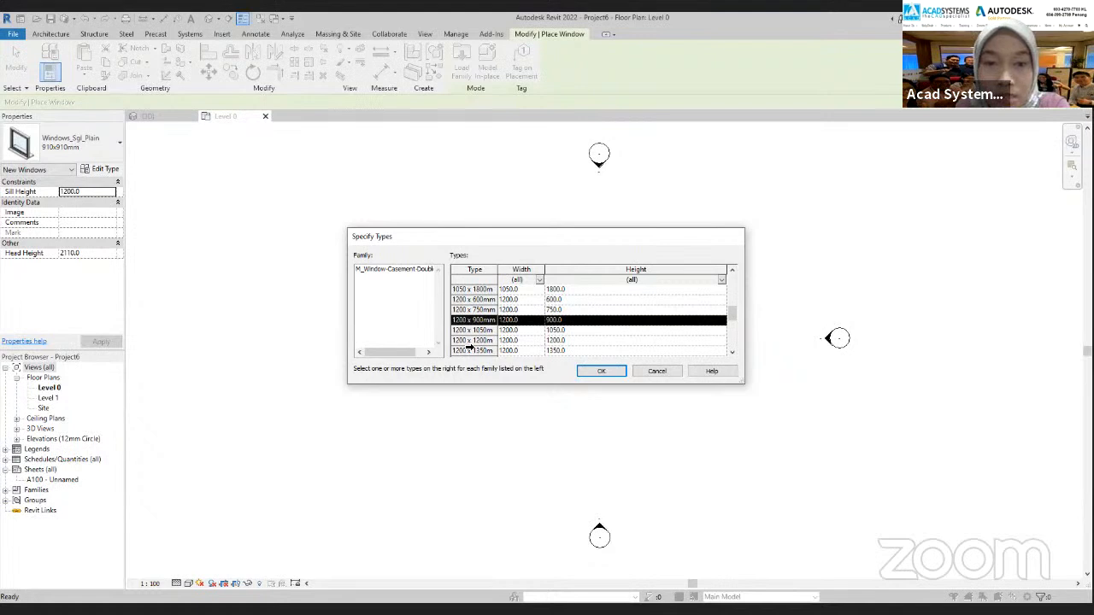
scroll(467, 345, "down", 2)
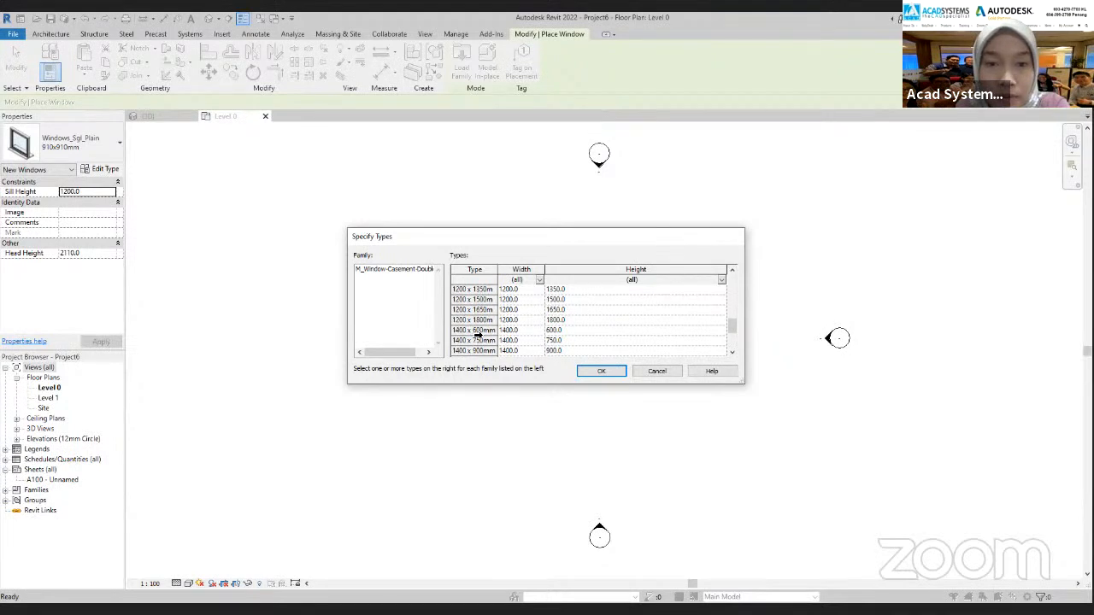
scroll(477, 335, "up", 1)
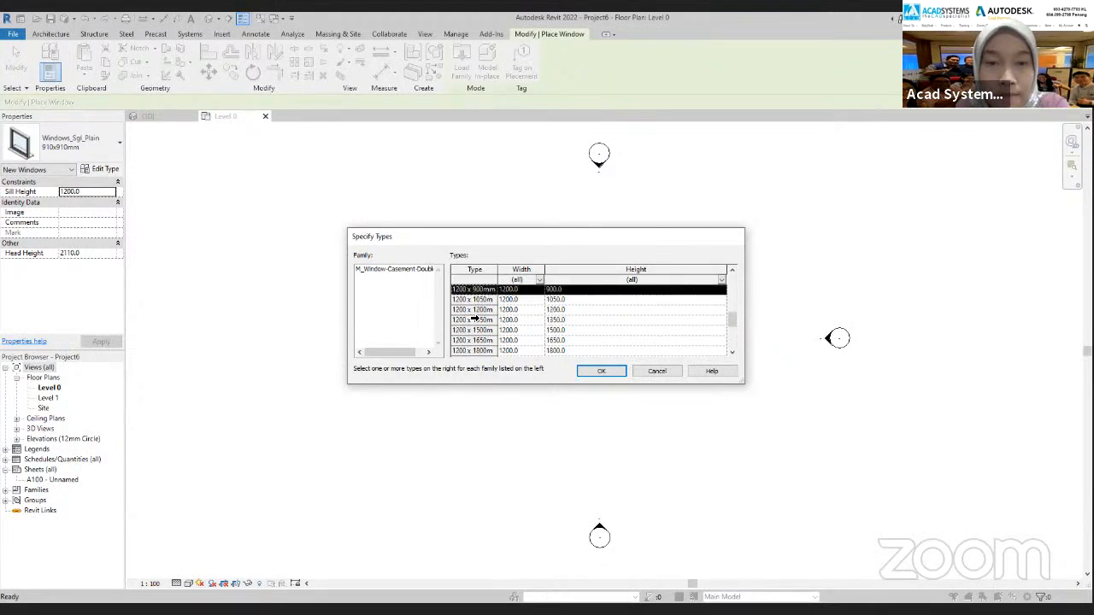
scroll(542, 356, "up", 1)
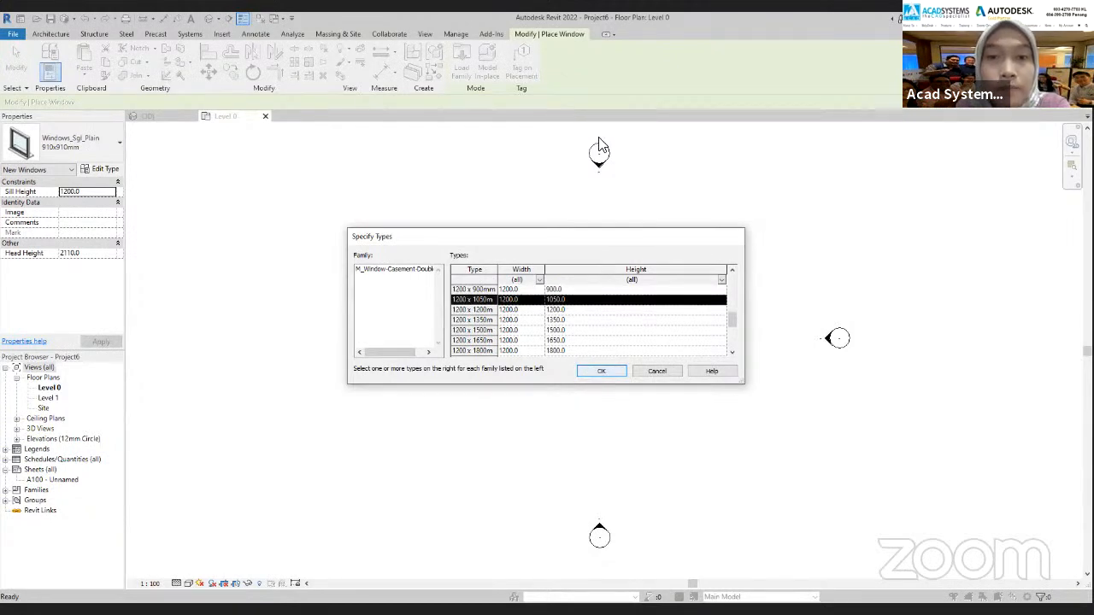
left_click(612, 371)
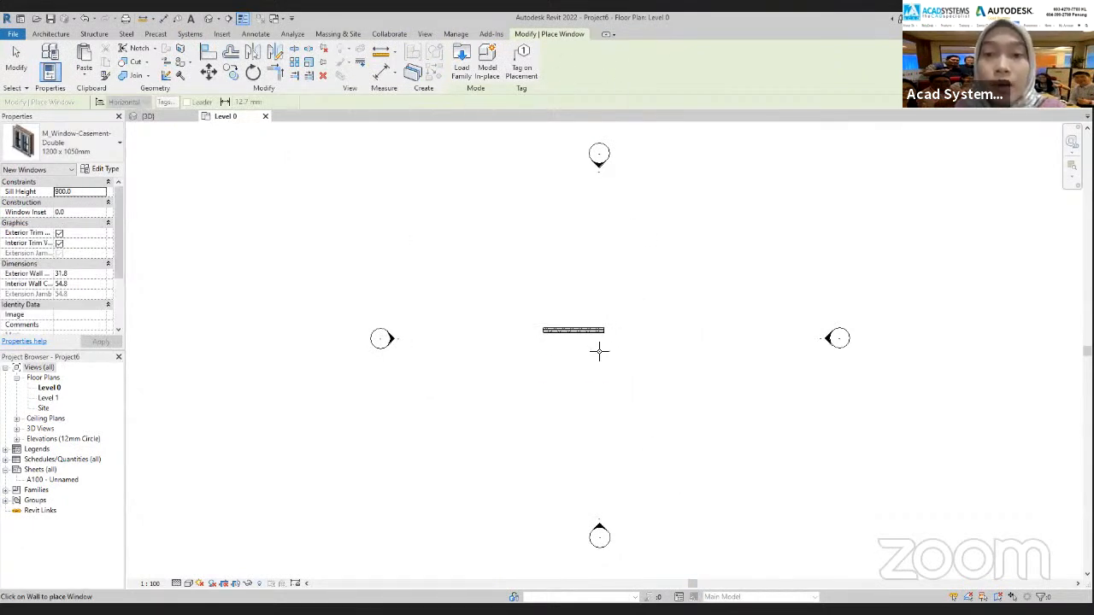
Set the floor plan's visual style to Shaded and place the double casement window mid-wall, 1200 mm from each end
left_click(189, 583)
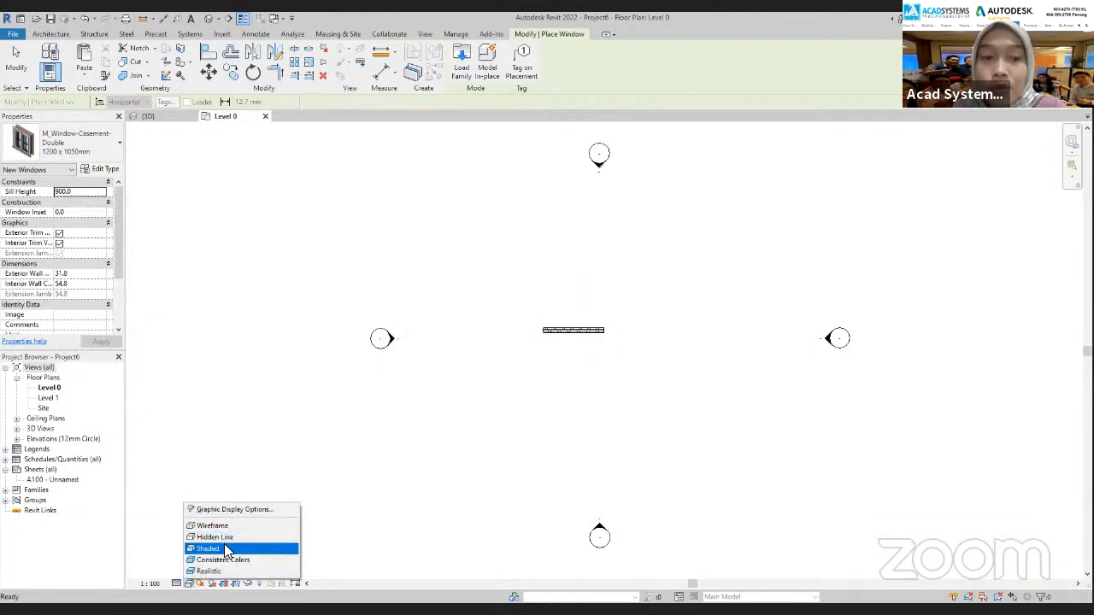
left_click(221, 548)
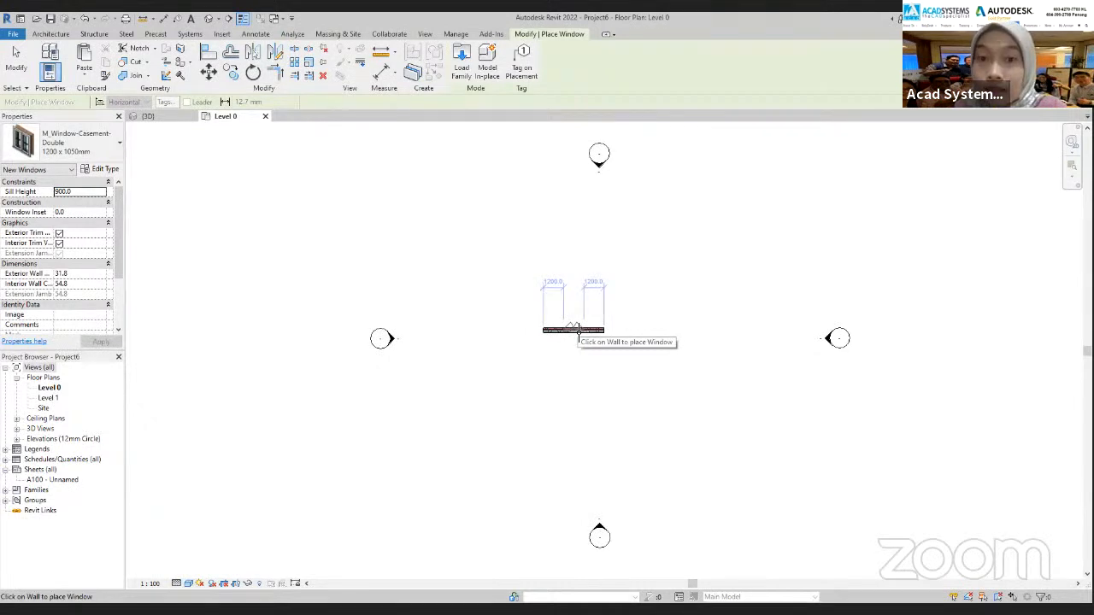
scroll(578, 329, "up", 4)
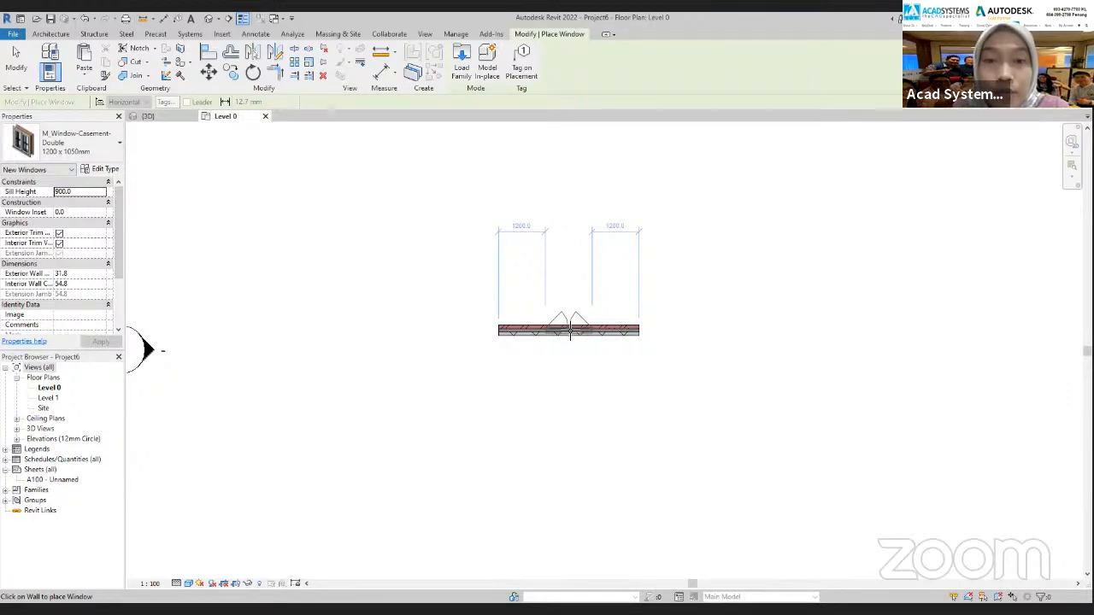
left_click(569, 329)
key("Escape")
key("Escape")
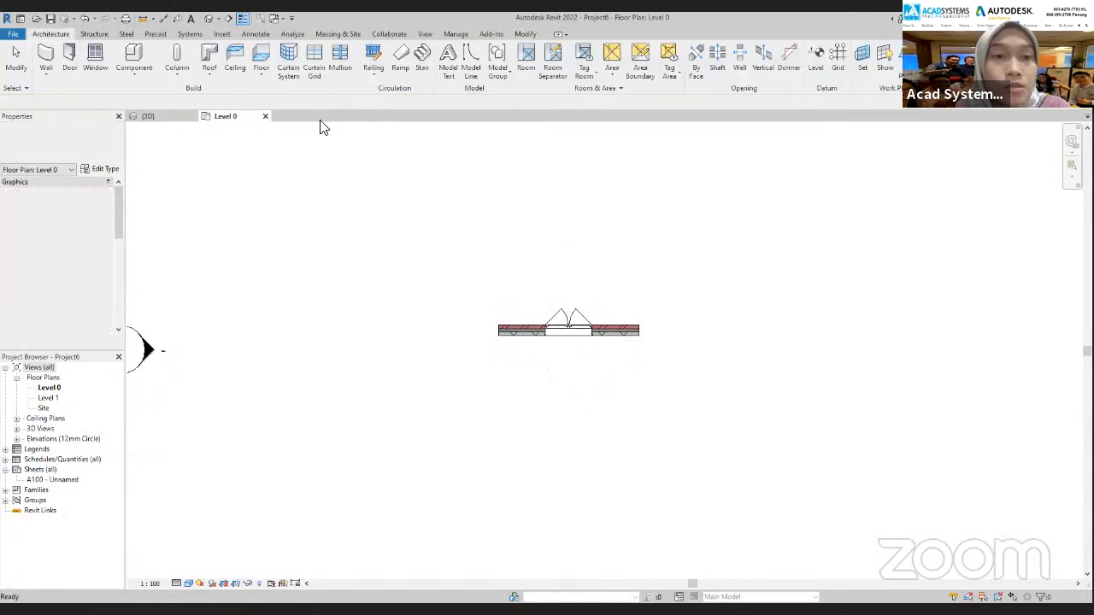
Open the default 3D view and set the wall's top constraint to Up to level: Level 1
left_click(211, 21)
middle_click_drag(677, 376, 772, 416, "shift")
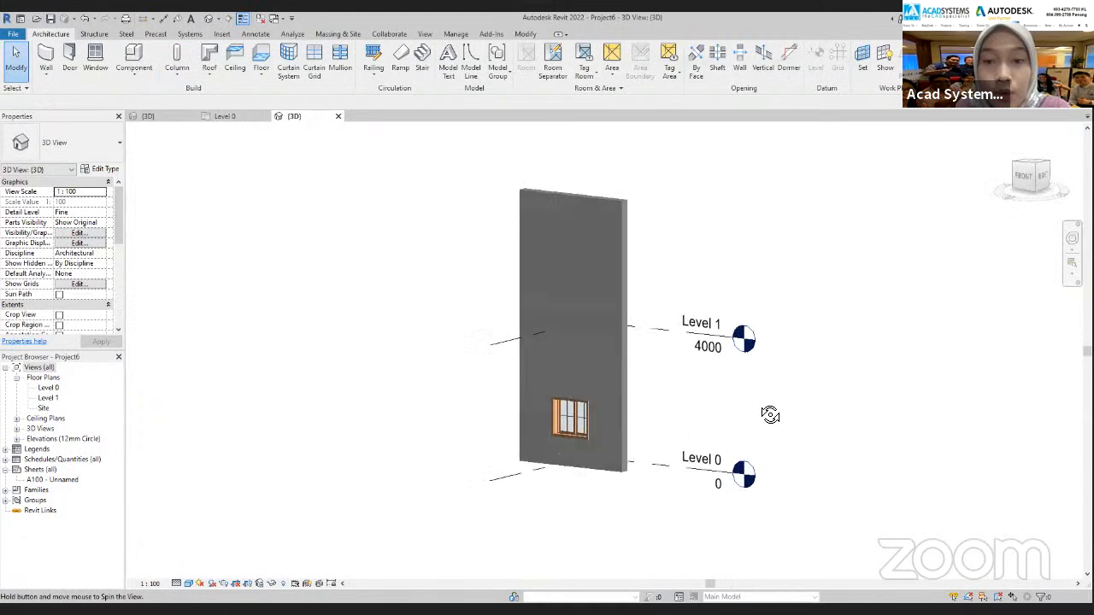
scroll(605, 400, "up", 4)
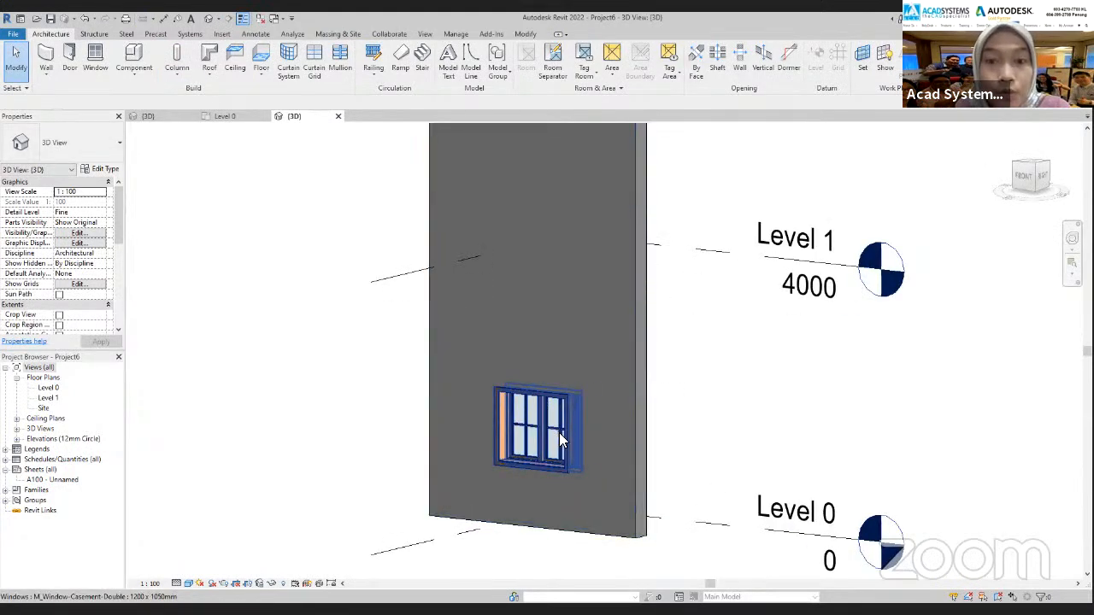
middle_click_drag(607, 444, 281, 317, "shift")
middle_click_drag(171, 380, 418, 364, "shift")
scroll(419, 363, "down", 2)
left_click(668, 228)
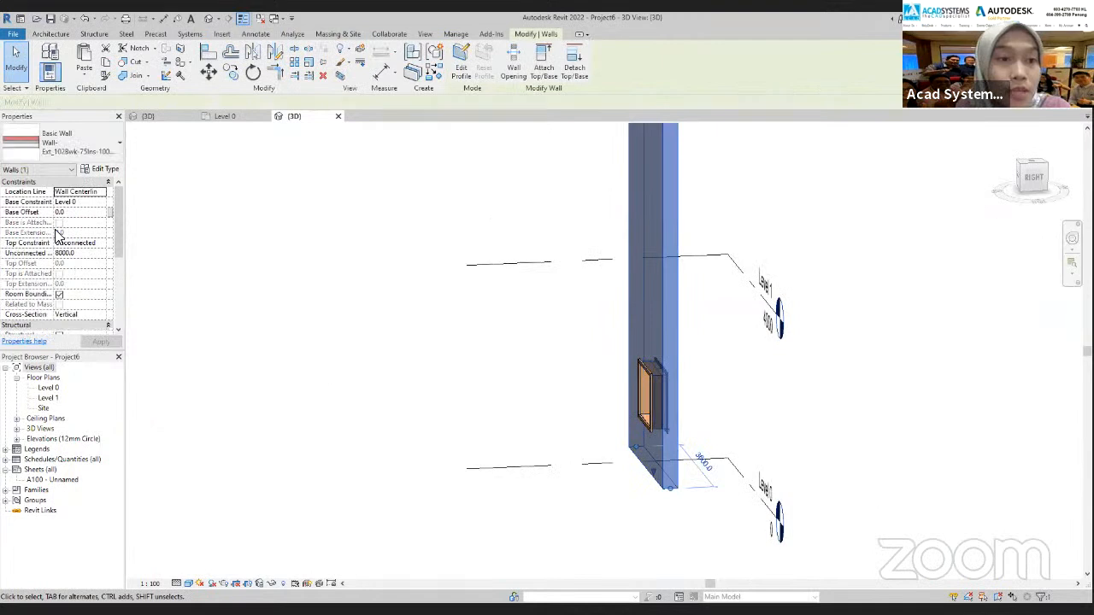
left_click(102, 245)
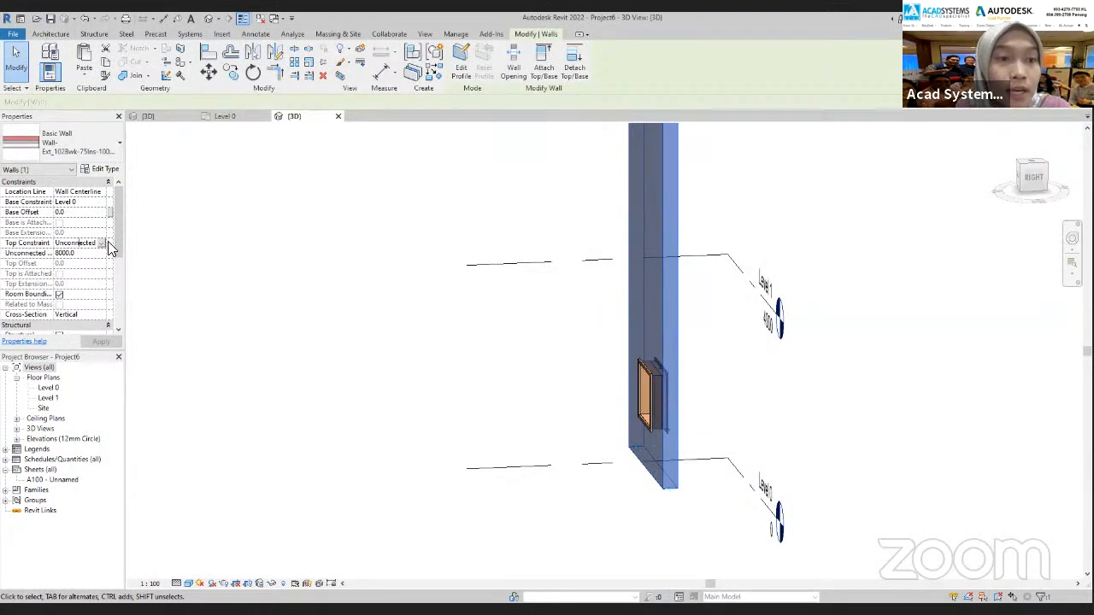
left_click(102, 244)
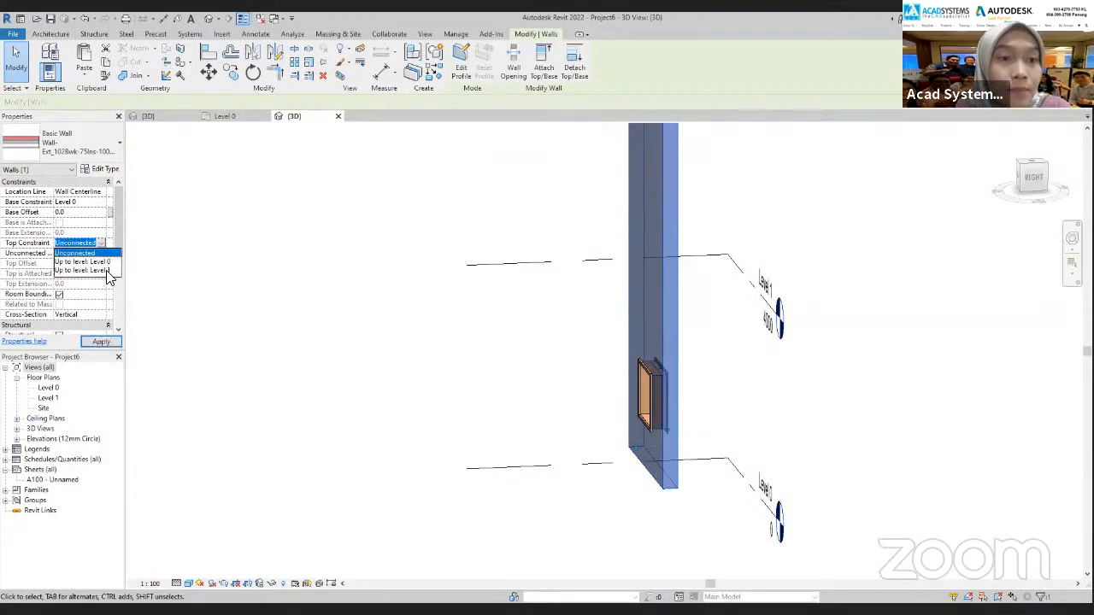
left_click(104, 271)
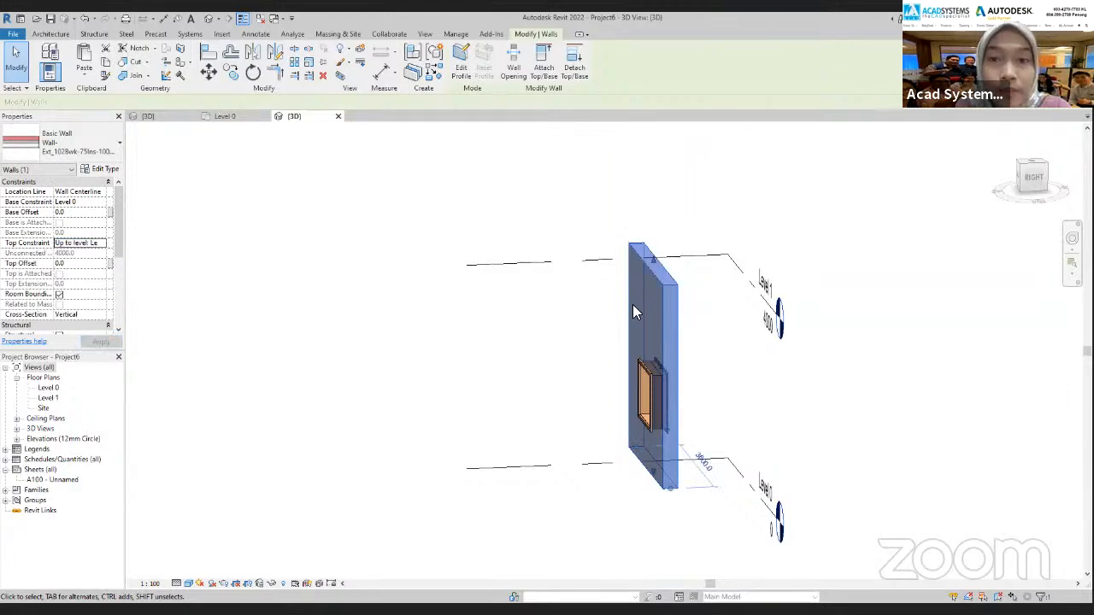
scroll(315, 374, "down", 3)
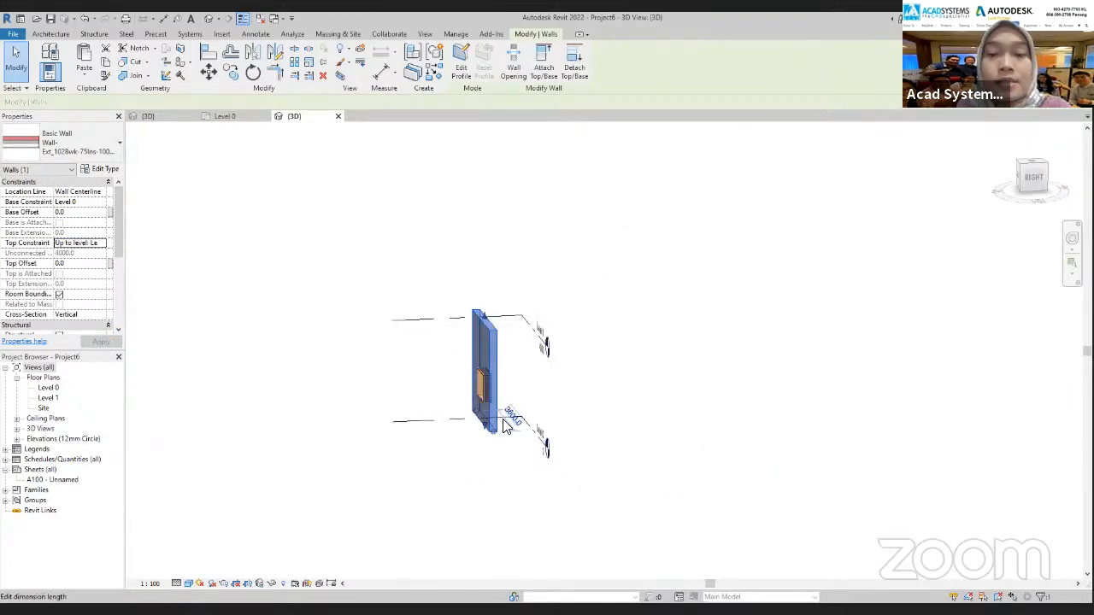
left_click(618, 442)
Start an in-place component in the Furniture category and name it Curtain holder
middle_click_drag(608, 451, 684, 402, "shift")
middle_click_drag(308, 462, 411, 453, "shift")
scroll(415, 447, "up", 3)
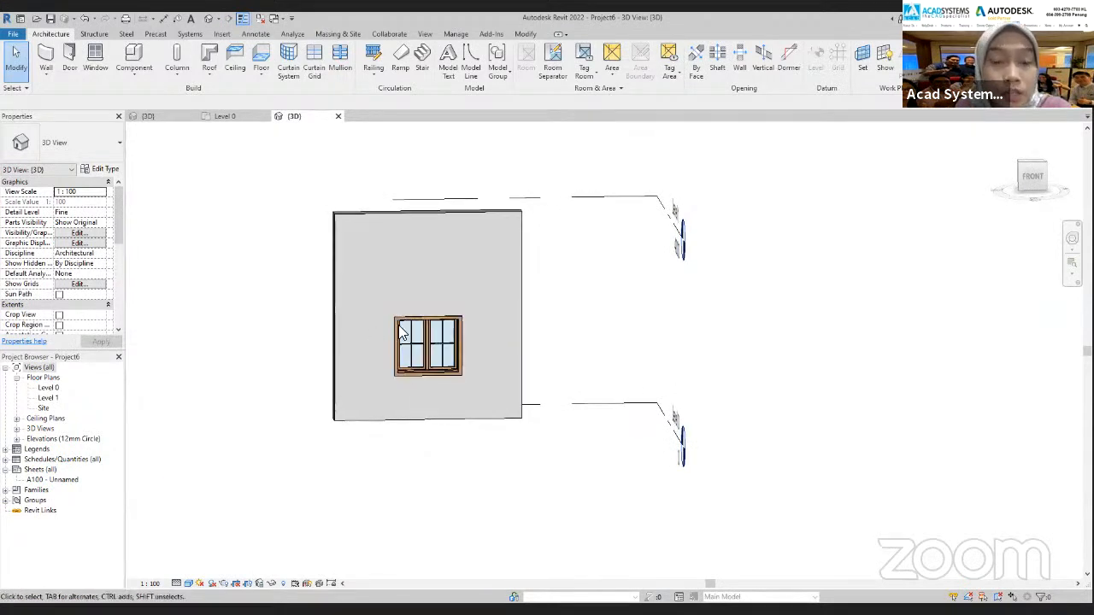
scroll(410, 313, "up", 4)
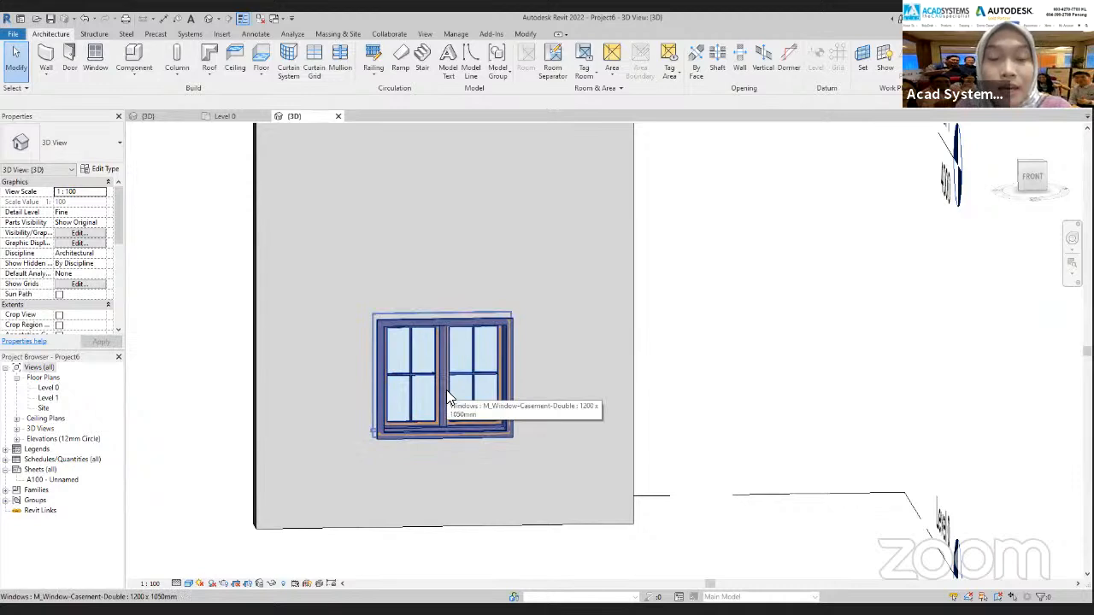
left_click(132, 77)
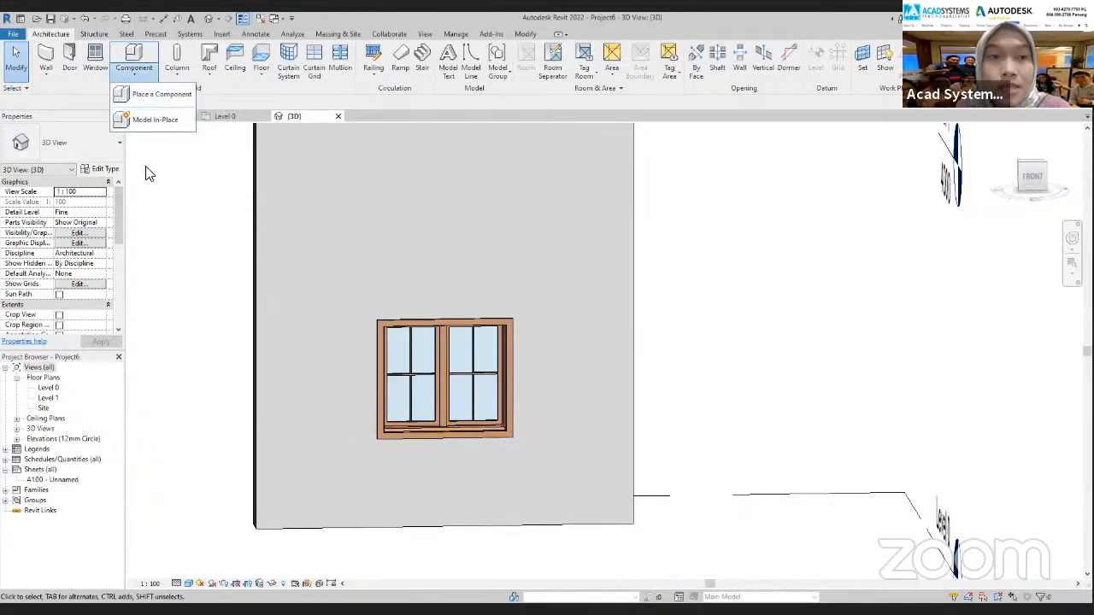
left_click(150, 121)
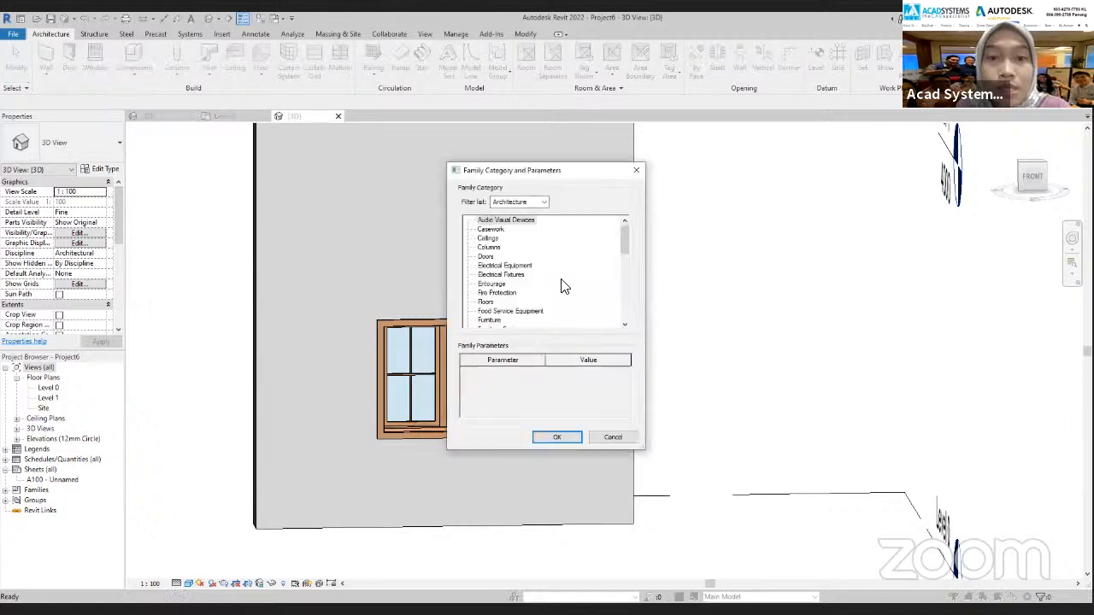
scroll(564, 294, "down", 1)
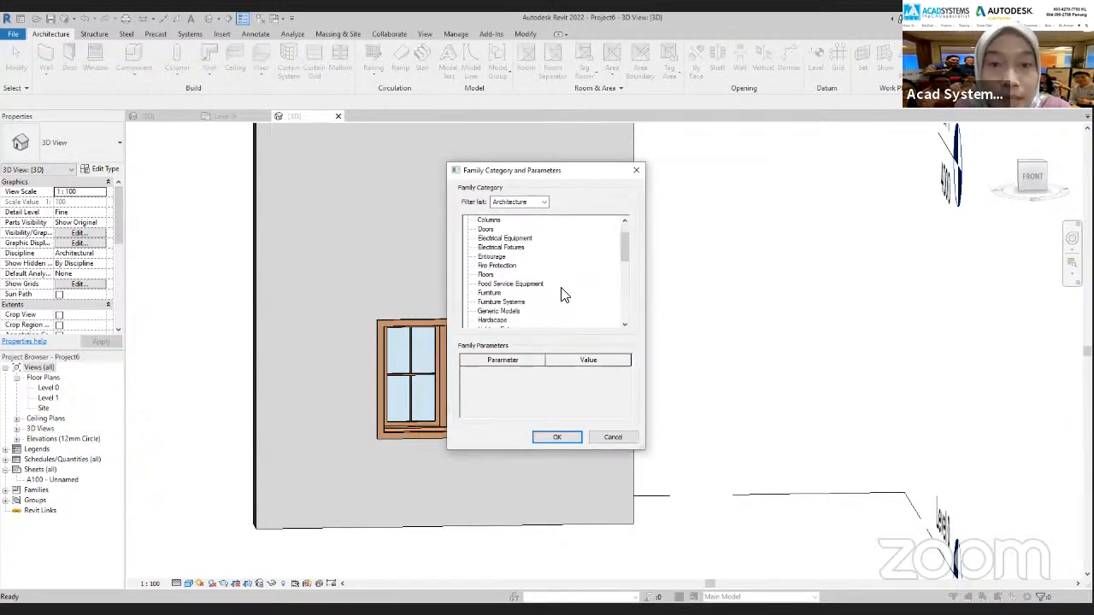
left_click(490, 293)
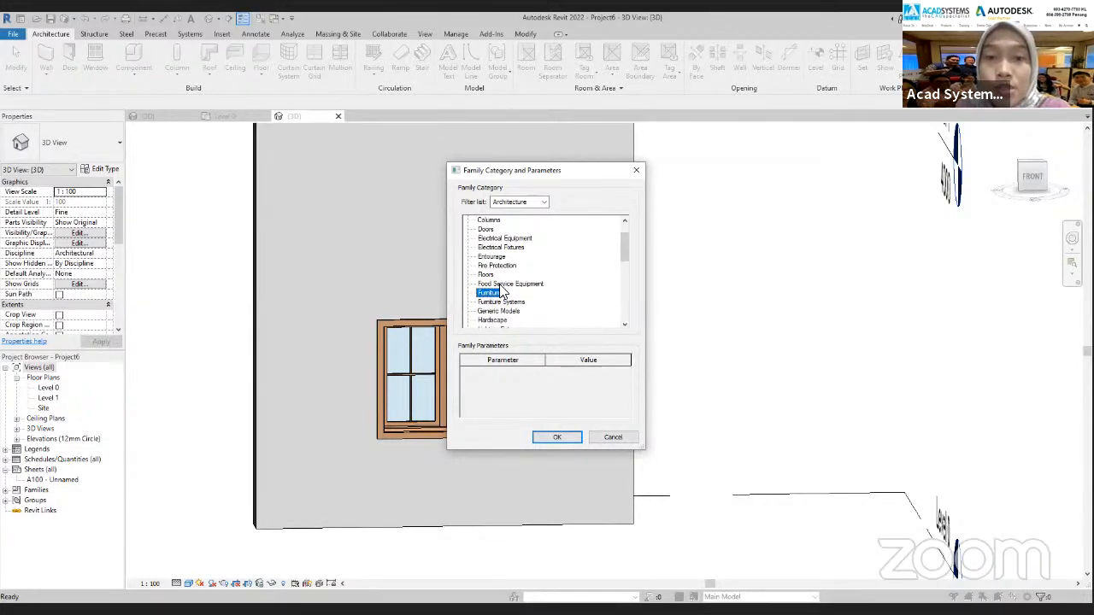
left_click(566, 437)
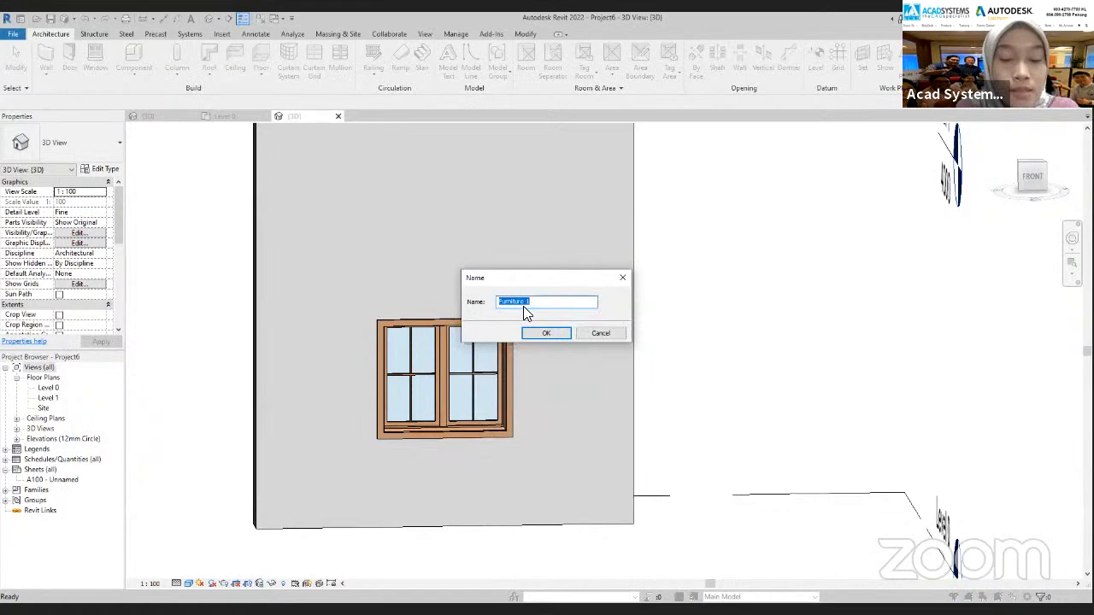
type("Curtain holder")
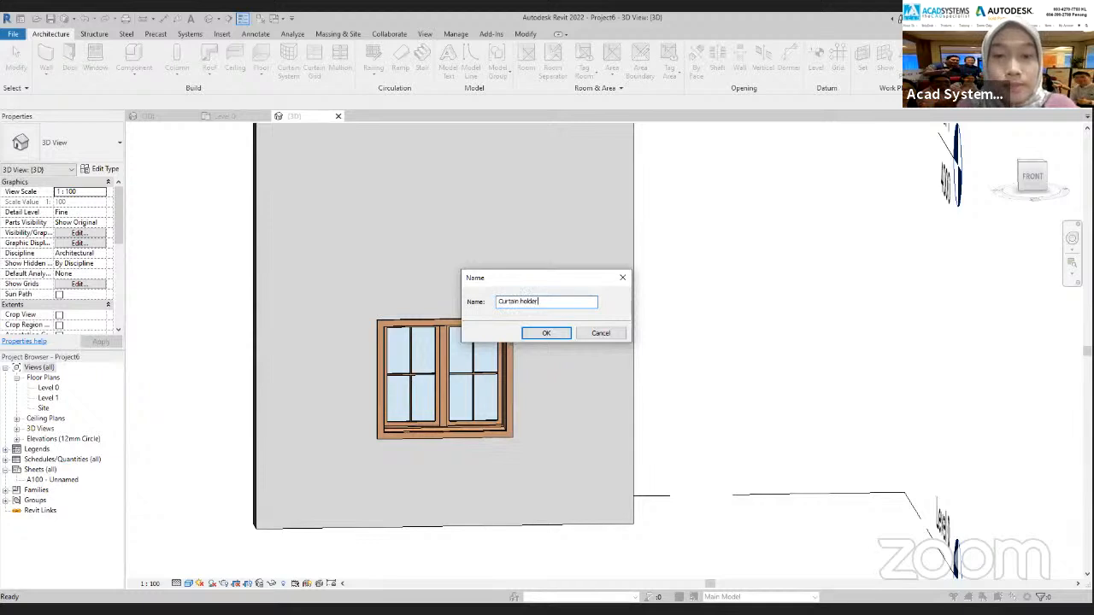
left_click(538, 335)
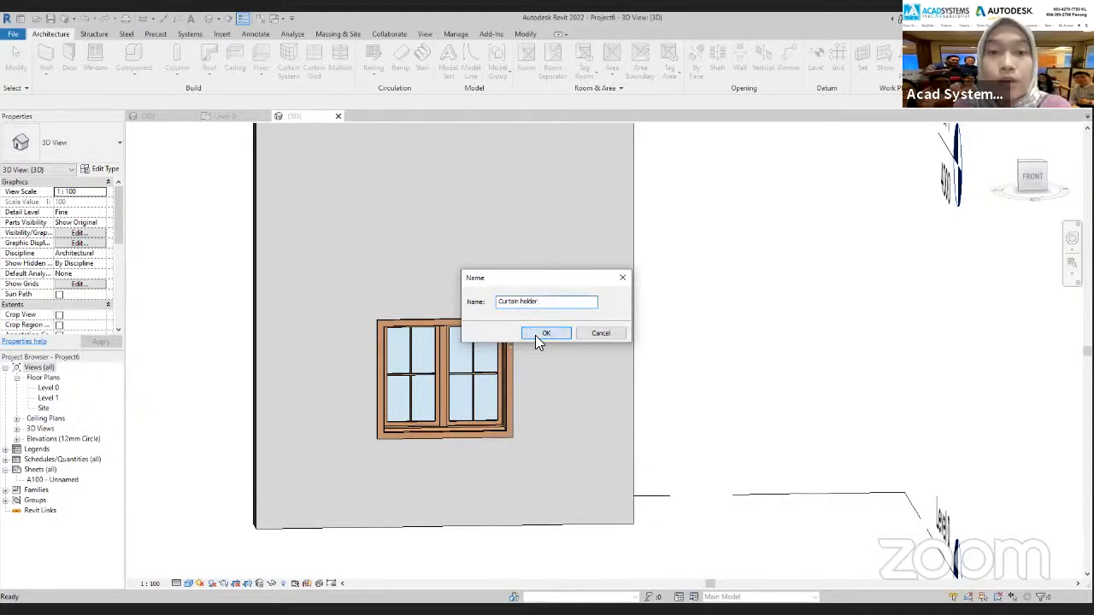
Set the work plane by picking a plane on the casement window in the 3D view
scroll(545, 325, "down", 4)
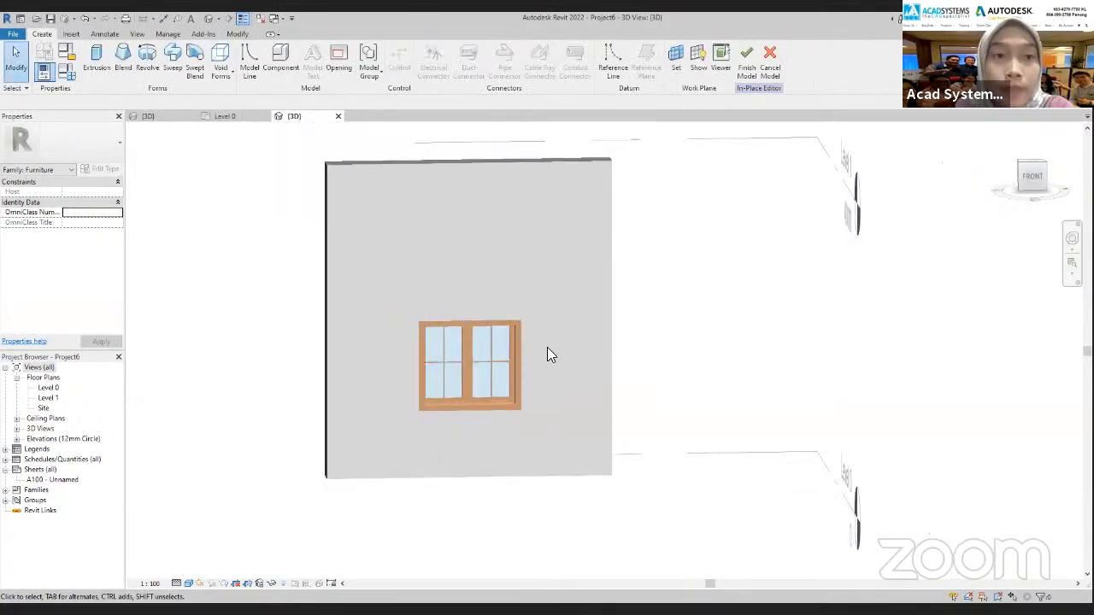
middle_click_drag(635, 493, 684, 481, "shift")
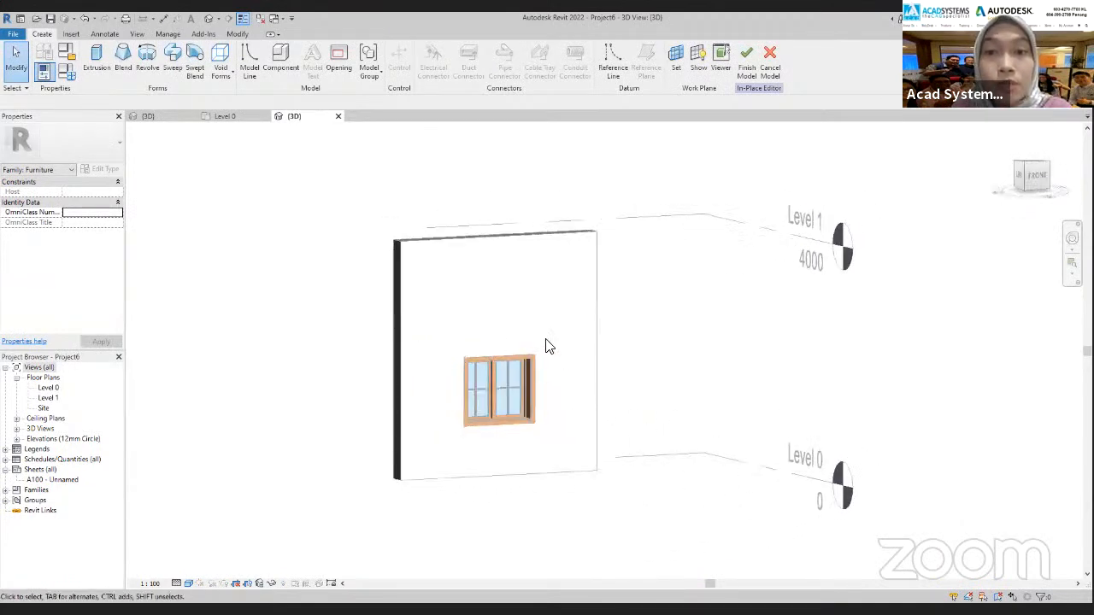
scroll(631, 375, "down", 2)
middle_click_drag(634, 392, 630, 430)
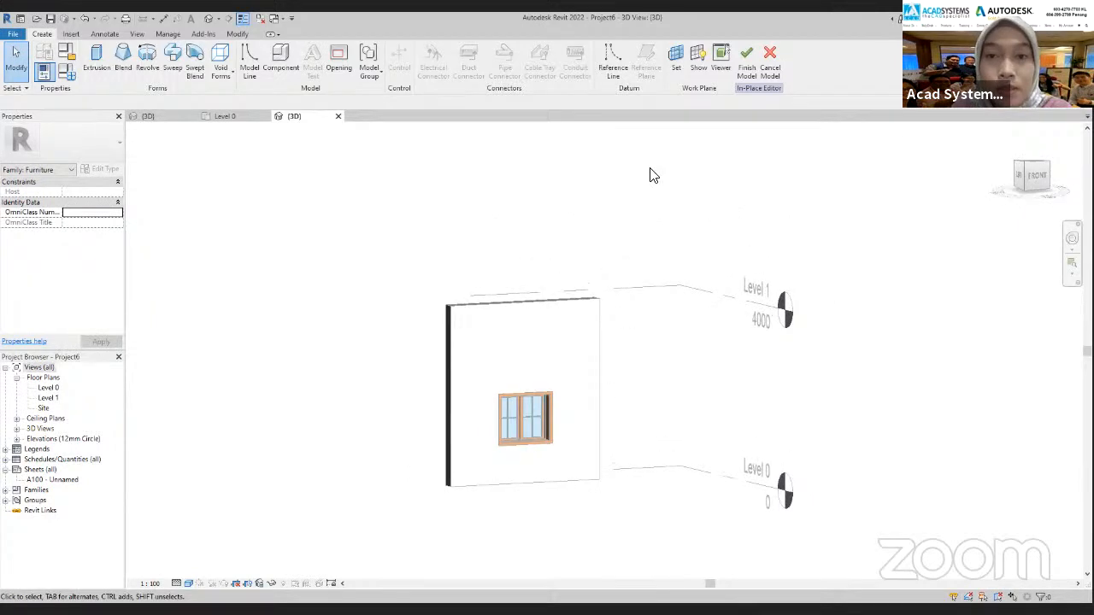
left_click(676, 59)
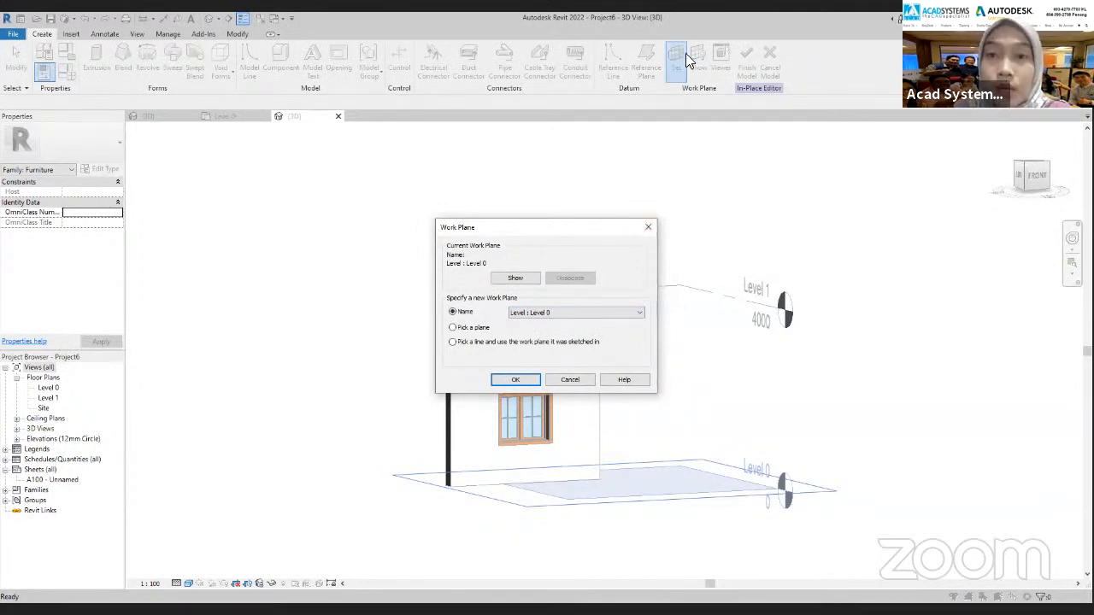
left_click(453, 327)
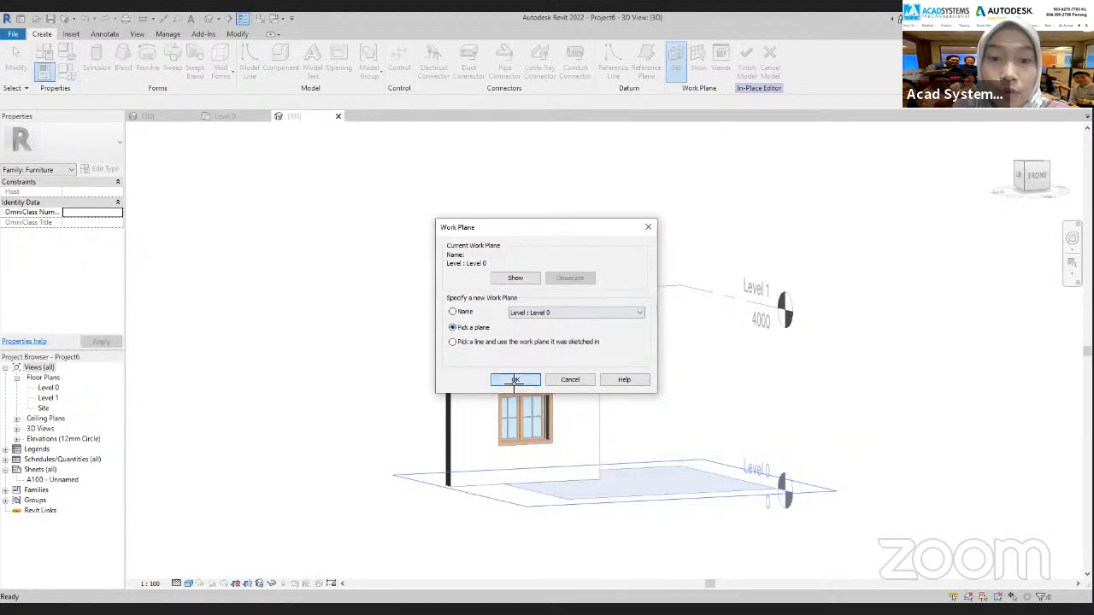
left_click(514, 381)
scroll(508, 482, "up", 3)
middle_click_drag(510, 515, 354, 497, "shift")
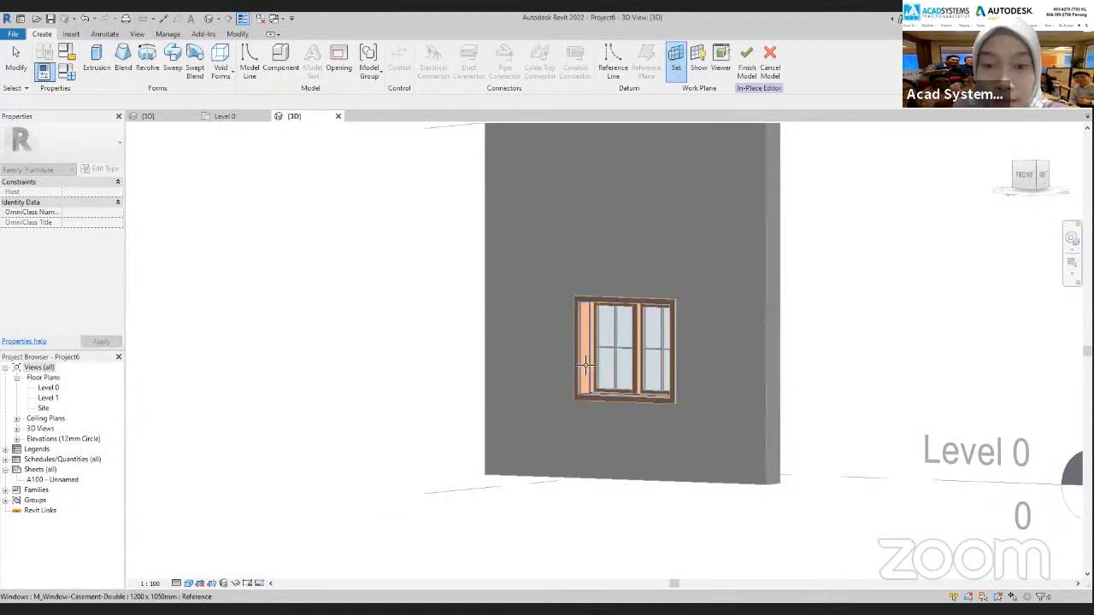
left_click(651, 398)
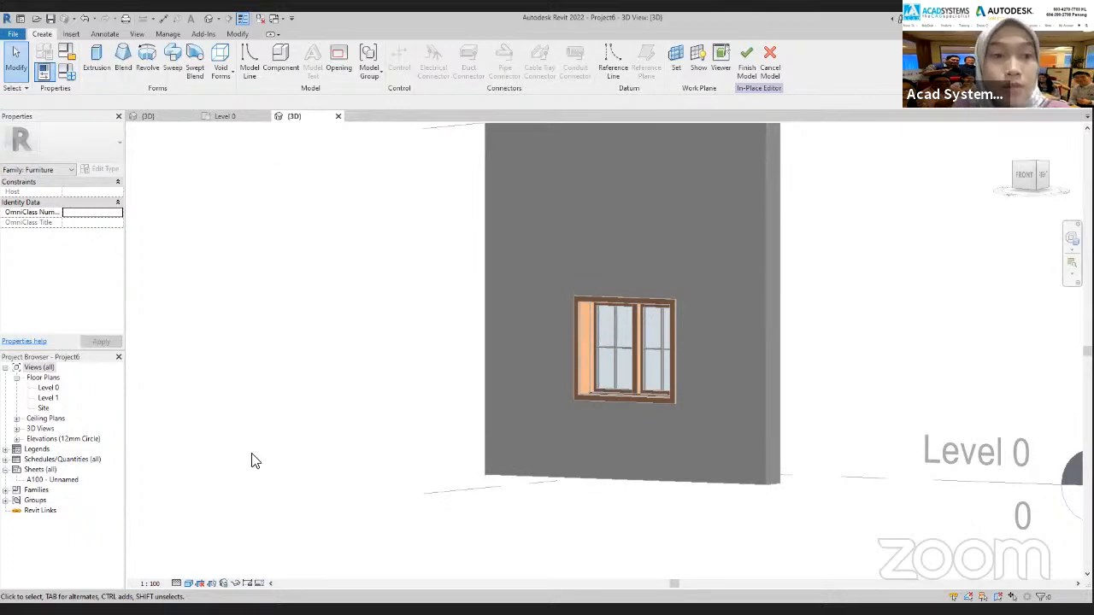
Open the East elevation and set its visual style to Wireframe so the window shows within the wall
left_click(17, 439)
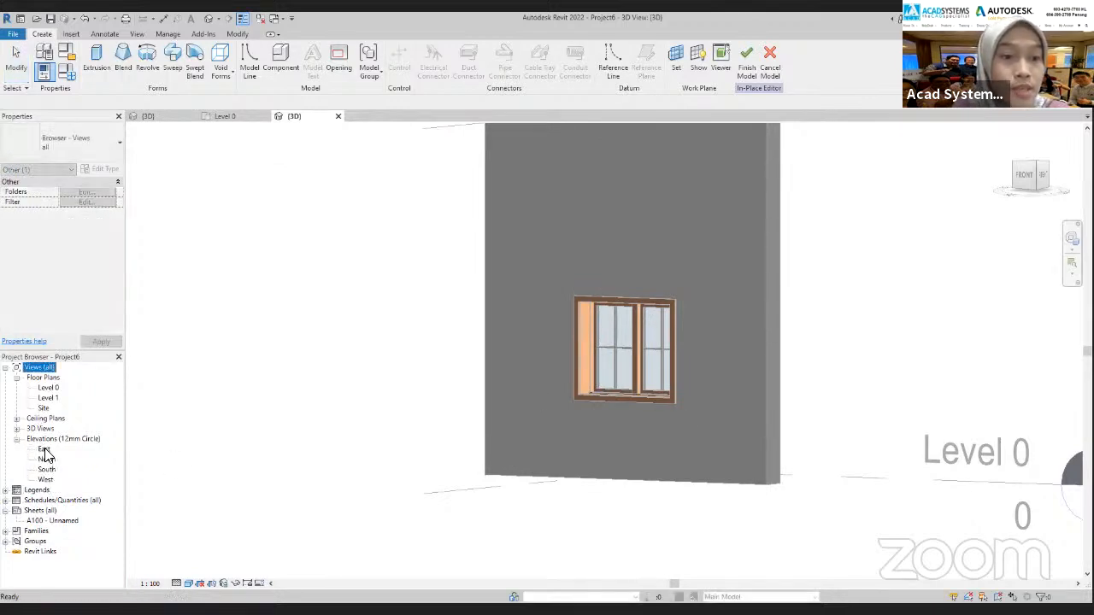
double_click(45, 451)
scroll(701, 428, "up", 2)
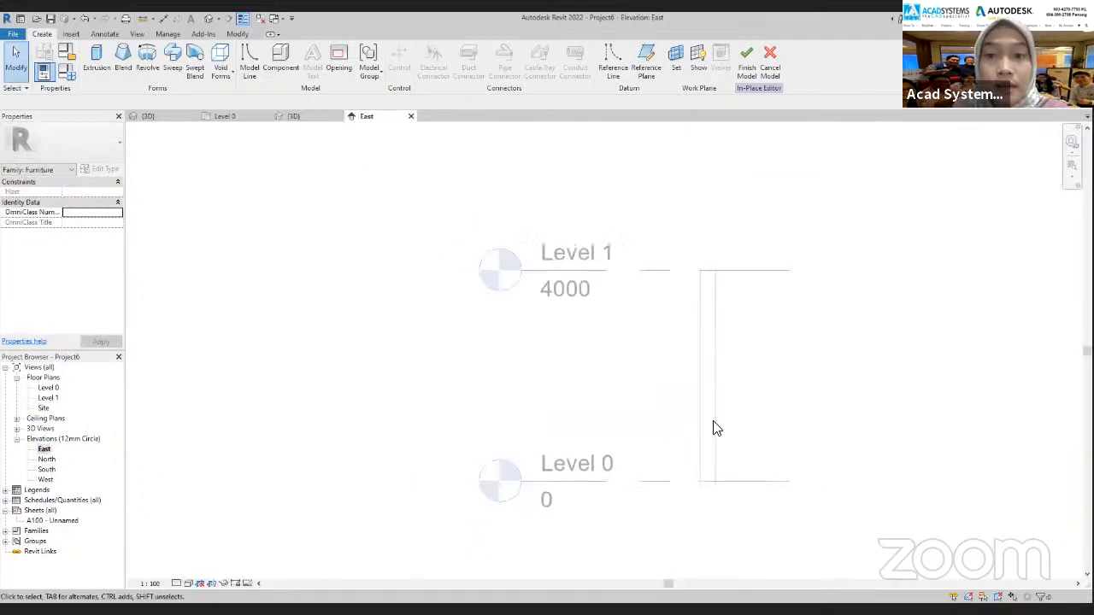
left_click(190, 584)
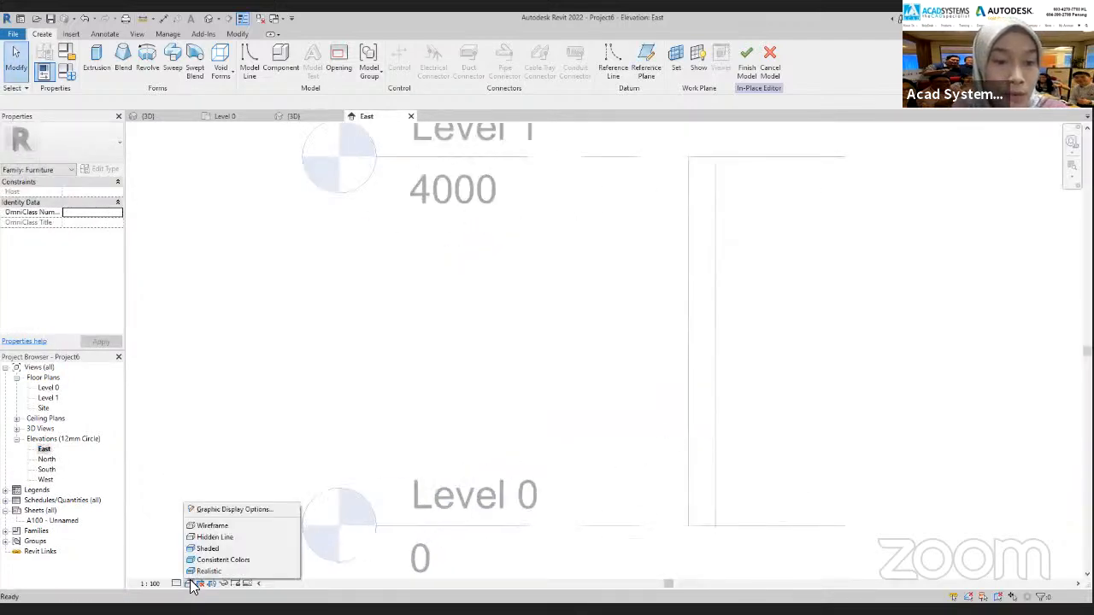
left_click(209, 525)
scroll(741, 359, "up", 2)
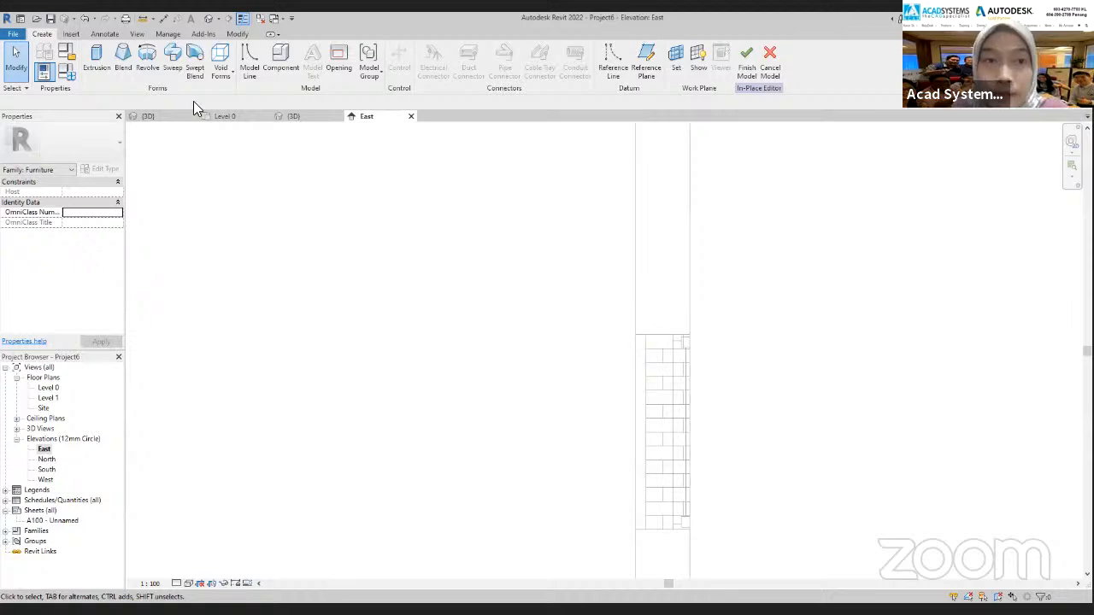
Start an extrusion with the window opening's inner side face as work plane and choose the circle tool in the East elevation
left_click(97, 61)
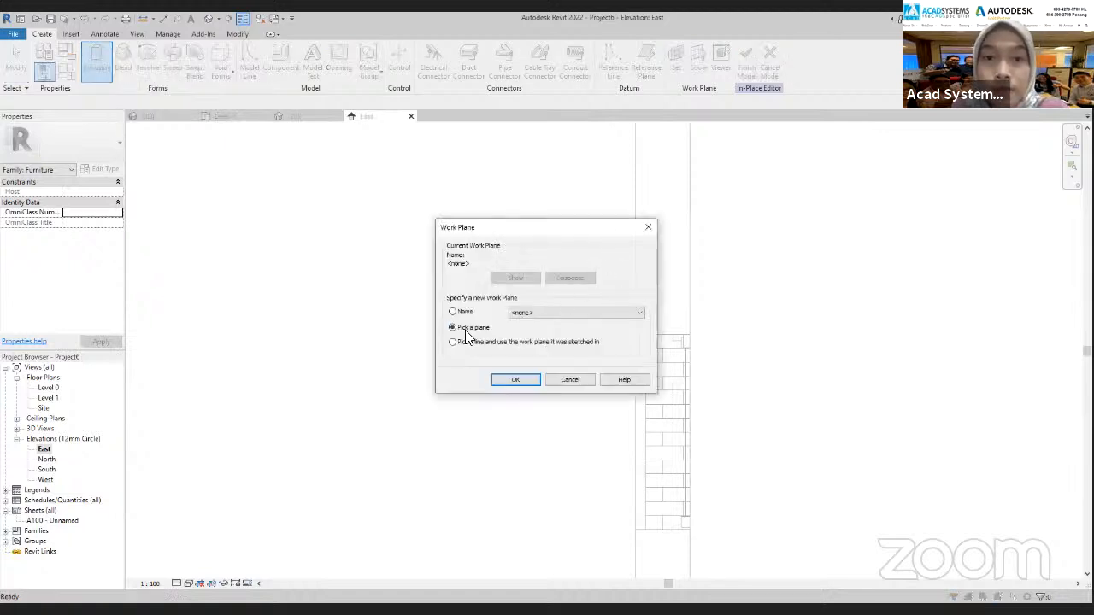
left_click(516, 382)
left_click(294, 116)
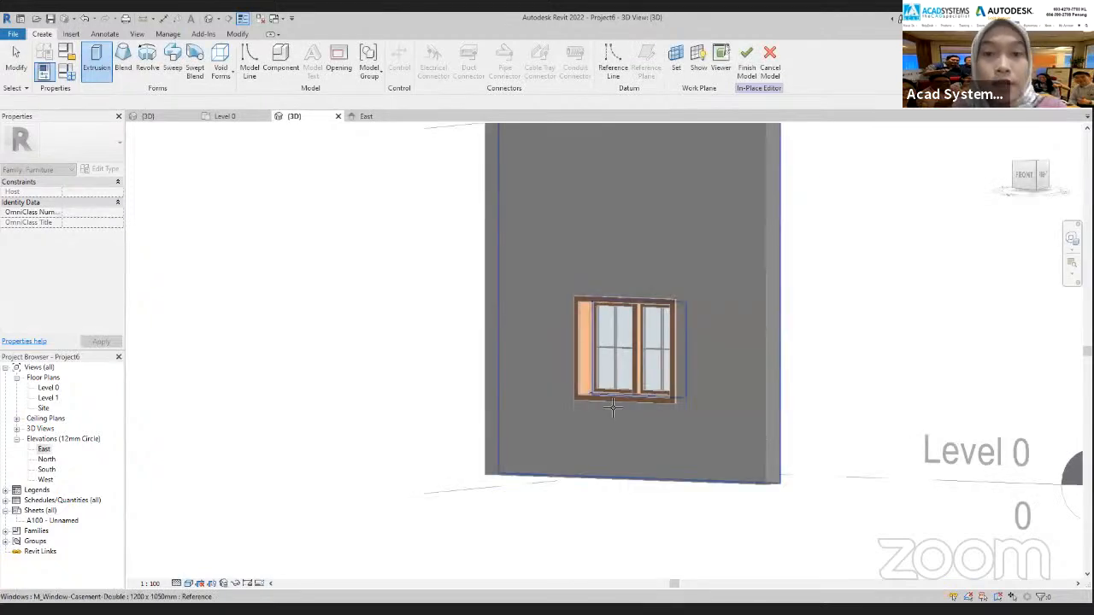
left_click(583, 355)
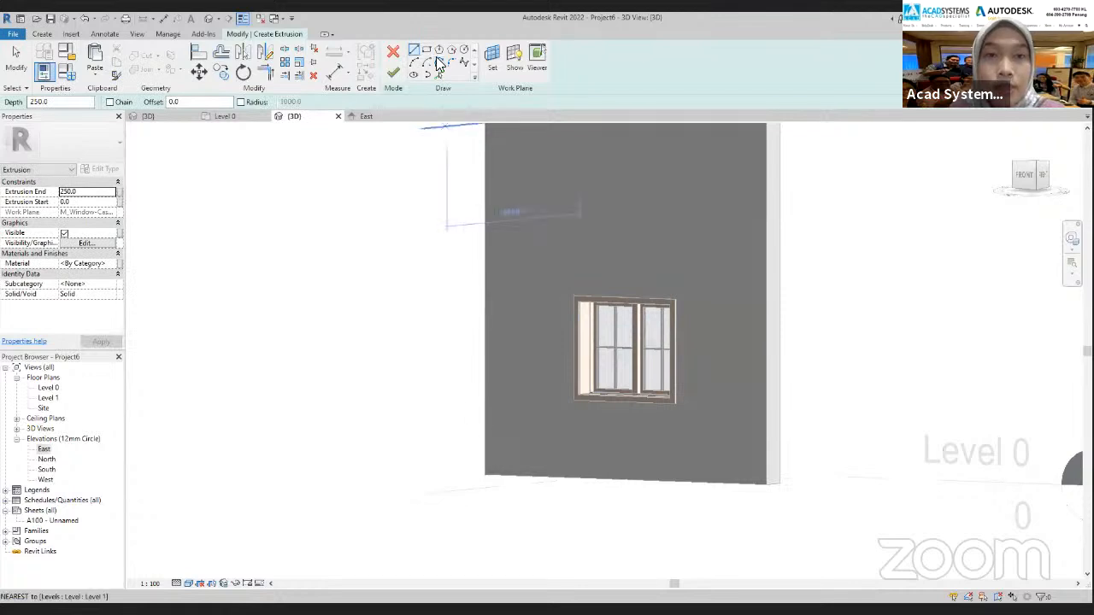
left_click(368, 117)
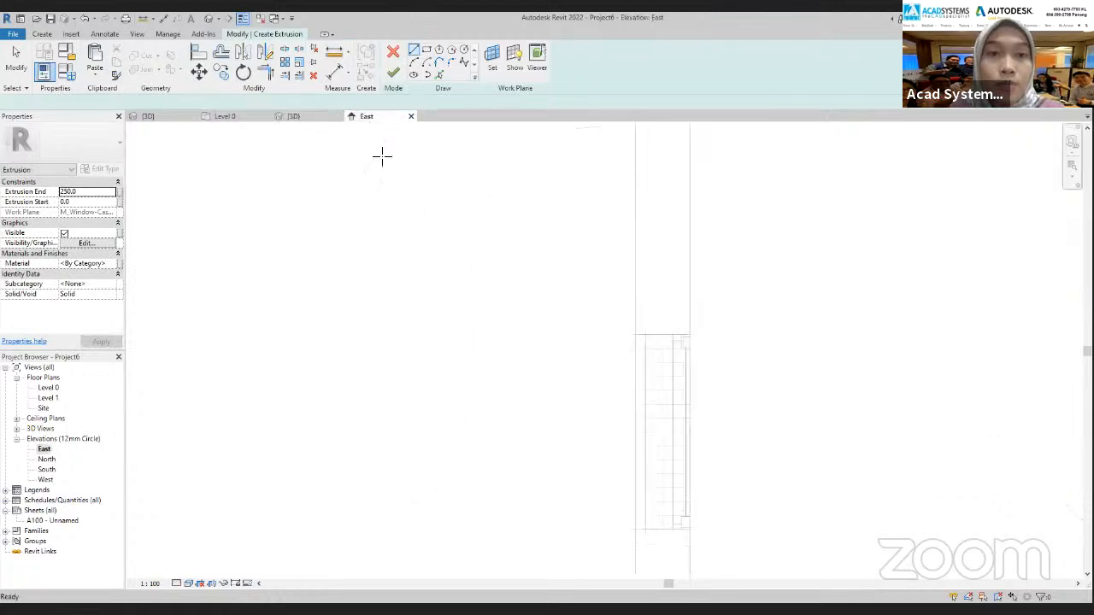
left_click(464, 53)
scroll(630, 327, "up", 2)
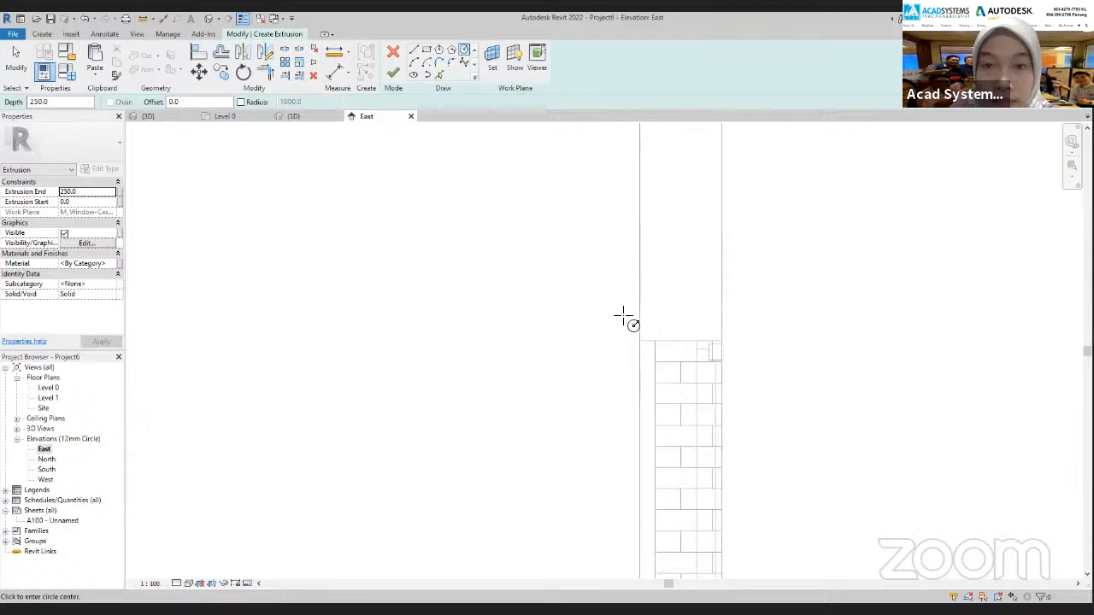
left_click(623, 314)
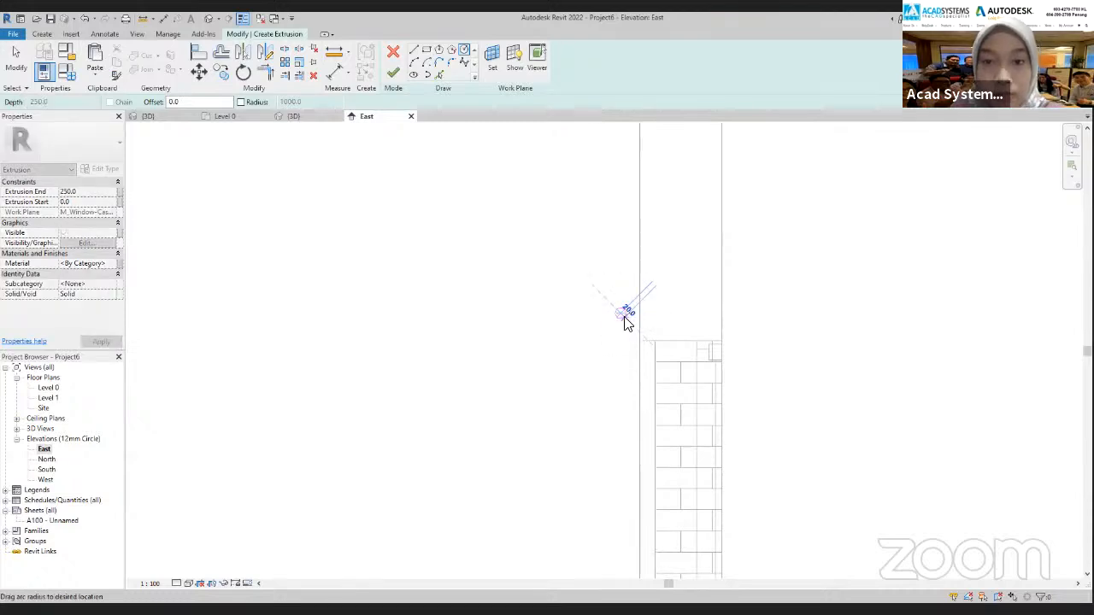
left_click(624, 322)
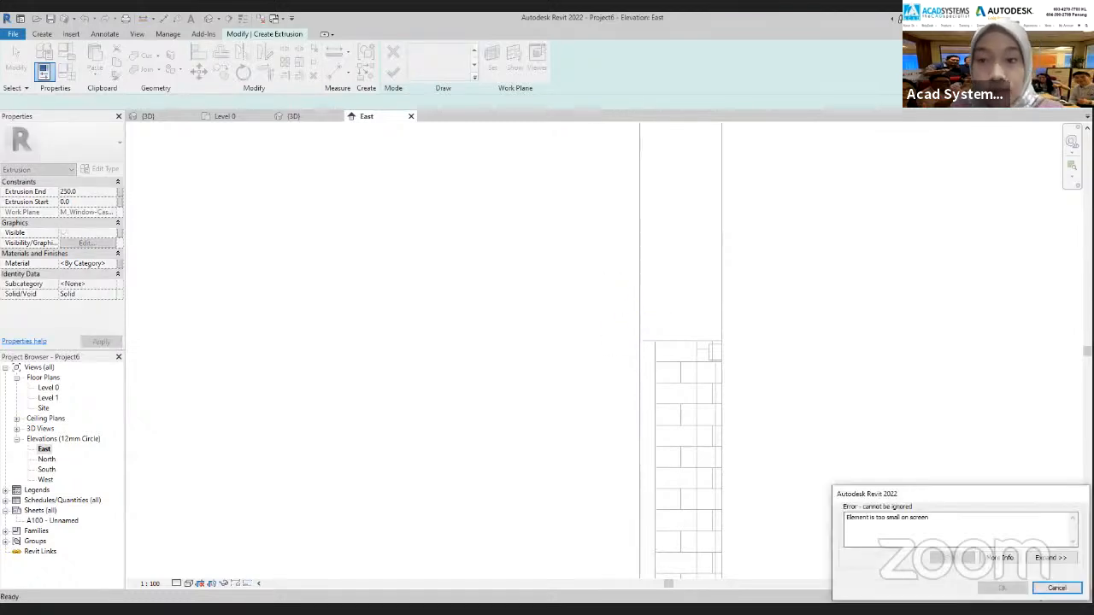
left_click(1057, 590)
Sketch a circle of 20 mm radius just outside the wall face, slightly above the window head
scroll(613, 344, "up", 3)
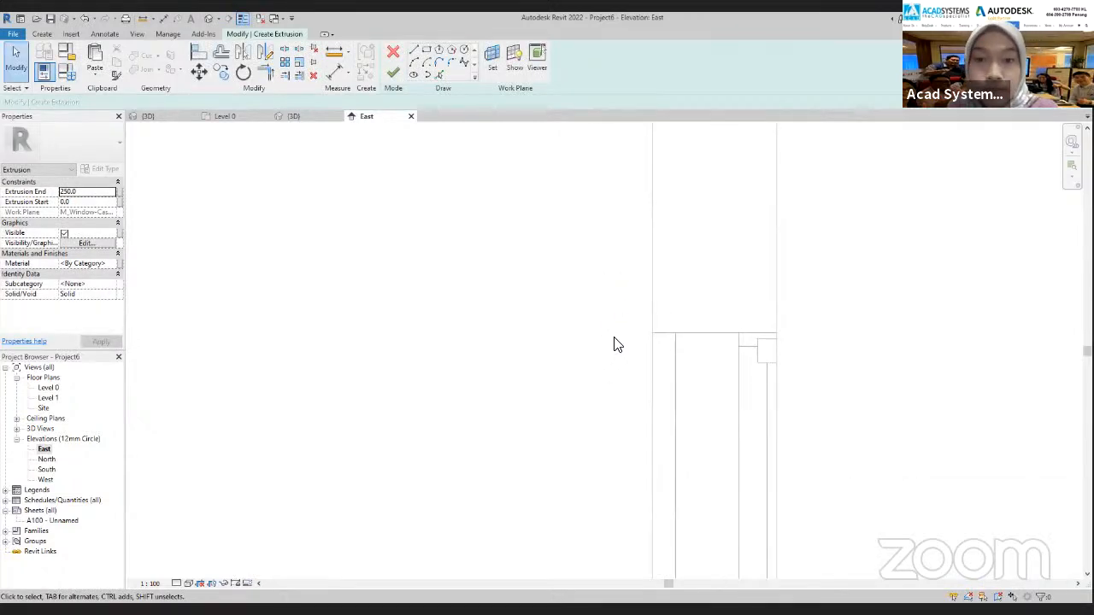
left_click(637, 289)
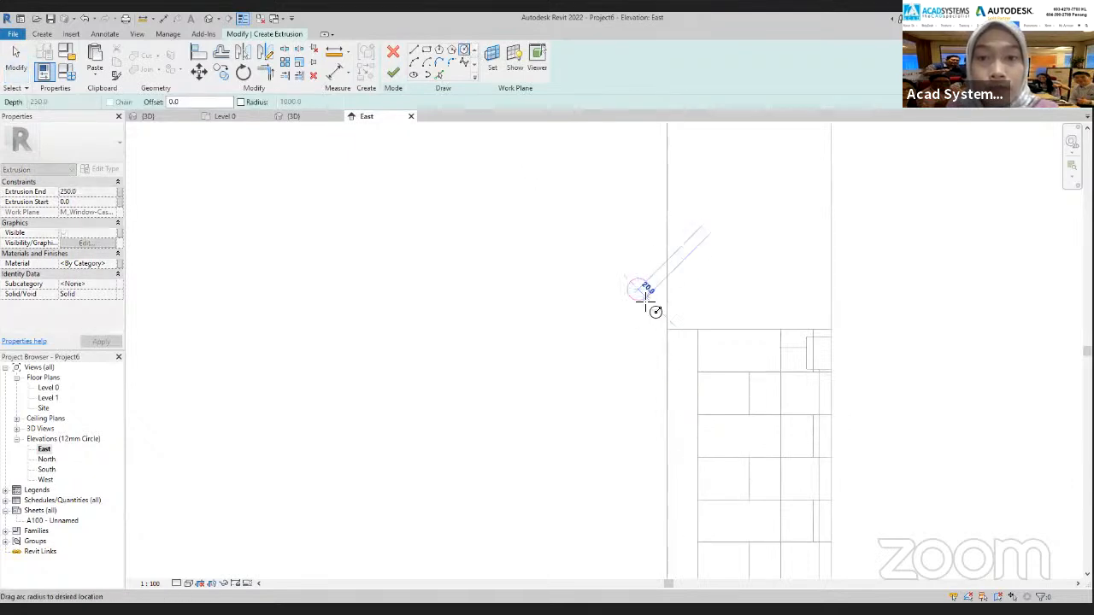
left_click(647, 304)
scroll(652, 370, "down", 1)
scroll(651, 339, "up", 3)
scroll(653, 333, "down", 3)
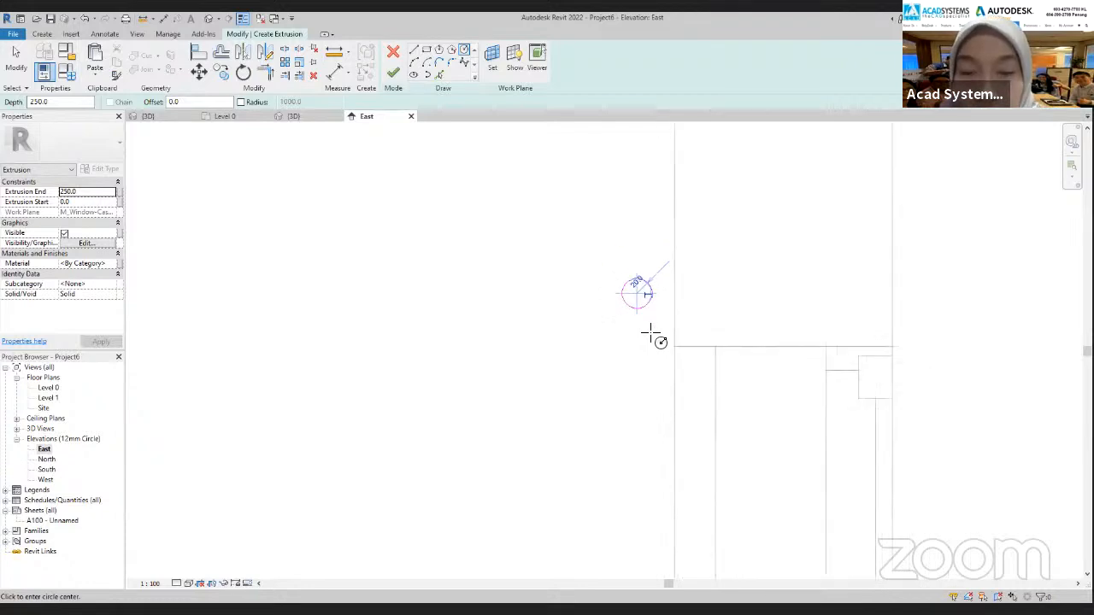
Check the circle against the window in 3D and finish the extrusion in the East elevation with a depth of 250 mm
left_click(296, 117)
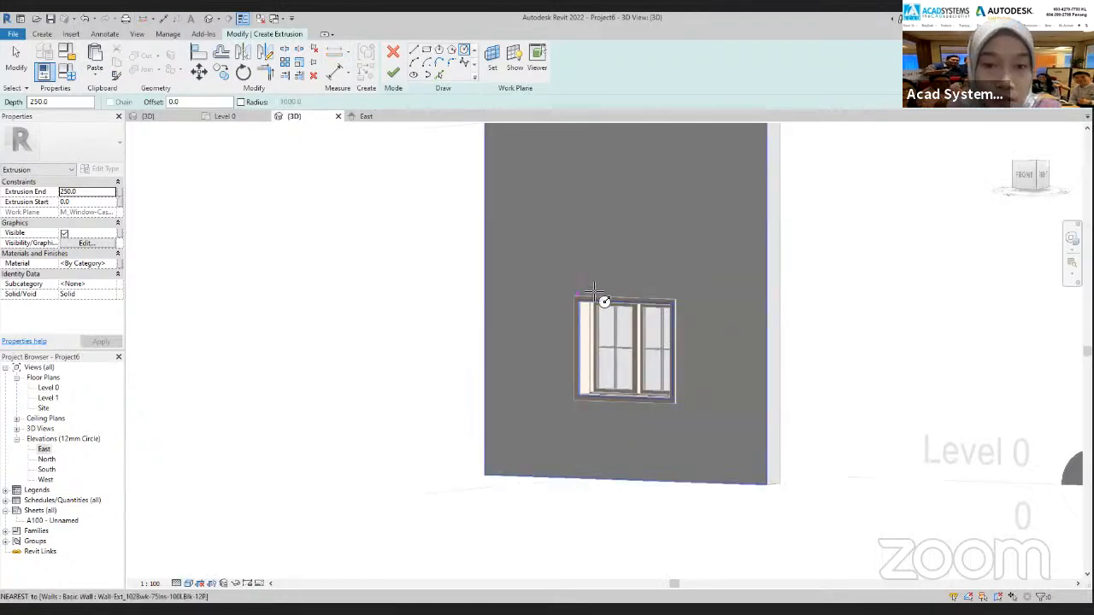
middle_click_drag(620, 361, 691, 370, "shift")
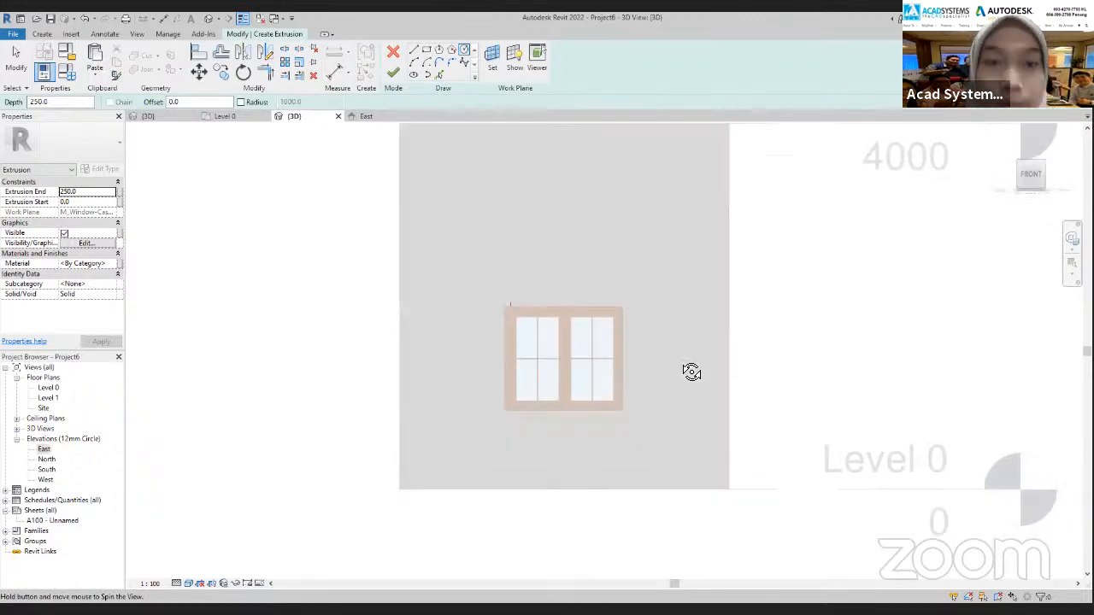
left_click(376, 116)
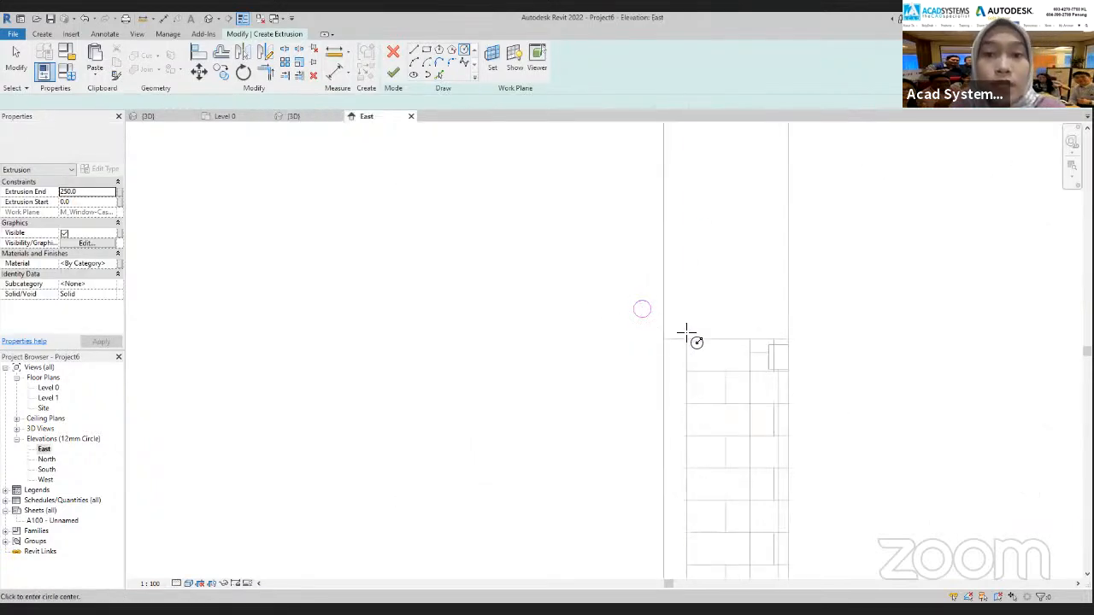
scroll(687, 334, "down", 3)
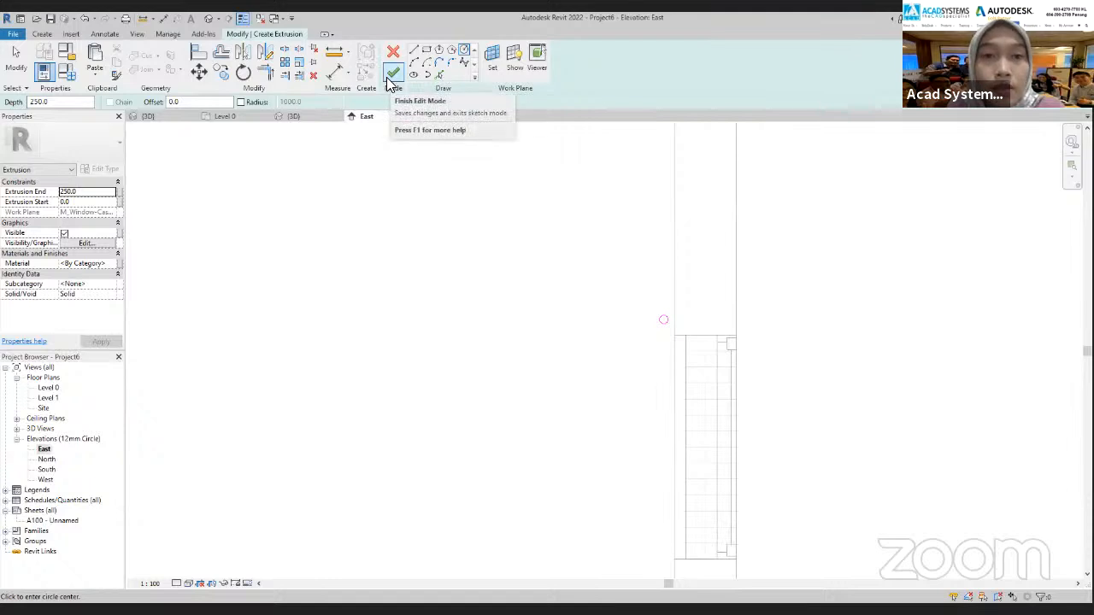
left_click(389, 75)
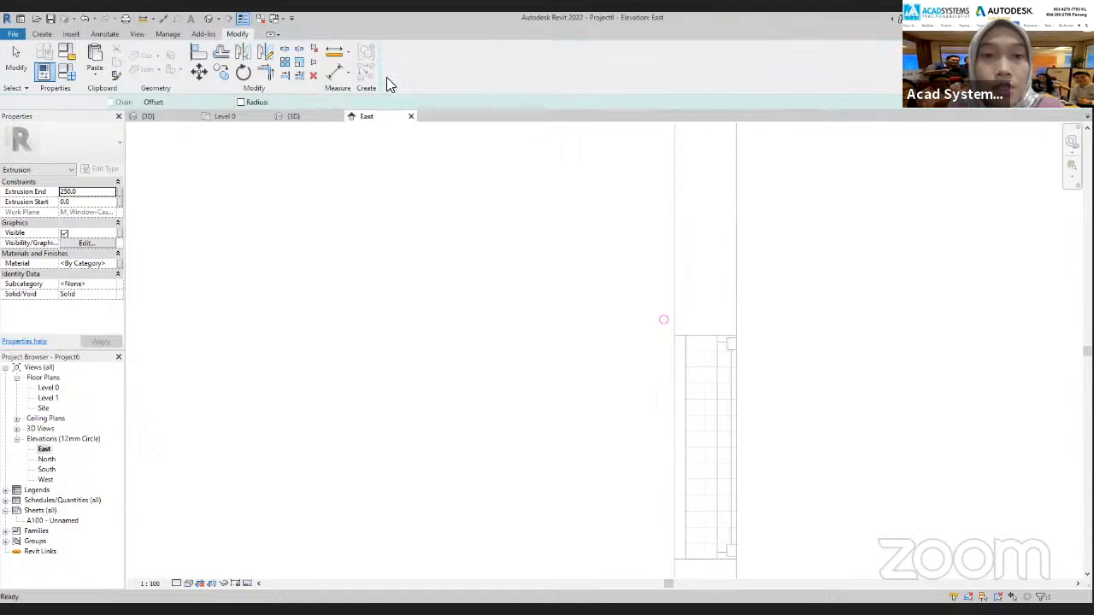
Open the South elevation, stretch the rod past both sides of the window to about 1400 mm, and raise it slightly
double_click(46, 469)
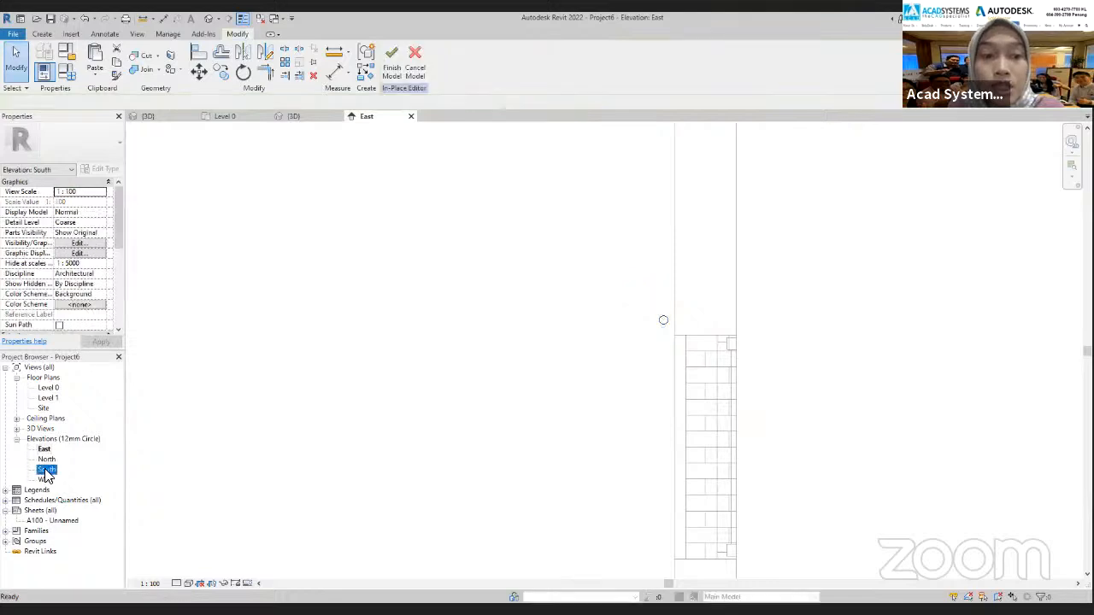
scroll(468, 377, "up", 2)
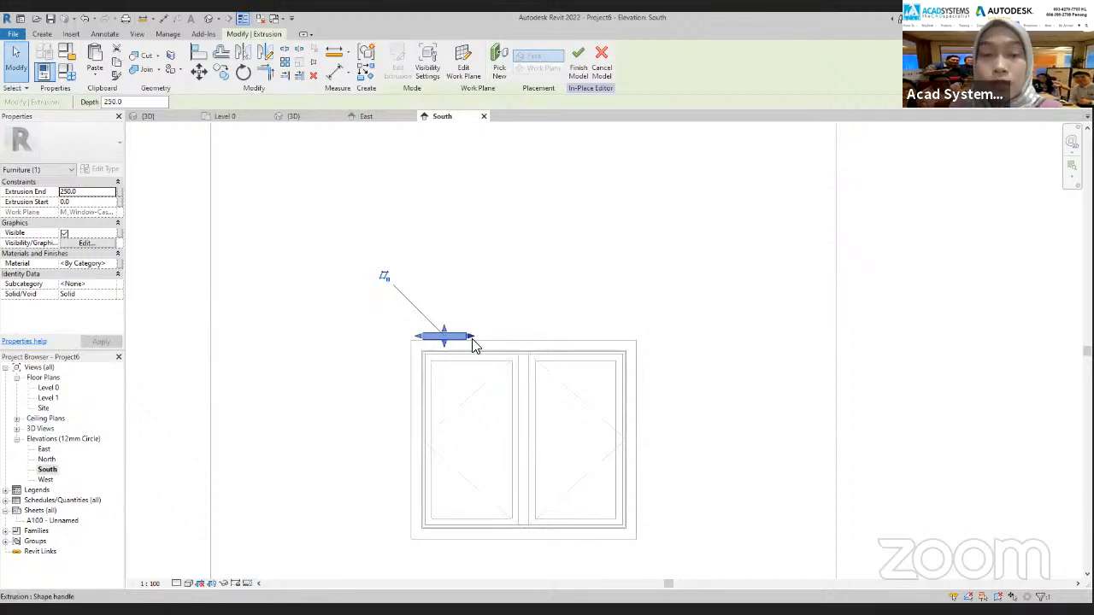
left_click_drag(470, 339, 647, 337)
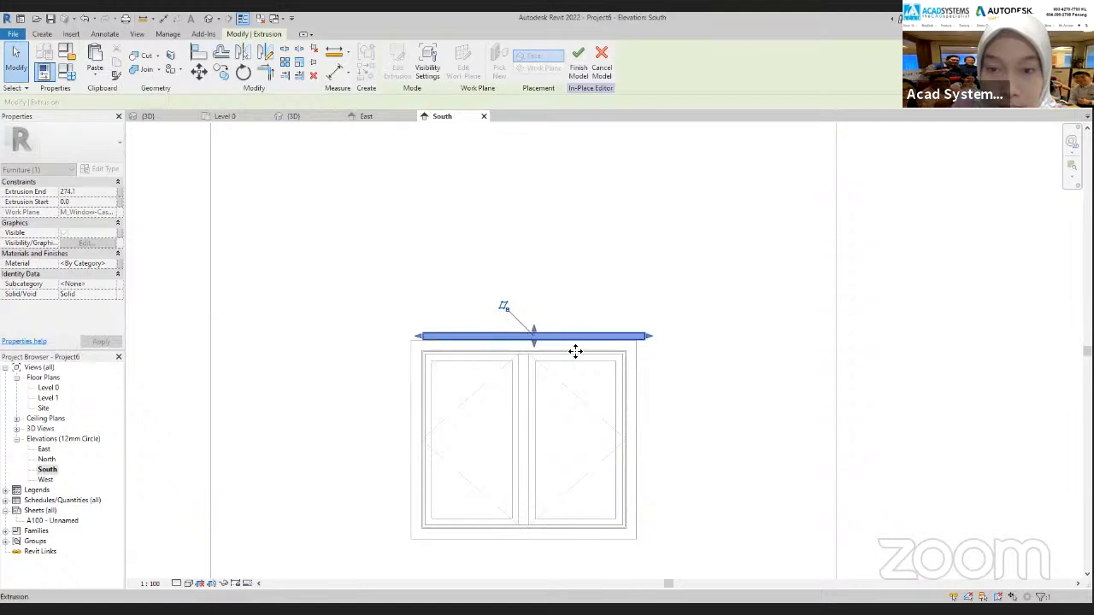
left_click_drag(419, 341, 399, 341)
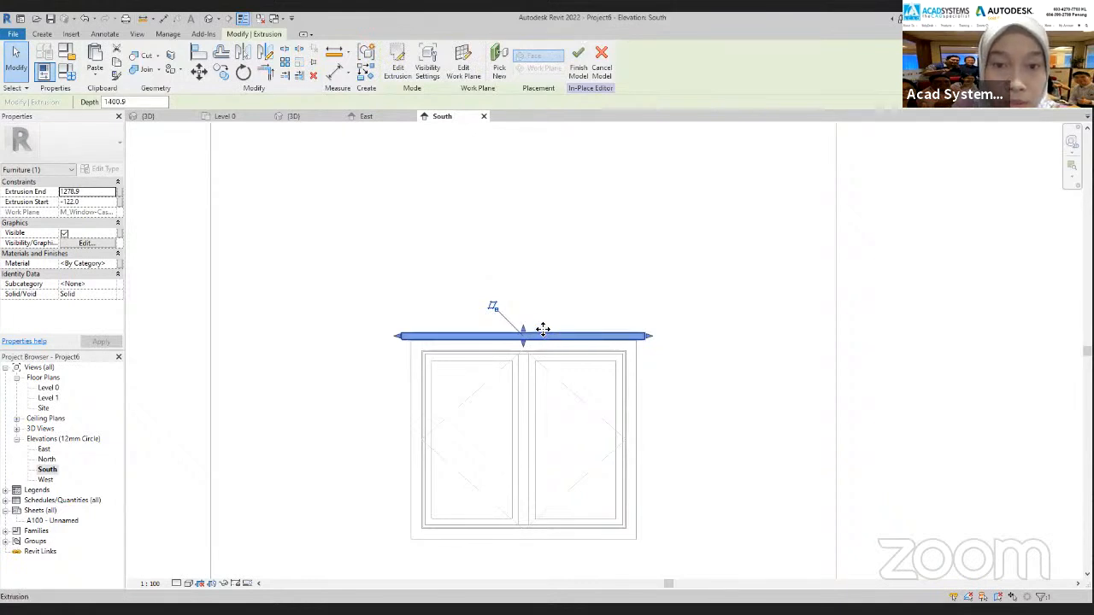
left_click_drag(541, 322, 547, 333)
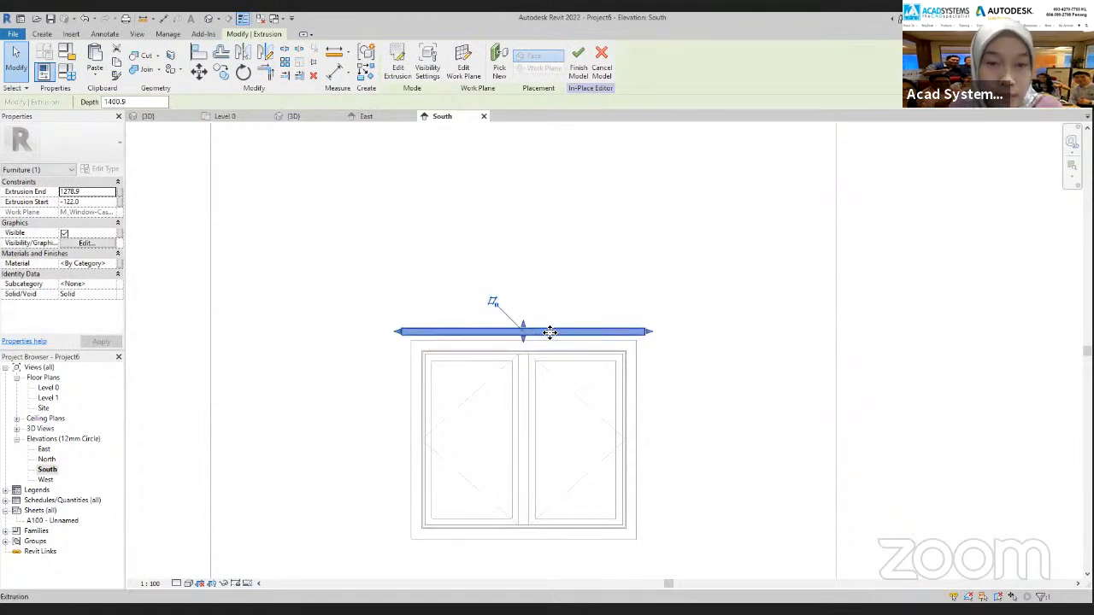
Try lowering the rod in front of the window head, and undo that move
mouse_move(548, 343)
left_mouse_down()
mouse_move(545, 332)
mouse_move(547, 345)
left_mouse_up()
scroll(590, 379, "down", 2)
scroll(588, 376, "up", 2)
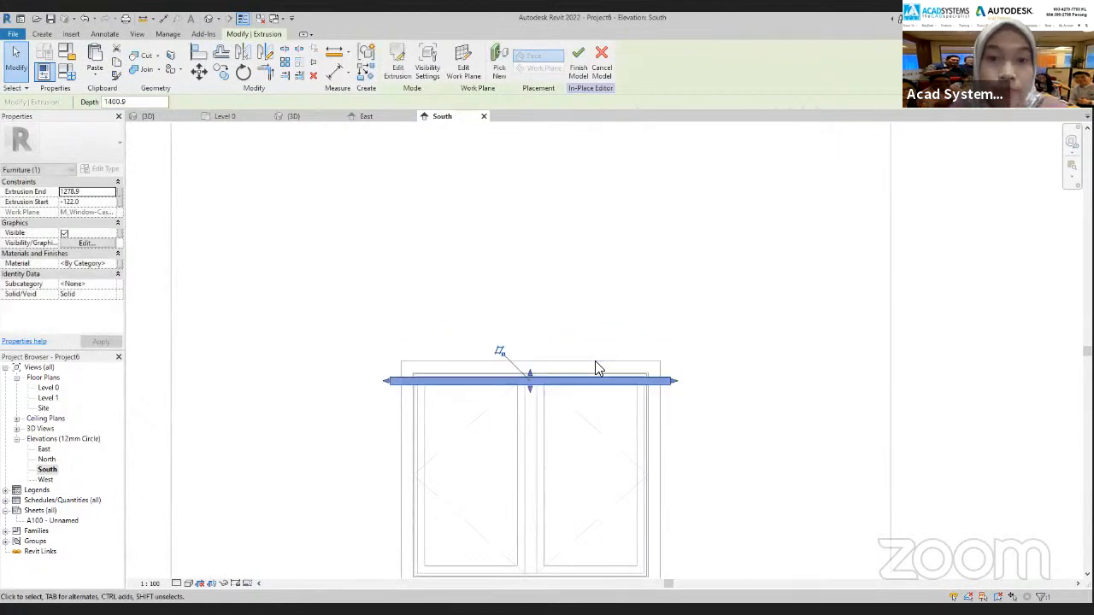
left_click(85, 18)
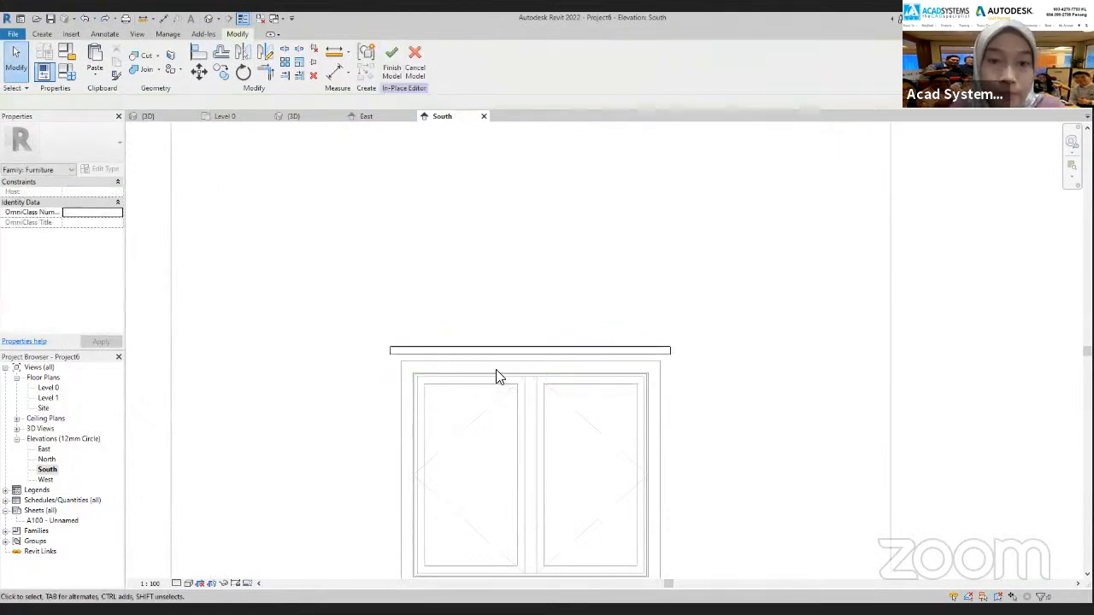
left_click(507, 351)
left_click(748, 516)
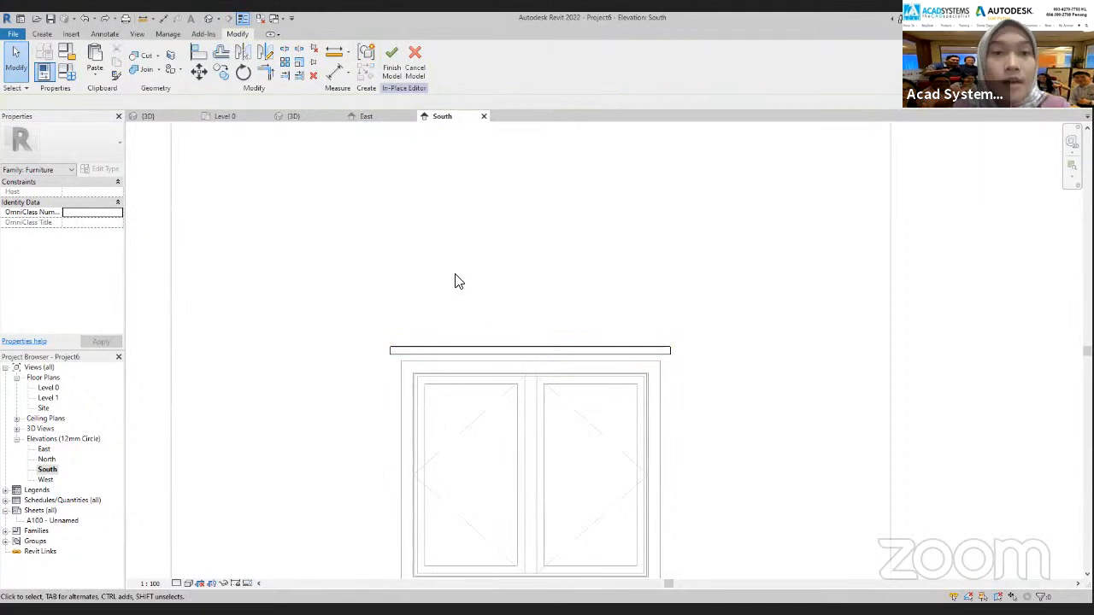
Start another solid extrusion in the South elevation with the wall face picked as its work plane
left_click(48, 32)
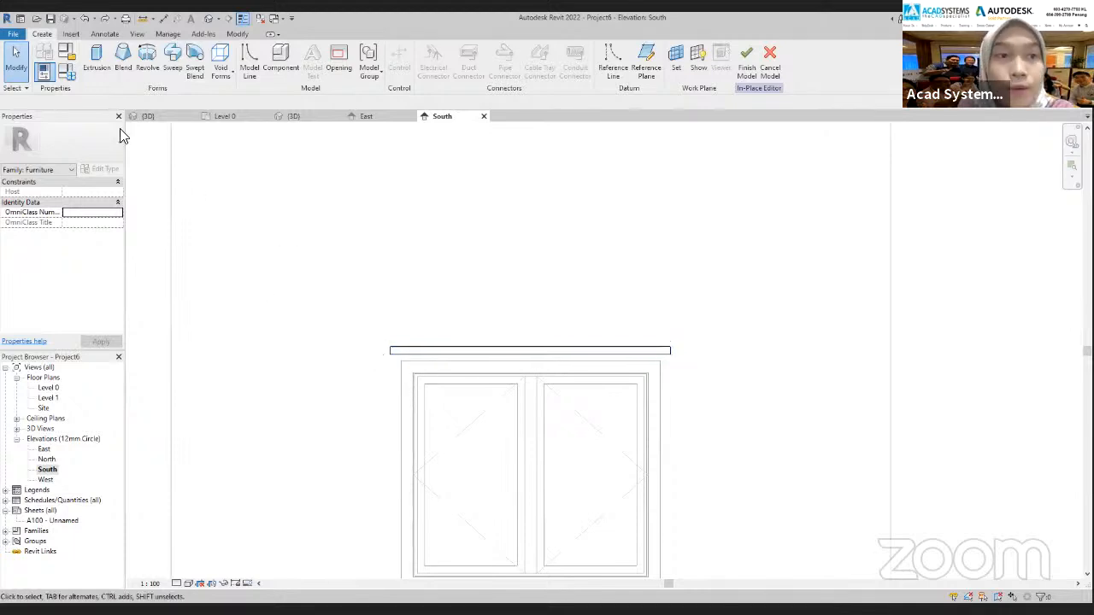
left_click(96, 69)
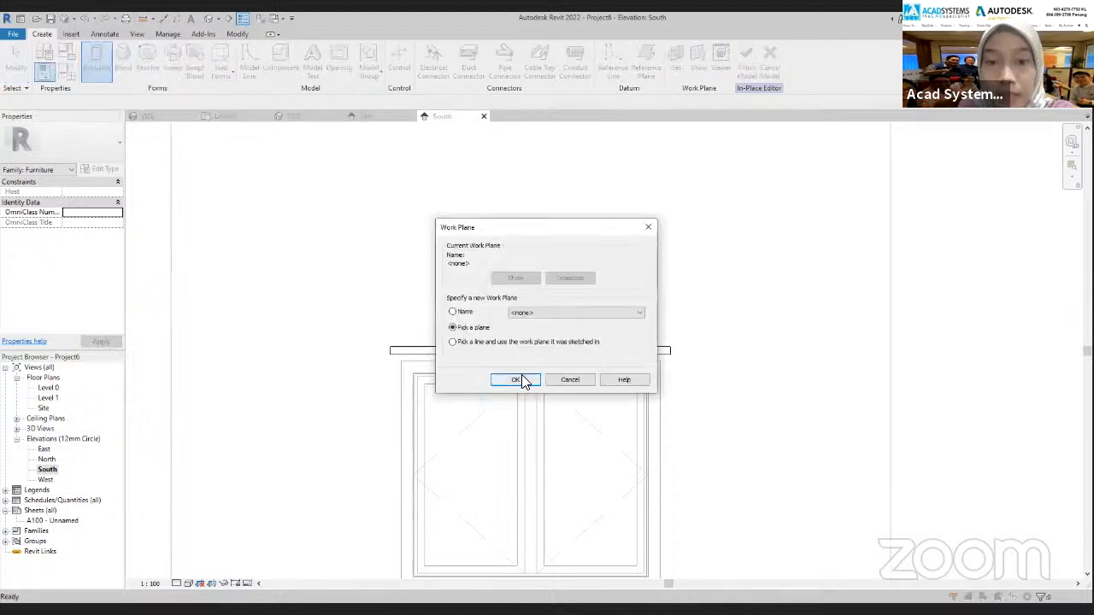
left_click(516, 380)
scroll(603, 422, "down", 4)
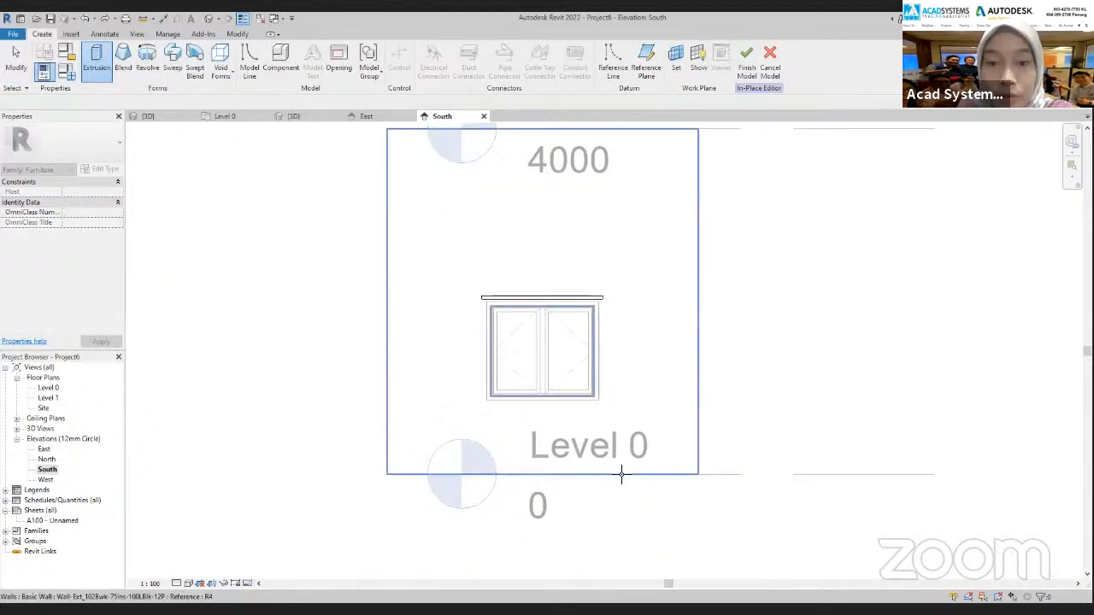
left_click(398, 470)
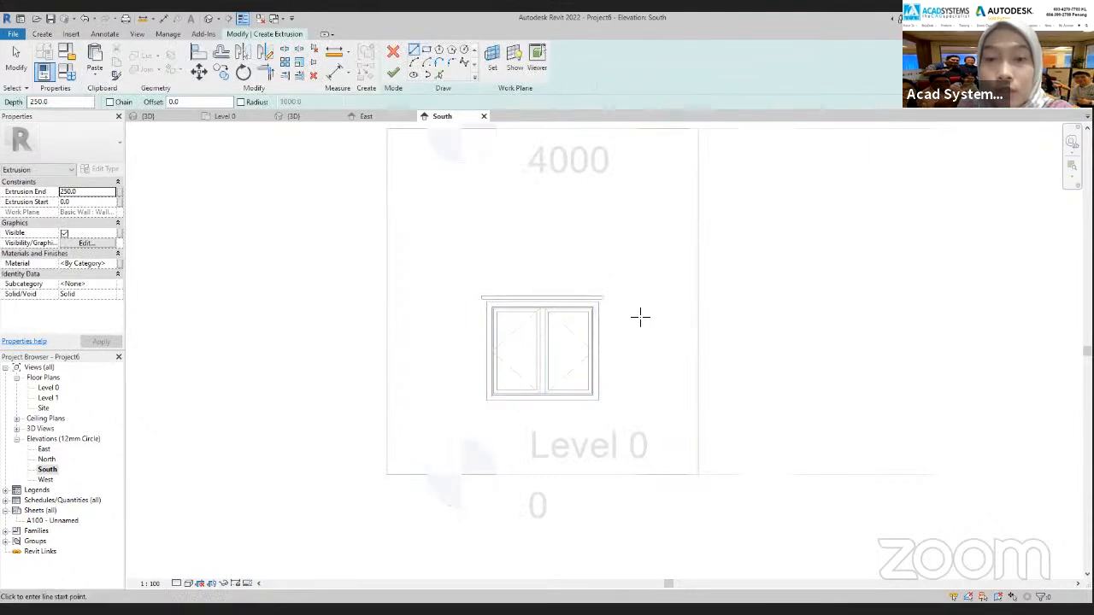
Sketch a rectangle at each end of the rod, about 65 mm wide and 80 mm high, level with its upper edge
scroll(604, 302, "up", 3)
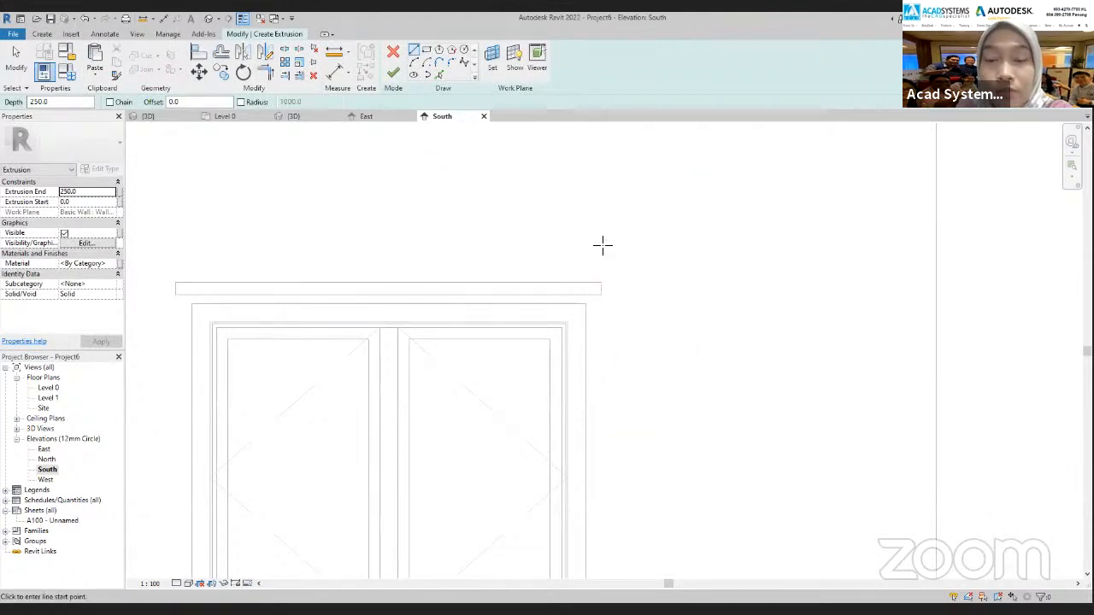
left_click(426, 51)
scroll(602, 288, "up", 2)
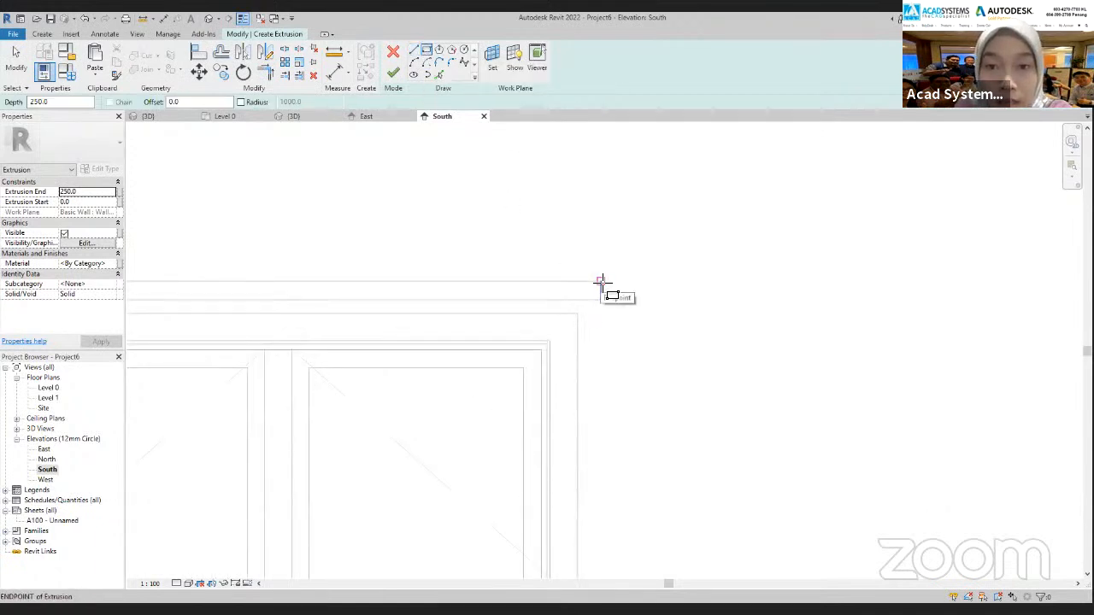
left_click(602, 282)
left_click(629, 318)
scroll(637, 402, "down", 2)
middle_click_drag(637, 406, 1019, 402)
left_click(571, 320)
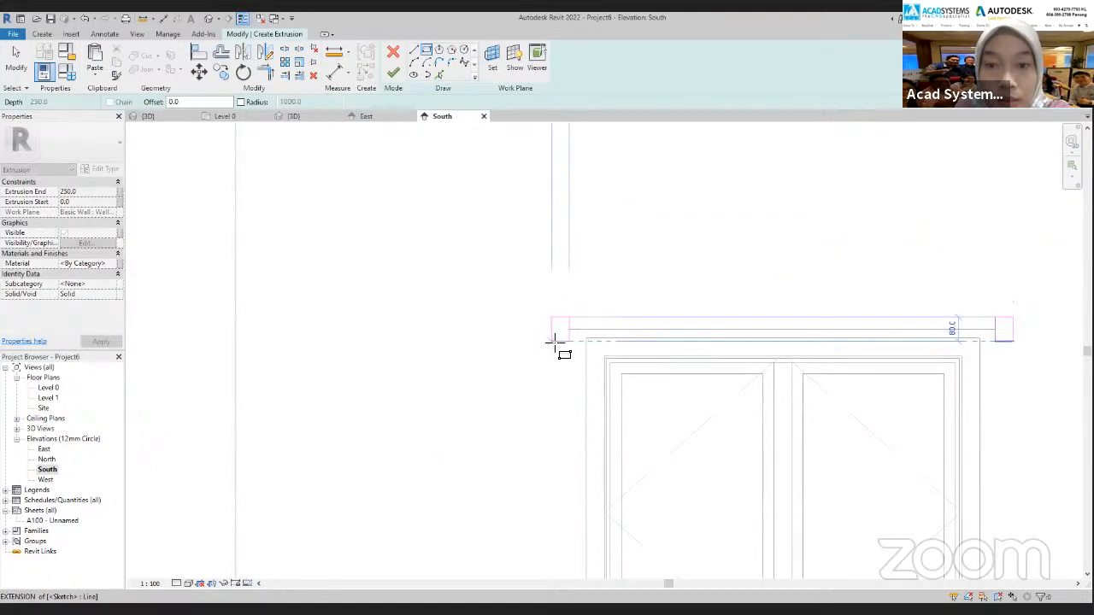
left_click(553, 342)
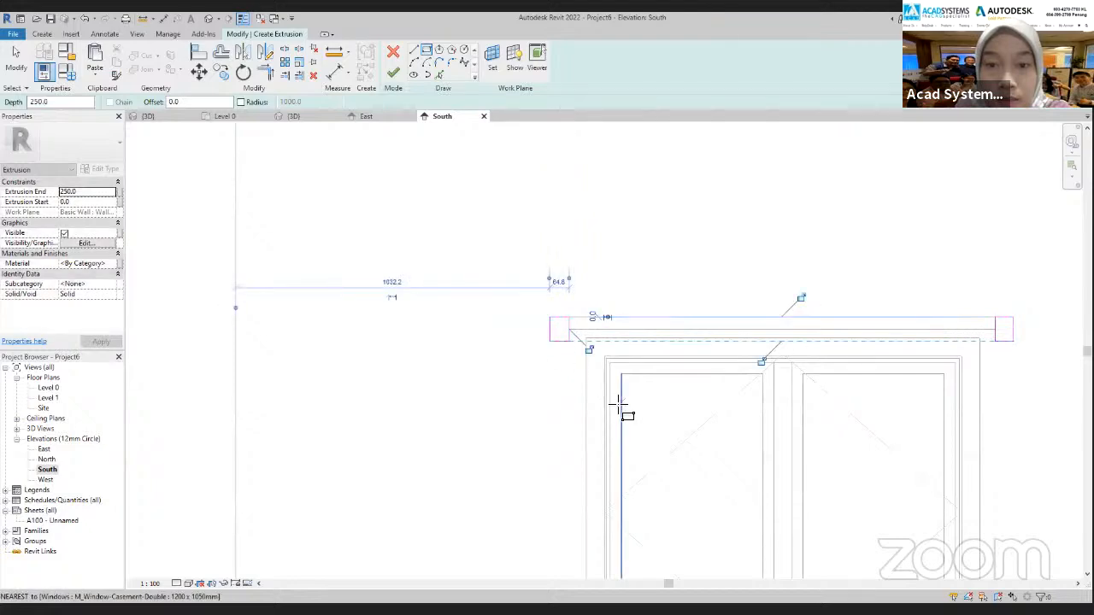
scroll(564, 385, "down", 2)
key("Escape")
key("Escape")
Select both end rectangles together and move them slightly upward relative to the rod
scroll(758, 350, "up", 3)
key("Tab")
left_click(758, 353)
scroll(643, 390, "down", 1)
mouse_move(643, 389)
middle_mouse_down()
mouse_move(628, 387)
mouse_move(910, 385)
middle_mouse_up()
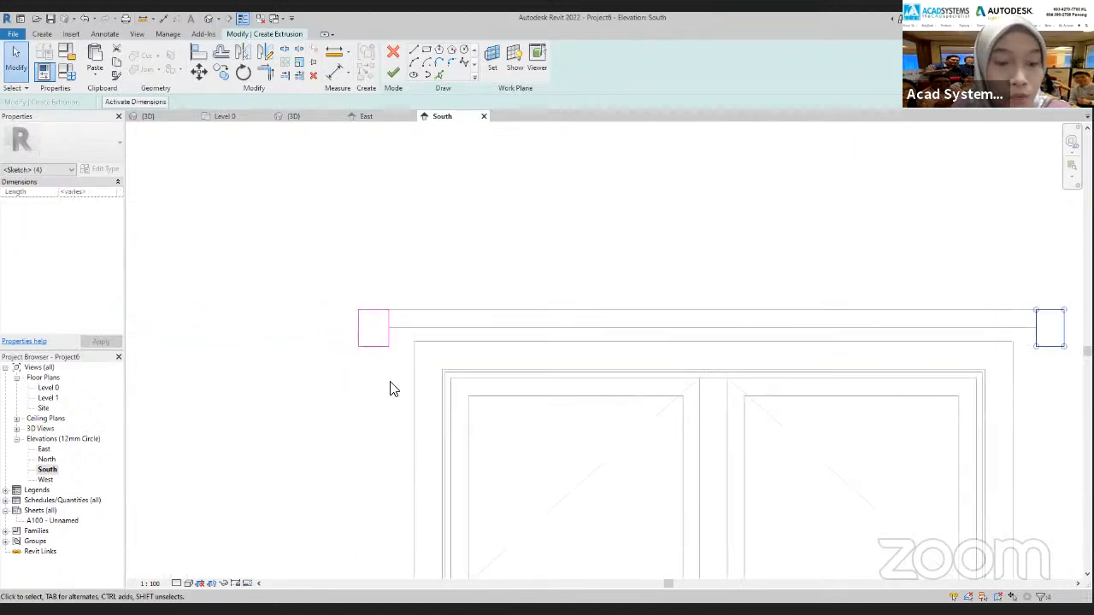
left_click_drag(391, 367, 350, 303)
scroll(507, 386, "down", 1)
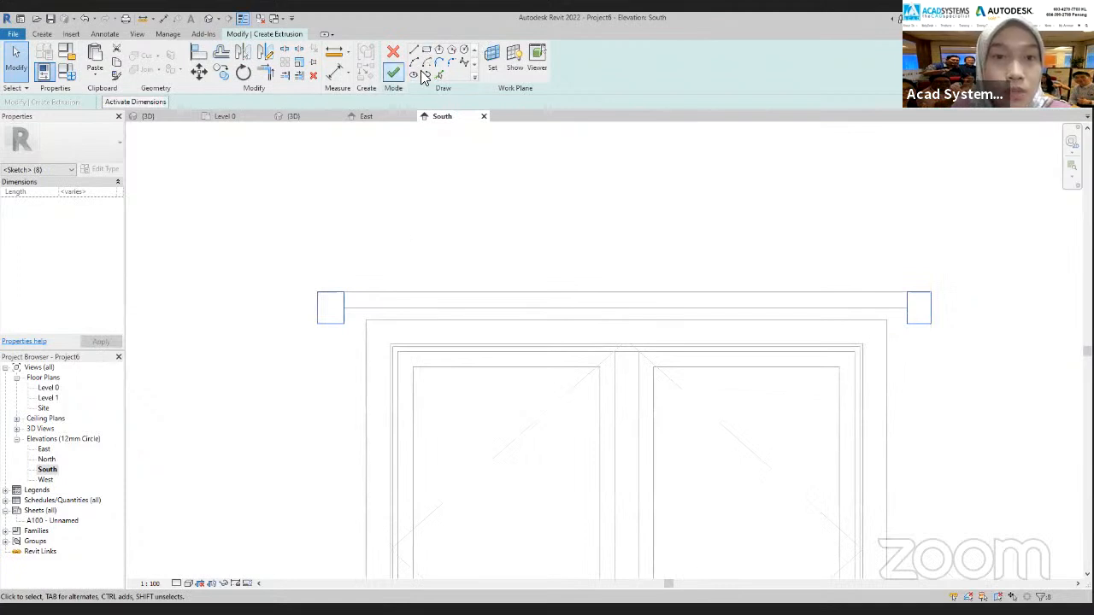
left_click(199, 72)
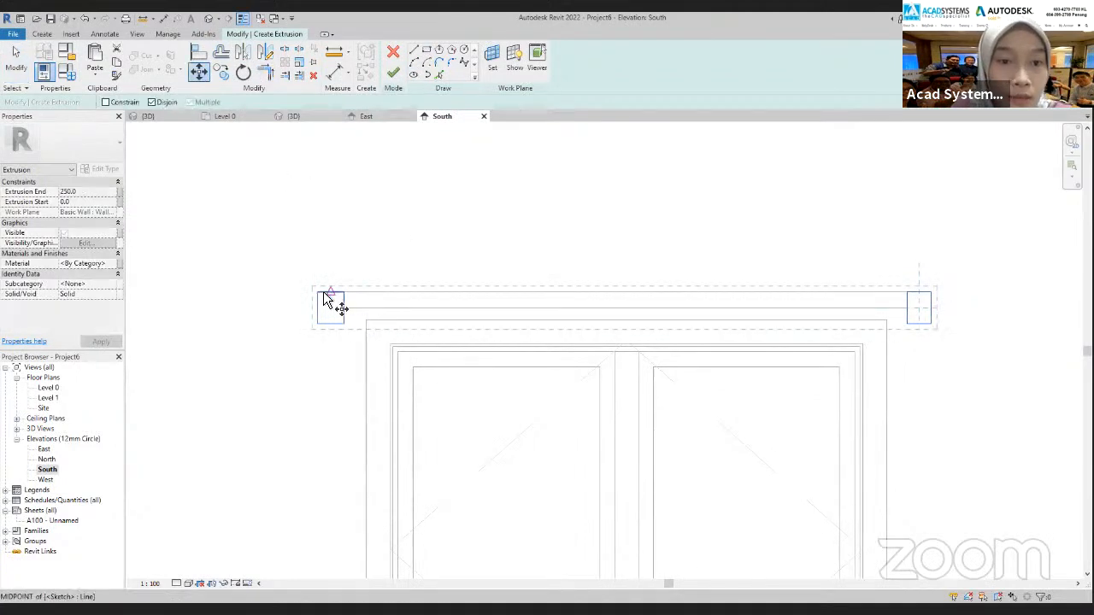
scroll(344, 307, "up", 2)
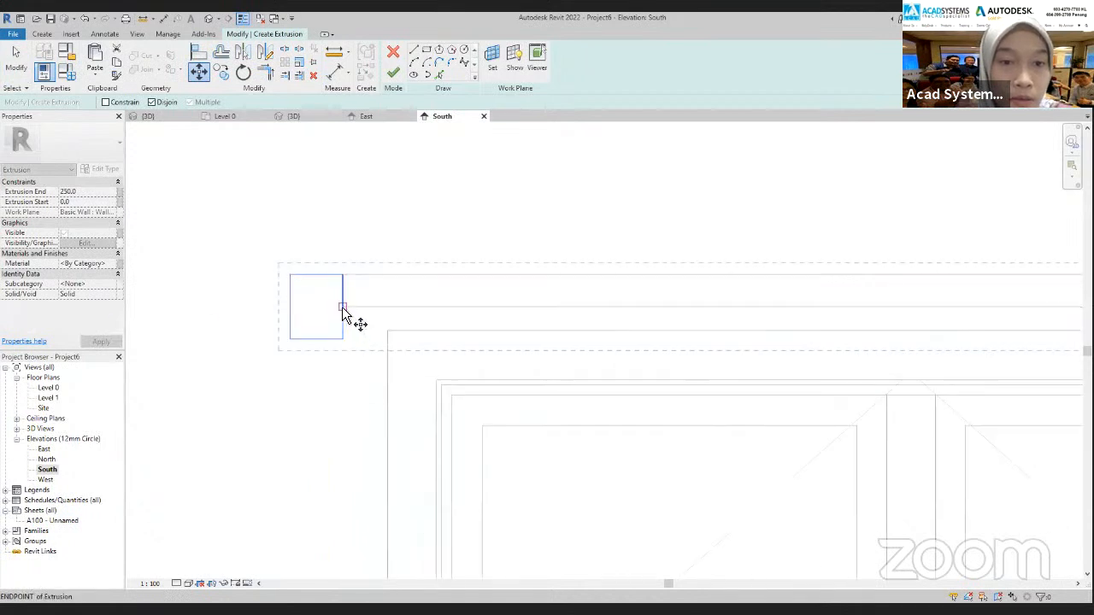
left_click(342, 307)
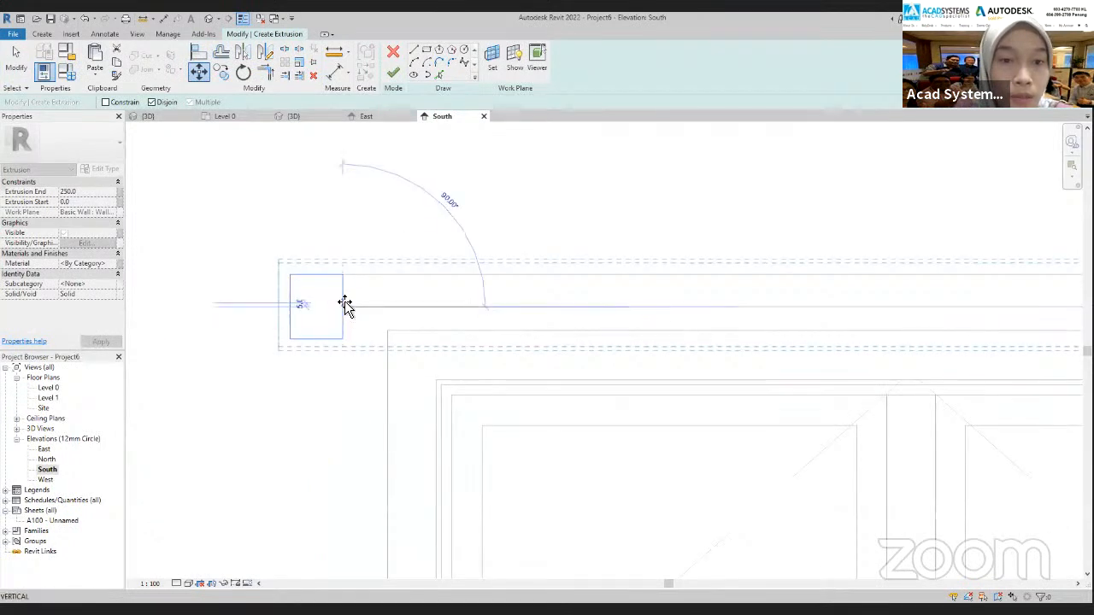
left_click(343, 298)
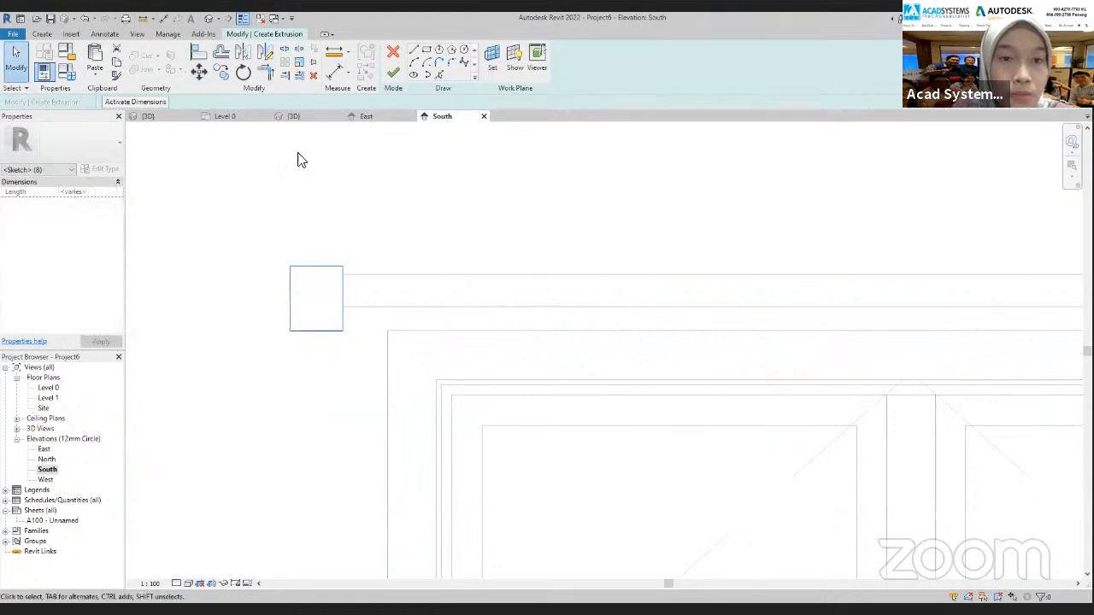
Move both rectangles up until they are vertically centred on the rod, and finish the extrusion with a depth of 250 mm
left_click(198, 71)
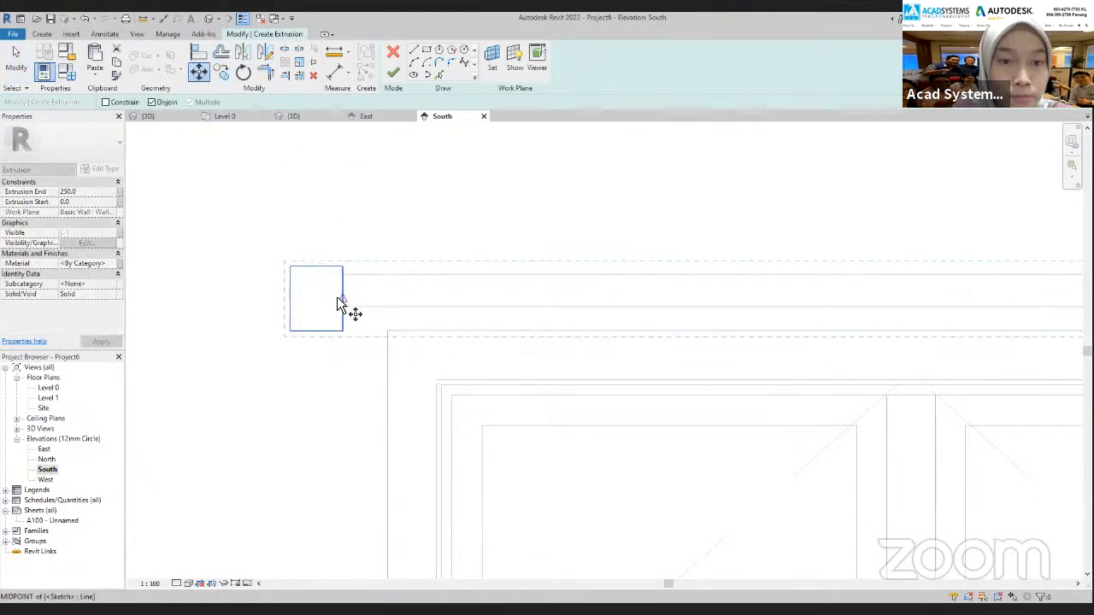
left_click(342, 299)
key("Escape")
scroll(381, 394, "down", 5)
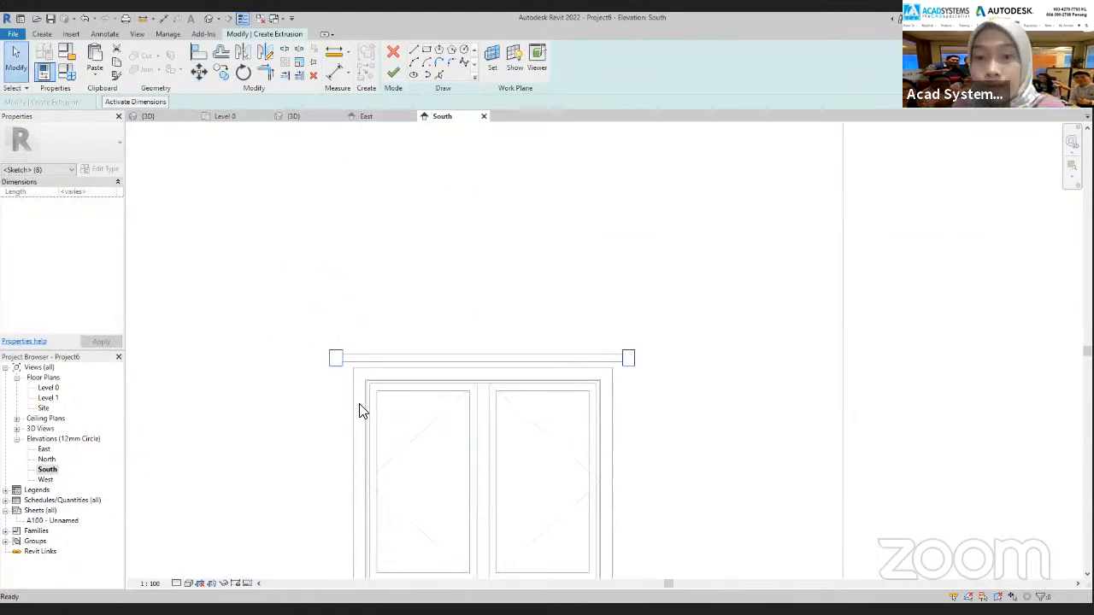
left_click(577, 446)
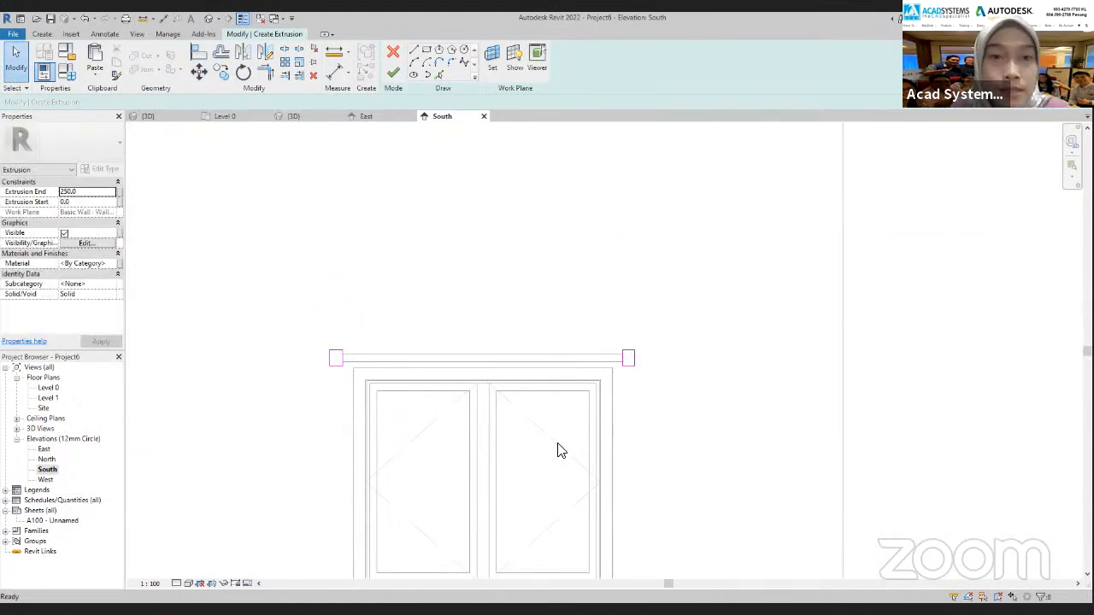
left_click(393, 77)
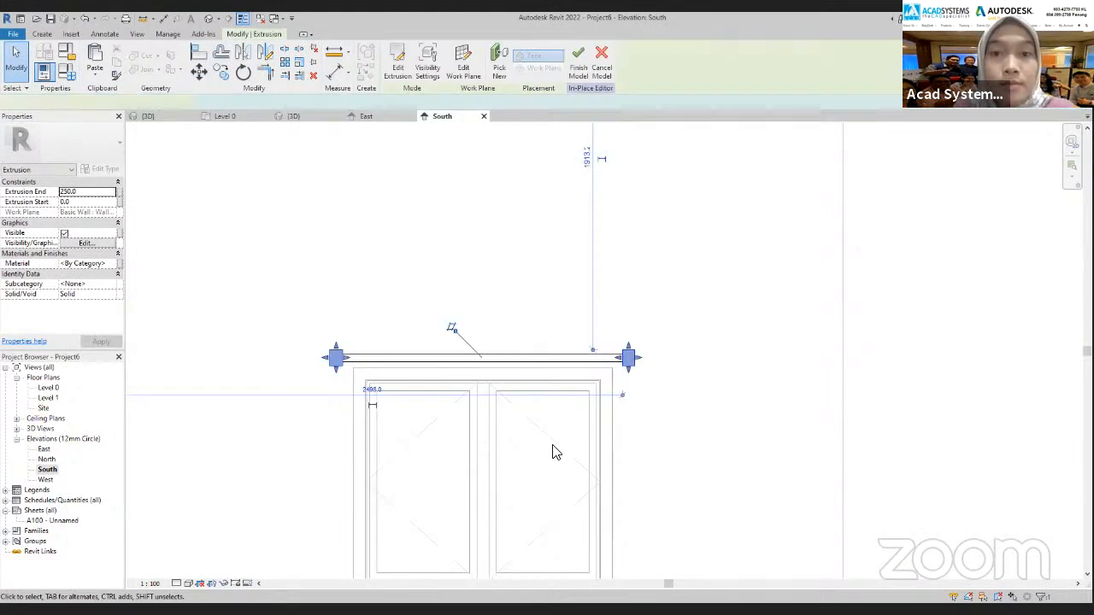
In the 3D view, shorten both end brackets to project about 86 mm from the wall, just beyond the rod
left_click(317, 118)
middle_click_drag(732, 372, 564, 389, "shift")
scroll(597, 347, "up", 4)
left_click(549, 244)
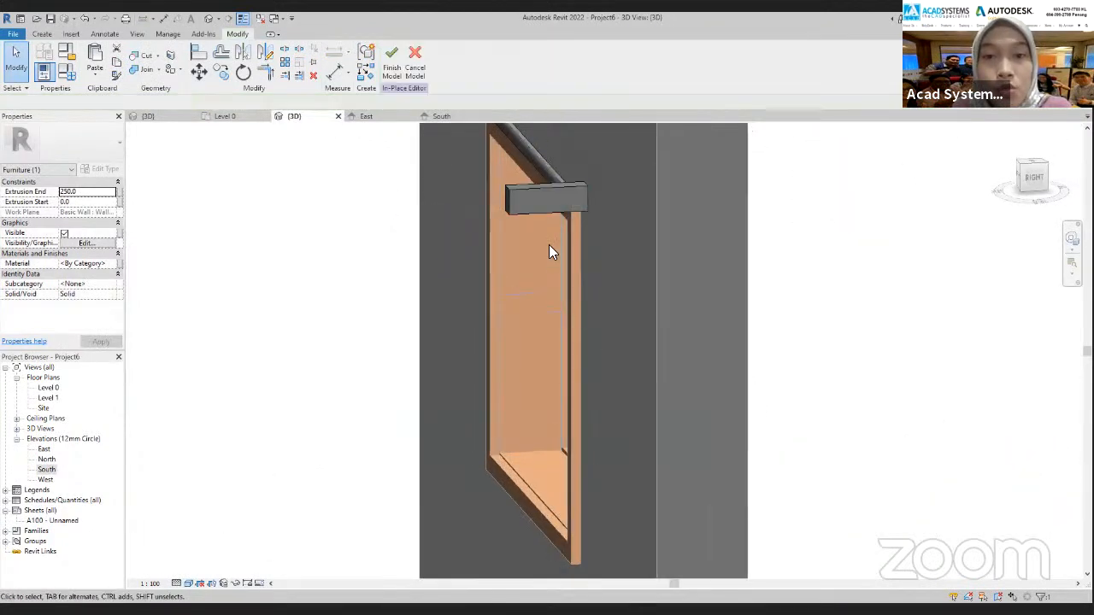
middle_click_drag(643, 416, 549, 385, "shift")
middle_click_drag(545, 321, 674, 533)
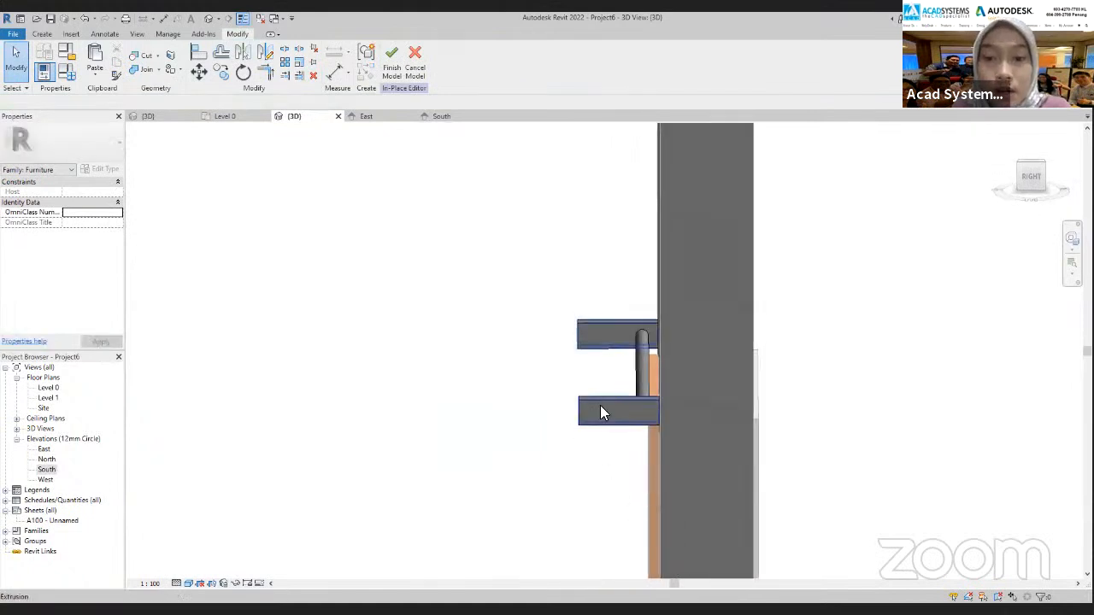
left_click(596, 355)
middle_click_drag(596, 384, 605, 360, "shift")
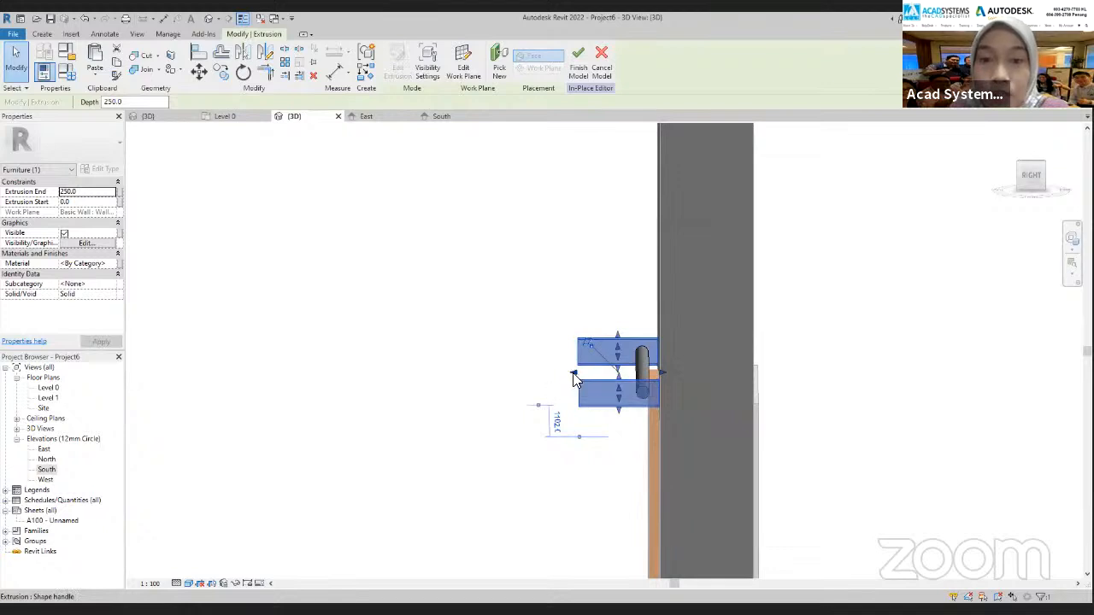
left_click_drag(575, 377, 632, 376)
middle_click_drag(530, 384, 532, 358, "shift")
Finish the in-place curtain holder model and face the wall frontally in the 3D view
scroll(543, 376, "down", 2)
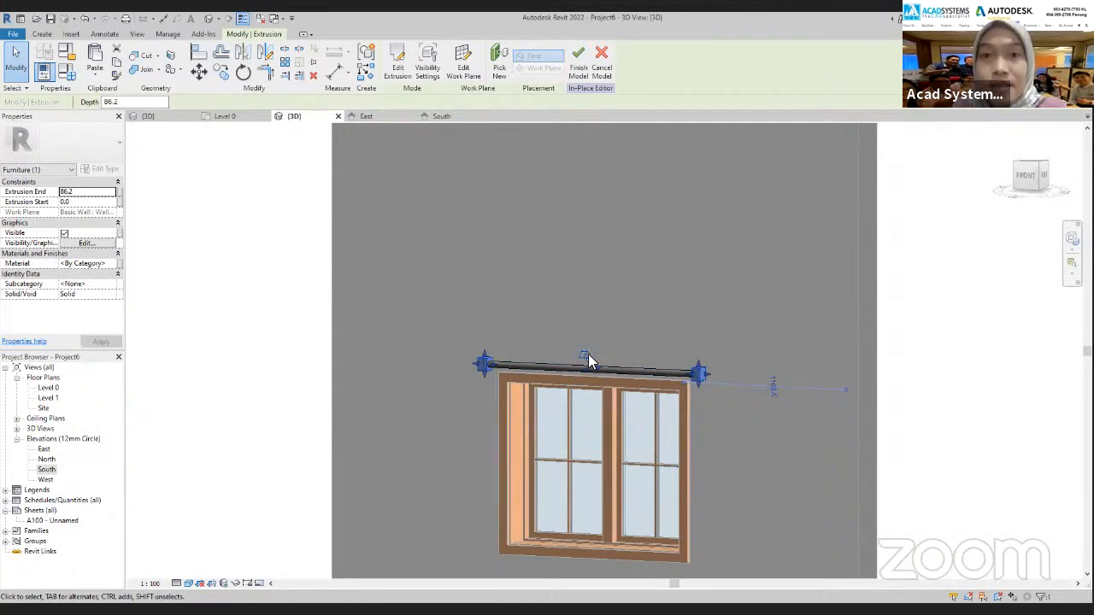
scroll(588, 359, "down", 3)
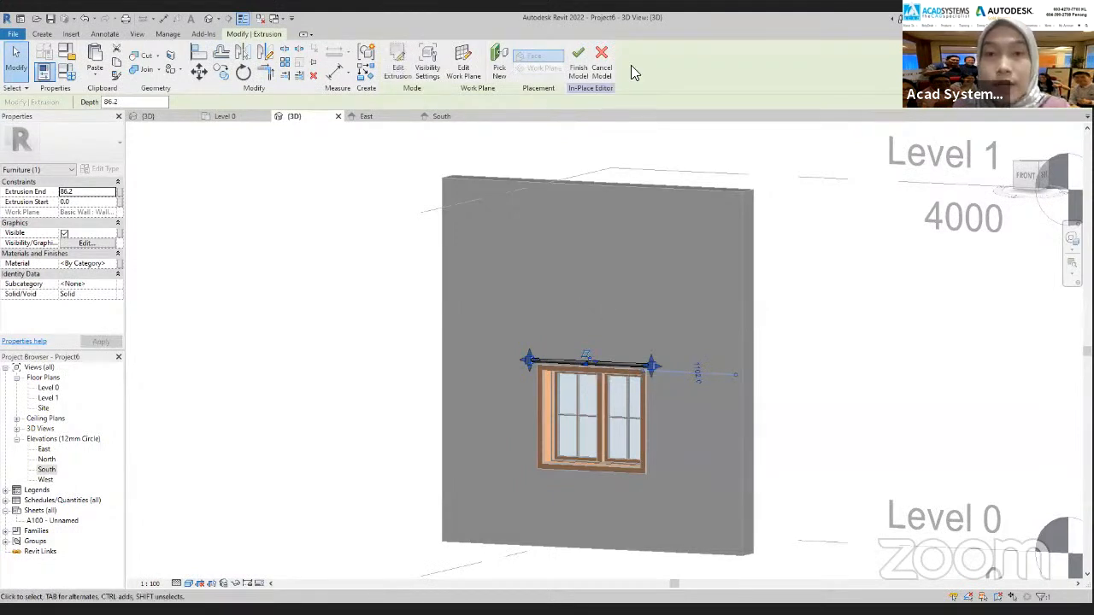
left_click(580, 75)
middle_click_drag(602, 459, 649, 461, "shift")
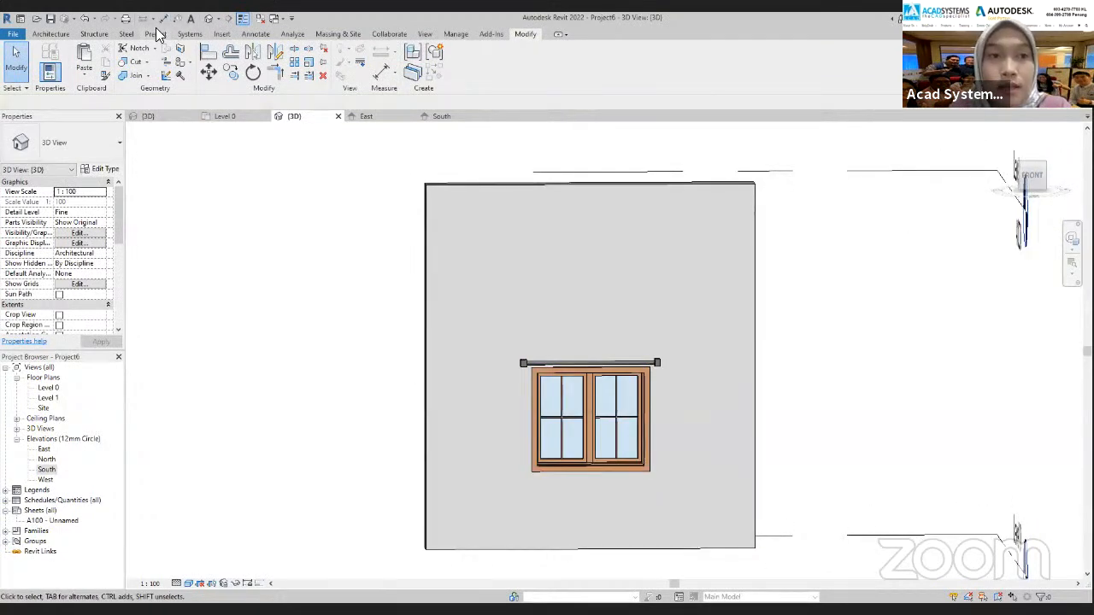
Start a new in-place mass with masses shown in the view, and name it Curtain
left_click(338, 33)
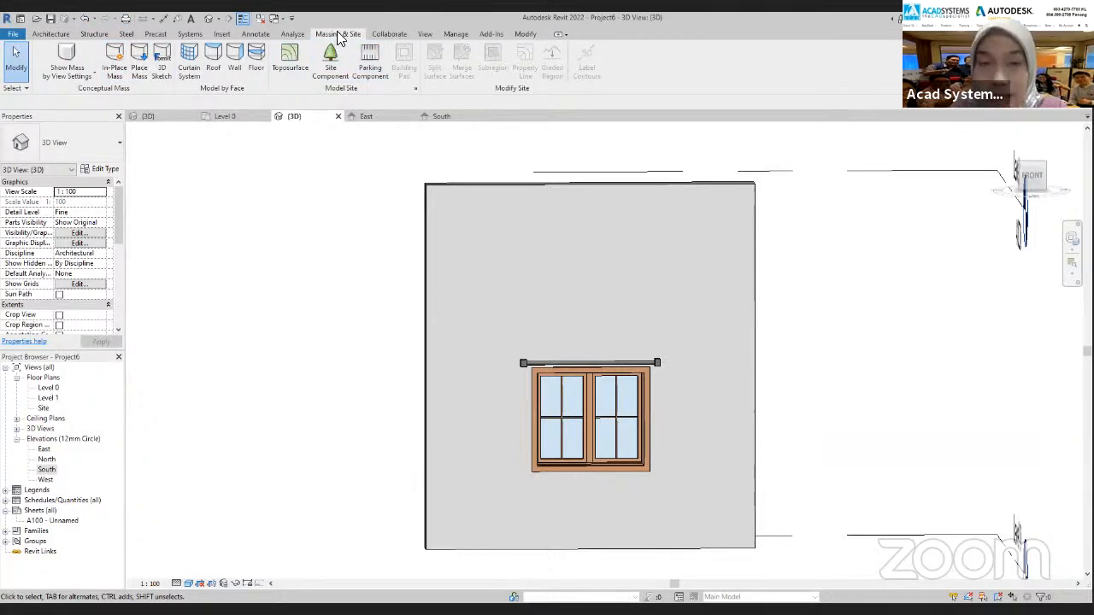
left_click(69, 65)
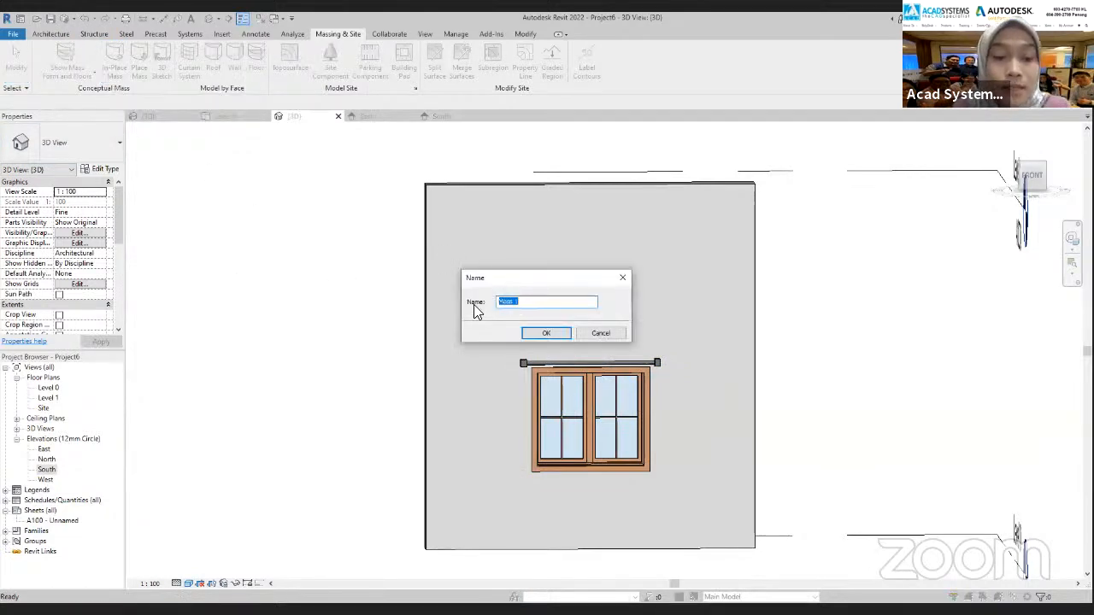
type("Curtain")
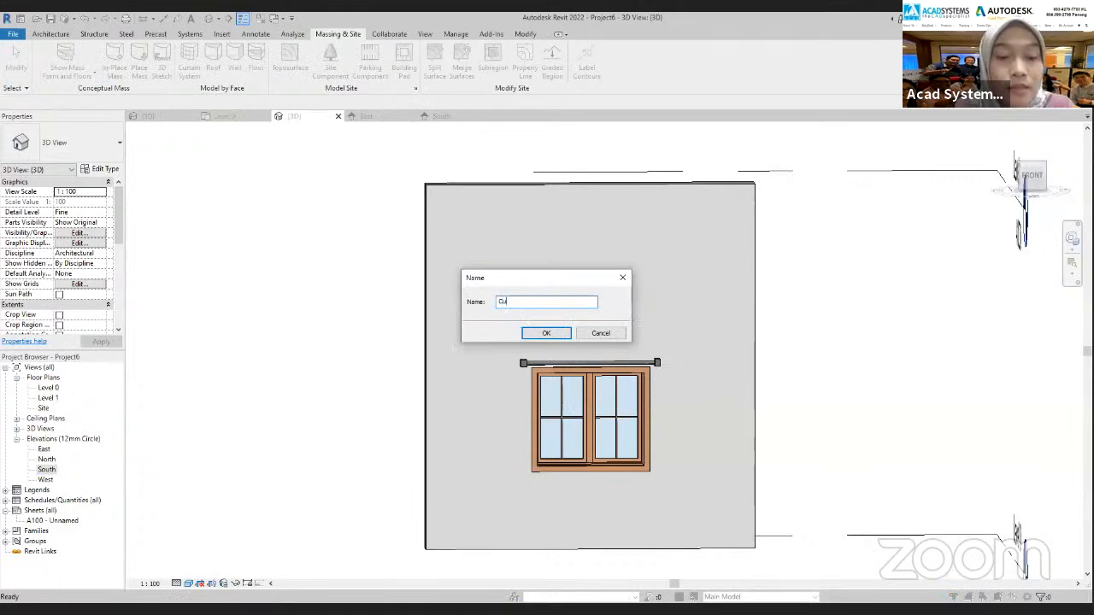
left_click(560, 338)
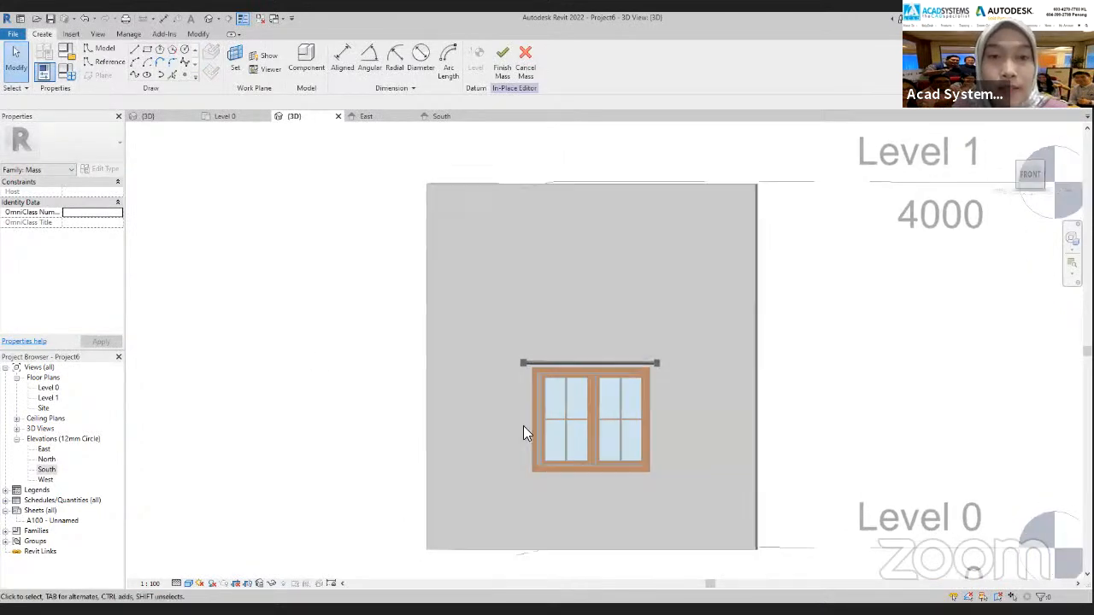
In the South elevation, draw a horizontal reference plane just above the curtain rod, extending past both end brackets
left_click(451, 118)
scroll(620, 401, "down", 4)
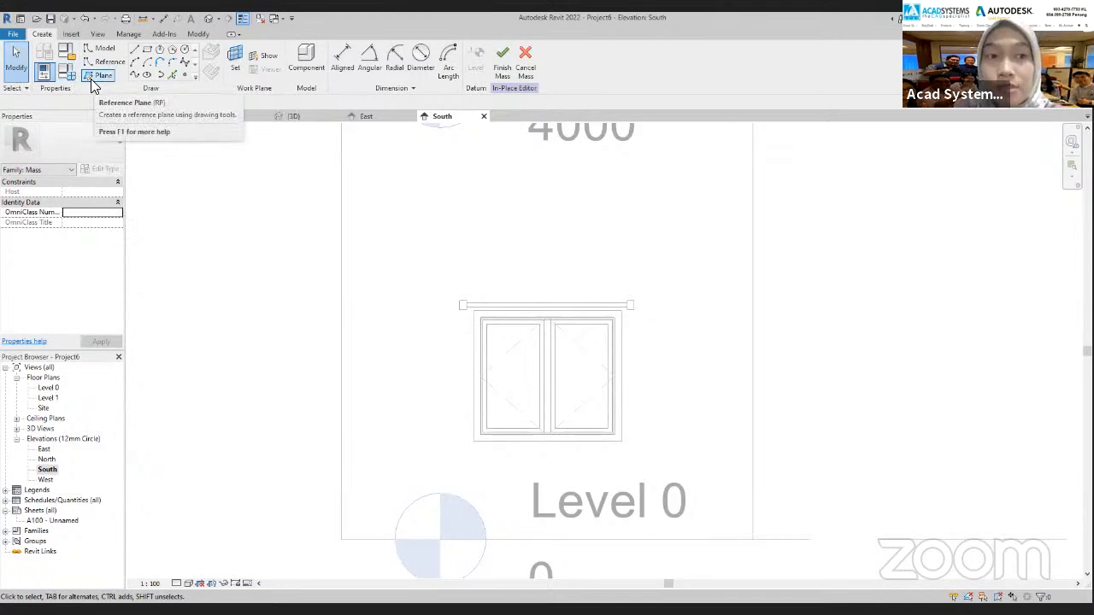
left_click(92, 77)
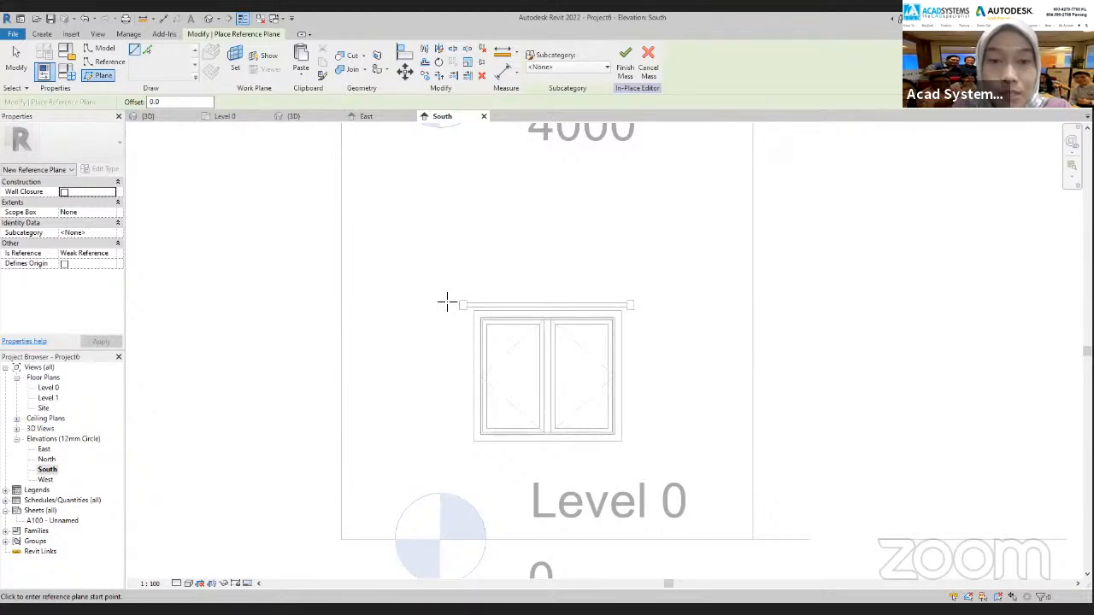
left_click(444, 299)
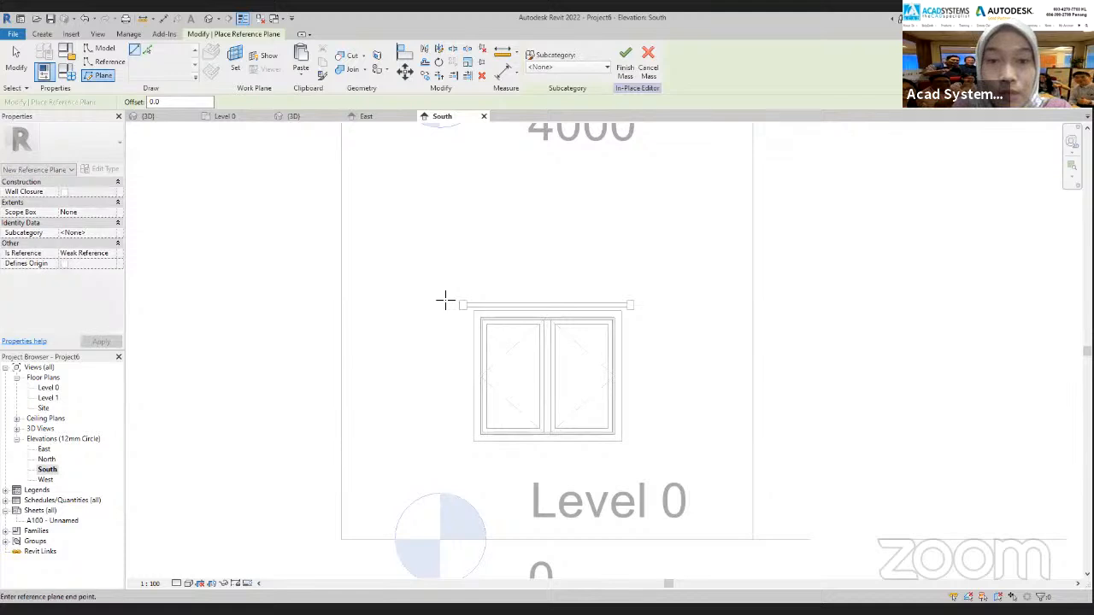
left_click(669, 300)
middle_click_drag(485, 357, 465, 299)
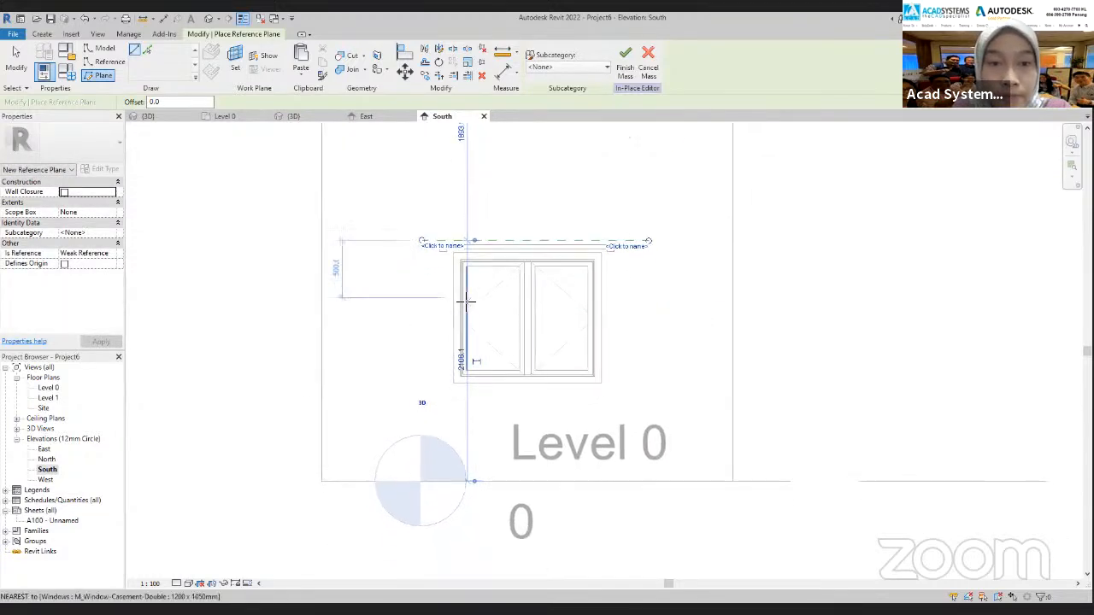
key("Escape")
key("Escape")
Copy the reference plane straight down five times, spaced about 280, 640, 500, 480 and 180 mm, with the lowest just above Level 0
left_click(423, 241)
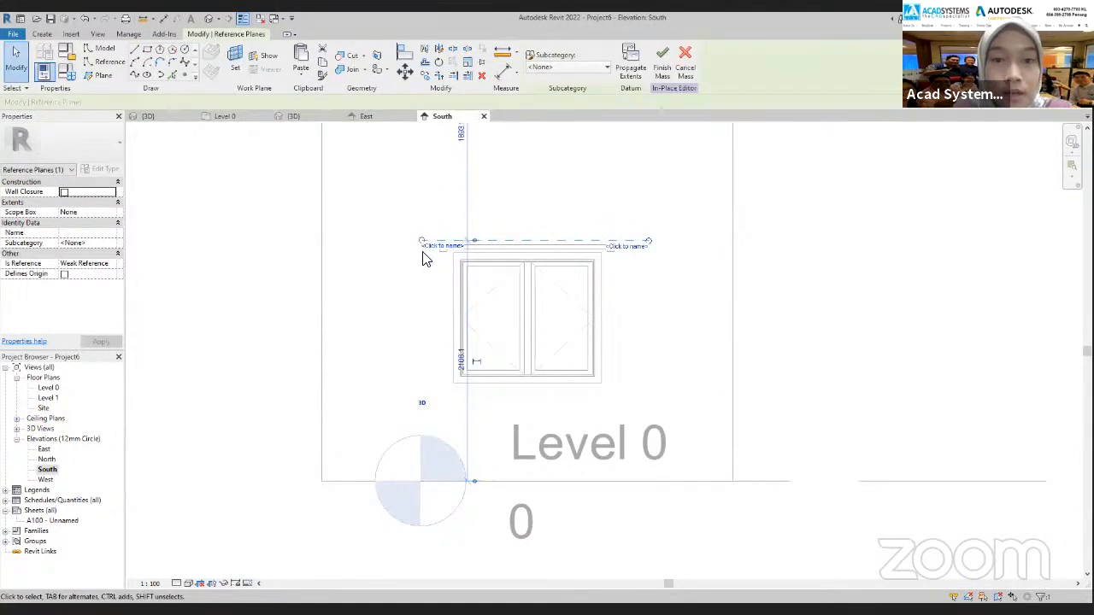
left_click(427, 76)
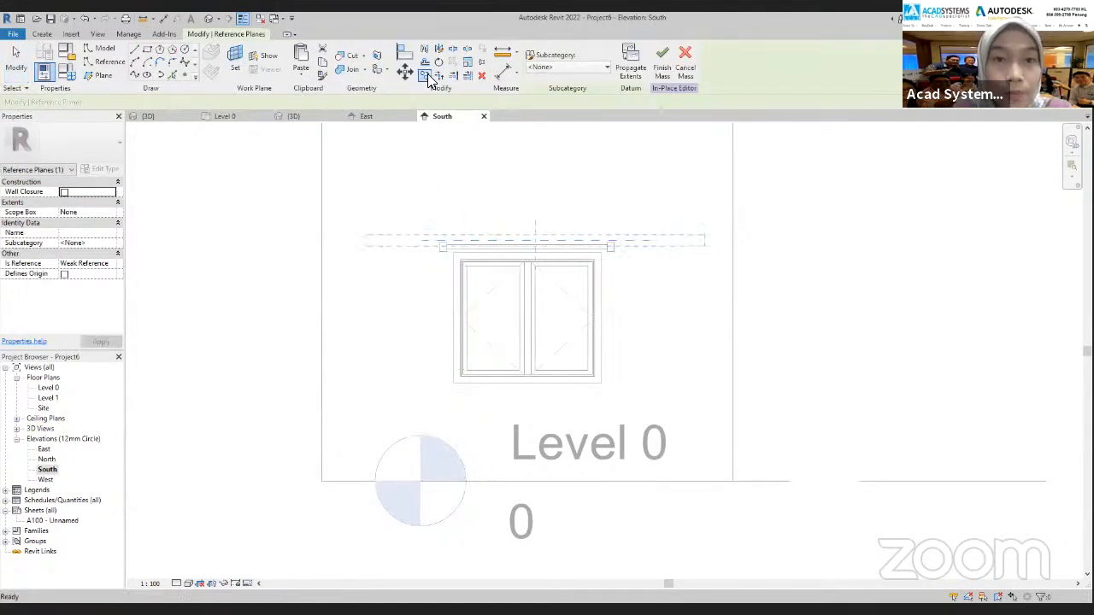
left_click(422, 238)
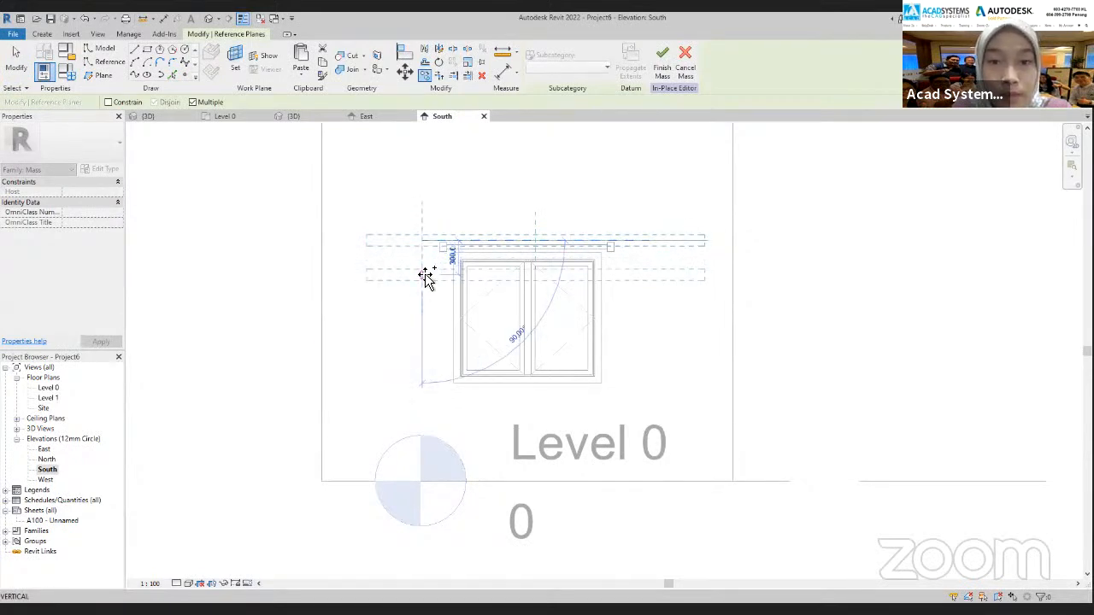
scroll(426, 279, "up", 1)
scroll(426, 278, "up", 1)
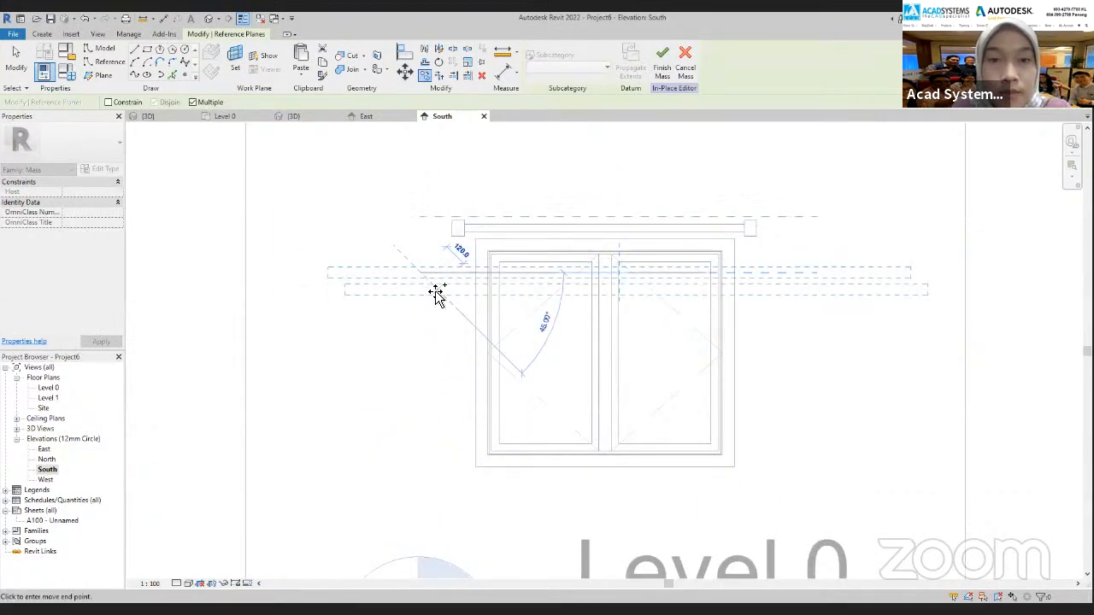
scroll(431, 256, "down", 1)
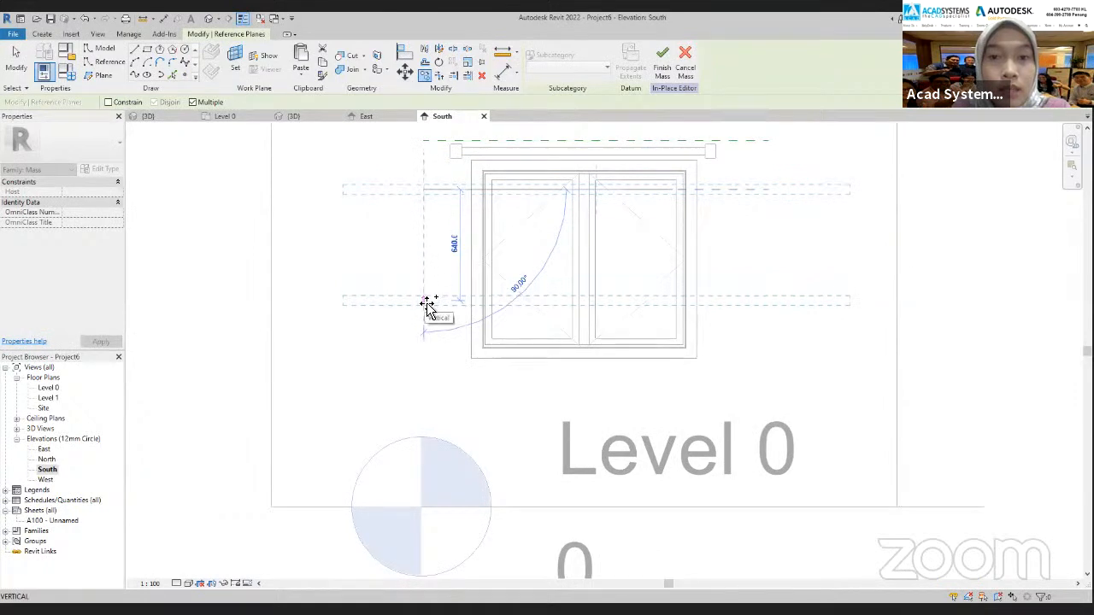
left_click(427, 302)
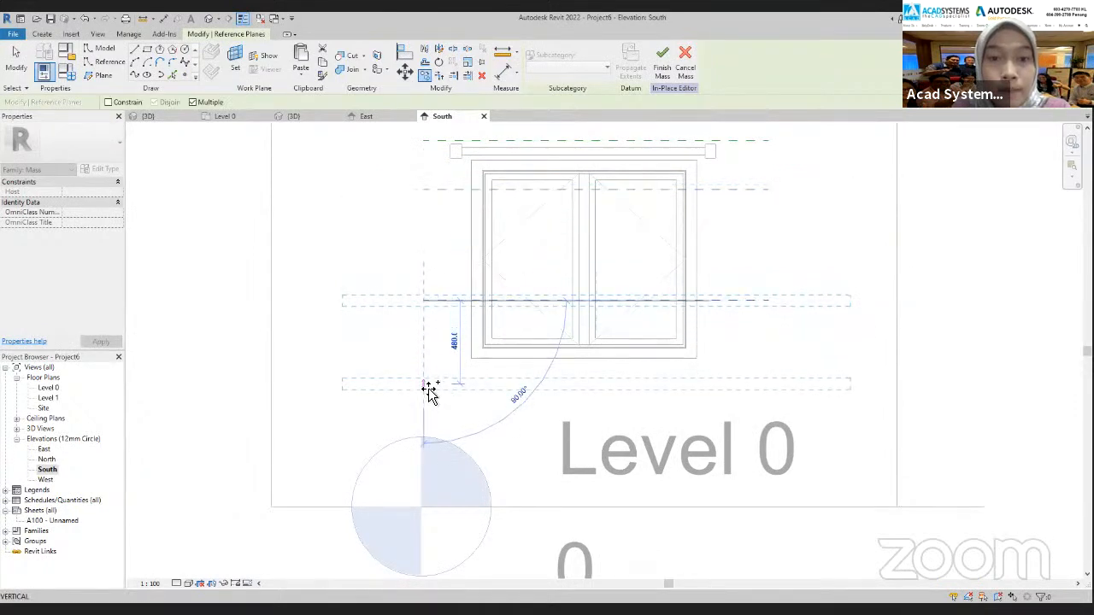
left_click(427, 388)
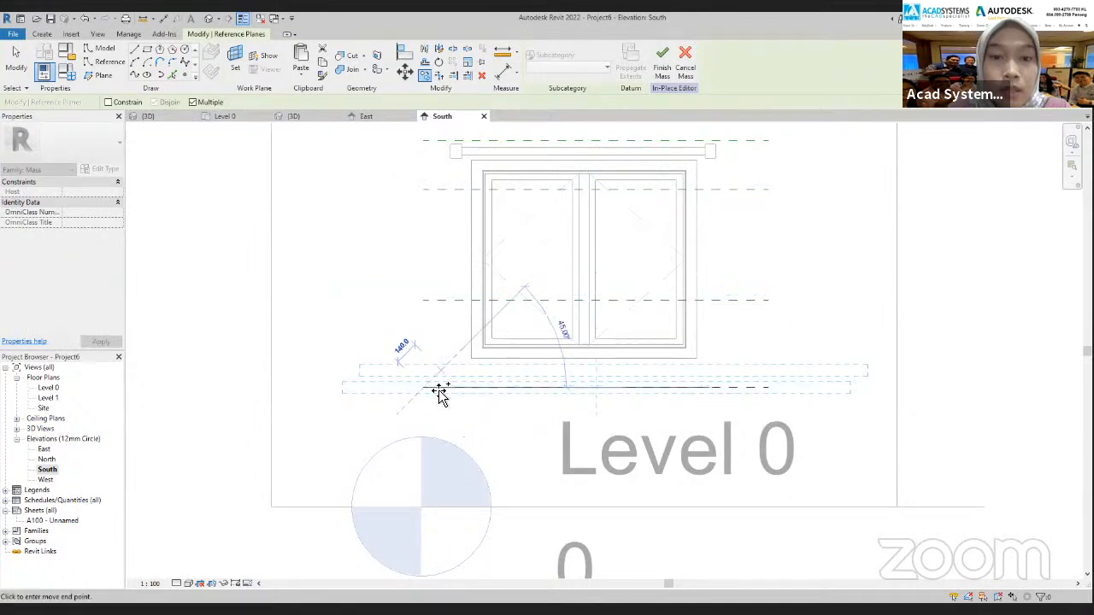
left_click(427, 472)
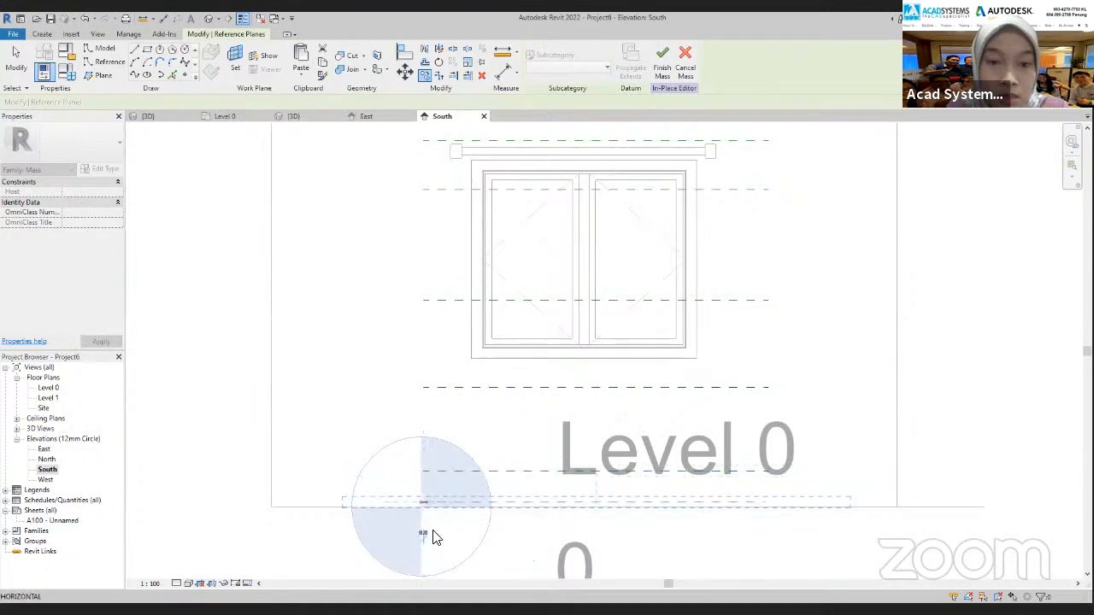
scroll(477, 508, "down", 2)
key("Escape")
key("Escape")
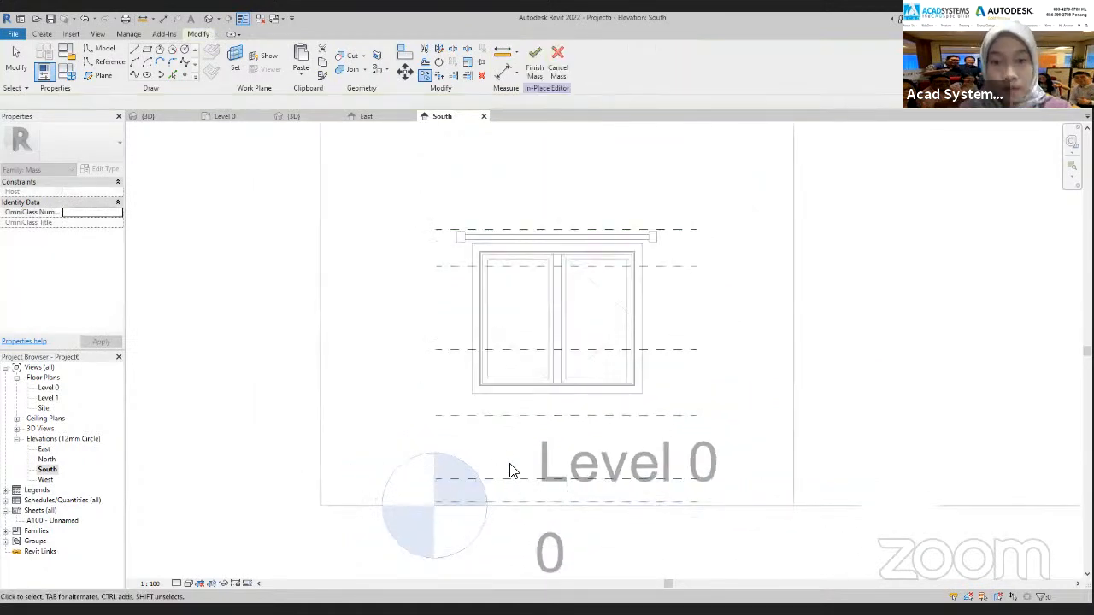
Move the second-lowest reference plane down slightly so it sits 500 mm below the plane above it
left_click(513, 484)
scroll(509, 484, "up", 2)
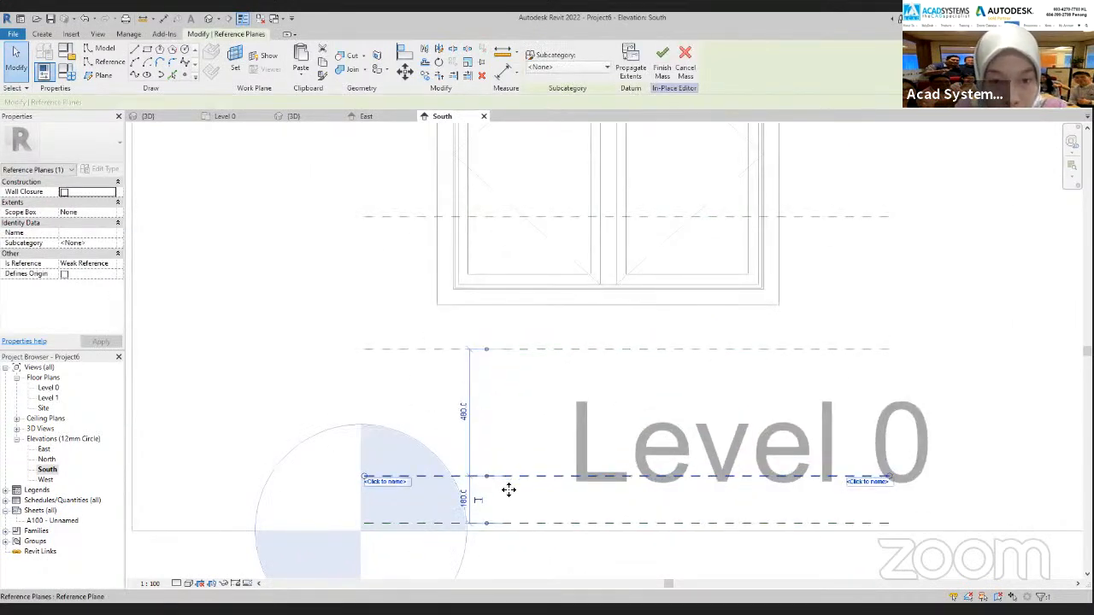
left_click_drag(507, 499, 621, 488)
key("Escape")
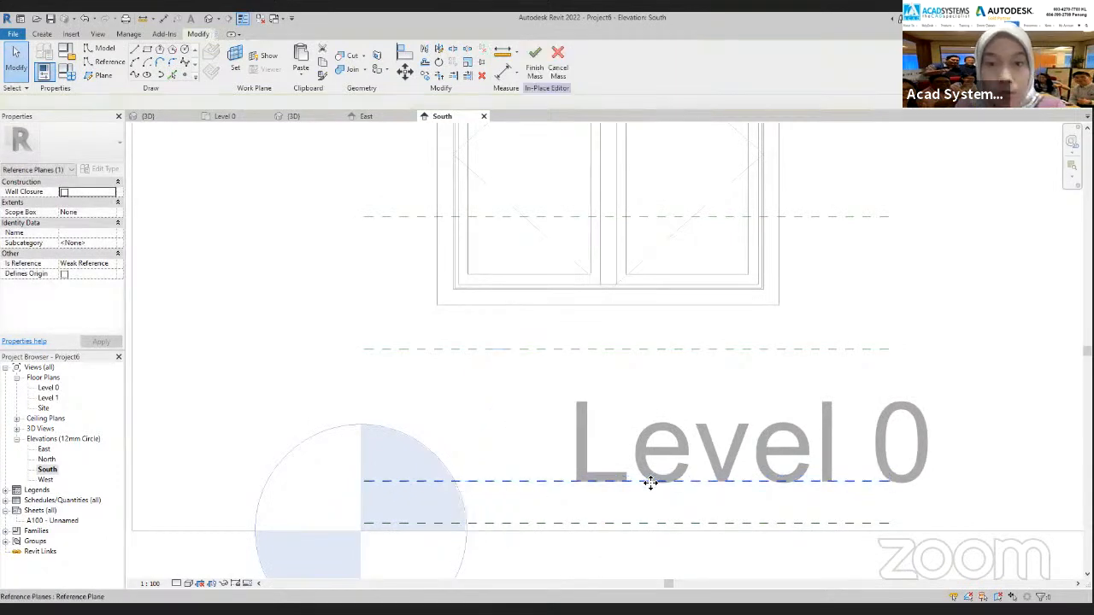
Name the reference plane above the rod 1 and the plane directly below it 2
scroll(525, 396, "down", 4)
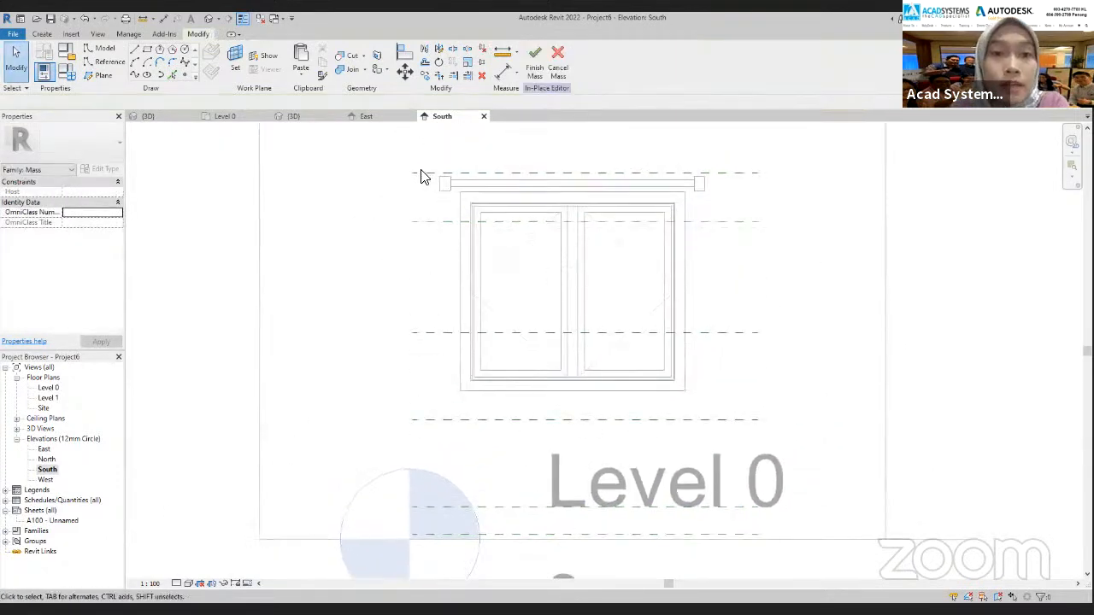
left_click(423, 176)
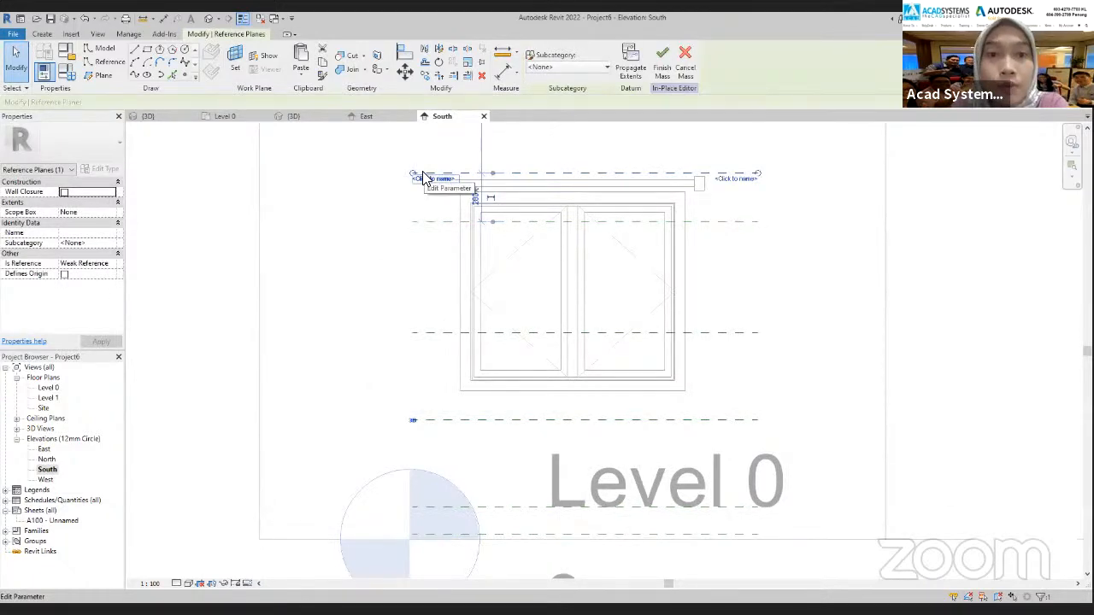
left_click(432, 180)
type("1")
left_click(357, 273)
left_click(462, 223)
left_click(441, 231)
type("2")
key("Return")
Name the reference plane crossing the lower part of the window 3 and the one just below the window 4
left_click(440, 334)
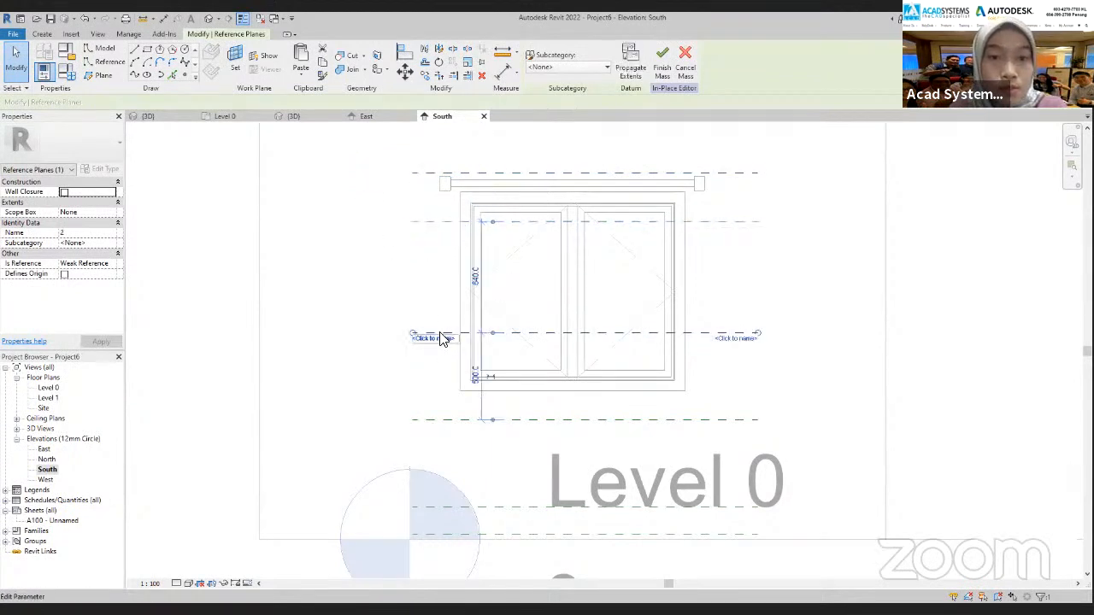
left_click(428, 338)
type("3")
key("Return")
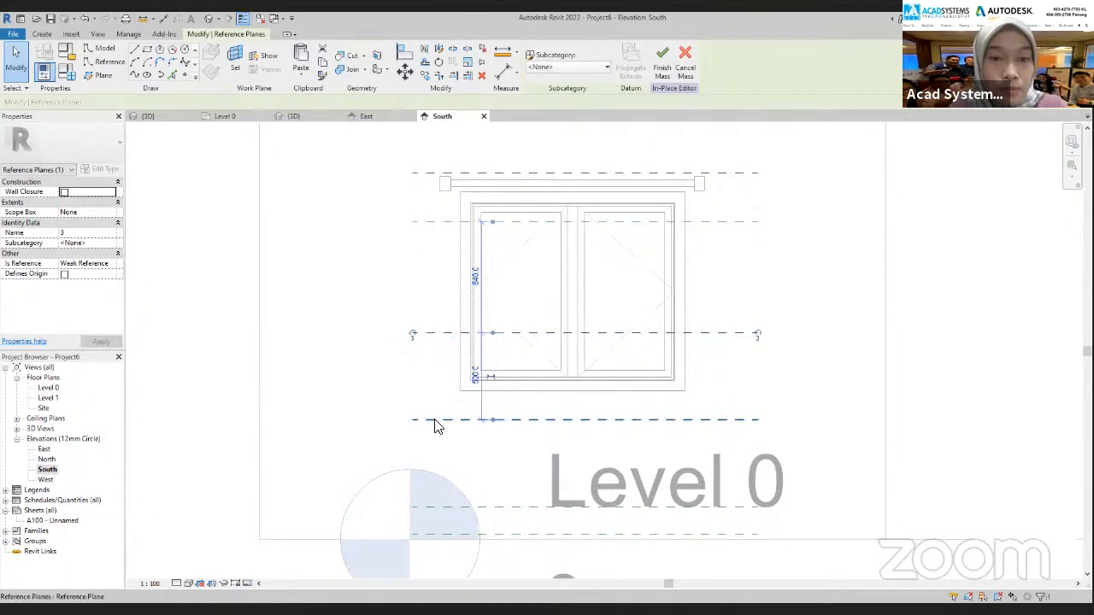
left_click(435, 419)
left_click(432, 425)
type("4")
key("Return")
Name the second-lowest reference plane 5 and the lowest one, just above Level 0, 6
left_click(444, 508)
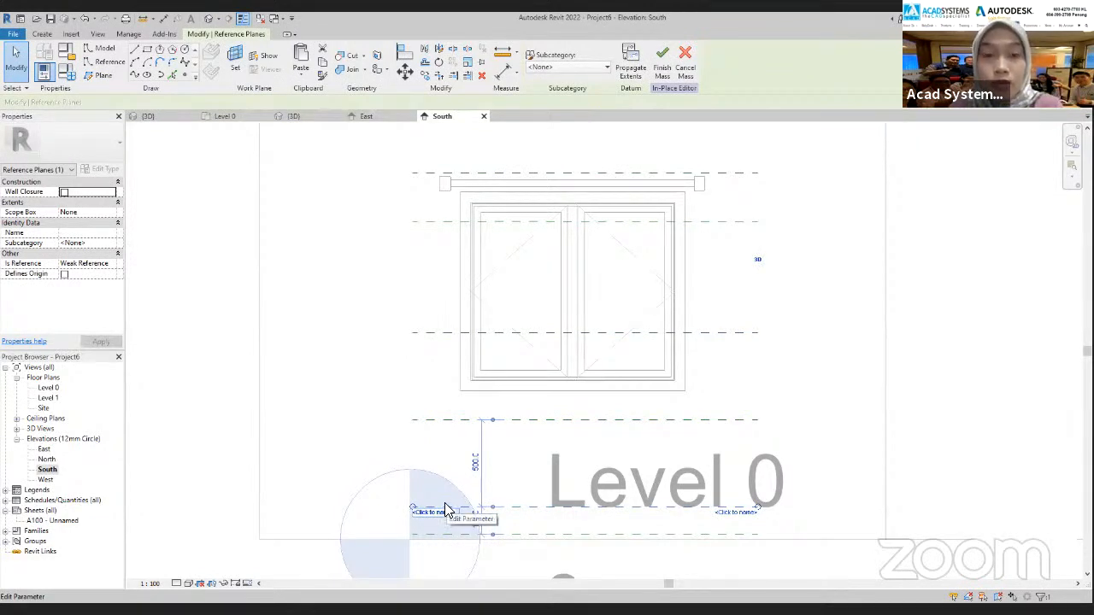
left_click(438, 512)
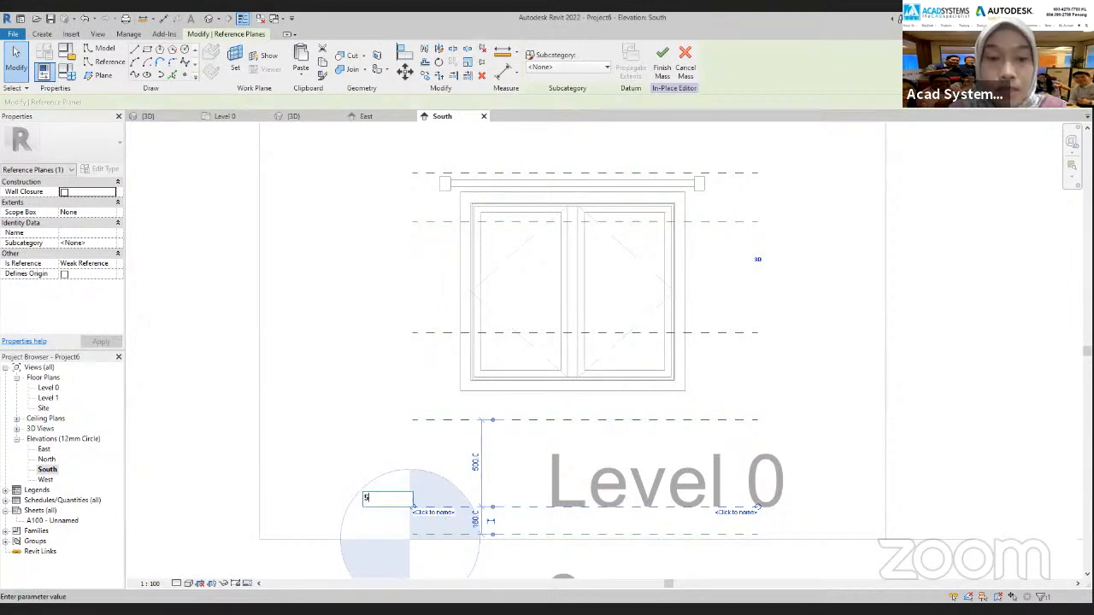
type("5")
key("Return")
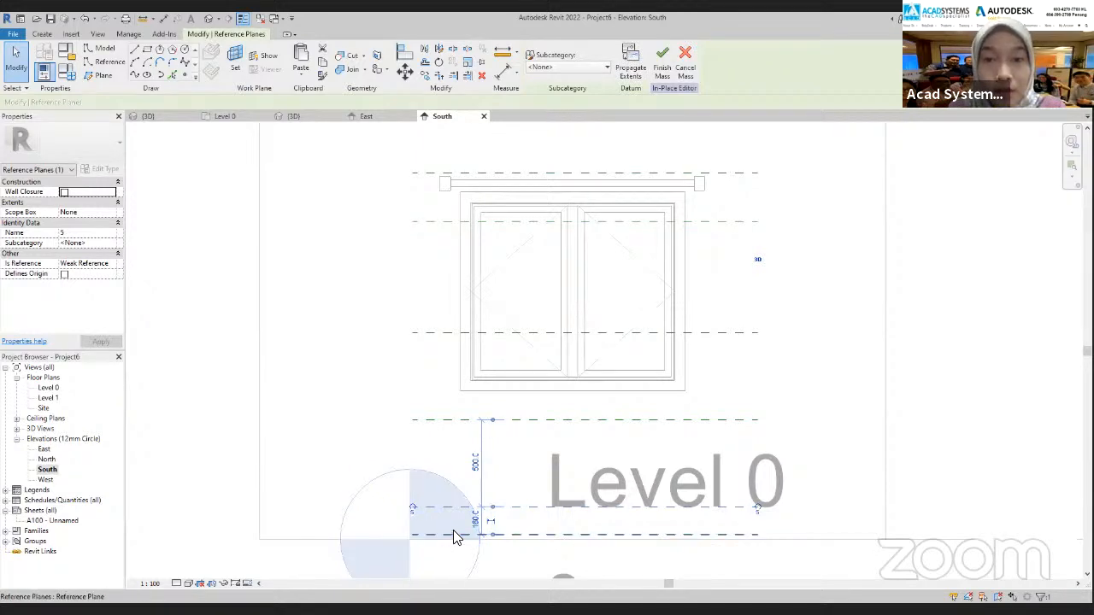
left_click(455, 536)
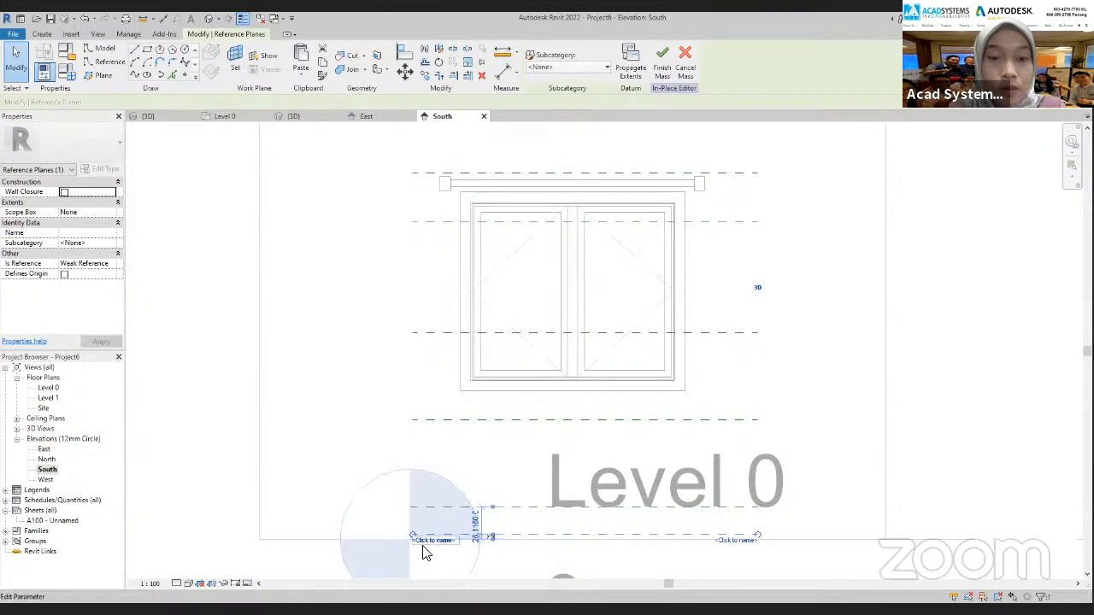
scroll(429, 542, "up", 2)
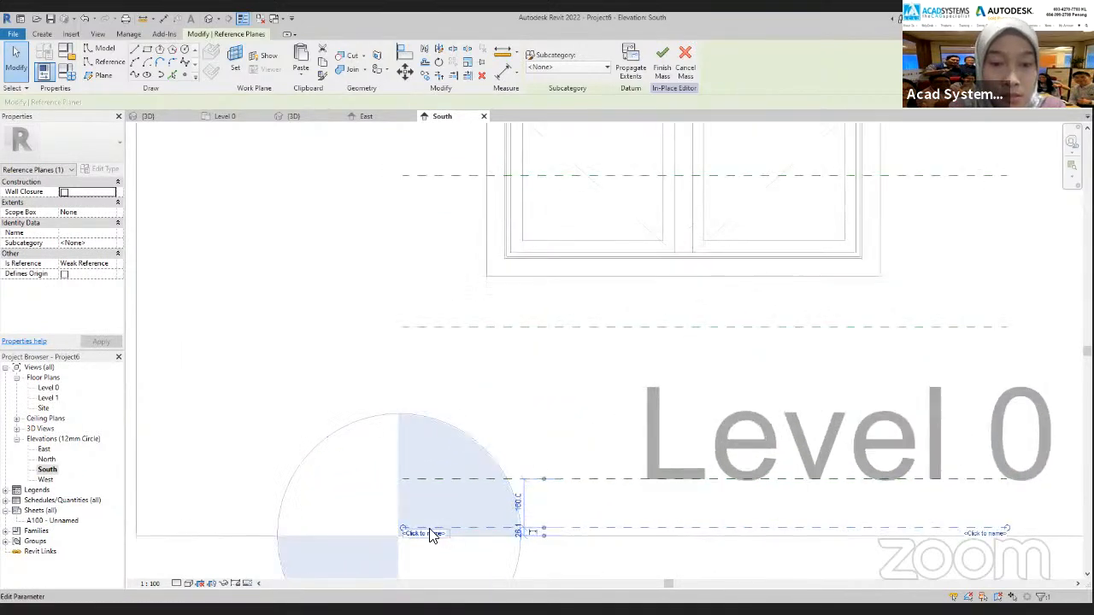
left_click(421, 534)
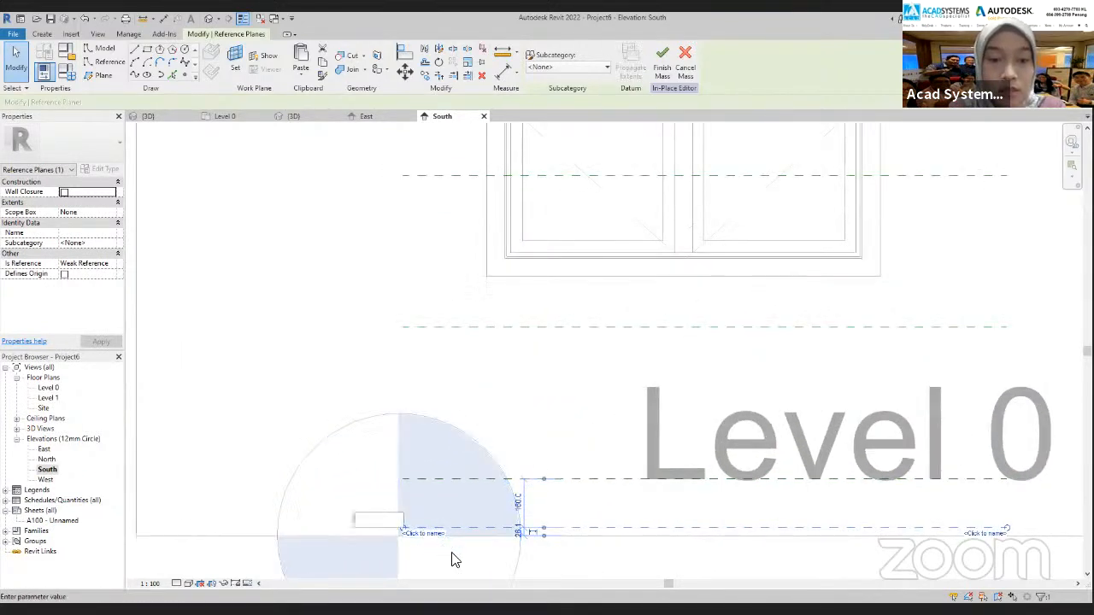
key("Return")
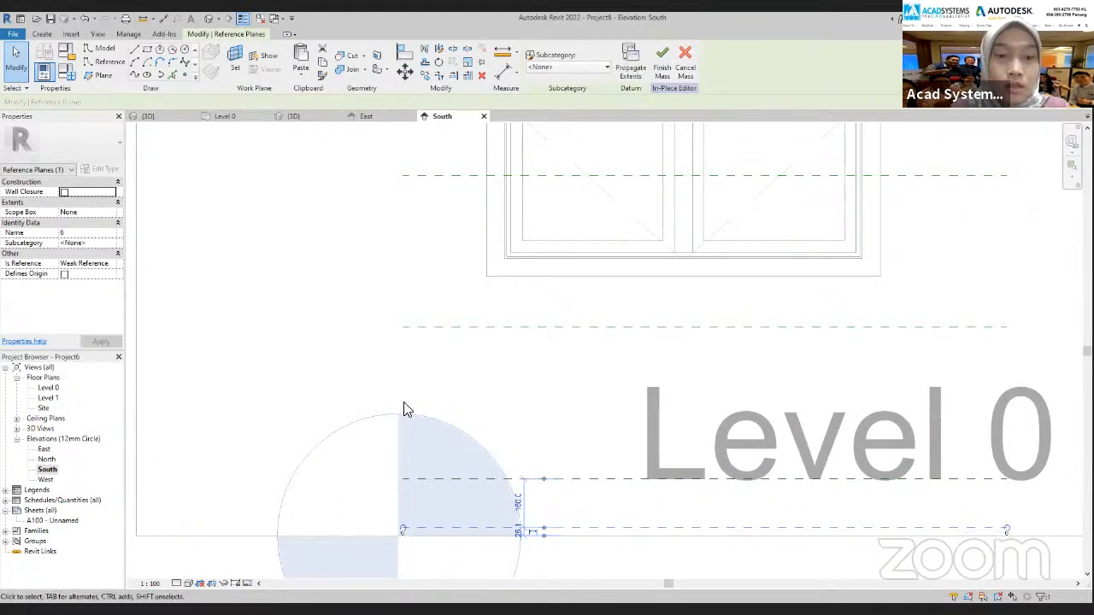
scroll(405, 402, "down", 2)
key("Escape")
scroll(410, 422, "down", 1)
middle_click_drag(410, 423, 423, 501)
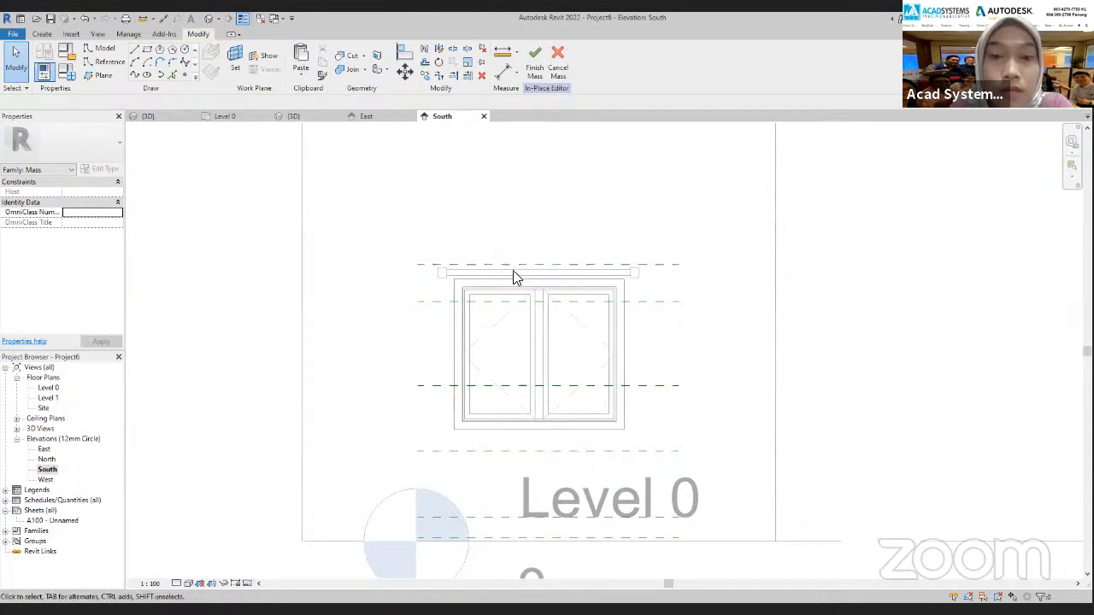
Start a spline model line on the work plane Reference Plane : 1 and open Floor Plan: Site for sketching it
scroll(516, 324, "down", 2)
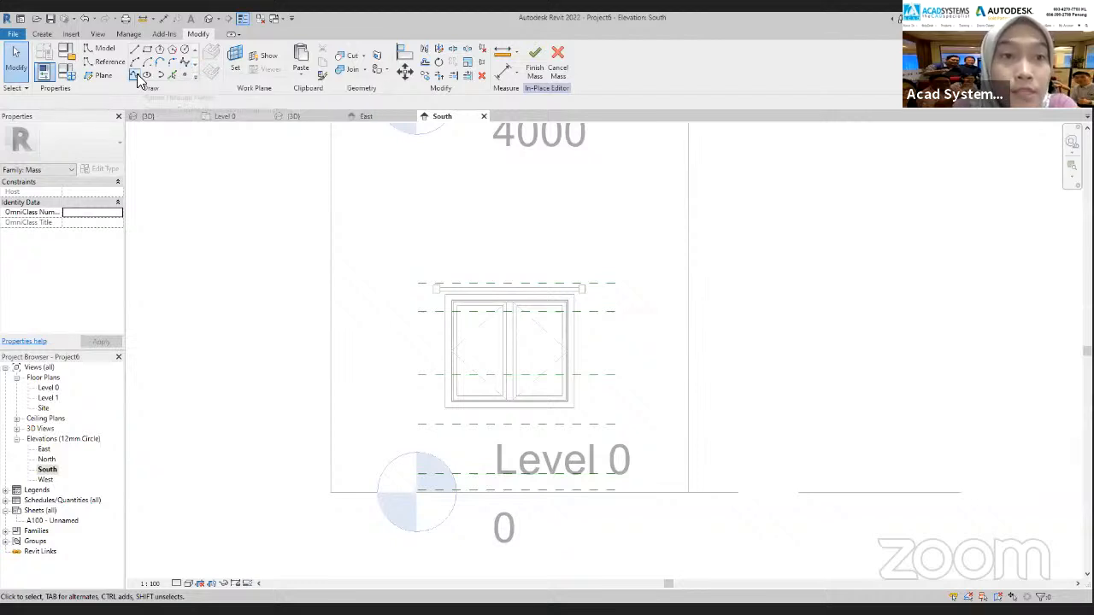
left_click(183, 62)
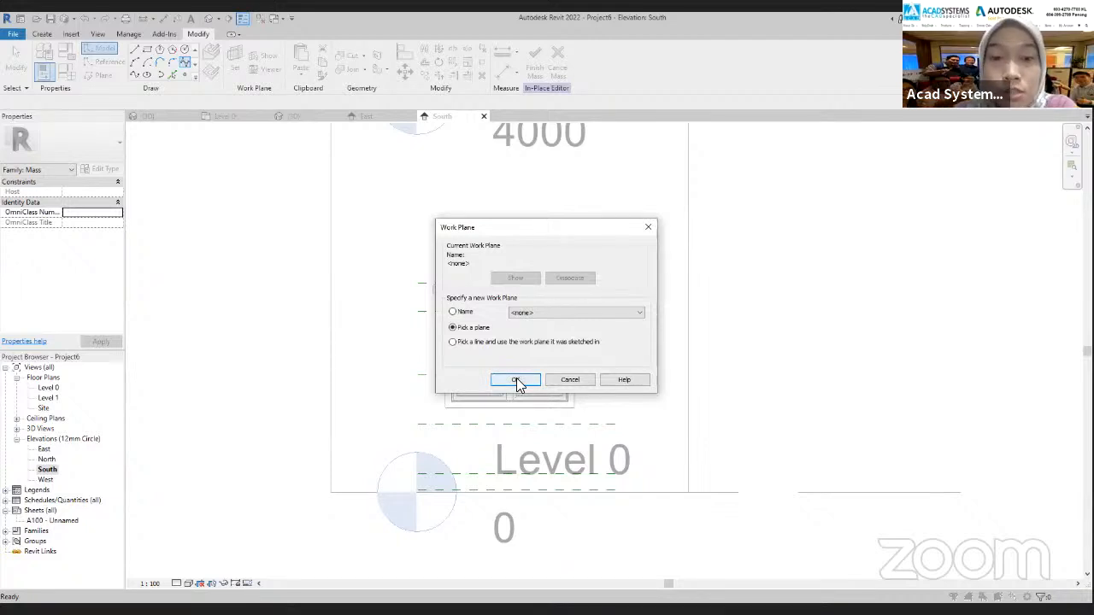
left_click(454, 312)
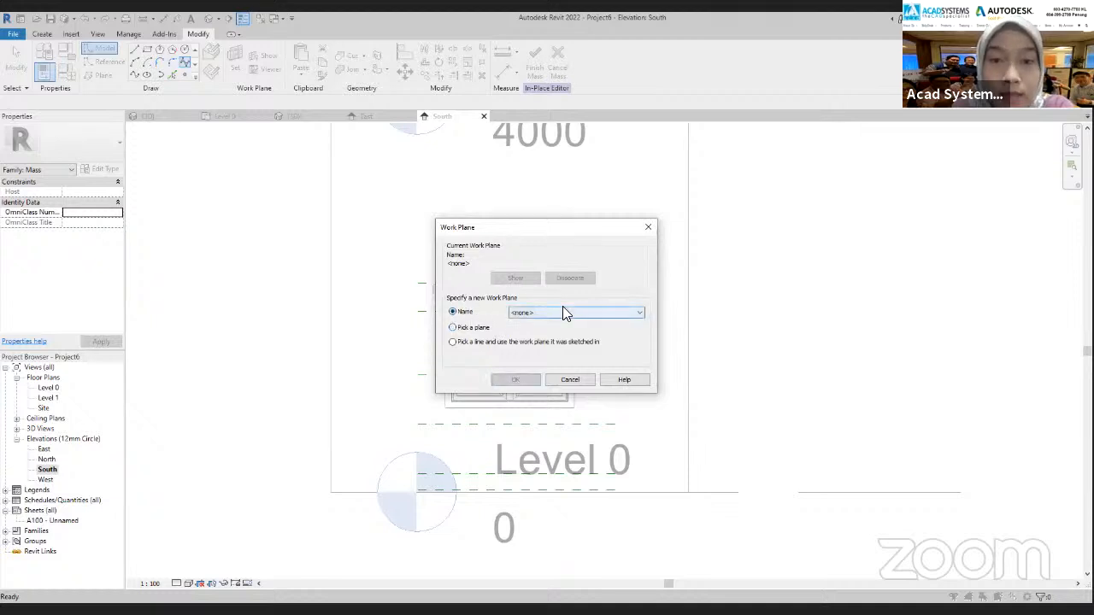
left_click(562, 311)
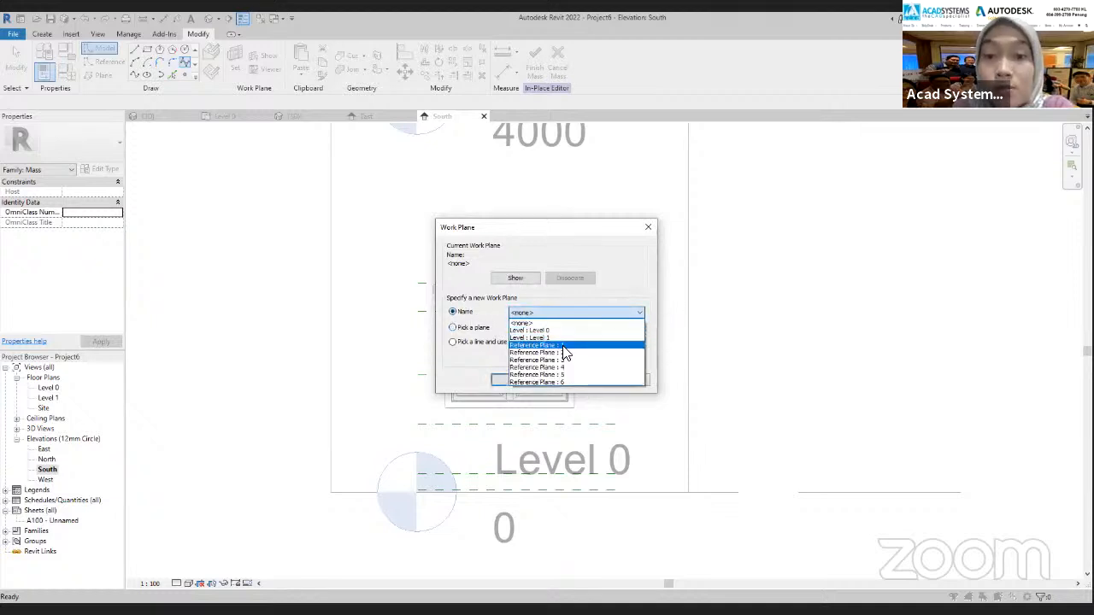
left_click(562, 349)
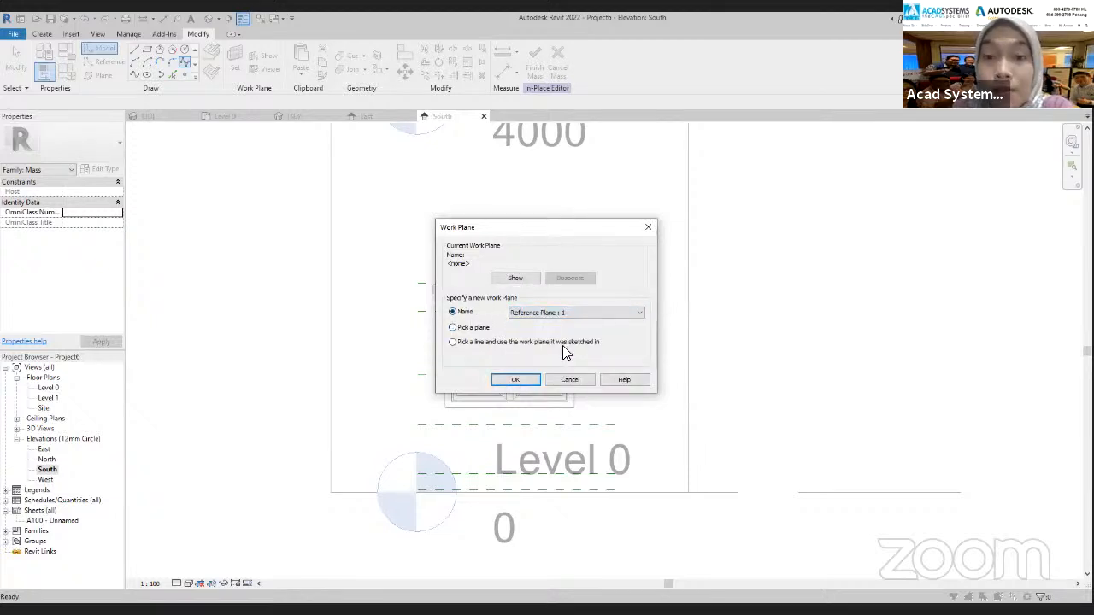
left_click(513, 381)
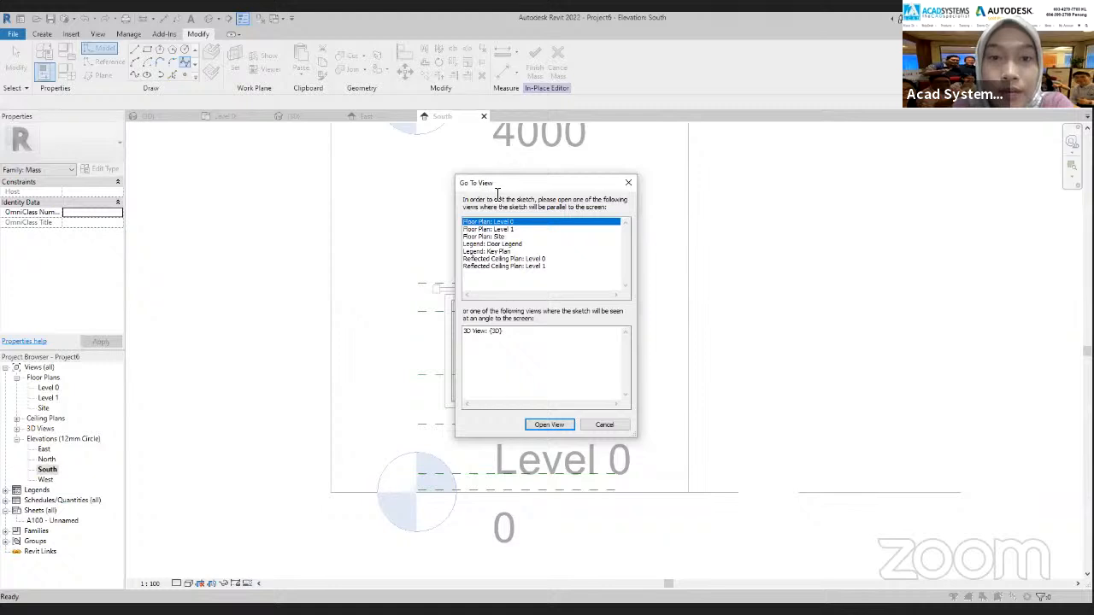
left_click(484, 237)
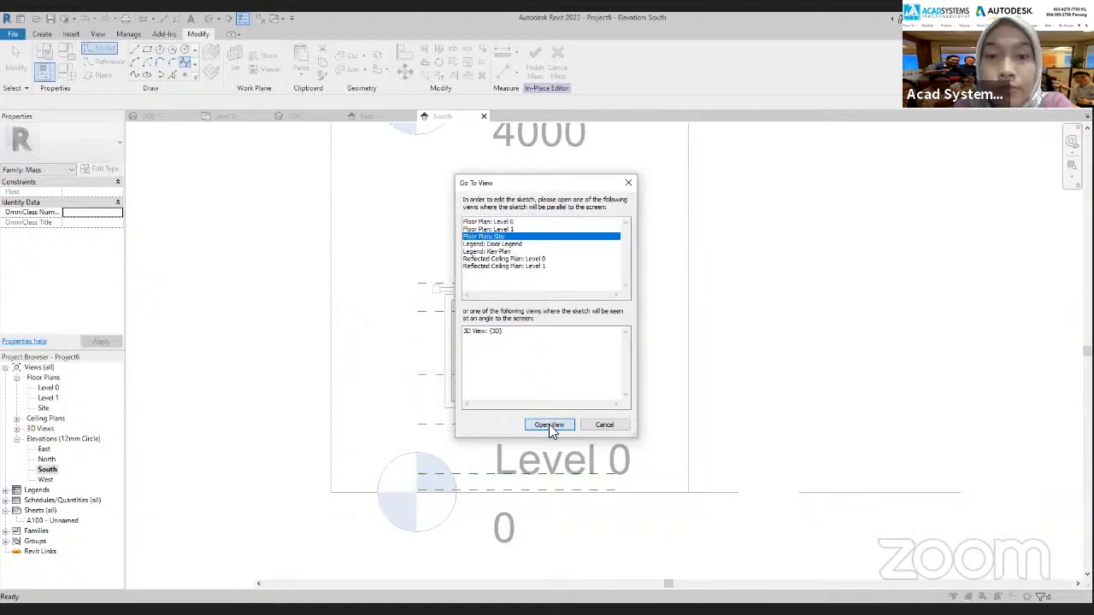
left_click(548, 425)
Sketch a wavy spline from the wall face at the window's centre along the curtain rod, ending just past the left bracket
scroll(550, 329, "up", 8)
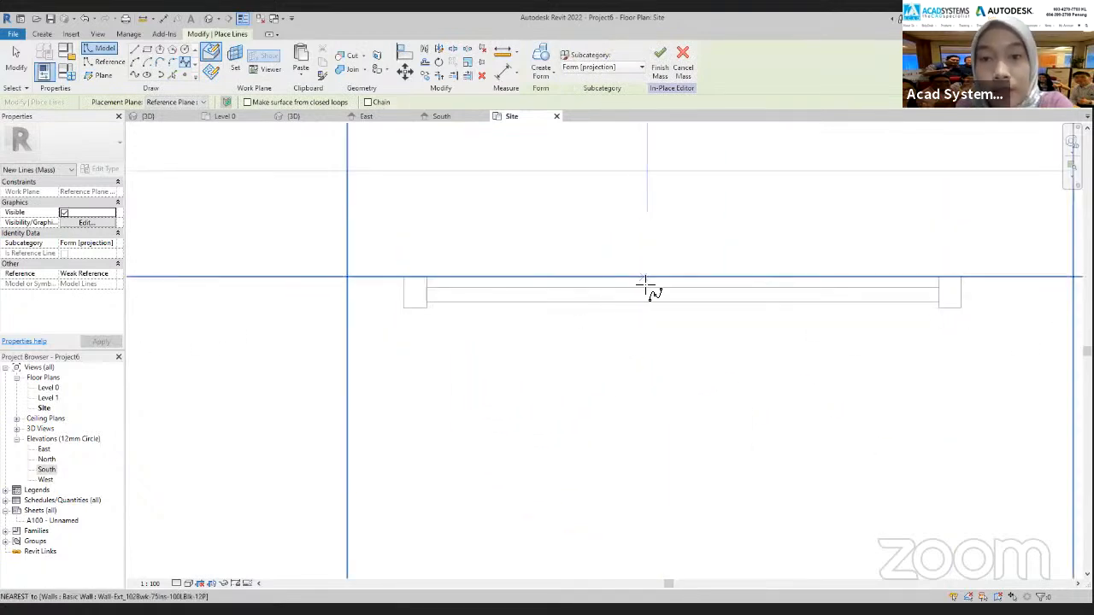
scroll(684, 278, "up", 2)
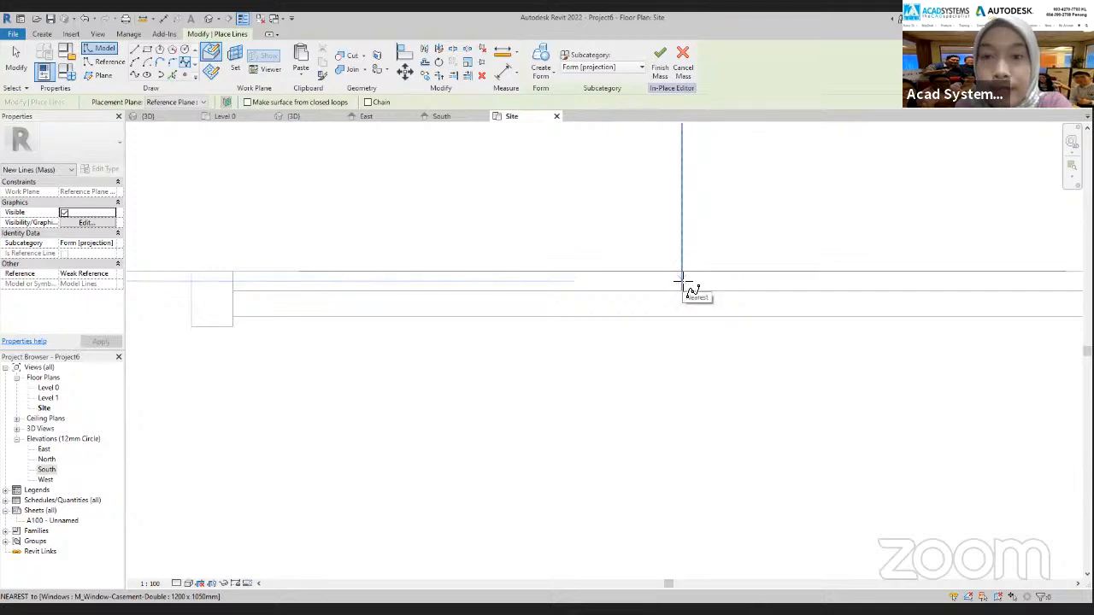
left_click(681, 271)
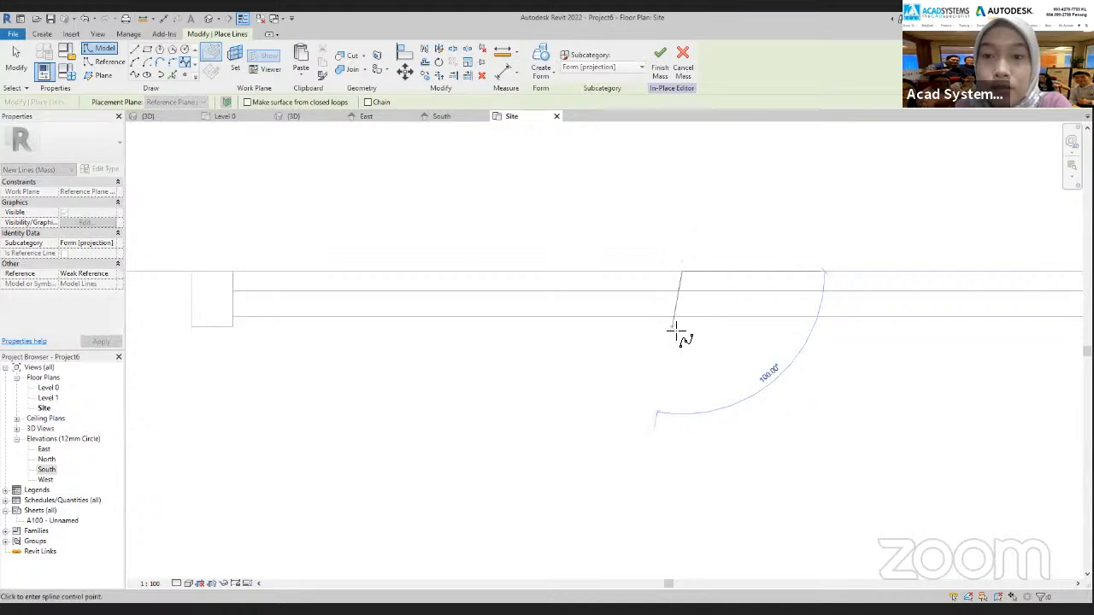
left_click(677, 330)
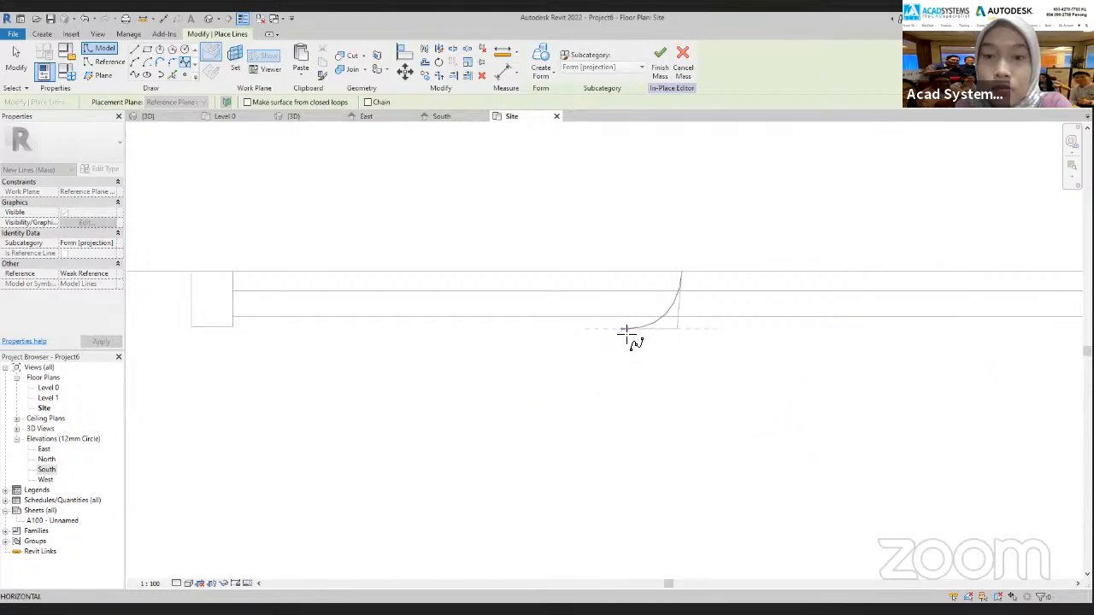
left_click(624, 329)
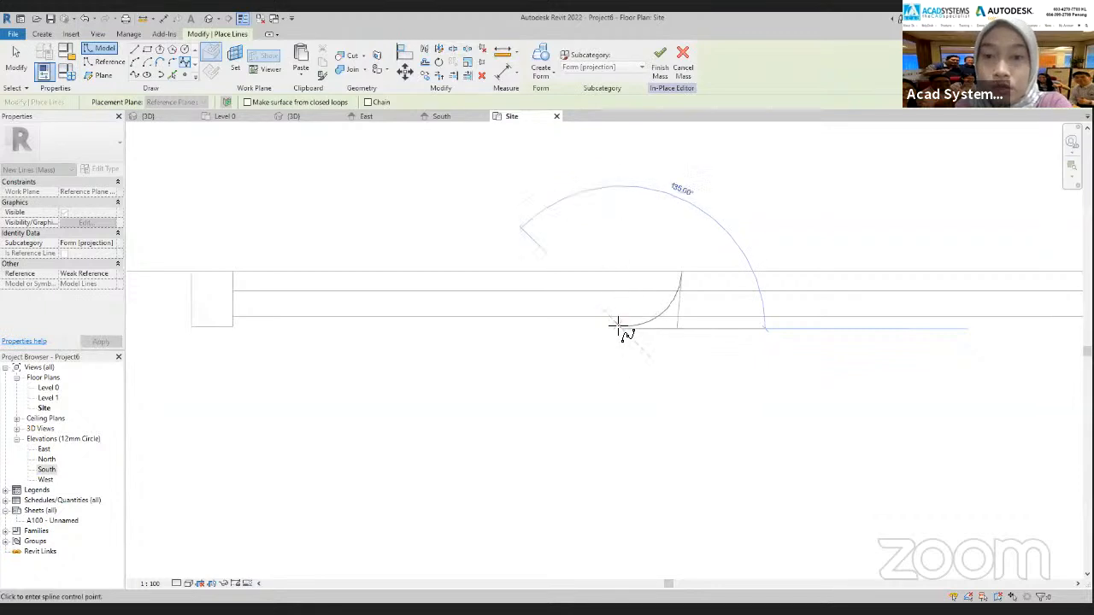
left_click(610, 329)
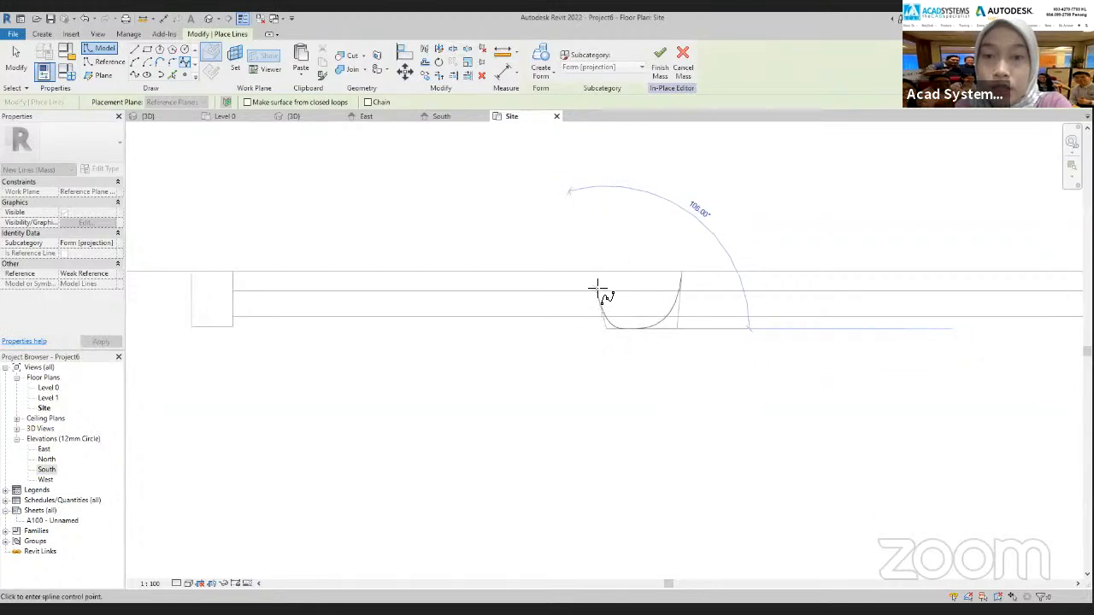
left_click(597, 288)
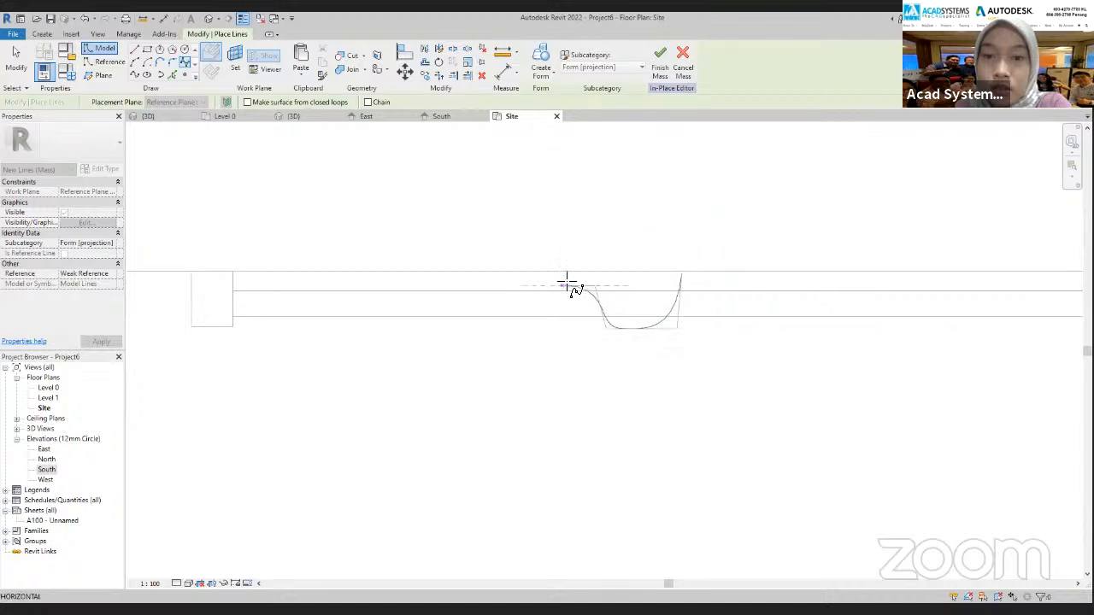
left_click(566, 284)
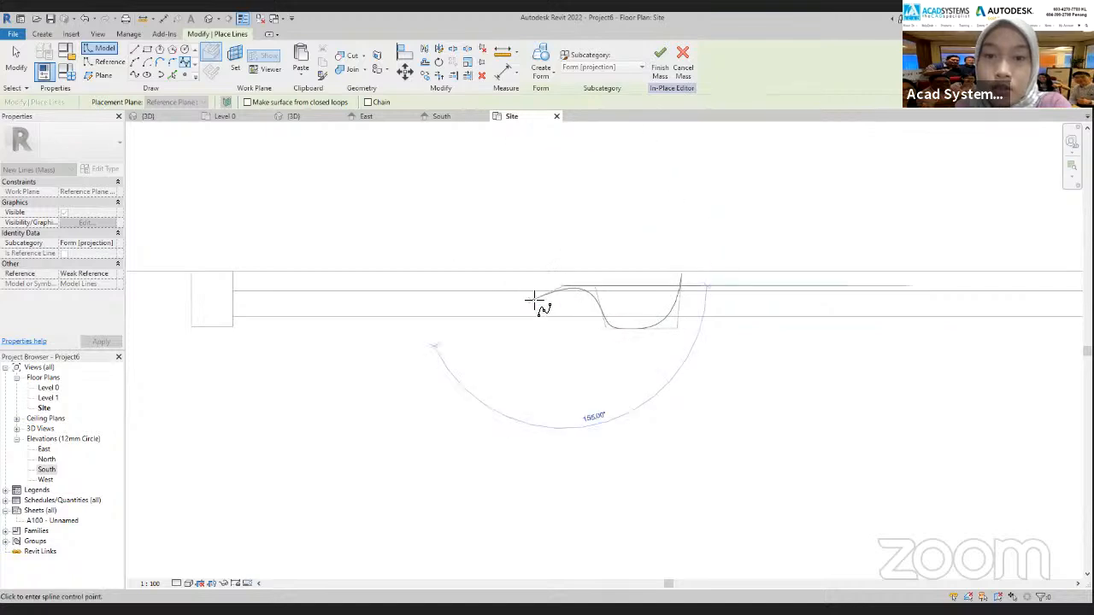
left_click(541, 286)
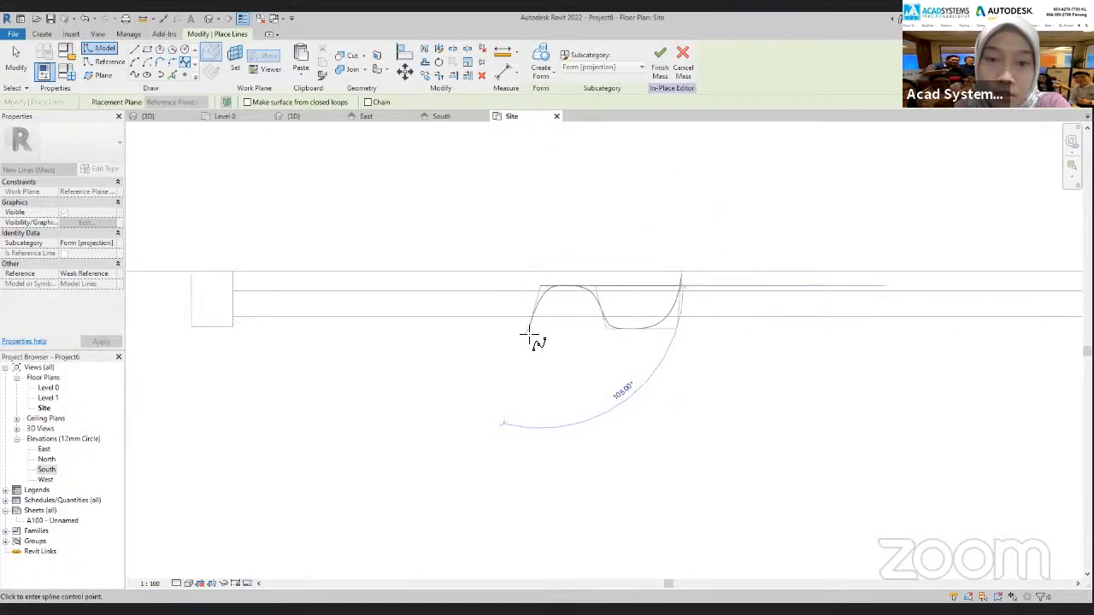
left_click(527, 335)
left_click(480, 334)
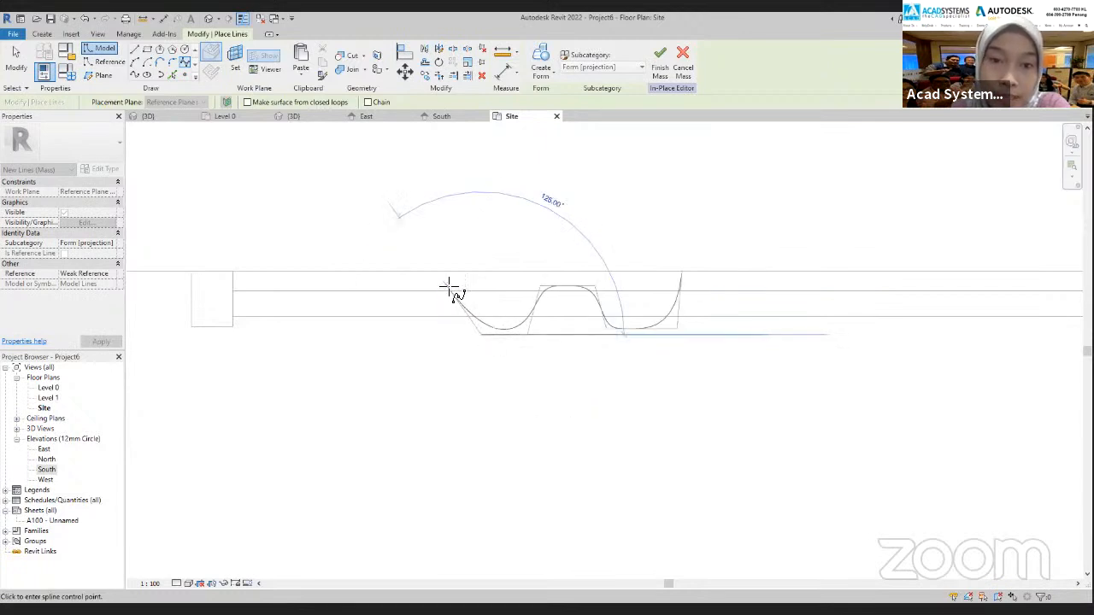
left_click(403, 285)
left_click(373, 342)
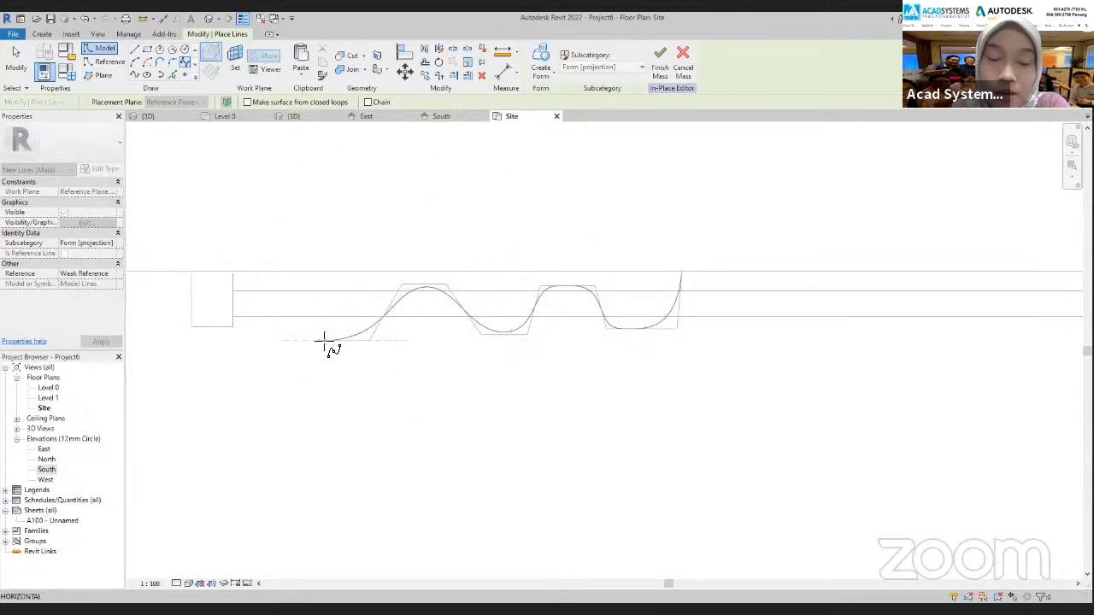
double_click(322, 341)
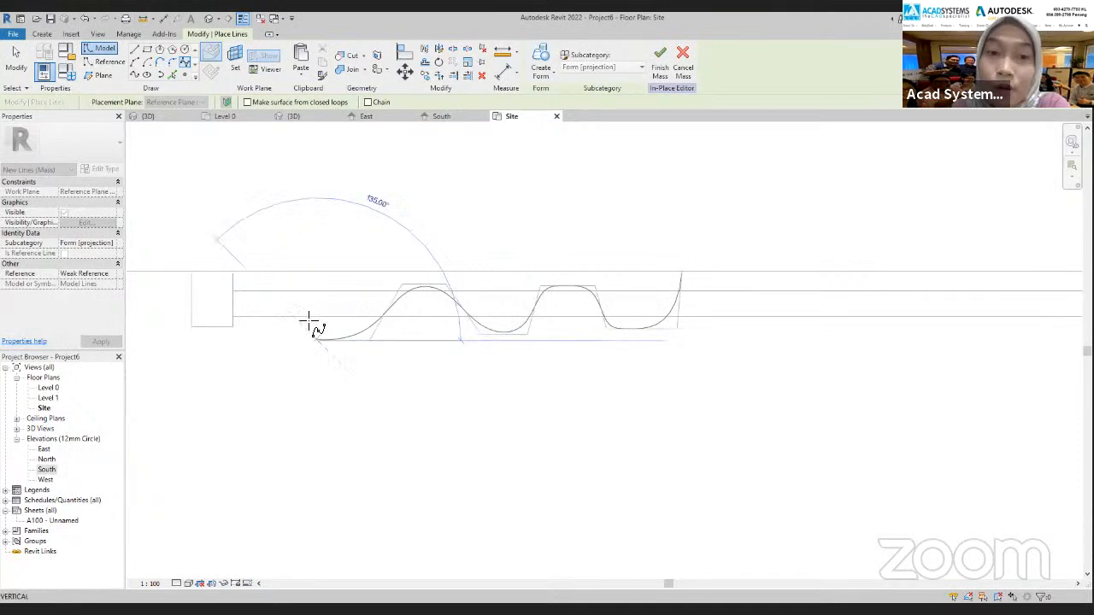
scroll(303, 289, "up", 2)
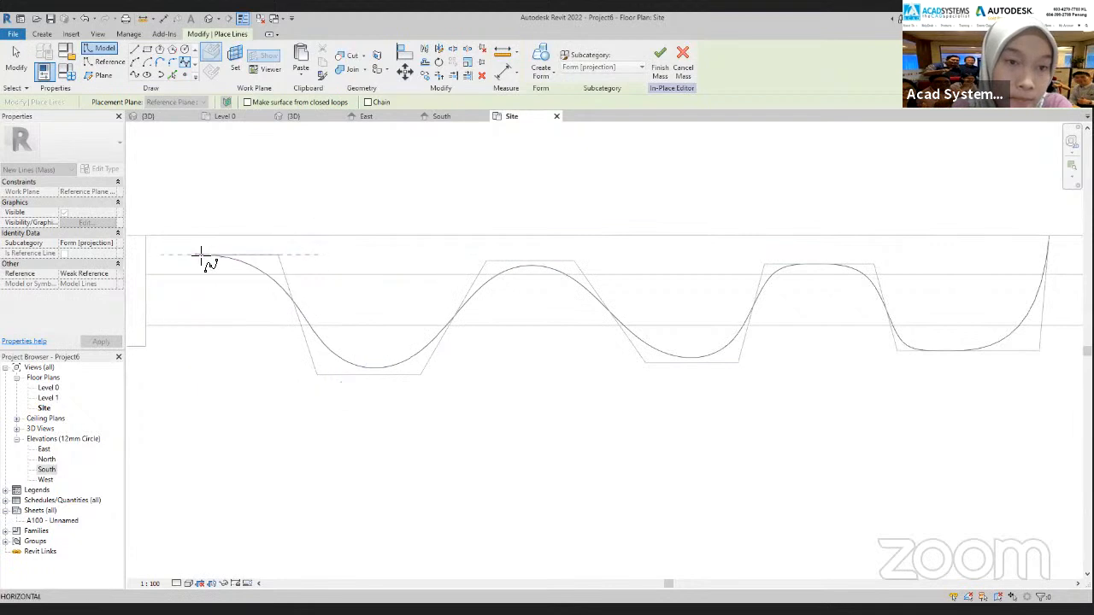
left_click(208, 255)
scroll(213, 291, "up", 1)
middle_click_drag(213, 292, 312, 280)
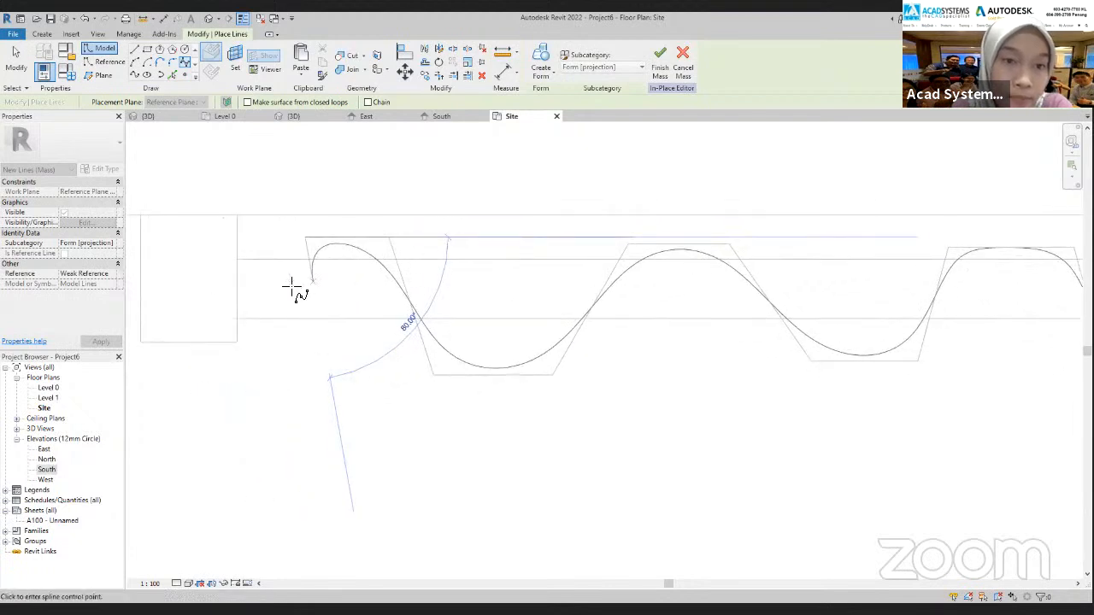
left_click(265, 246)
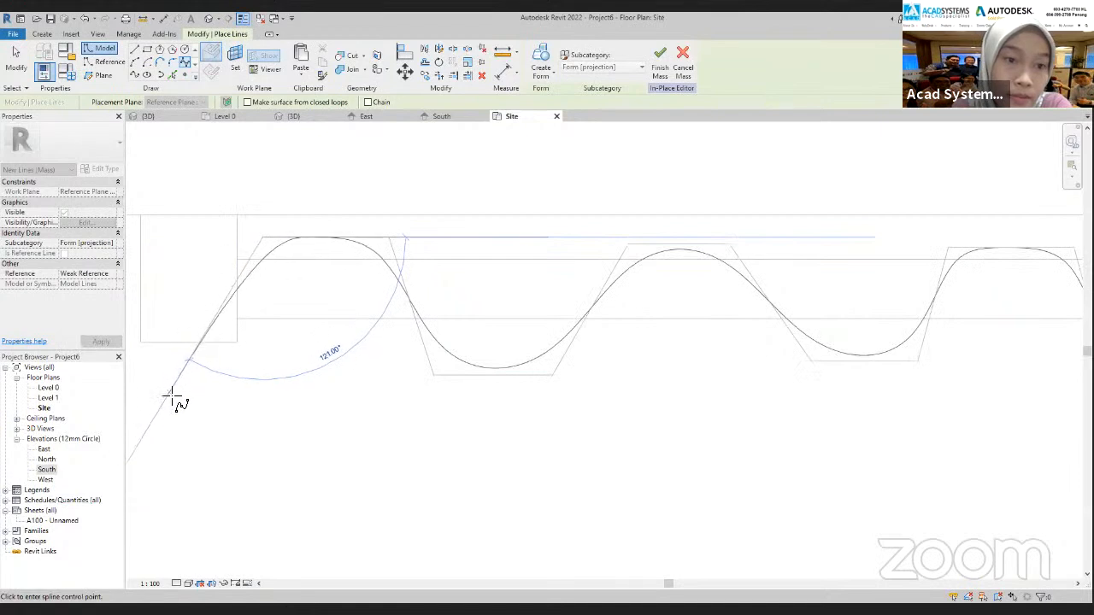
left_click(165, 399)
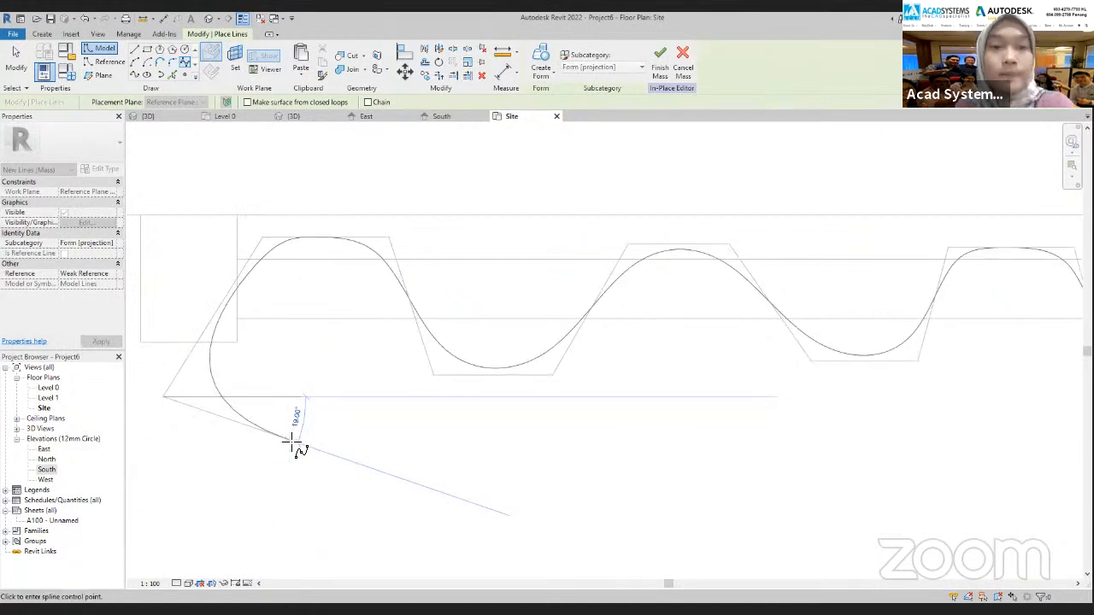
key("Escape")
key("Escape")
scroll(256, 419, "down", 3)
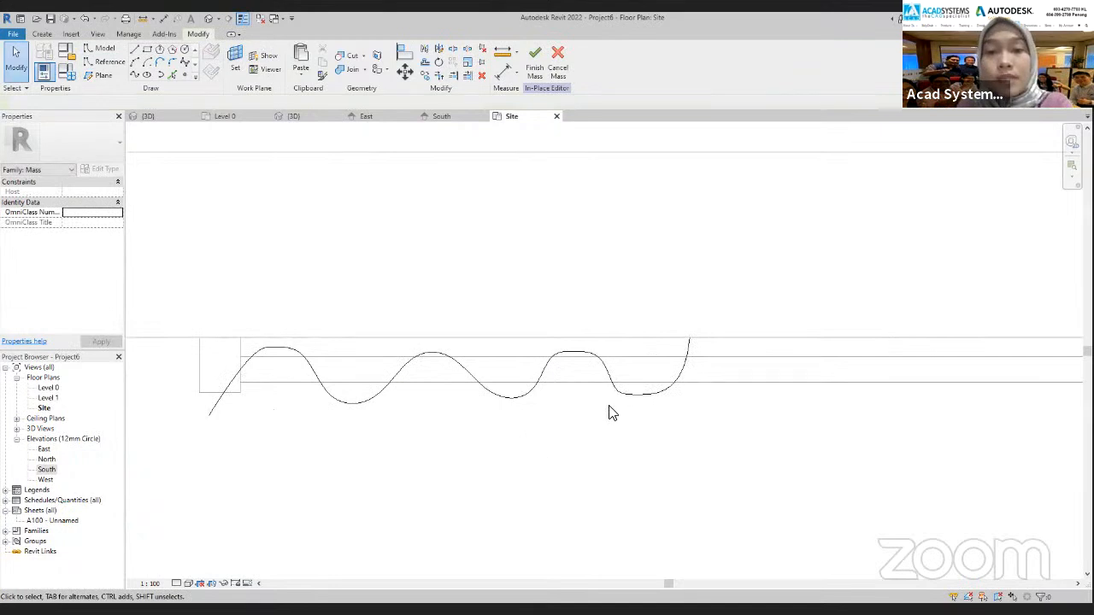
Reshape the wavy spline by moving its control points along the curves to make the curtain folds rounder and less regular
left_click(636, 405)
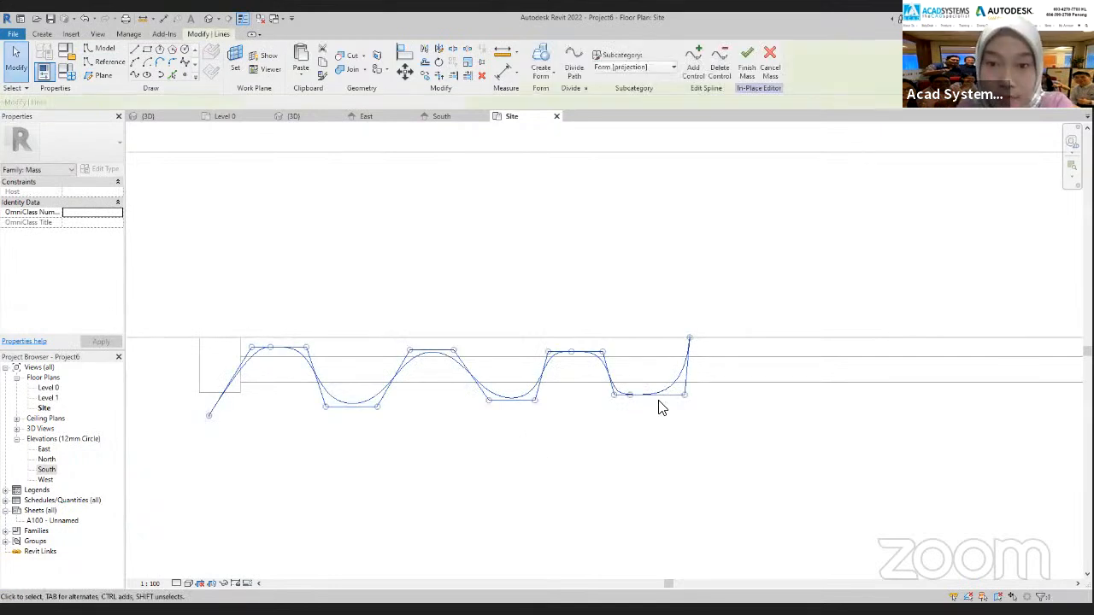
left_click_drag(647, 407, 602, 407)
left_click(575, 355)
left_click_drag(576, 356, 575, 351)
left_click_drag(536, 400, 556, 400)
left_click_drag(489, 400, 494, 401)
left_click_drag(454, 350, 418, 353)
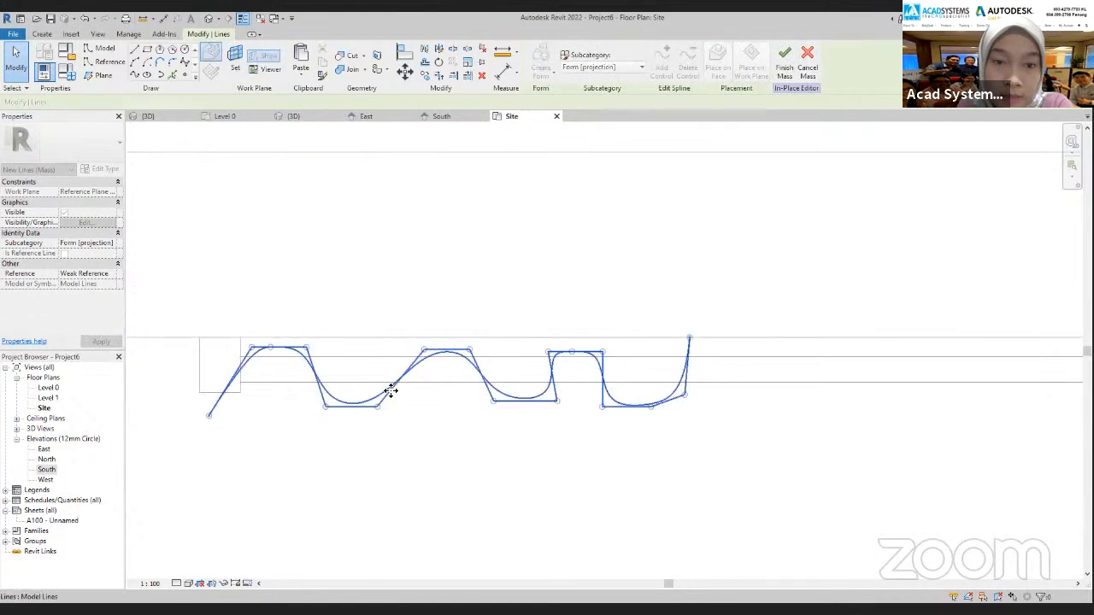
left_click_drag(377, 407, 395, 401)
left_click_drag(326, 407, 345, 403)
left_click_drag(308, 347, 262, 355)
left_click_drag(350, 409, 310, 404)
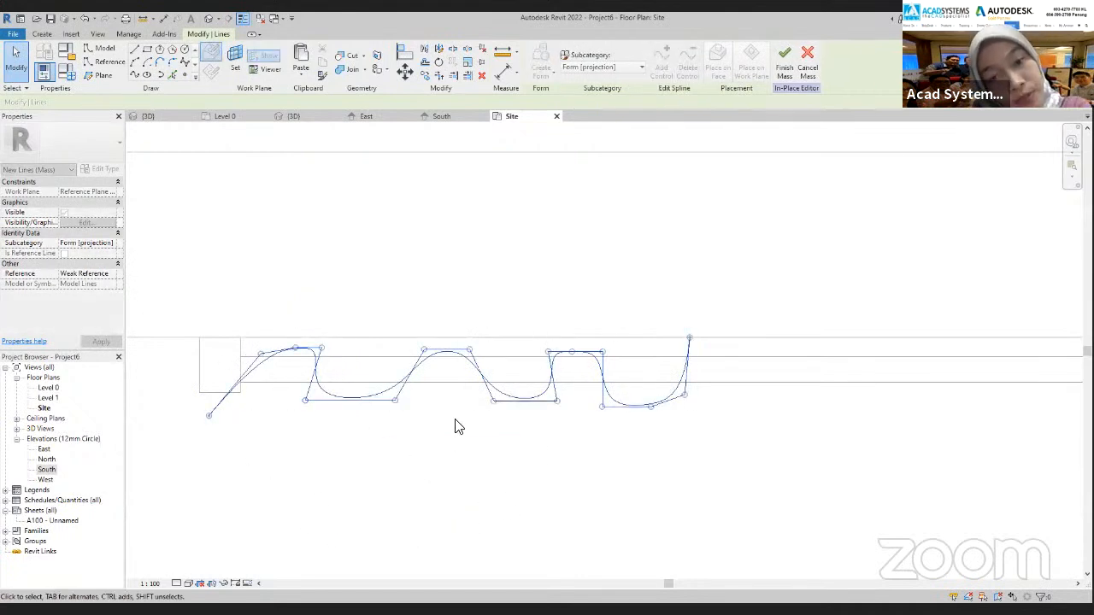
left_click_drag(510, 395, 482, 400)
left_click(589, 449)
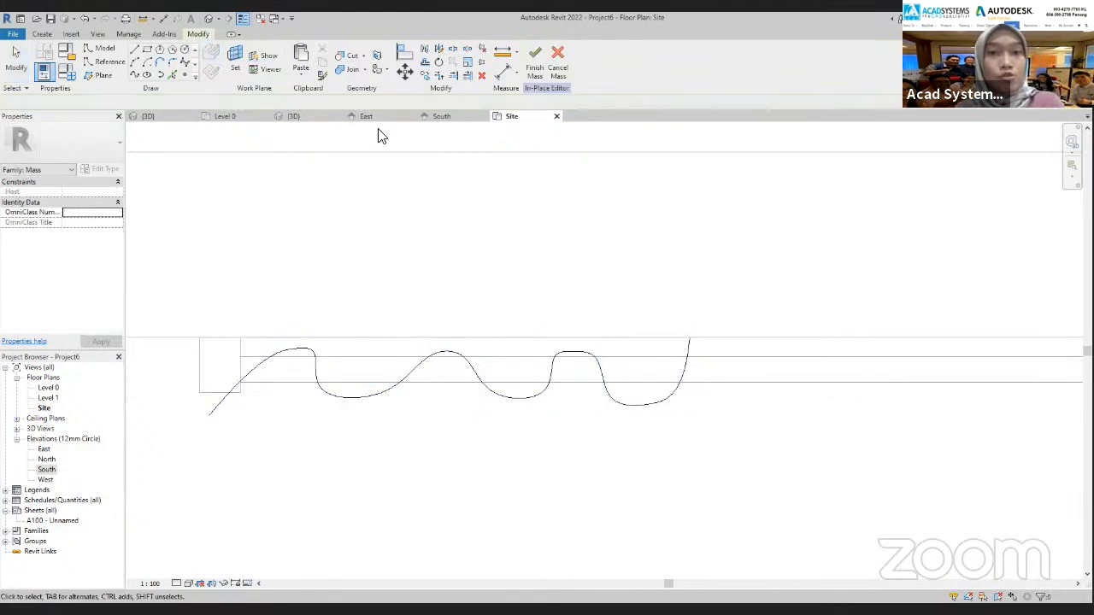
Copy the wavy spline in the South elevation from reference plane 1 straight down onto reference plane 2
left_click(436, 114)
scroll(509, 325, "up", 2)
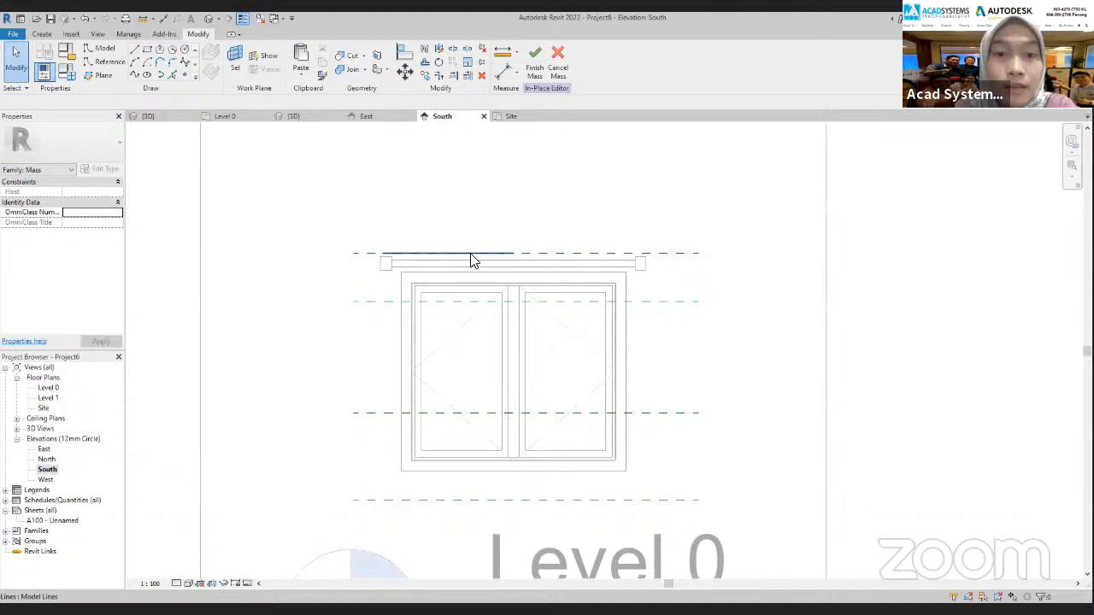
left_click(513, 117)
left_click(603, 359)
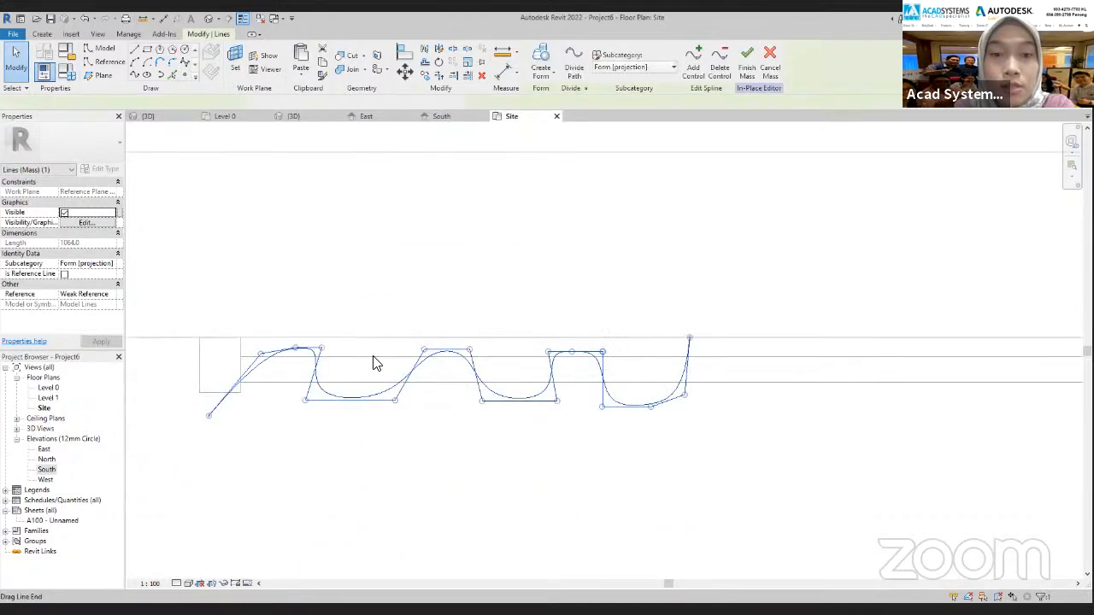
left_click(436, 120)
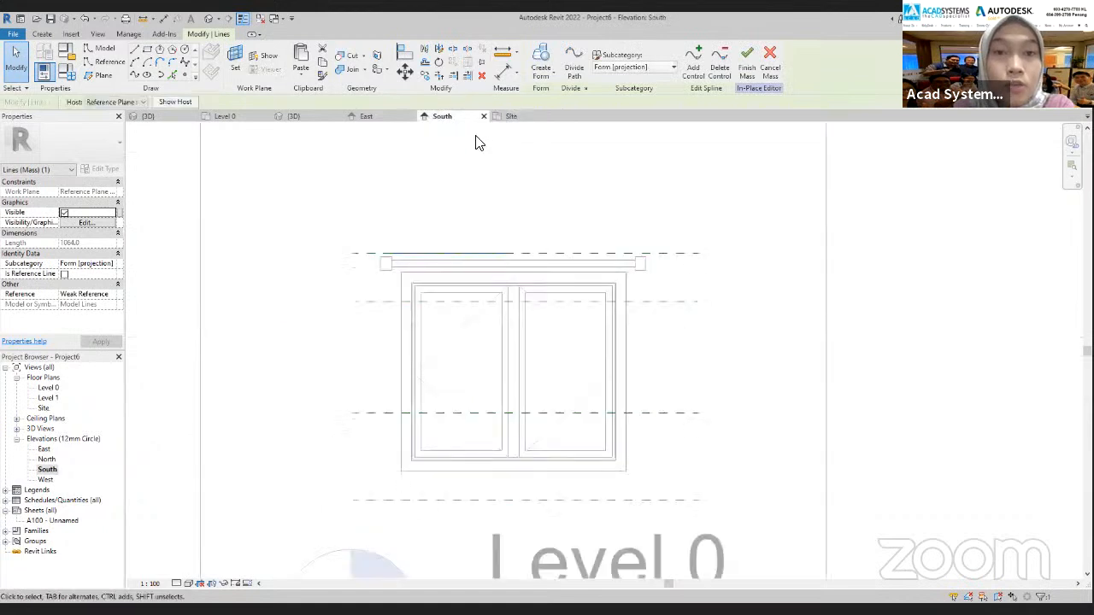
left_click(424, 76)
left_click(367, 253)
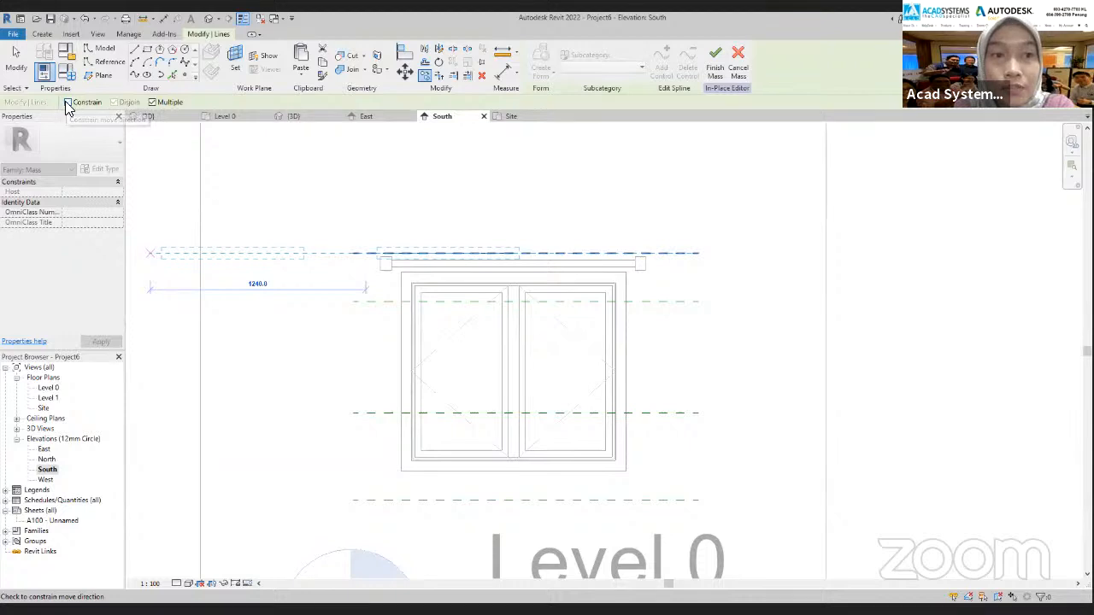
left_click(367, 308)
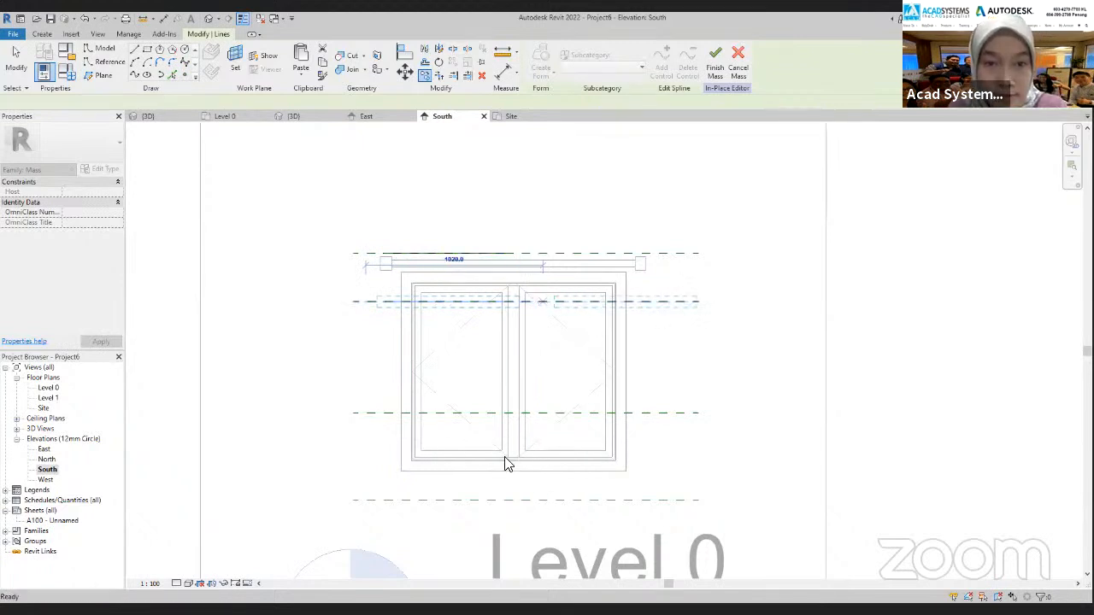
key("Escape")
key("Escape")
scroll(471, 344, "up", 3)
left_click(486, 280)
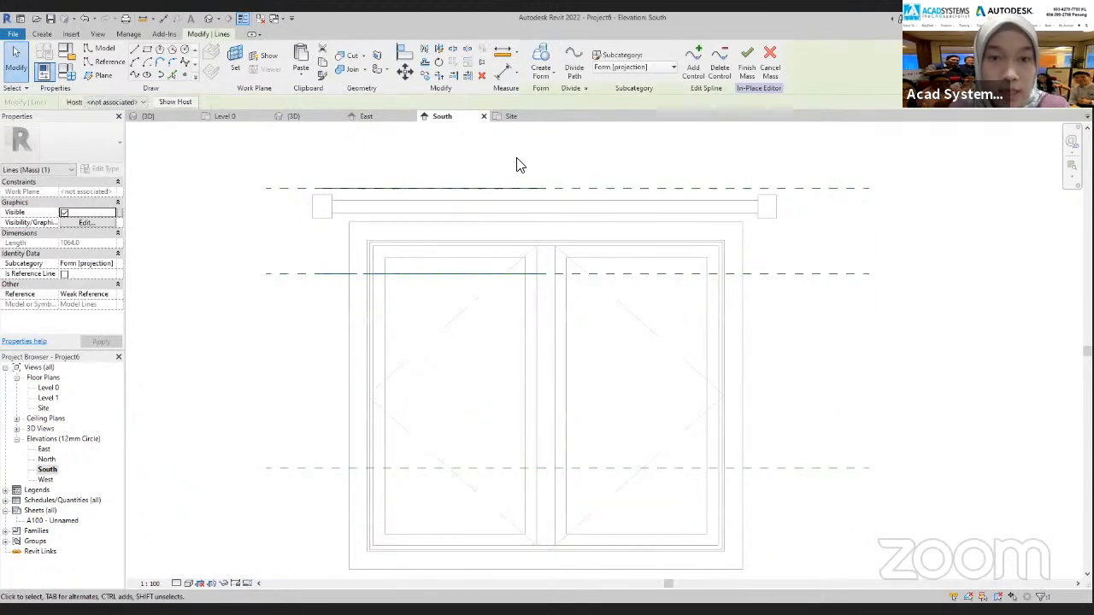
left_click(498, 154)
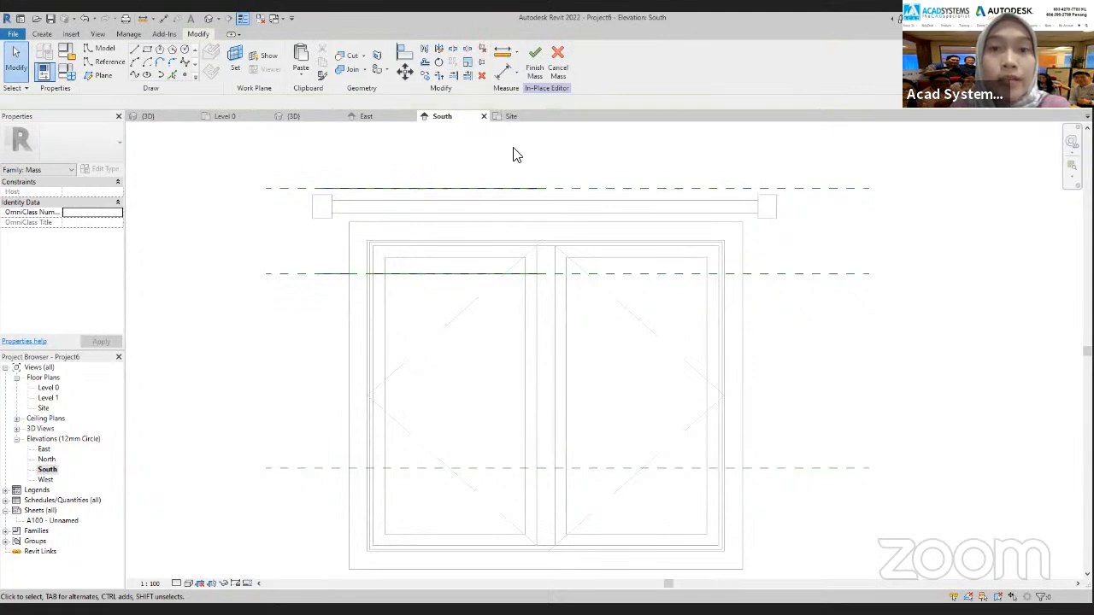
Select the spline on the uppermost reference plane in the South elevation and temporarily hide it in the Site floor plan
left_click(440, 120)
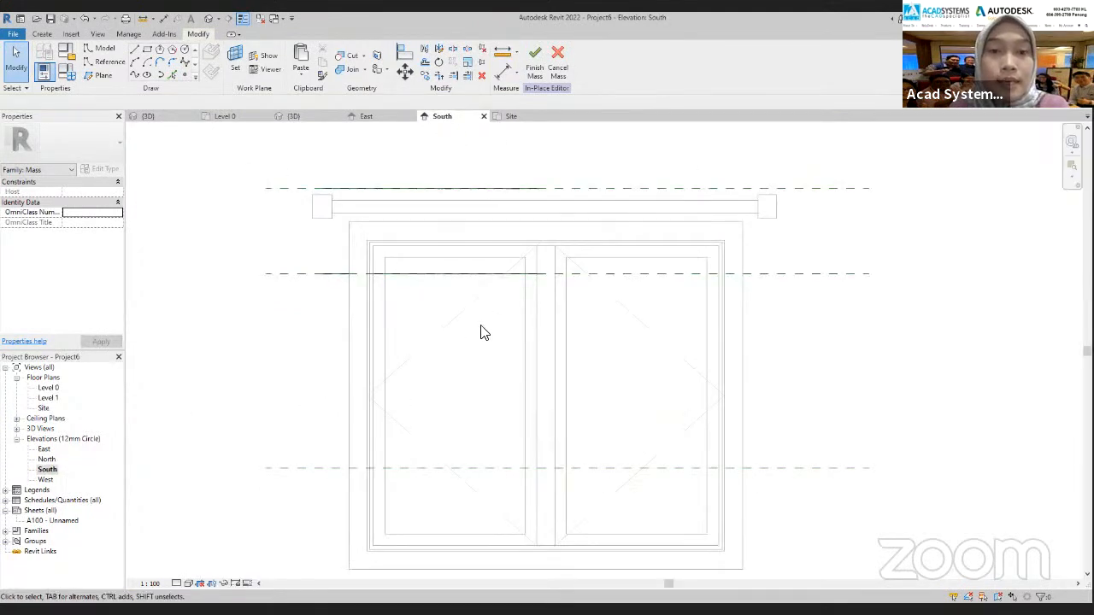
left_click(413, 188)
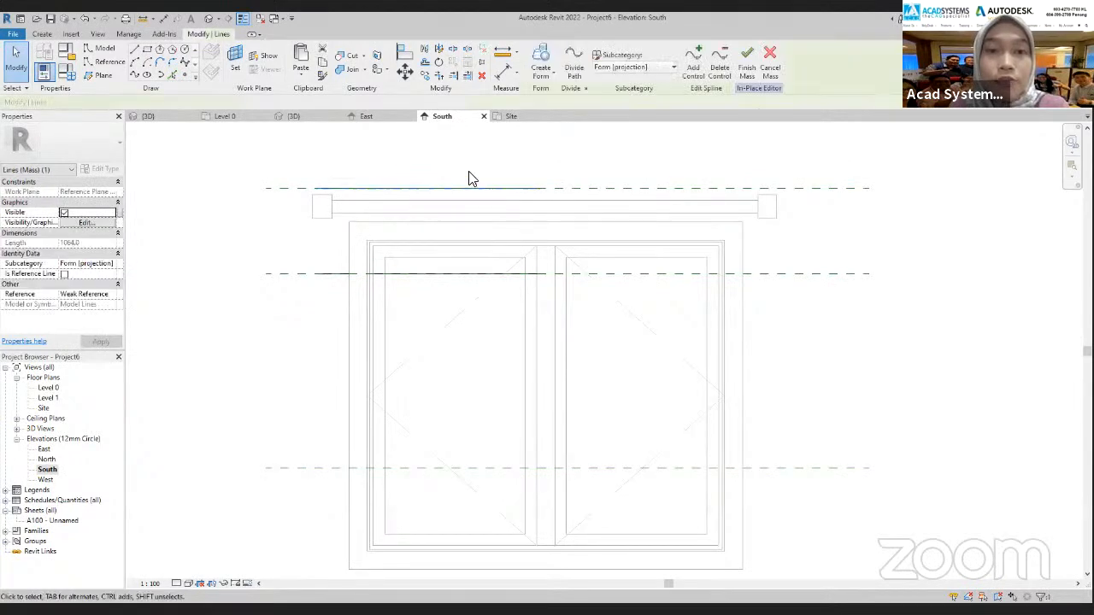
left_click(508, 118)
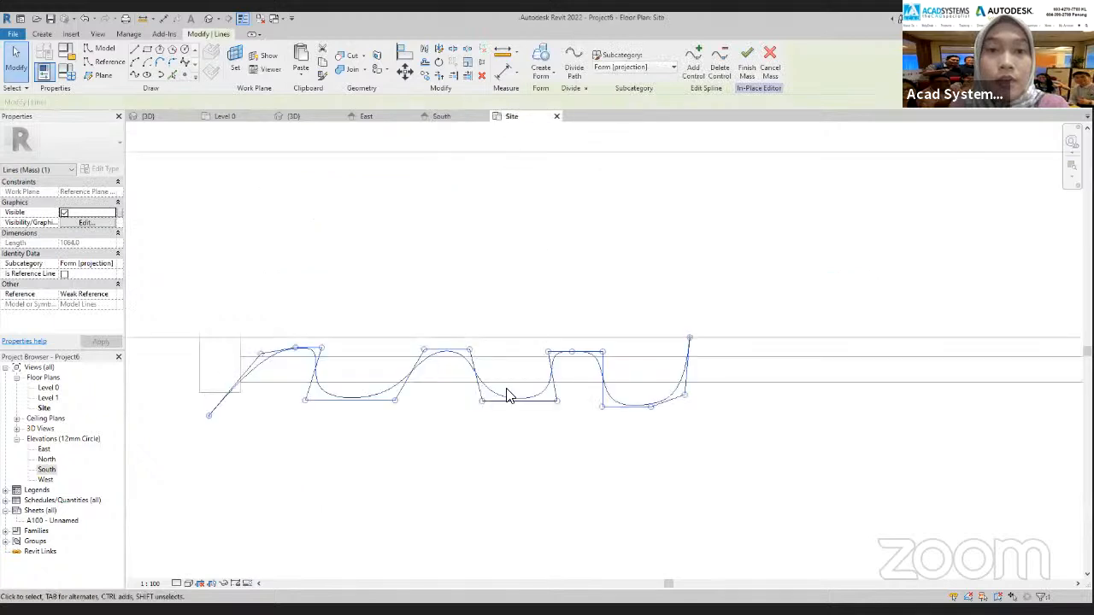
left_click(224, 584)
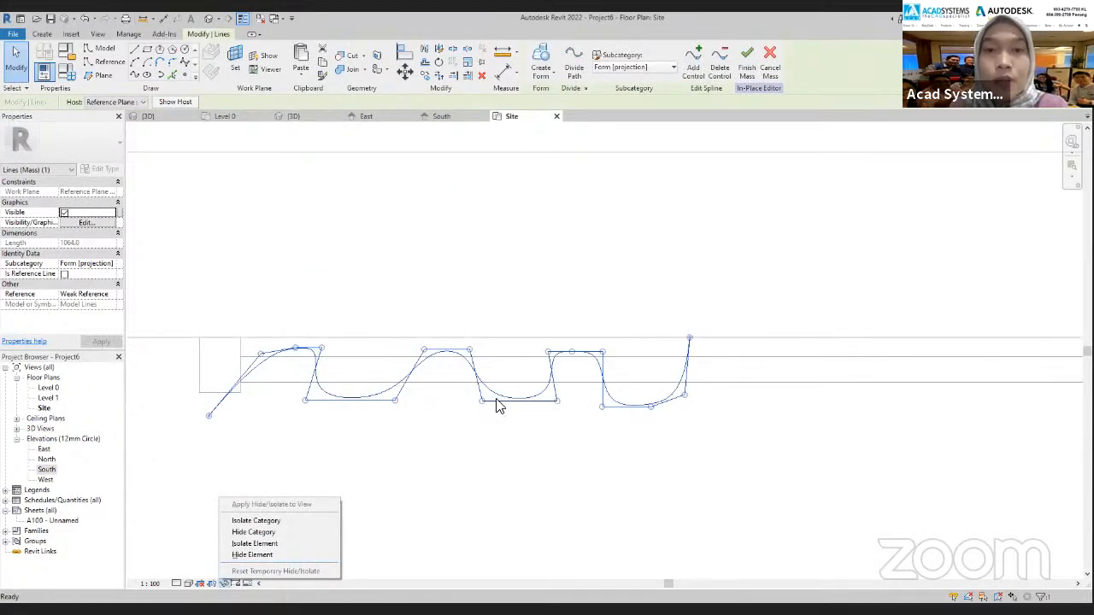
left_click(441, 116)
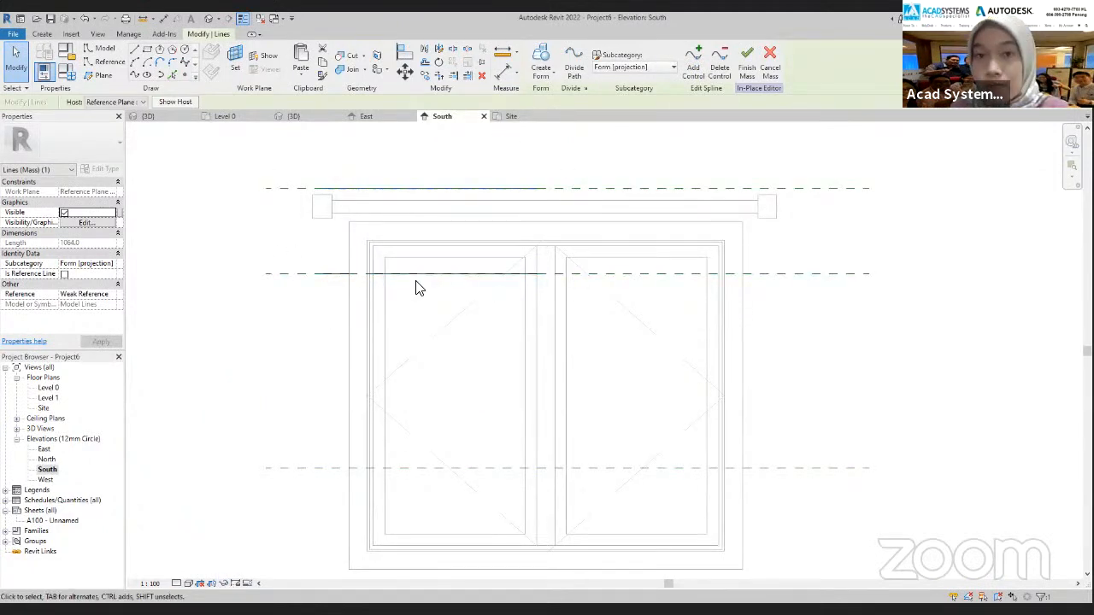
left_click(511, 115)
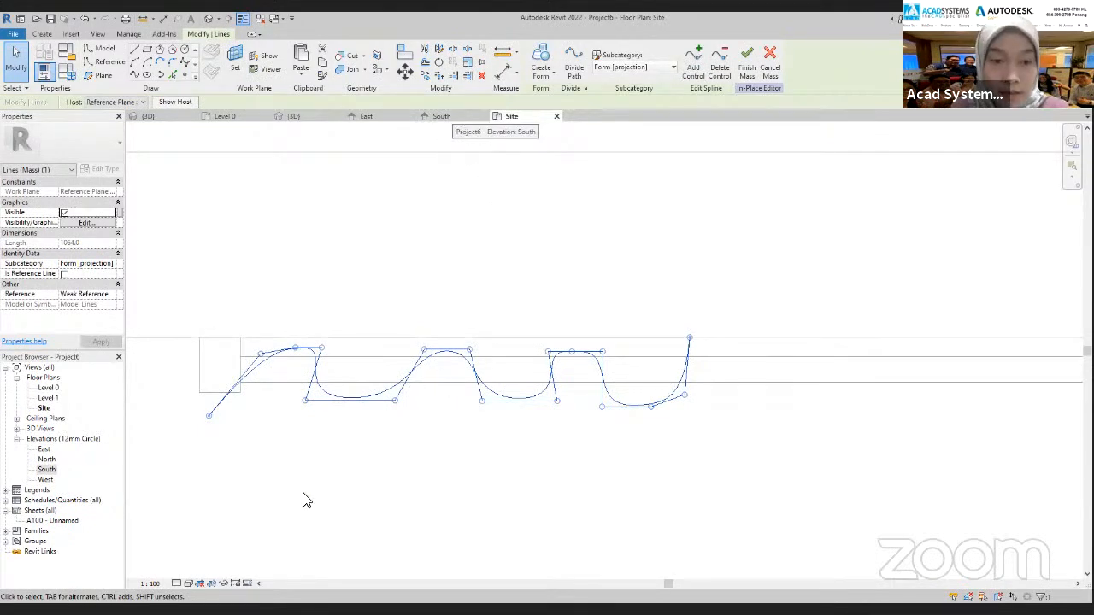
left_click(225, 583)
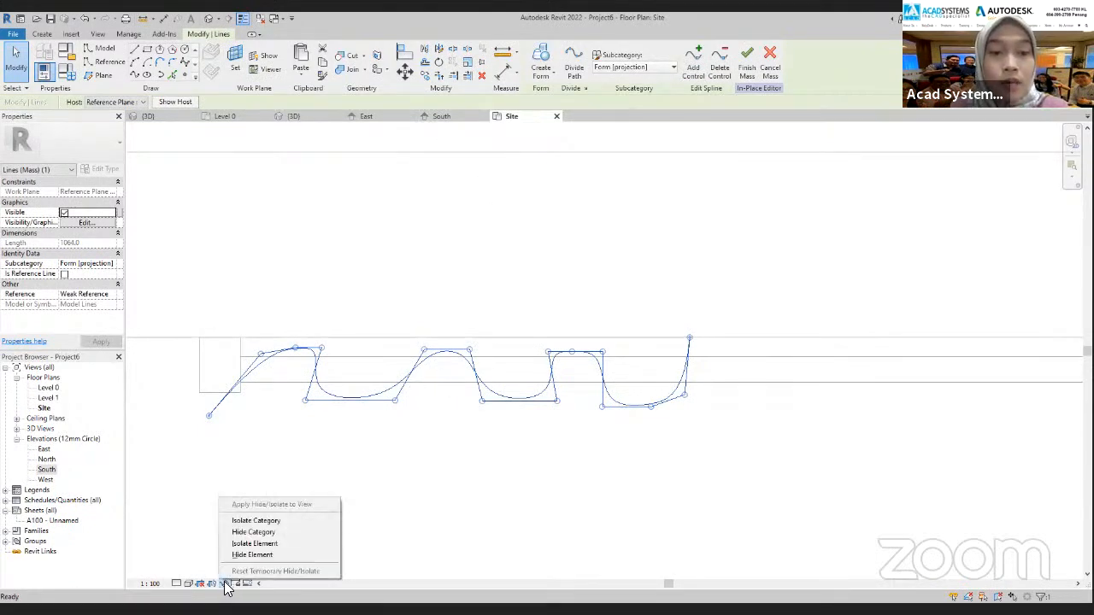
left_click(224, 586)
left_click(223, 586)
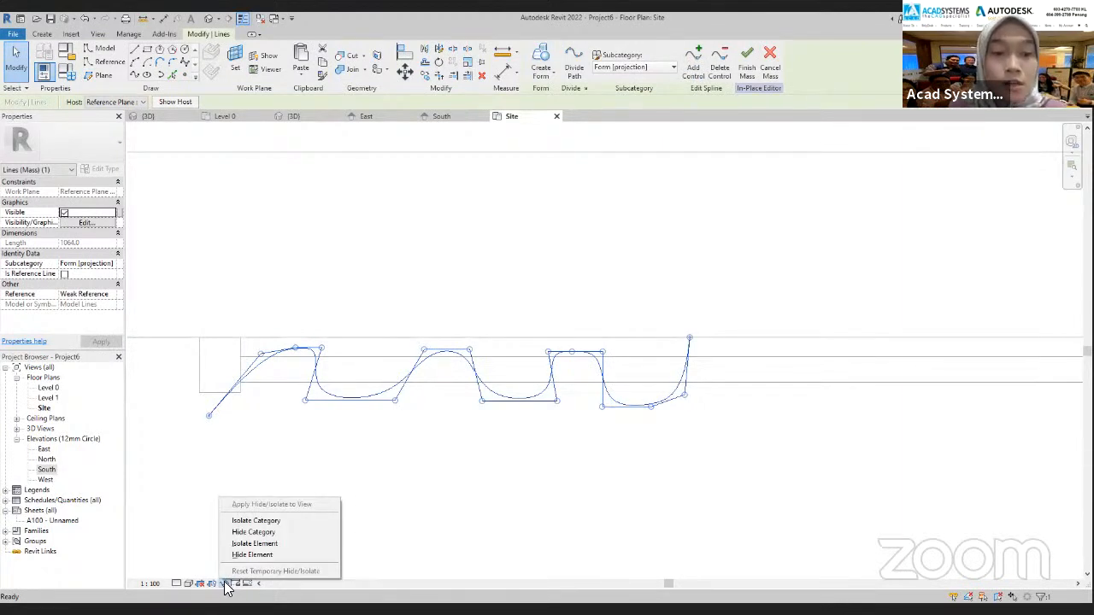
left_click(225, 584)
left_click(225, 584)
left_click(225, 583)
left_click(247, 558)
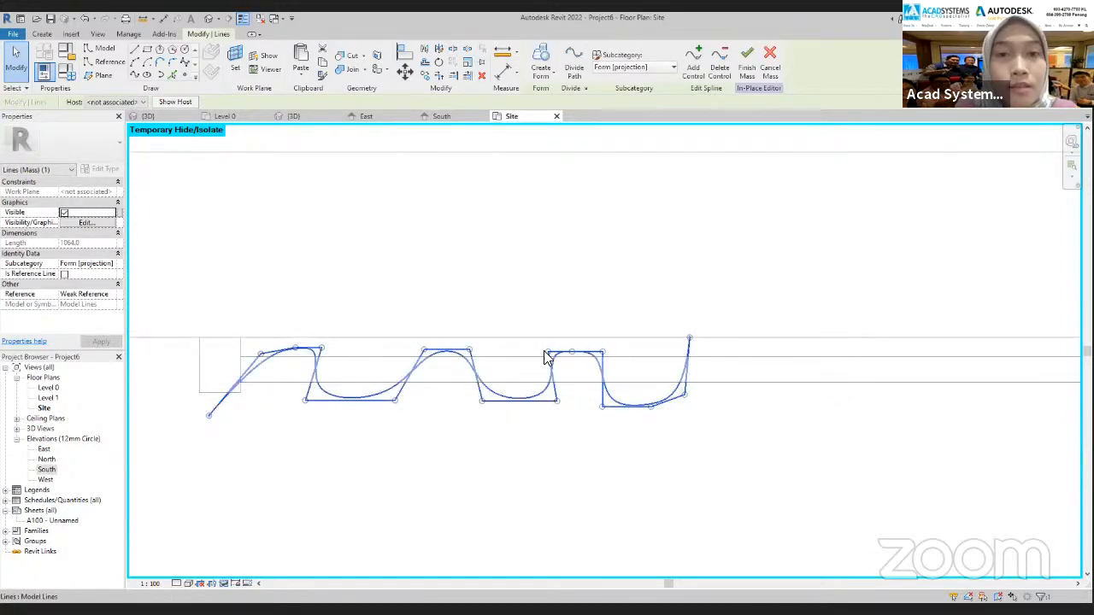
Mirror the remaining spline about the curtain rod's horizontal centreline in the Site plan, with Copy turned off
left_click(439, 50)
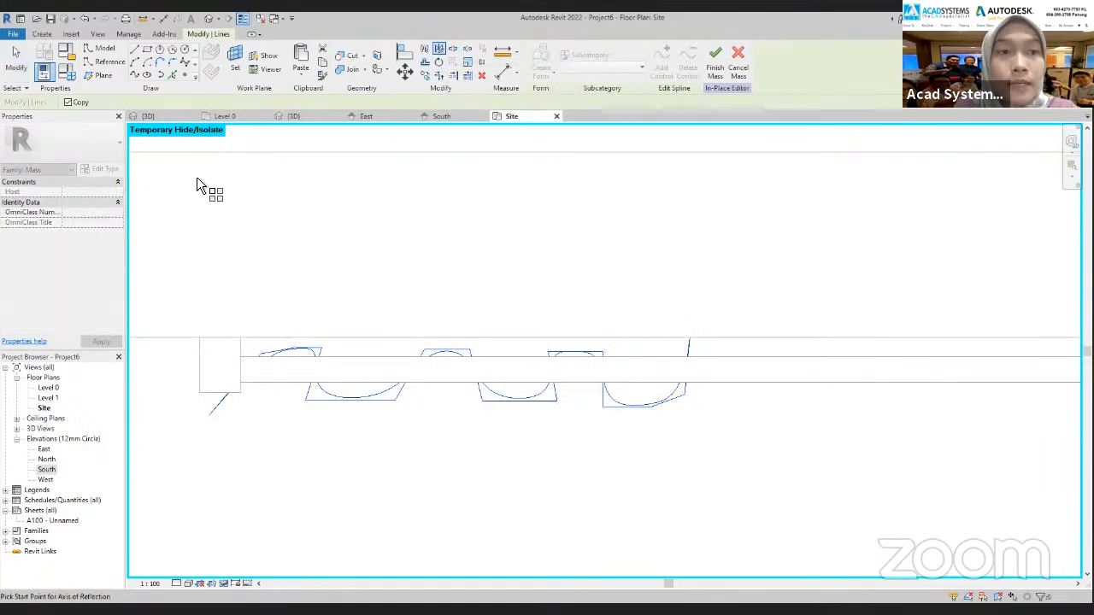
left_click(67, 102)
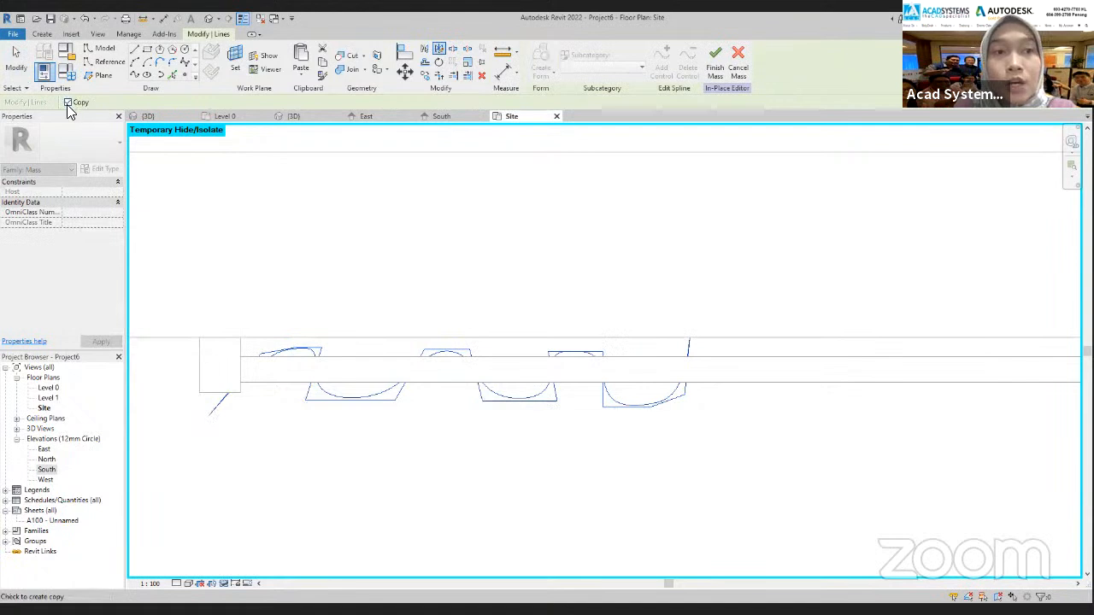
left_click(241, 374)
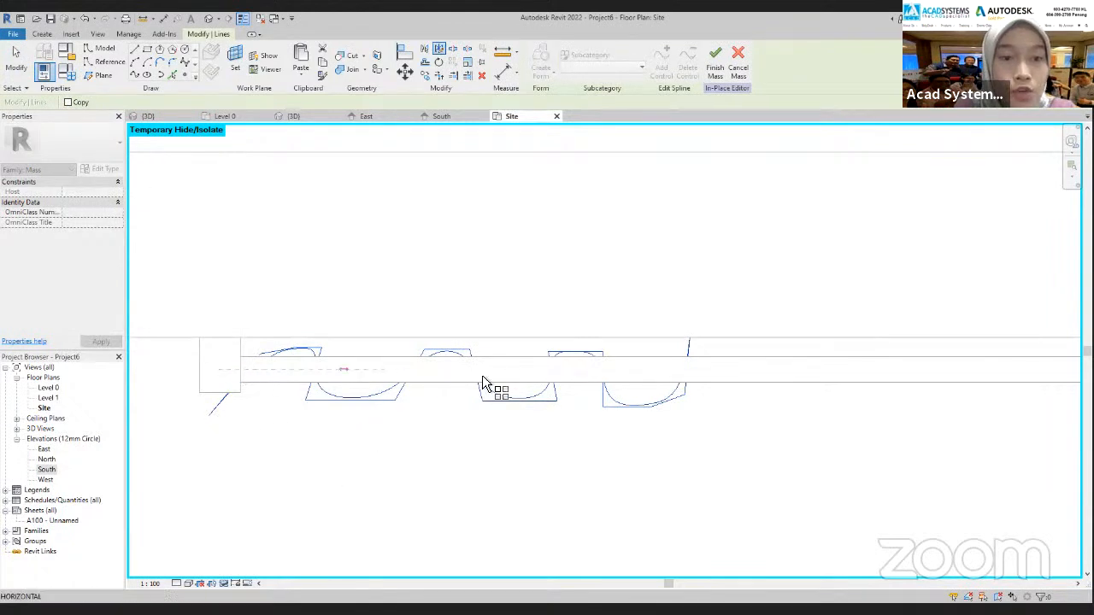
left_click(747, 369)
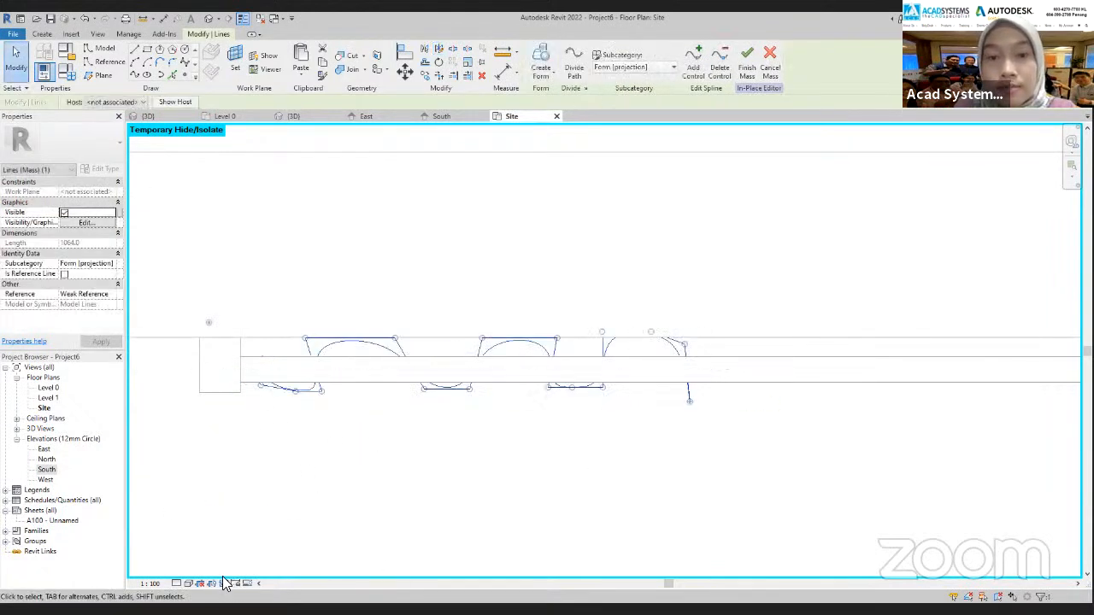
left_click(579, 449)
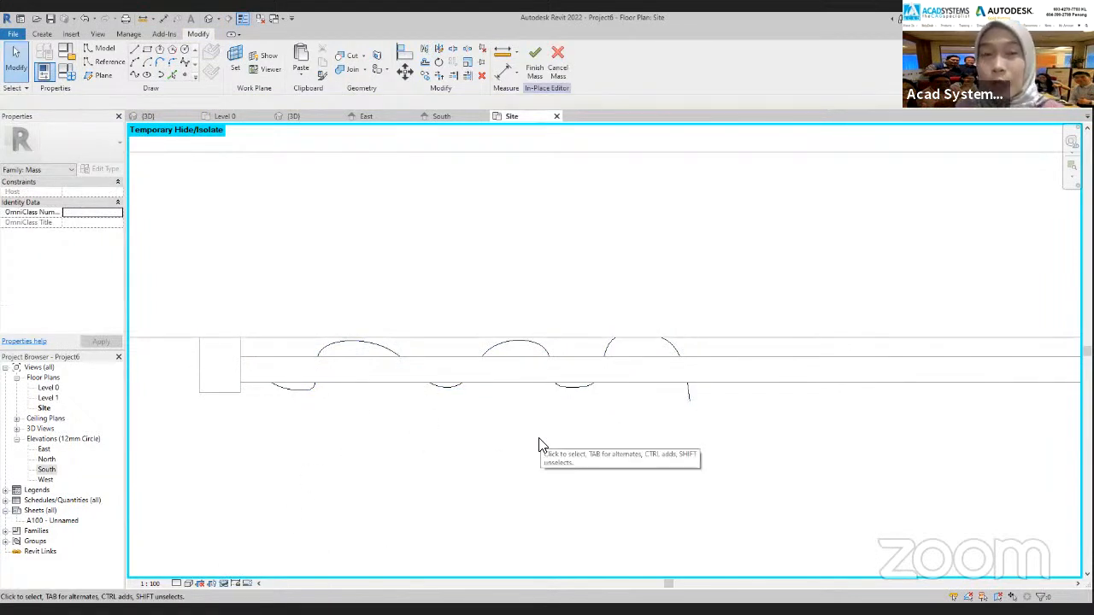
Reshape the mirrored spline by moving its control points along the rod so its folds differ from the upper curve
left_click(285, 396)
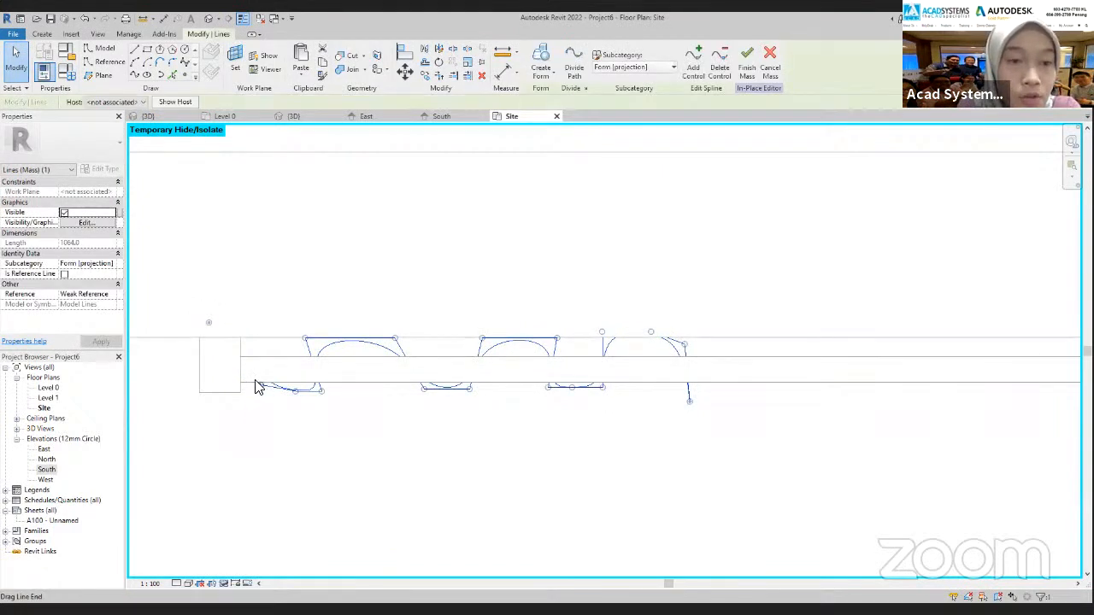
right_click(207, 322)
left_click(187, 415)
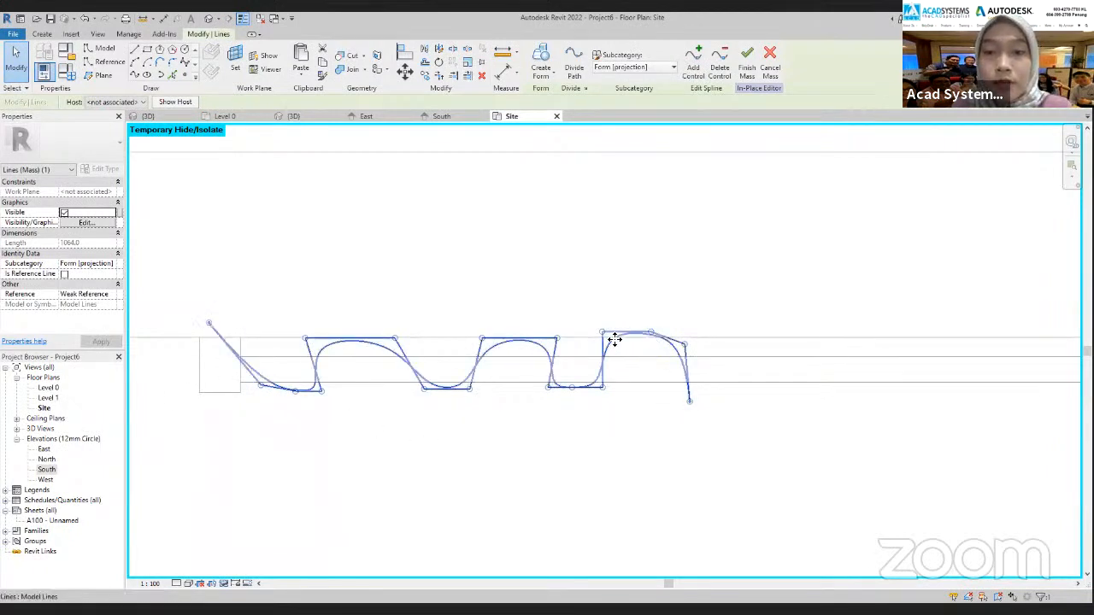
left_click_drag(609, 346, 528, 402)
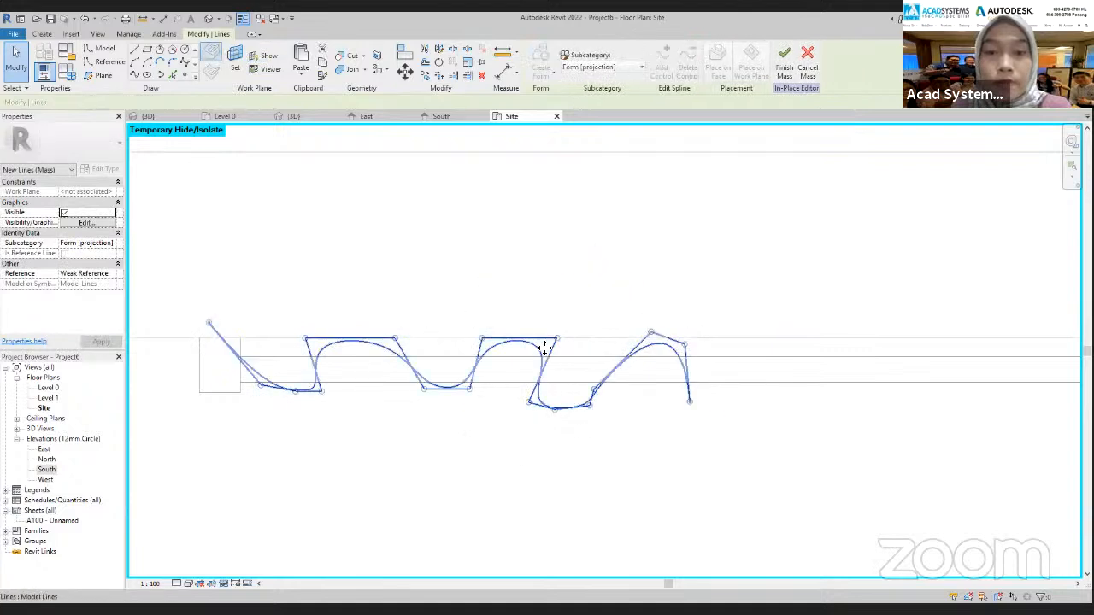
left_click_drag(650, 340, 686, 351)
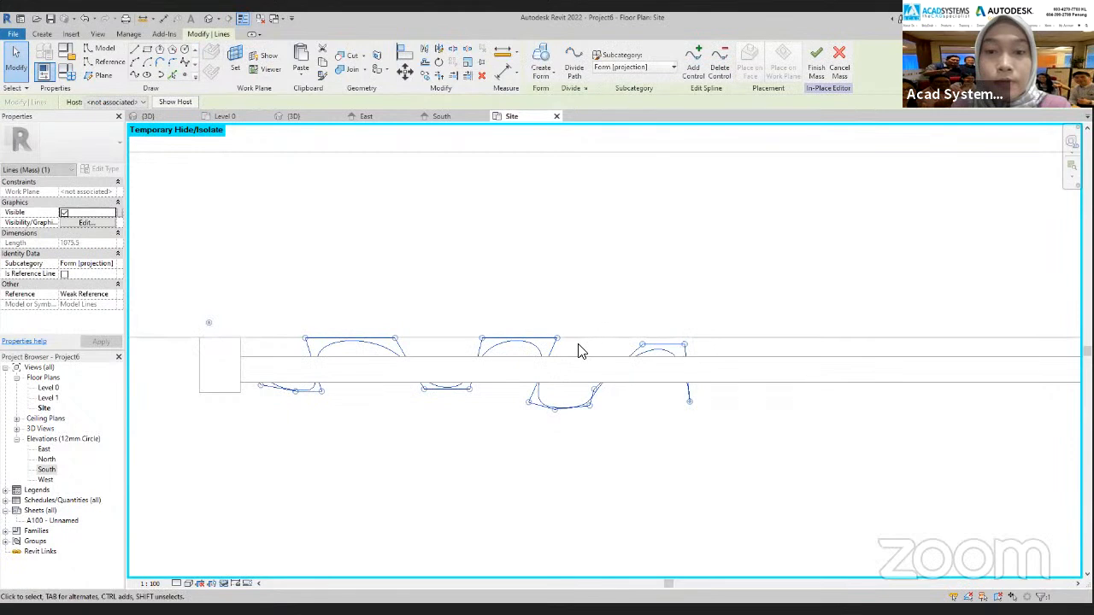
left_click_drag(556, 340, 481, 349)
left_click_drag(470, 389, 403, 405)
left_click_drag(395, 339, 393, 347)
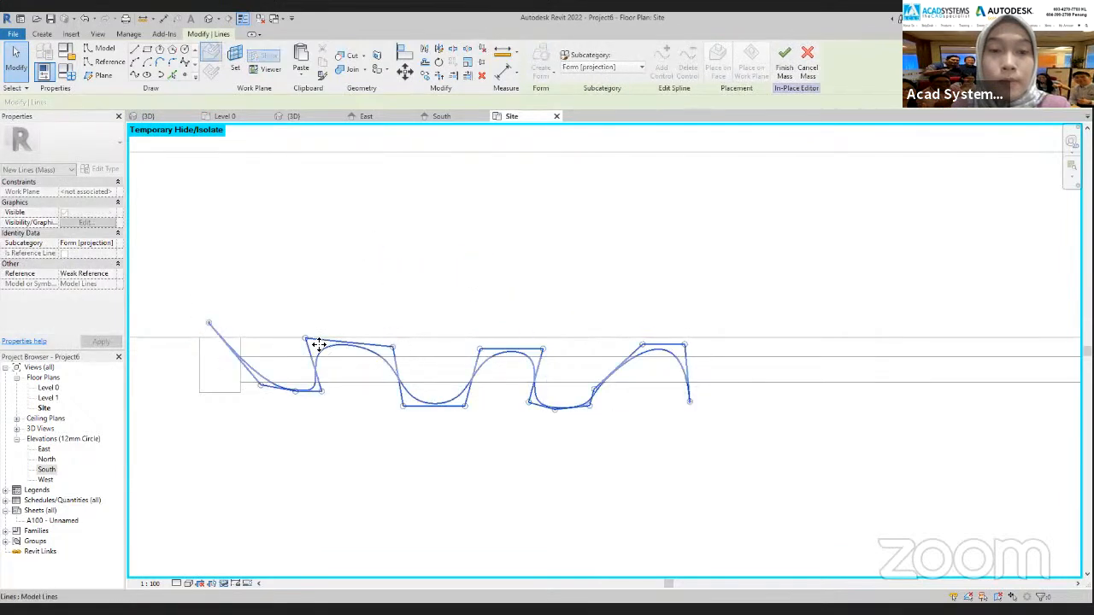
left_click_drag(305, 340, 307, 349)
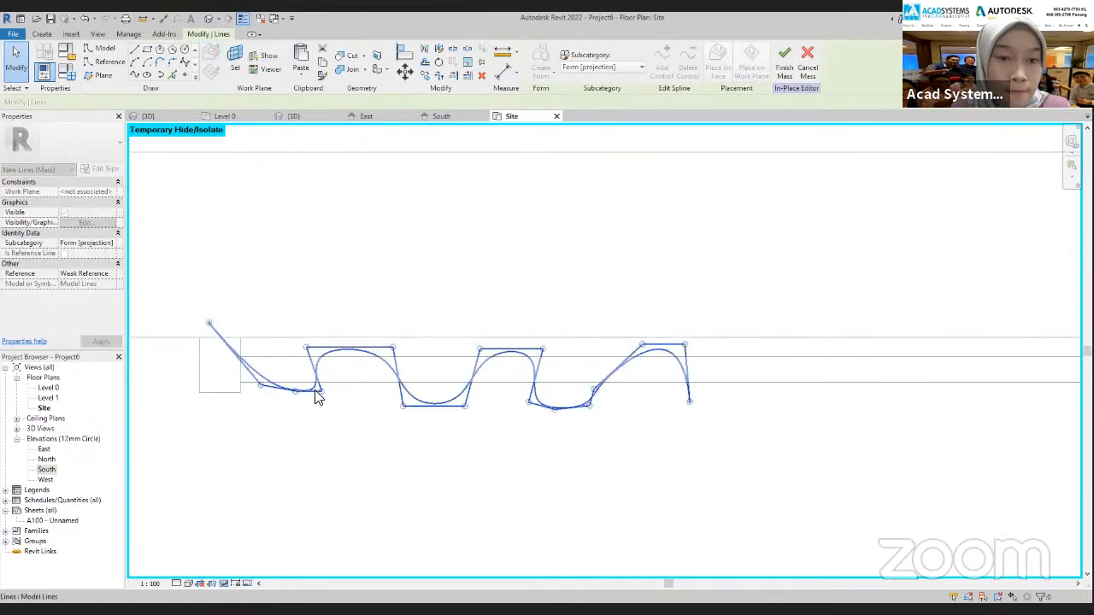
mouse_move(321, 393)
left_mouse_down()
mouse_move(341, 393)
mouse_move(314, 406)
left_mouse_up()
left_click_drag(260, 385, 265, 349)
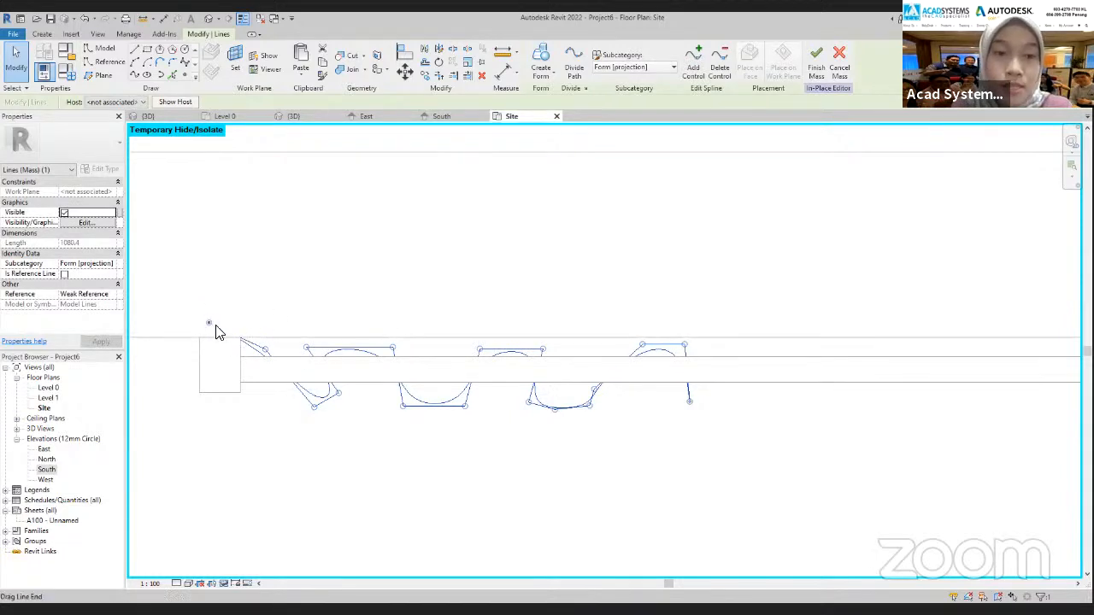
Move the mirrored spline's left end point down to just below the left bracket, undoing any sideways shift of the whole curve
mouse_move(208, 328)
left_mouse_down()
mouse_move(213, 415)
mouse_move(218, 381)
mouse_move(241, 363)
mouse_move(235, 329)
left_mouse_up()
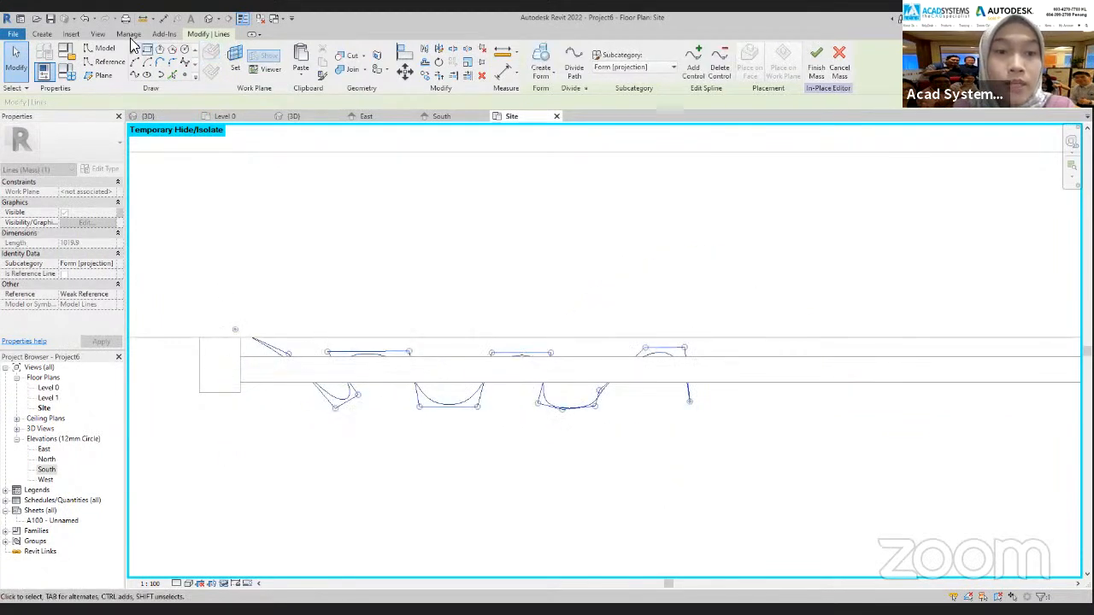
left_click(85, 18)
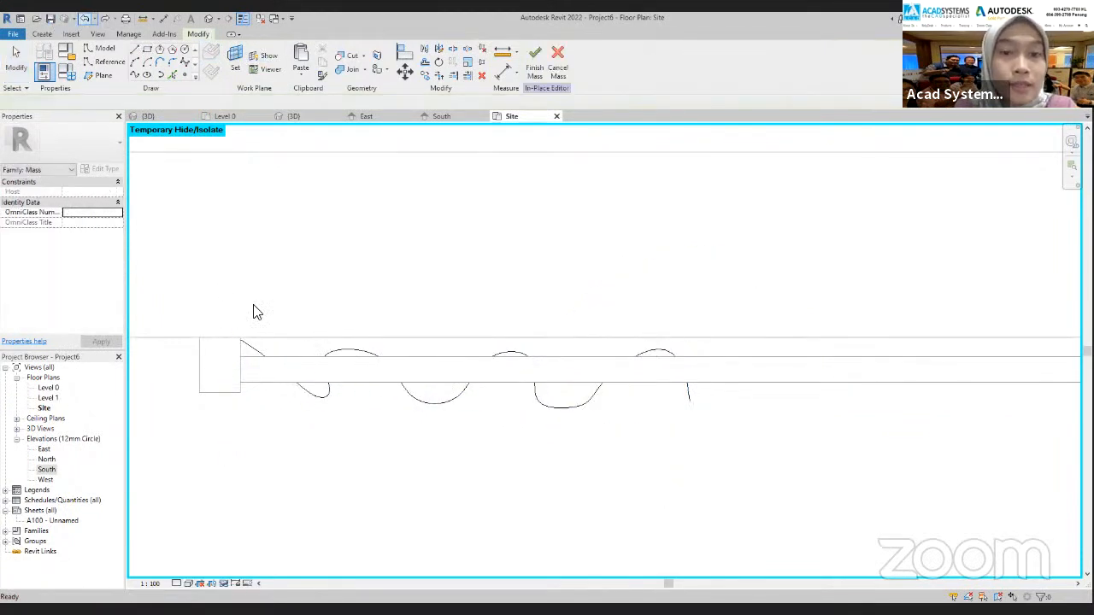
left_click(253, 354)
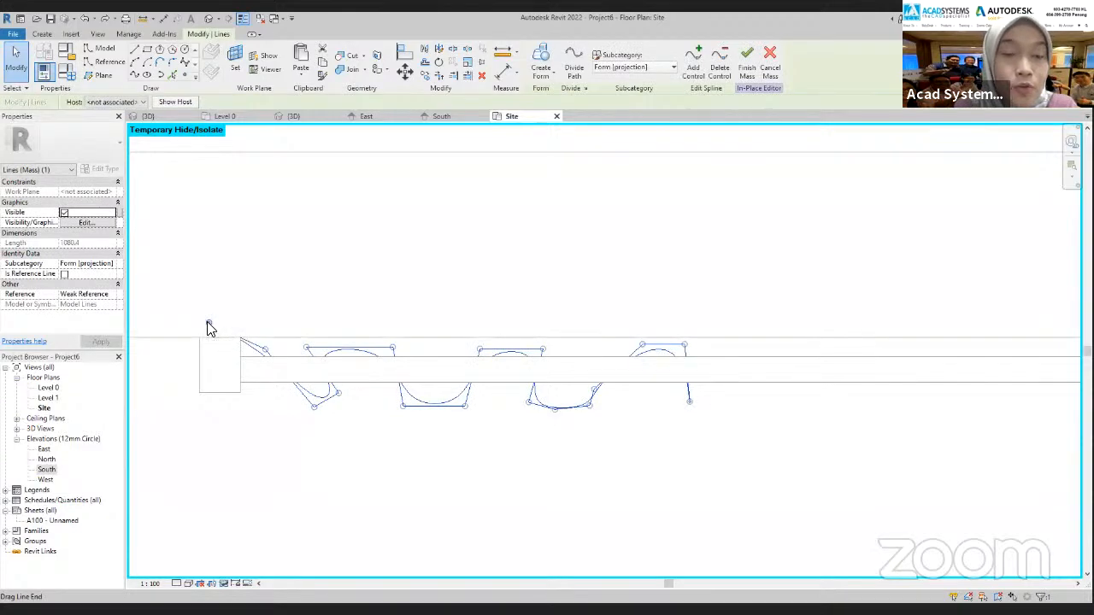
left_click_drag(209, 328, 217, 426)
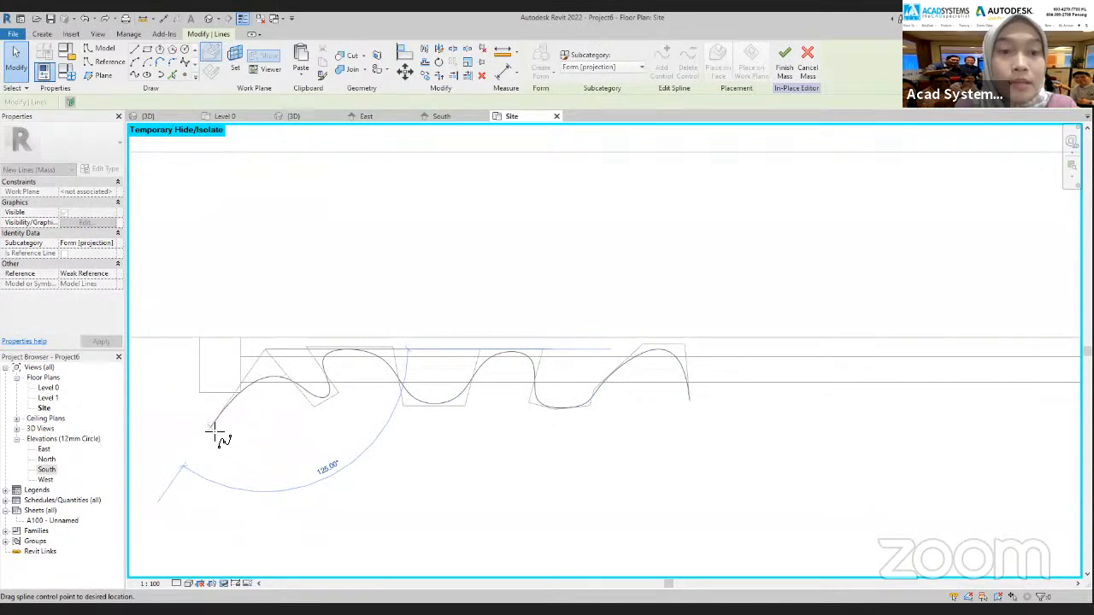
left_click_drag(214, 431, 214, 432)
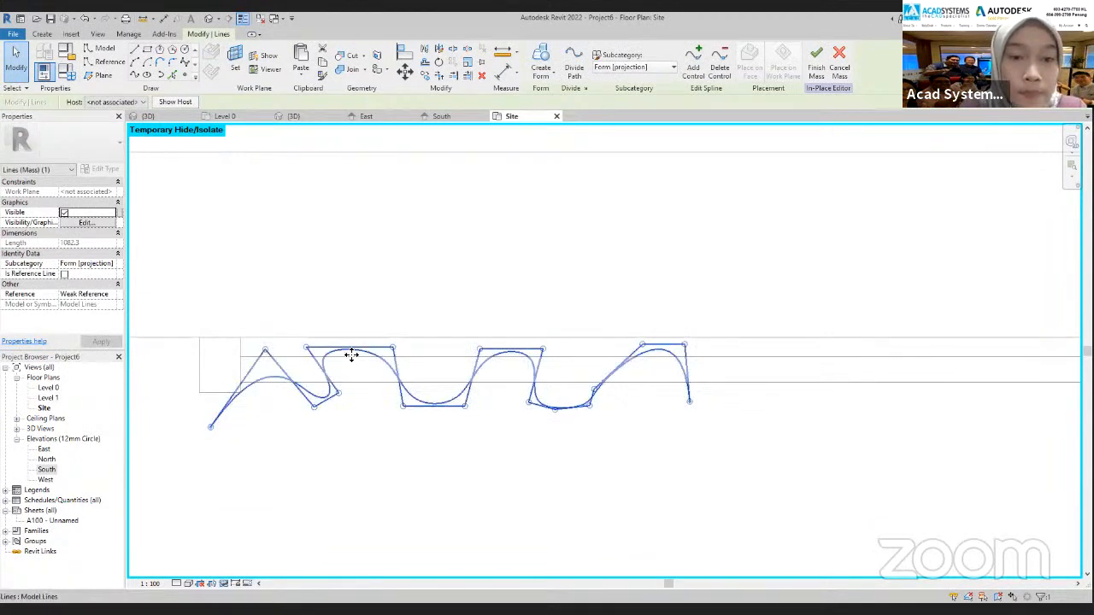
Shift the spline's control points along the rod to redistribute the folds and make them uneven from the left bracket to the window centre
left_click_drag(393, 349, 437, 347)
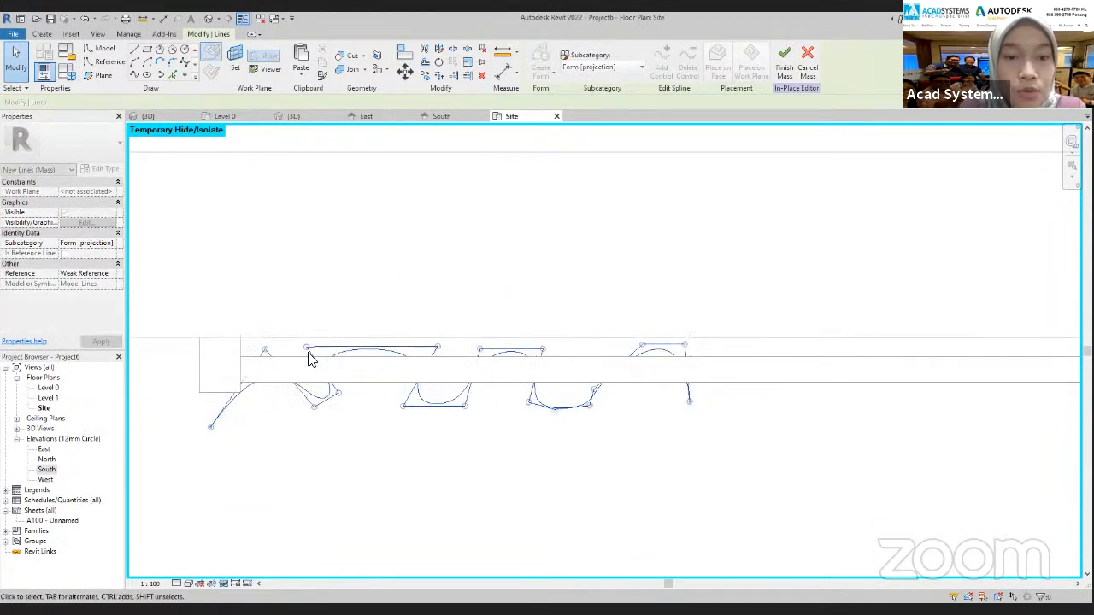
left_click_drag(307, 348, 354, 350)
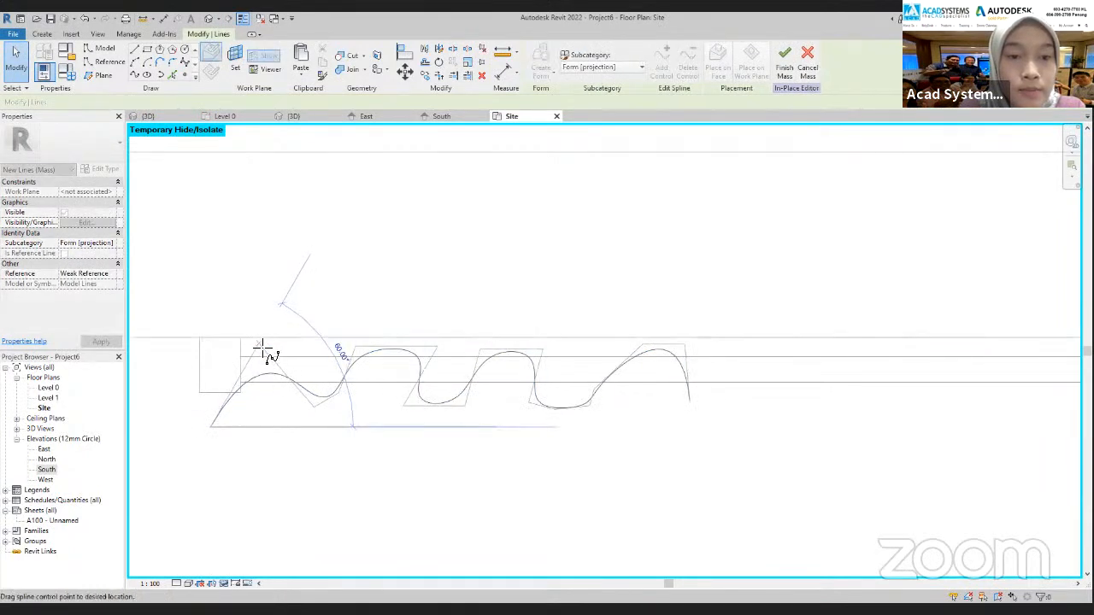
left_click_drag(259, 351, 258, 350)
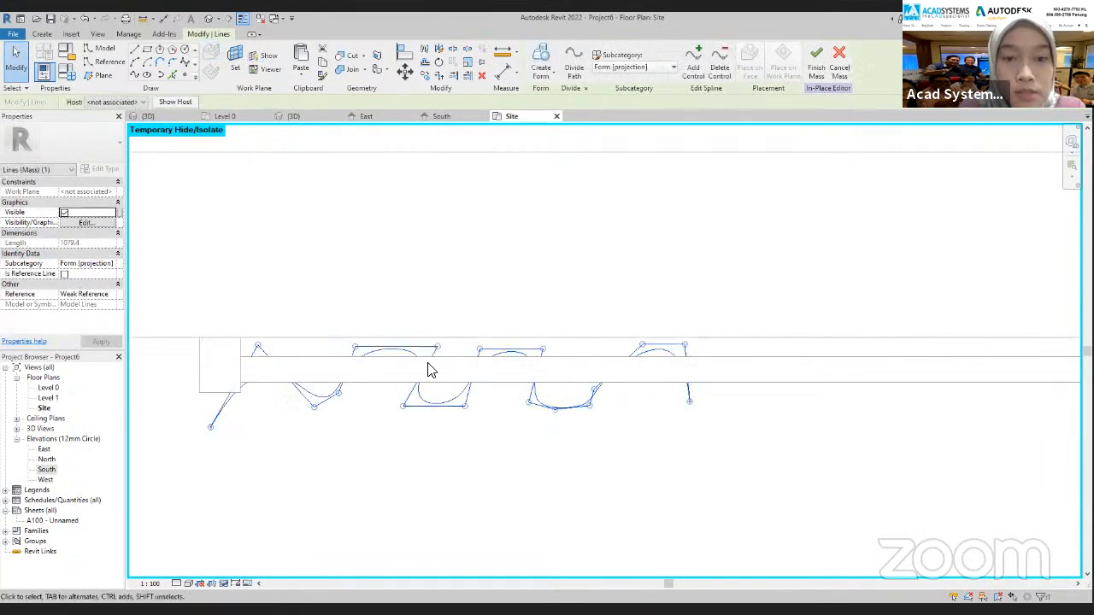
left_click_drag(547, 353, 552, 350)
mouse_move(591, 390)
left_mouse_down()
mouse_move(601, 371)
mouse_move(593, 413)
mouse_move(566, 420)
mouse_move(541, 398)
mouse_move(561, 332)
mouse_move(523, 384)
mouse_move(541, 329)
mouse_move(513, 403)
mouse_move(494, 417)
left_mouse_up()
left_click_drag(539, 329, 385, 325)
left_click_drag(469, 403, 409, 394)
left_click_drag(309, 389, 345, 391)
mouse_move(289, 327)
left_mouse_down()
mouse_move(312, 414)
mouse_move(292, 332)
mouse_move(277, 323)
left_mouse_up()
left_click_drag(233, 405, 163, 331)
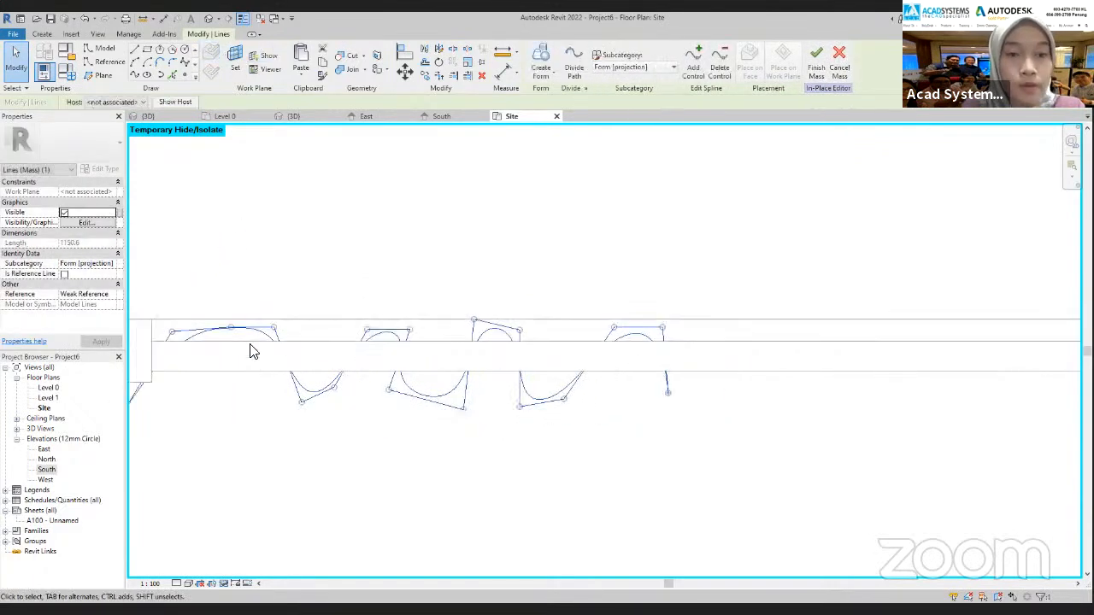
Pull a control point near the left bracket well below the rod to form an extra fold and adjust the neighbouring peak
left_click_drag(231, 330, 222, 436)
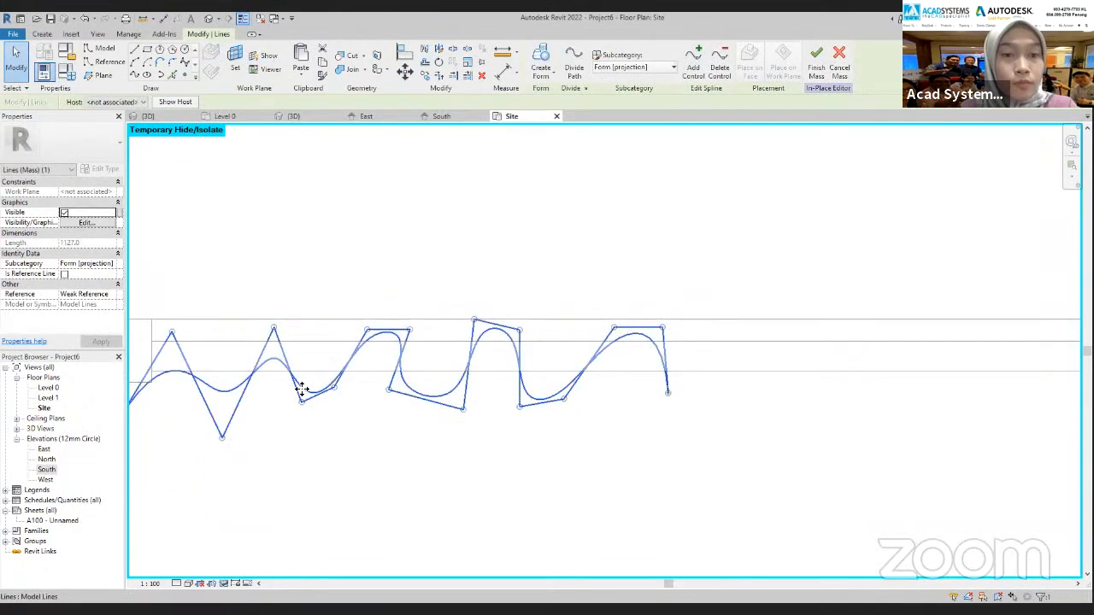
left_click_drag(268, 334, 260, 334)
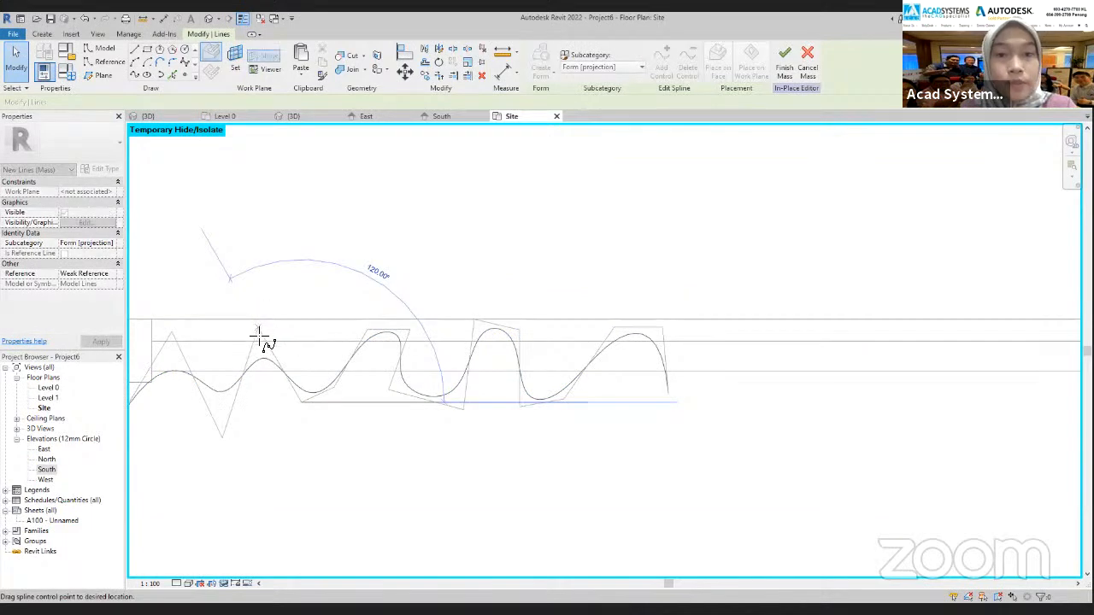
left_click(485, 453)
scroll(464, 445, "down", 1)
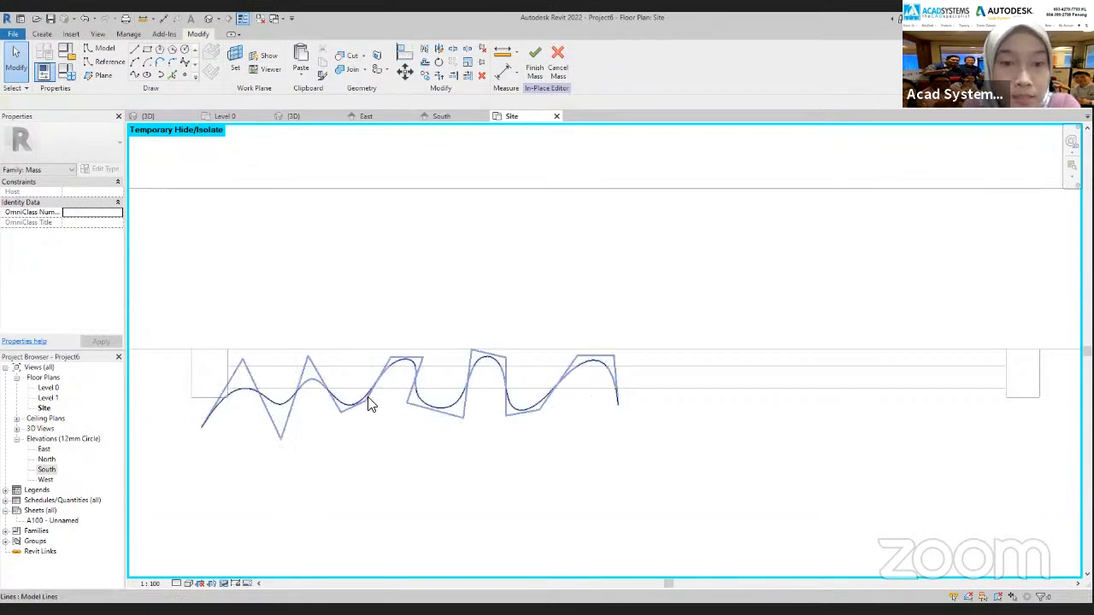
In the South elevation, start a model spline with the wall face picked as its work plane
left_click(432, 408)
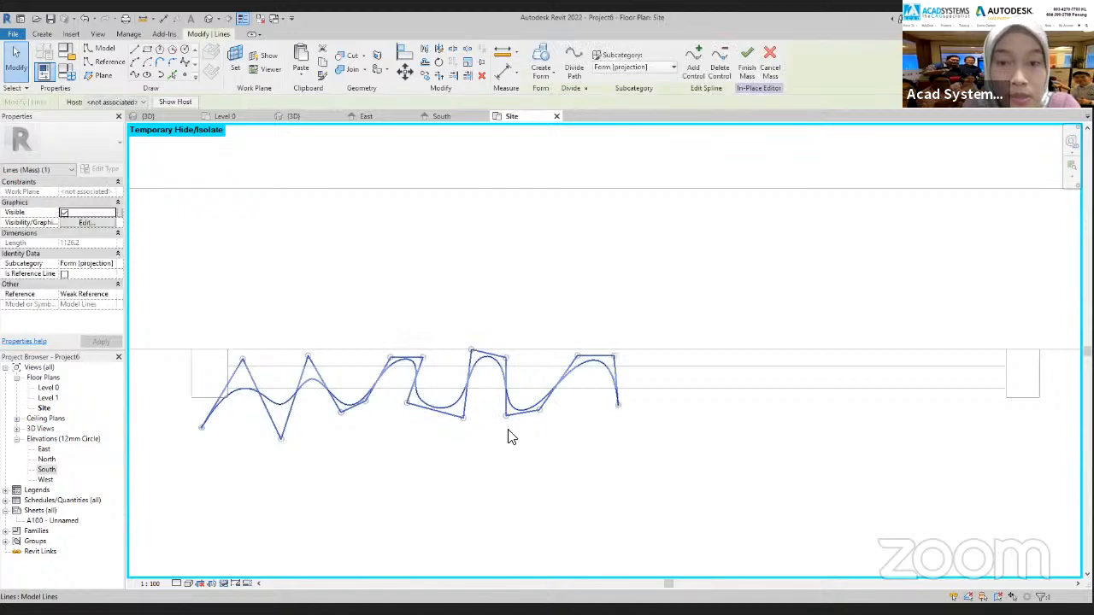
left_click(446, 114)
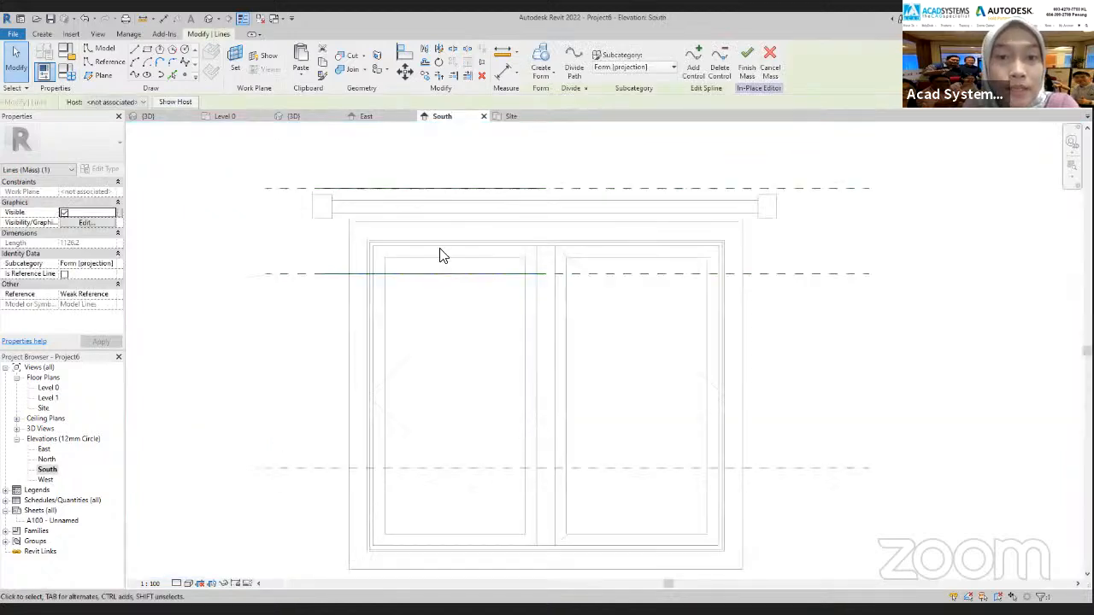
scroll(382, 272, "down", 2)
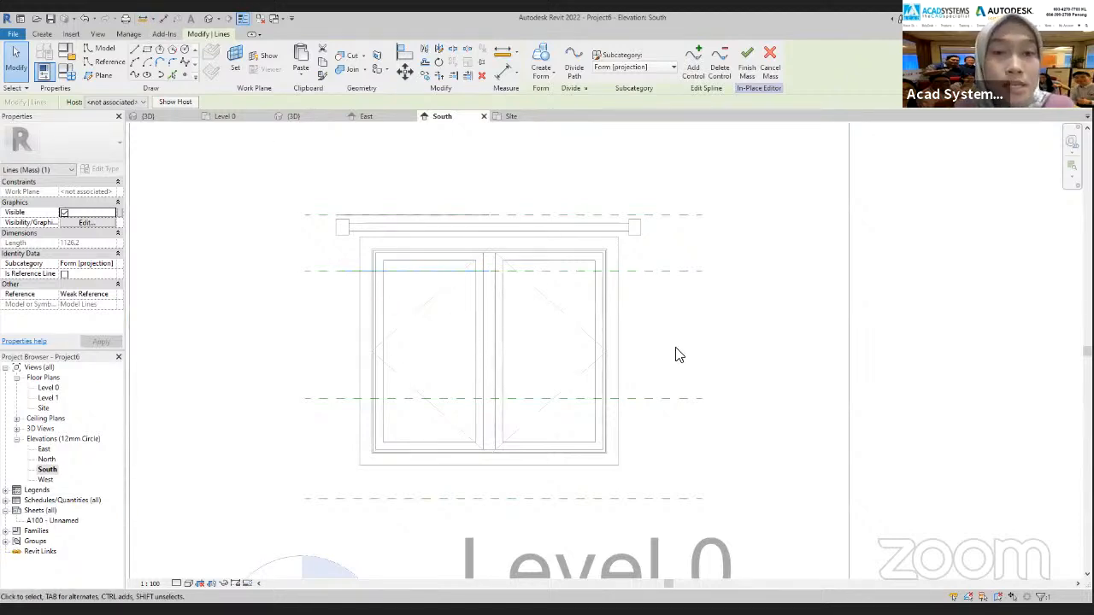
left_click(511, 183)
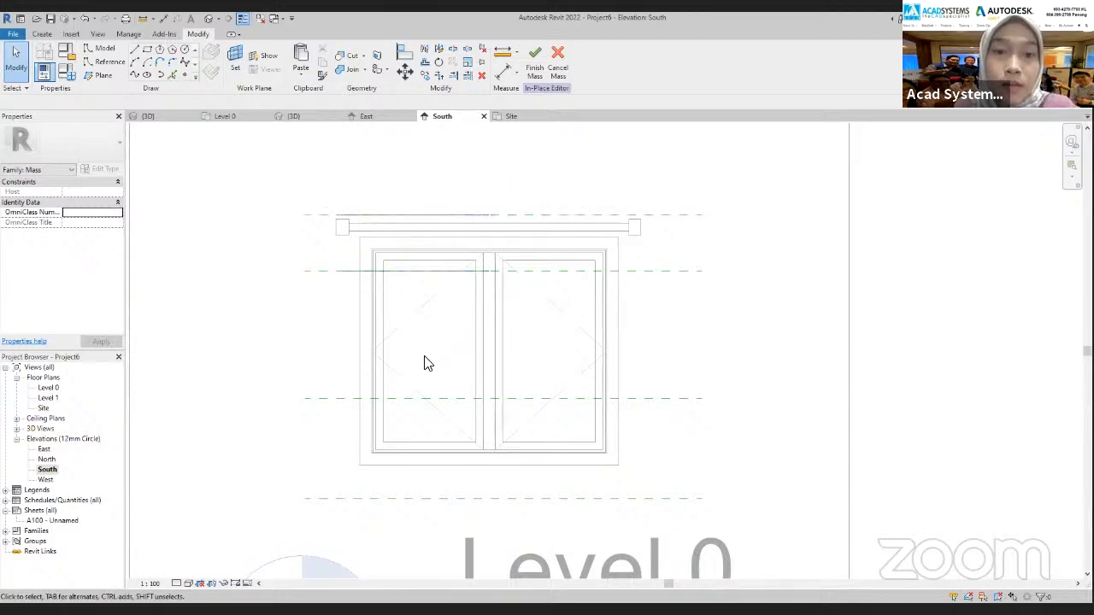
left_click(39, 35)
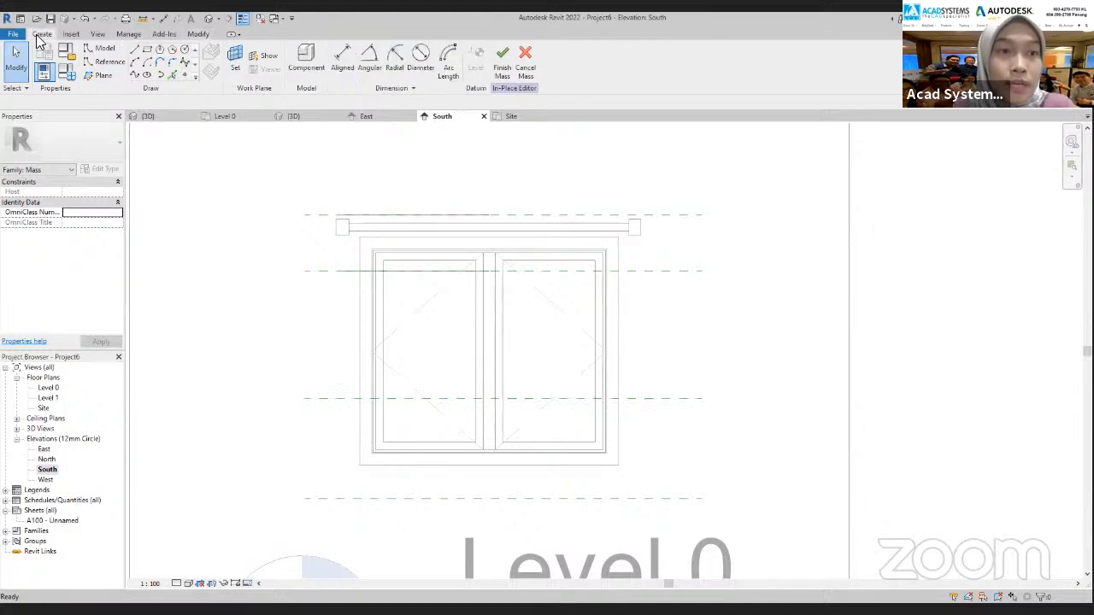
left_click(184, 63)
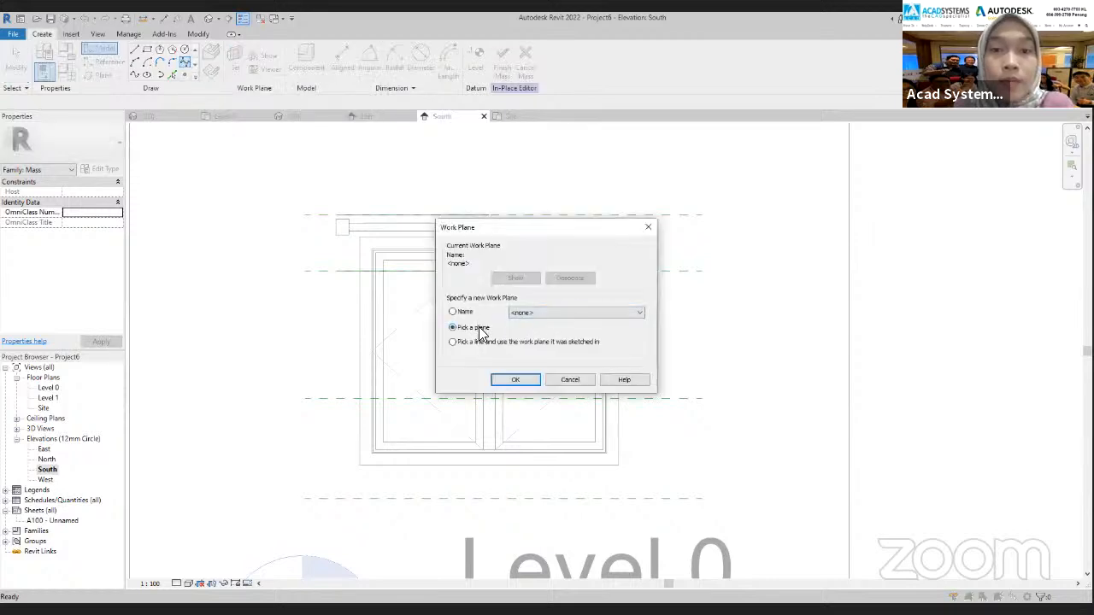
left_click(516, 379)
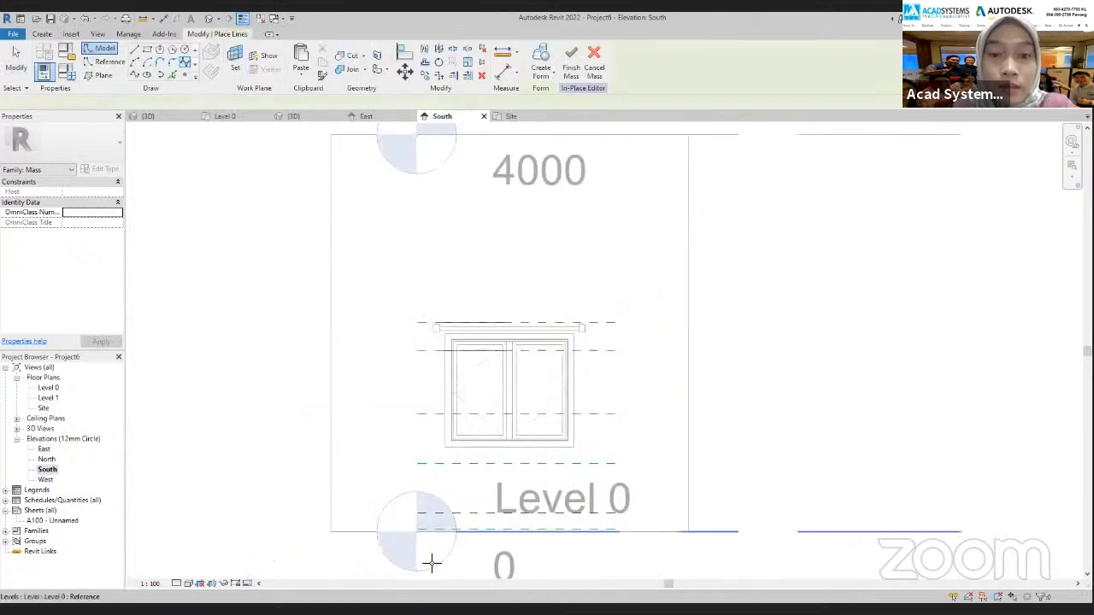
left_click(365, 529)
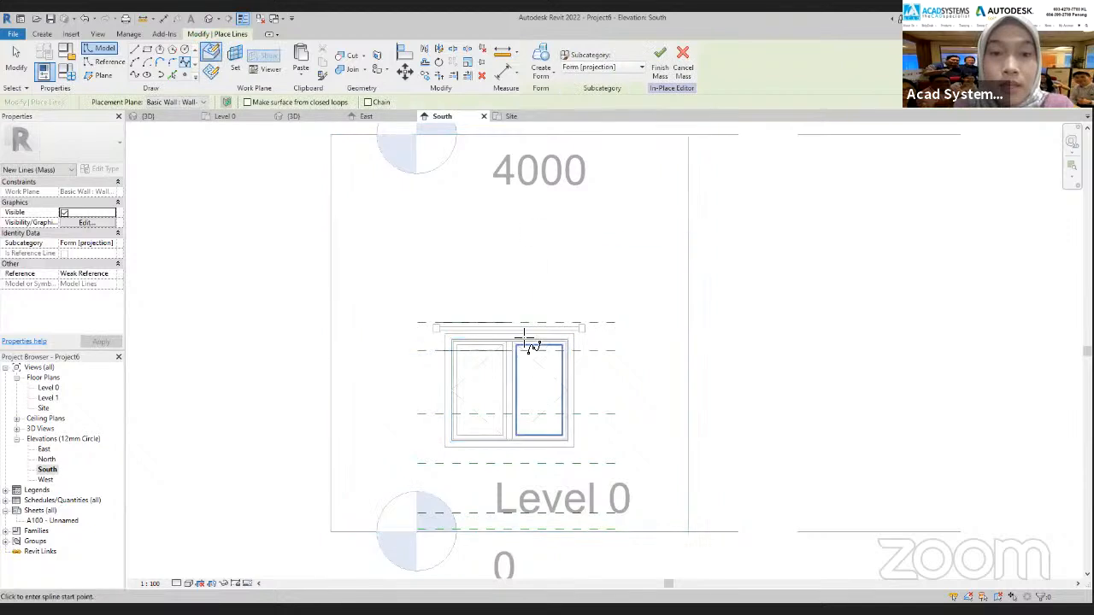
Draw the spline from the top reference plane at the window's centre, straight down at first, then curving into the lower half of the left sash
scroll(514, 318, "up", 2)
scroll(515, 323, "up", 2)
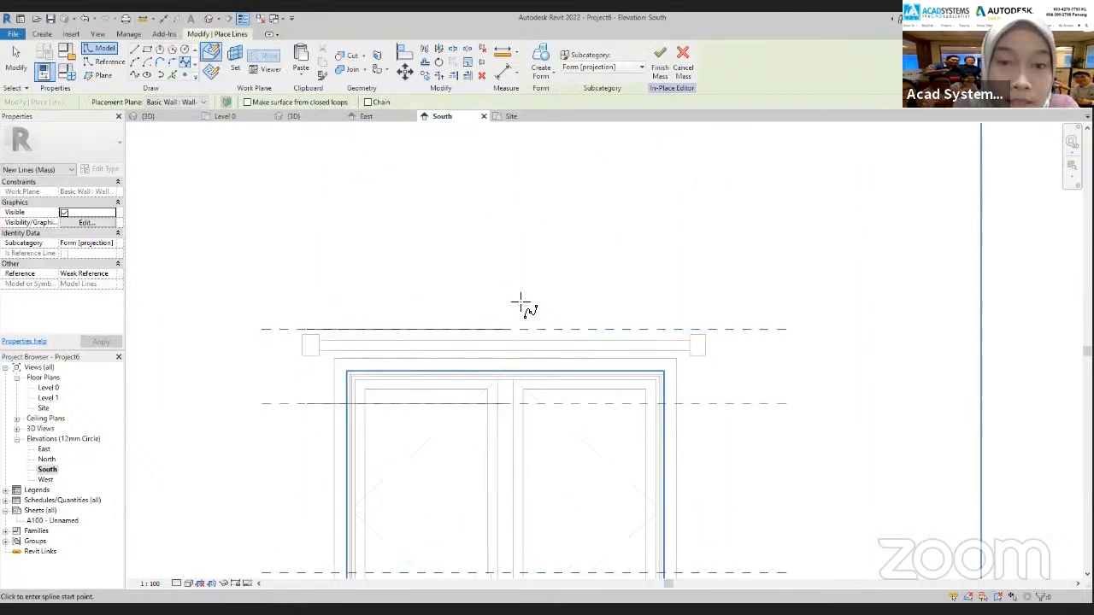
scroll(516, 330, "up", 2)
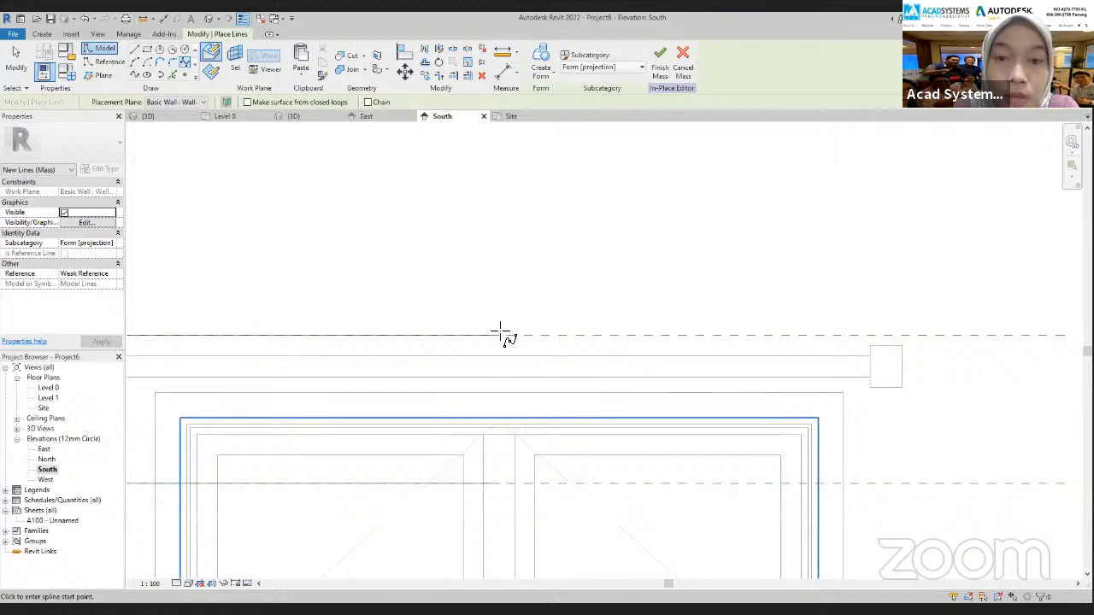
left_click(499, 329)
middle_click_drag(503, 361, 500, 234)
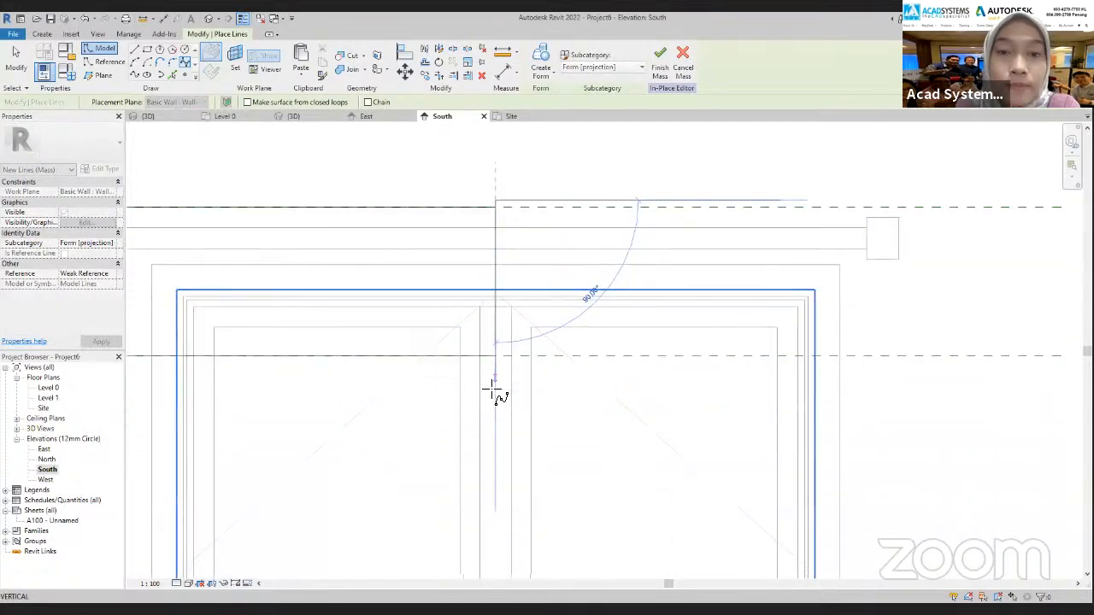
scroll(501, 442, "down", 3)
middle_click_drag(501, 442, 503, 296)
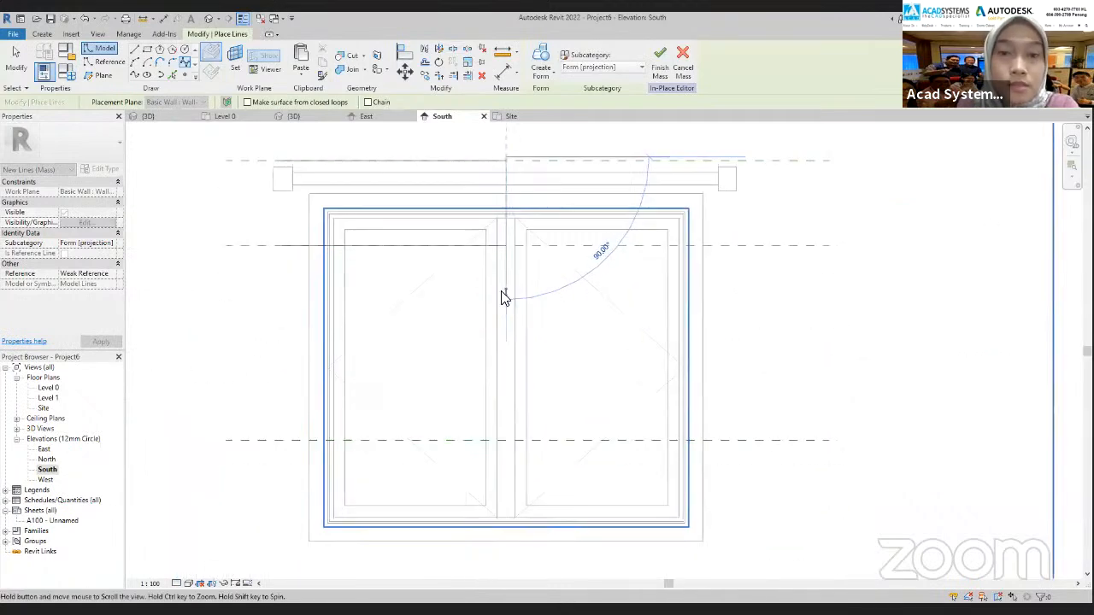
left_click(503, 304)
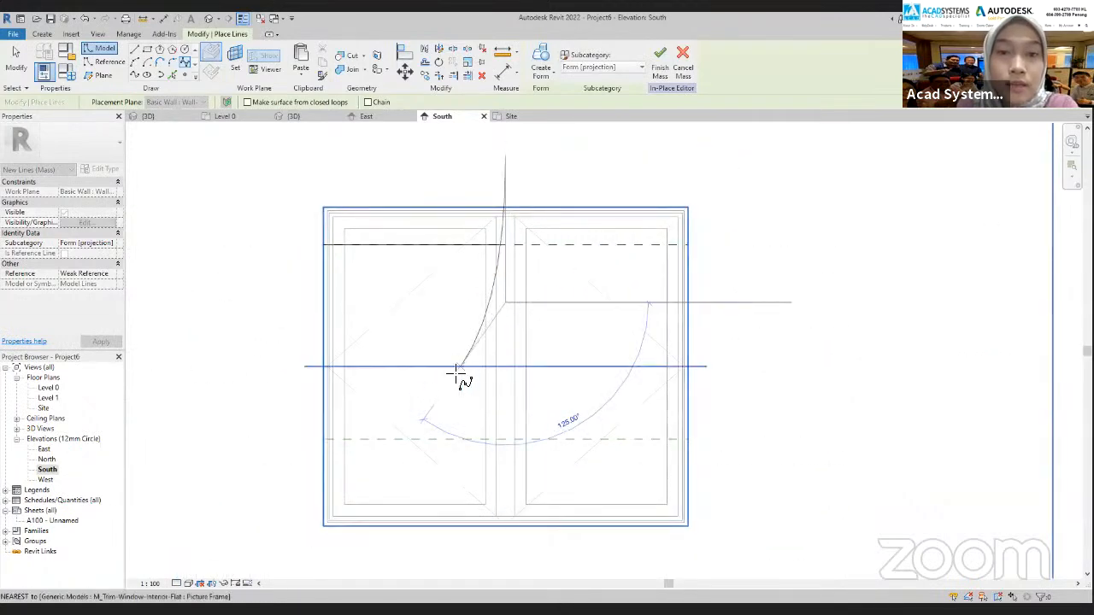
left_click(443, 389)
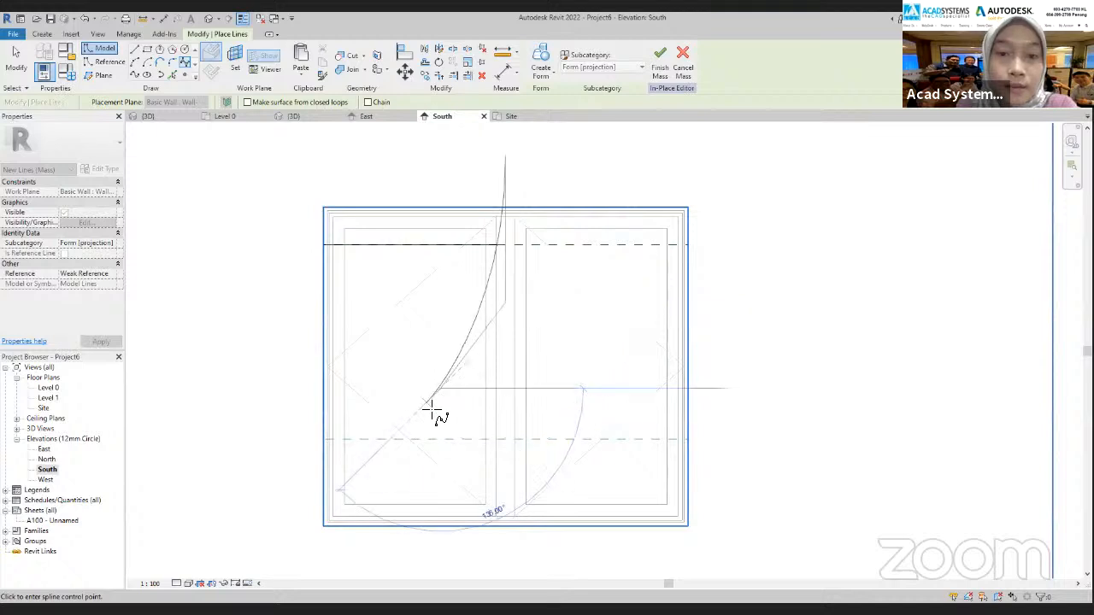
left_click(397, 471)
Continue the spline below the window, curving it back toward the centre and ending it on the lowest reference plane
middle_click_drag(420, 491, 435, 313)
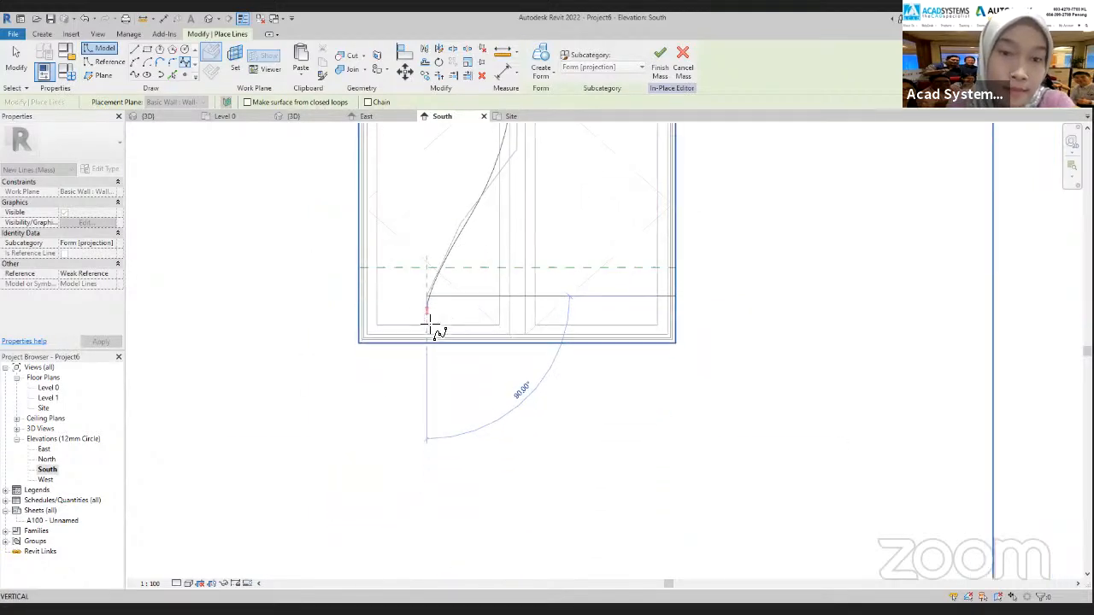
scroll(422, 373, "down", 2)
scroll(422, 374, "down", 1)
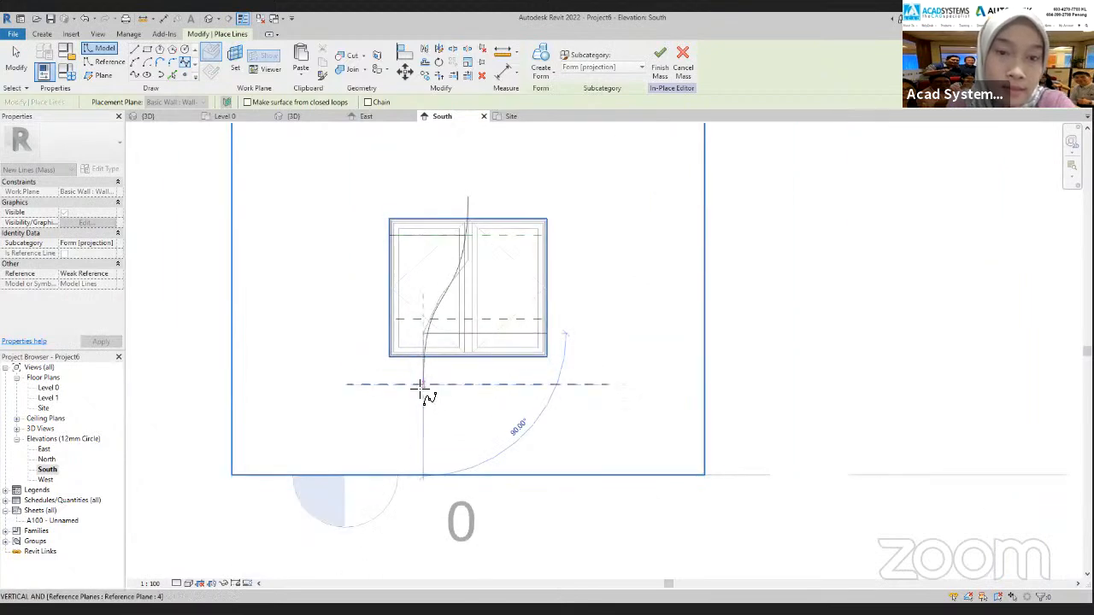
left_click(416, 385)
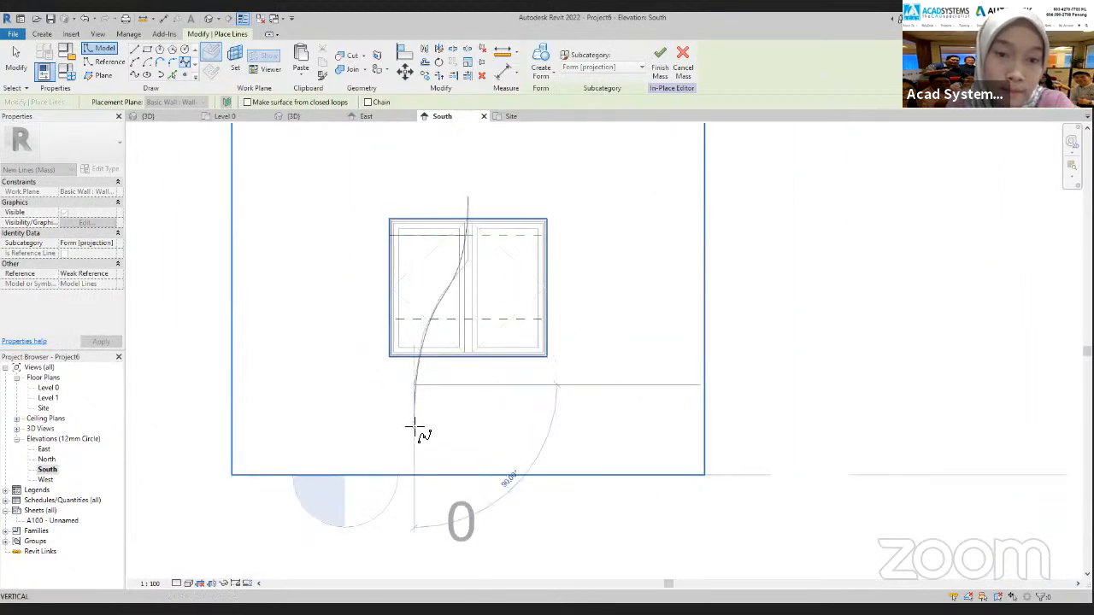
key("Escape")
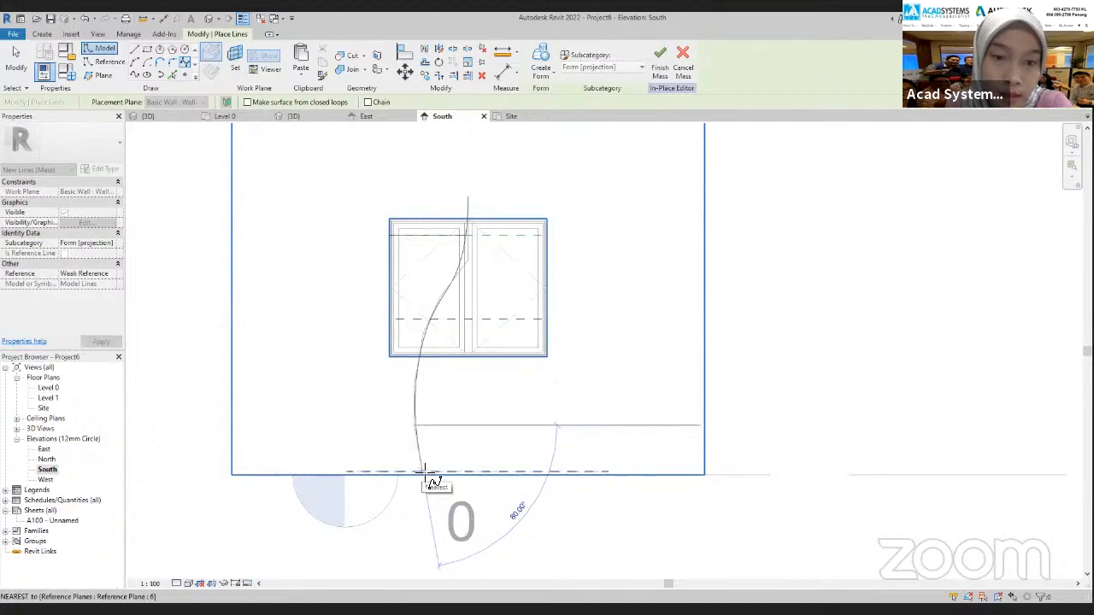
left_click(429, 474)
scroll(422, 490, "up", 5)
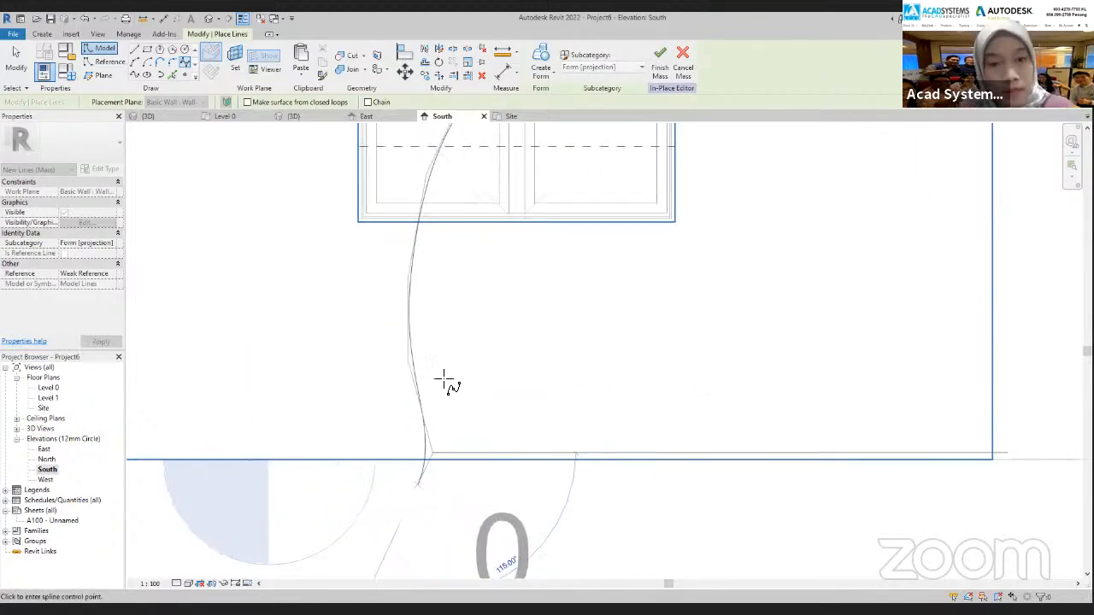
key("Escape")
key("Escape")
scroll(455, 329, "down", 4)
scroll(454, 332, "down", 2)
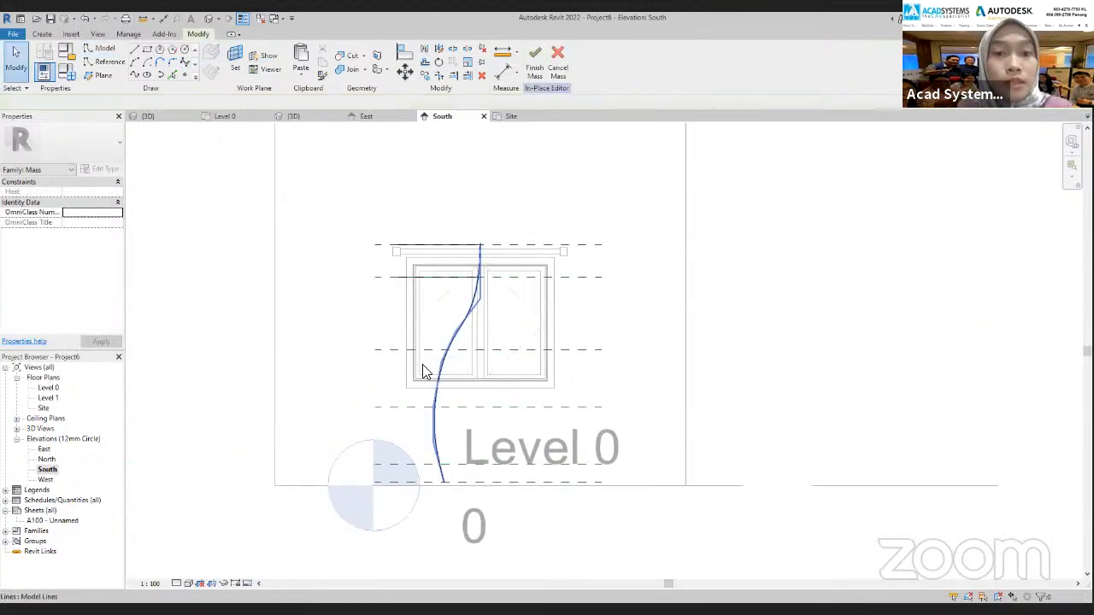
Move the vertical spline's control point on the reference plane just below the window slightly outward to deepen the curve
left_click(438, 425)
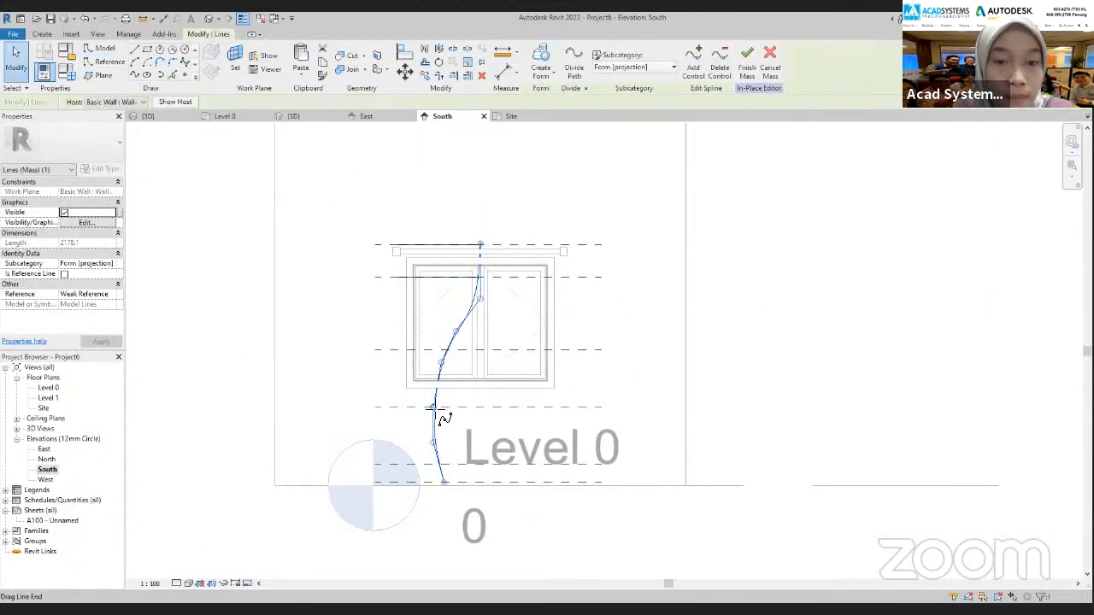
left_click_drag(444, 367, 445, 365)
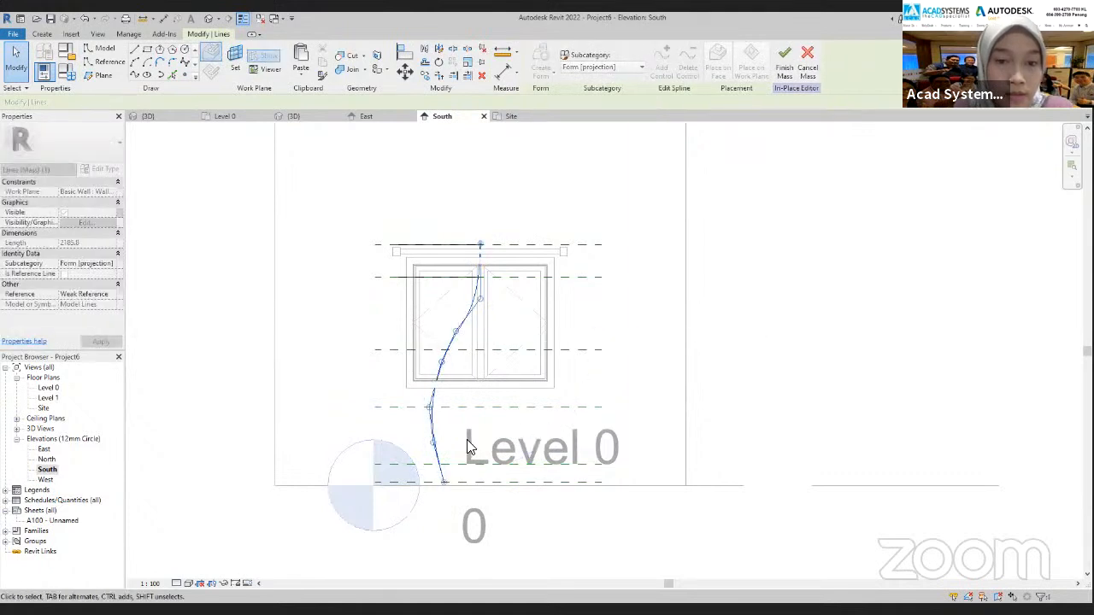
scroll(464, 439, "down", 1)
scroll(484, 306, "up", 2)
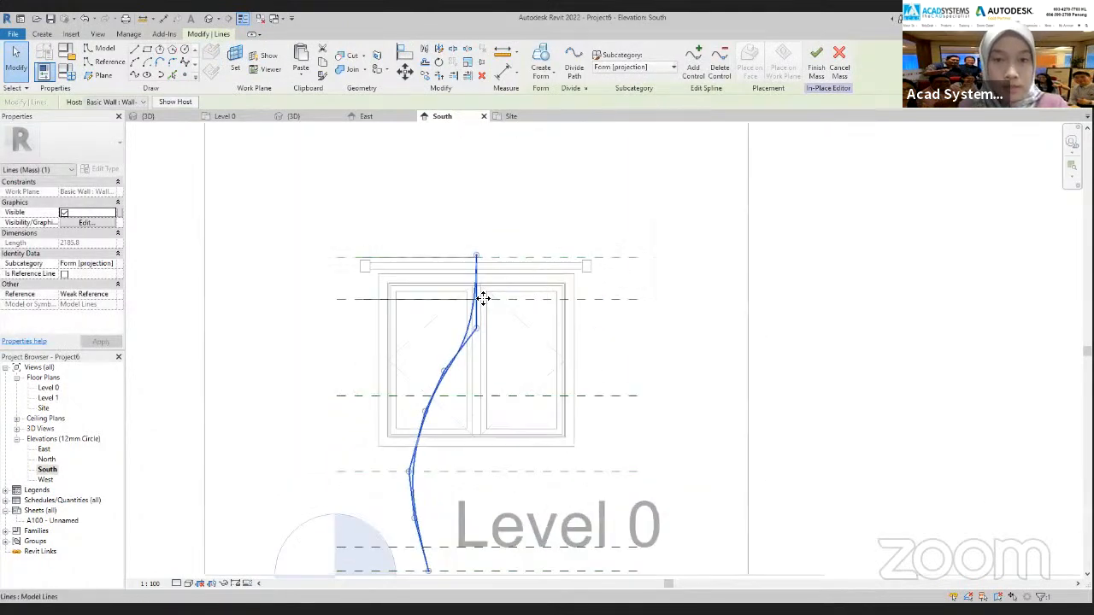
key("Escape")
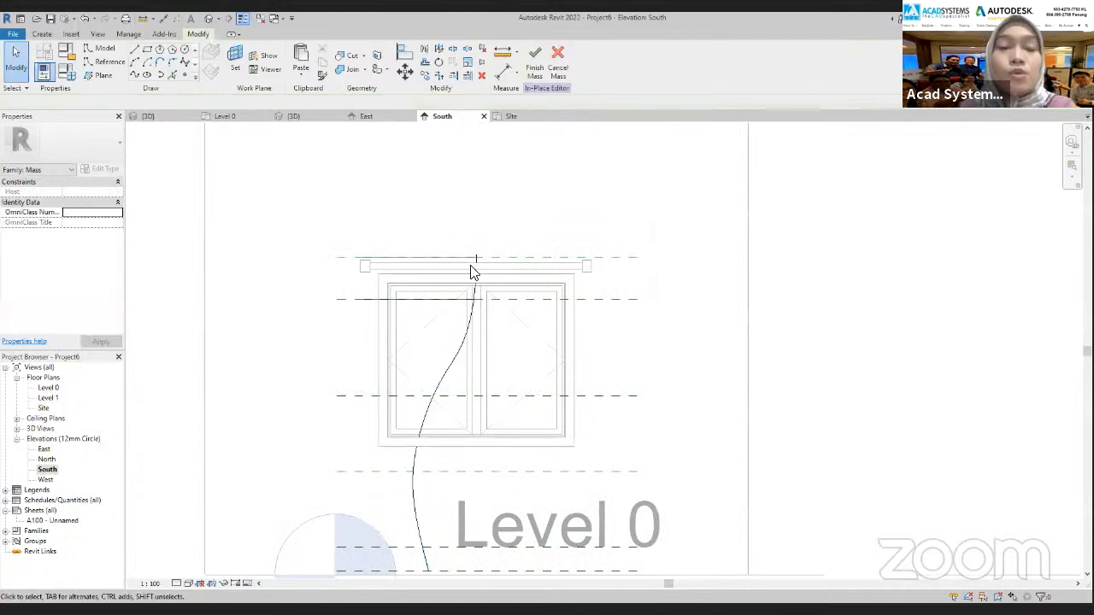
In the Site plan, pull the second-level profile spline's window-centre end inward and adjust its last fold to follow the vertical curve in South
scroll(472, 295, "up", 3)
left_click(467, 318)
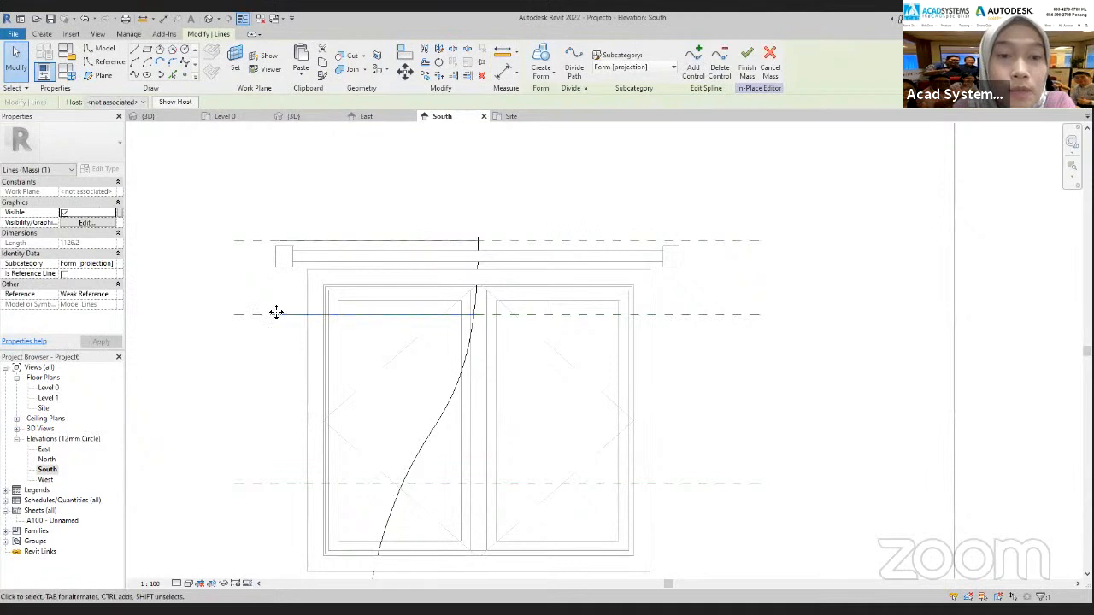
scroll(552, 365, "up", 2)
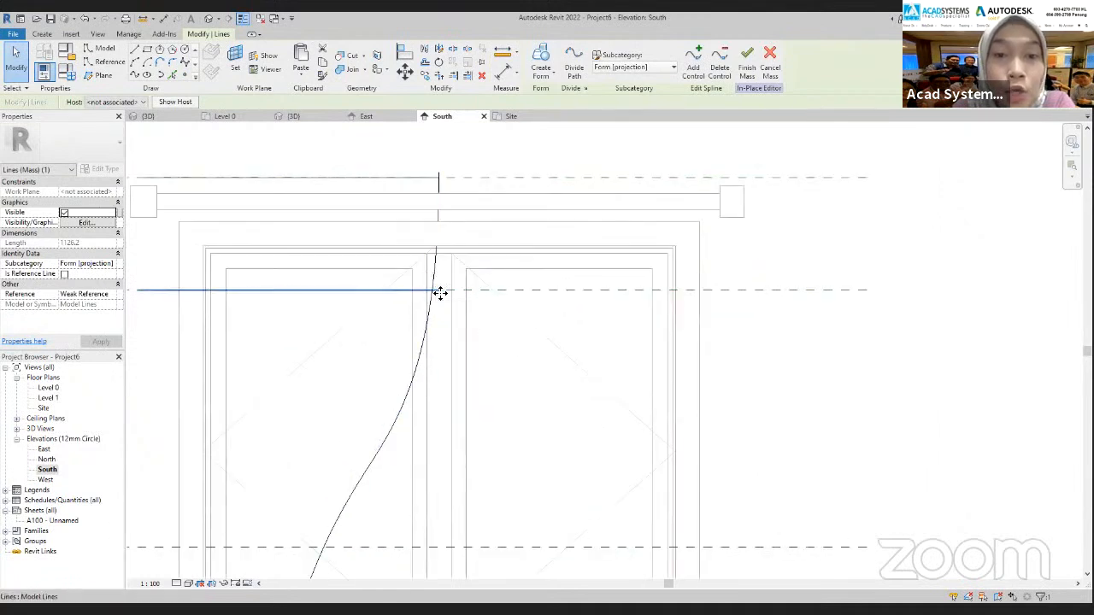
left_click(515, 118)
left_click_drag(617, 405, 612, 406)
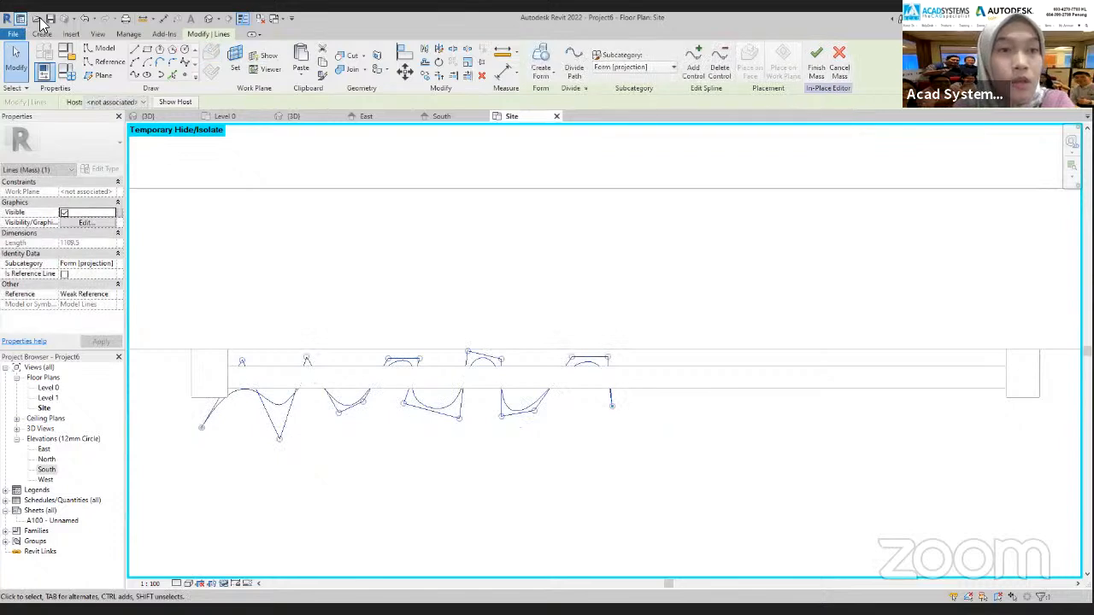
left_click(92, 17)
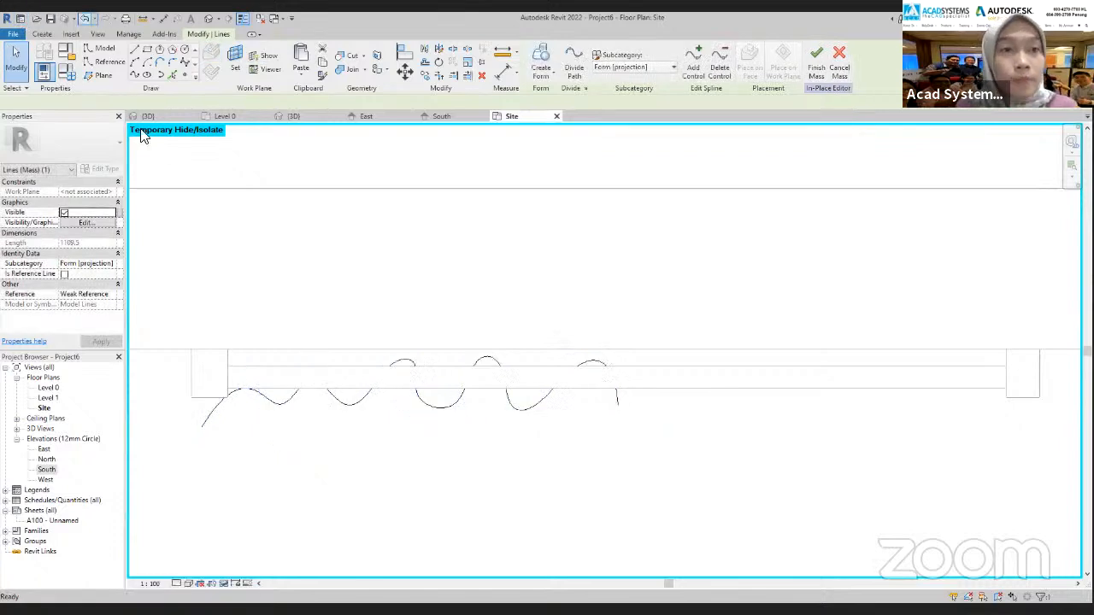
left_click(617, 404)
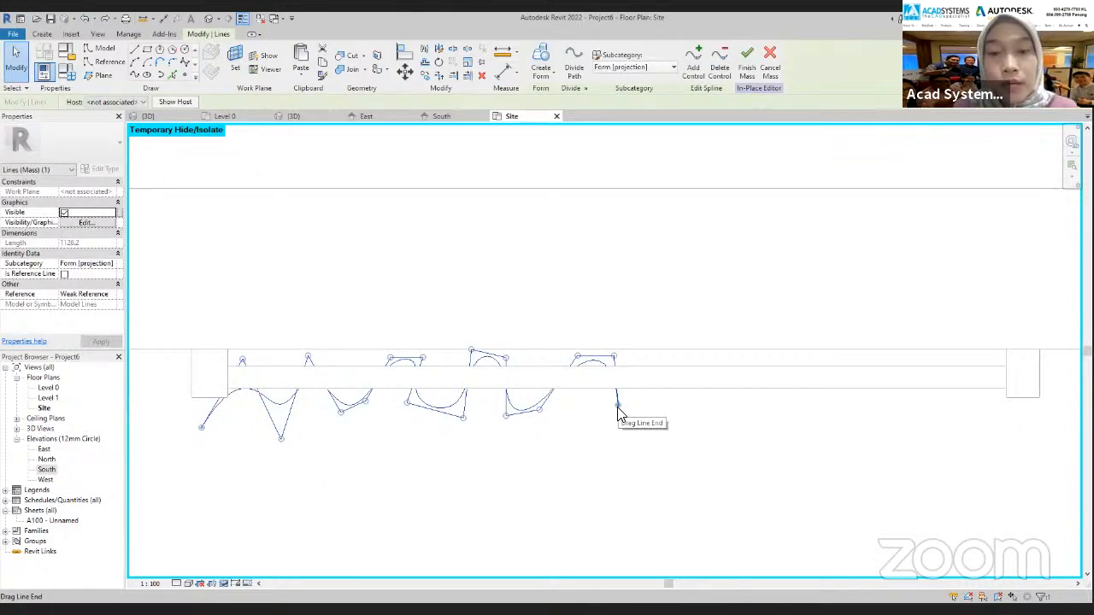
left_click_drag(617, 406, 603, 402)
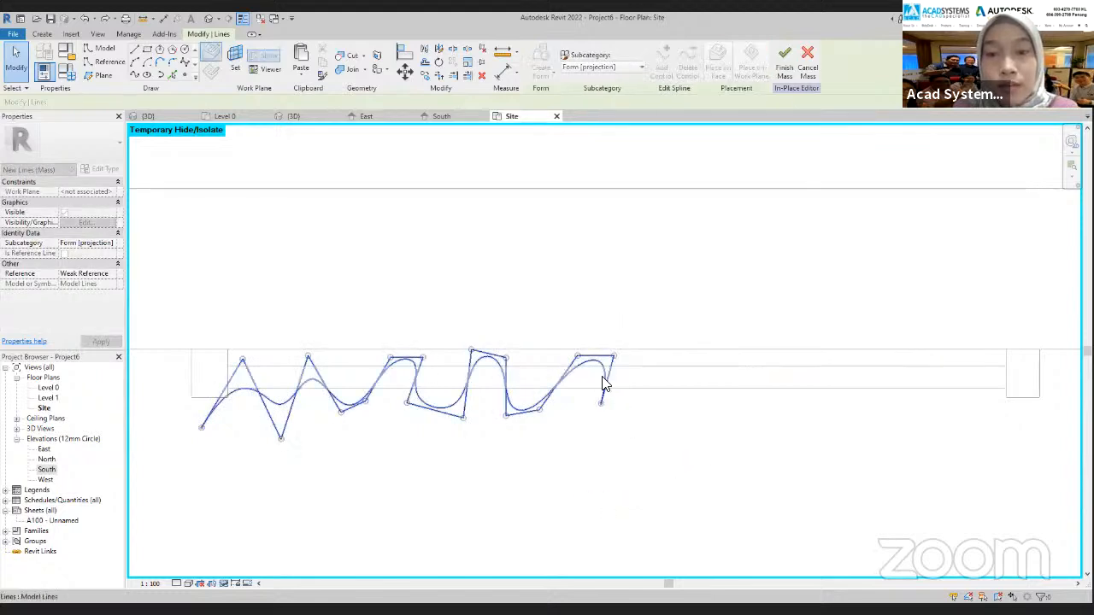
mouse_move(587, 359)
left_mouse_down()
mouse_move(571, 357)
mouse_move(614, 357)
mouse_move(575, 346)
left_mouse_up()
left_click(453, 113)
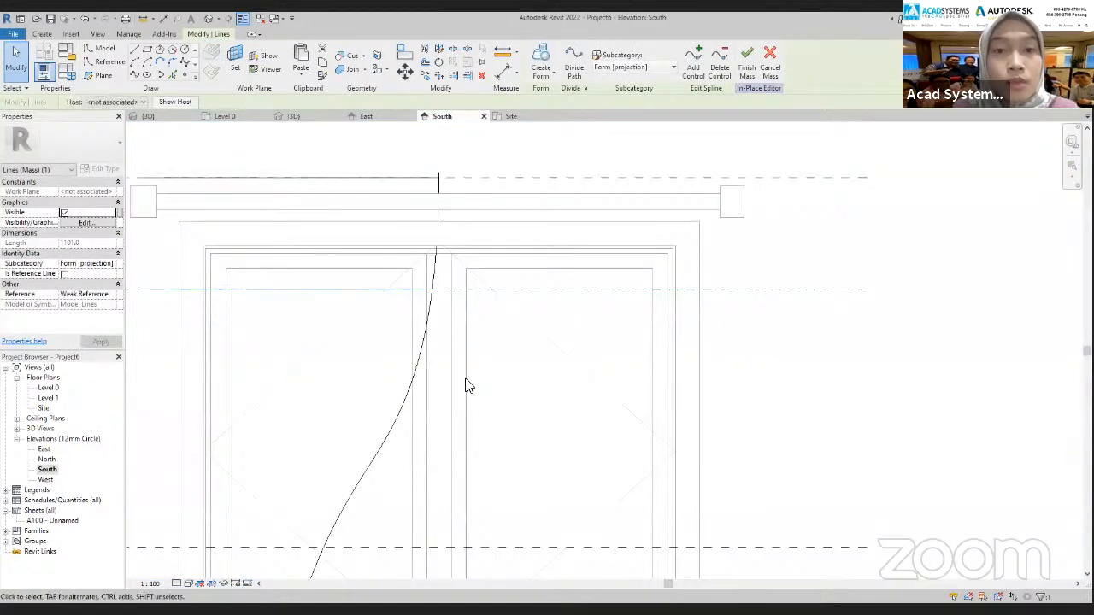
Copy the adjusted profile spline from the second reference plane straight down onto the third reference plane
mouse_move(427, 292)
left_mouse_down()
mouse_move(432, 251)
mouse_move(429, 289)
left_mouse_up()
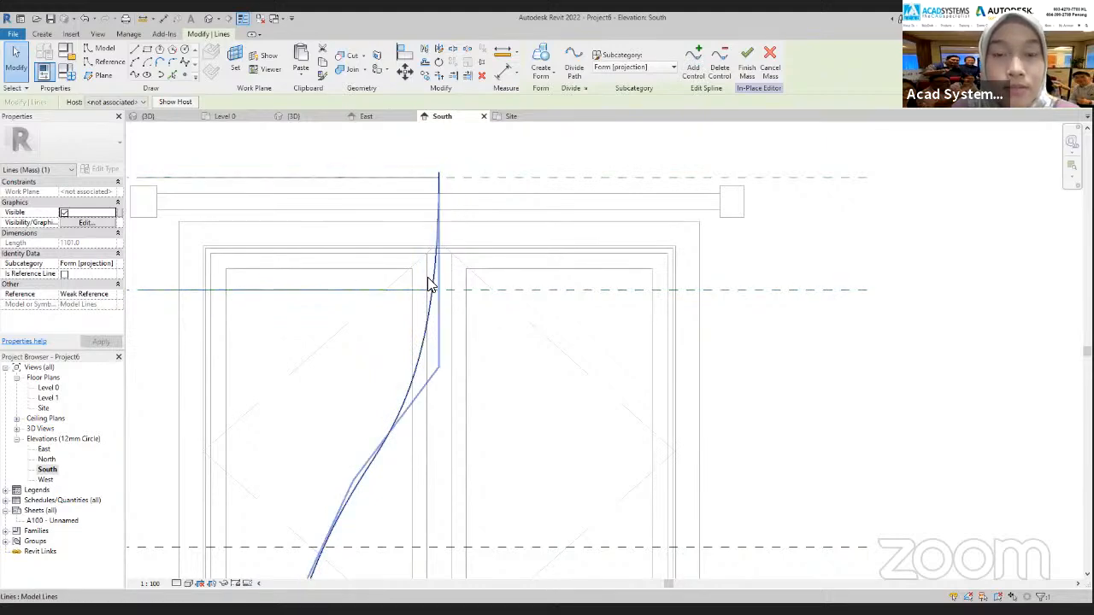
scroll(428, 277, "down", 2)
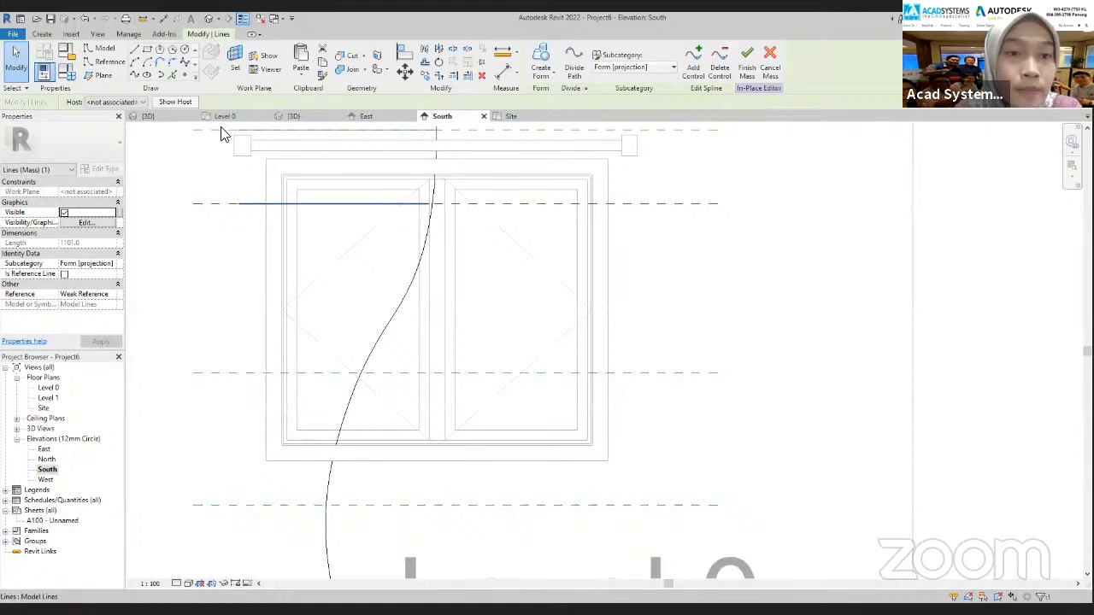
left_click(424, 75)
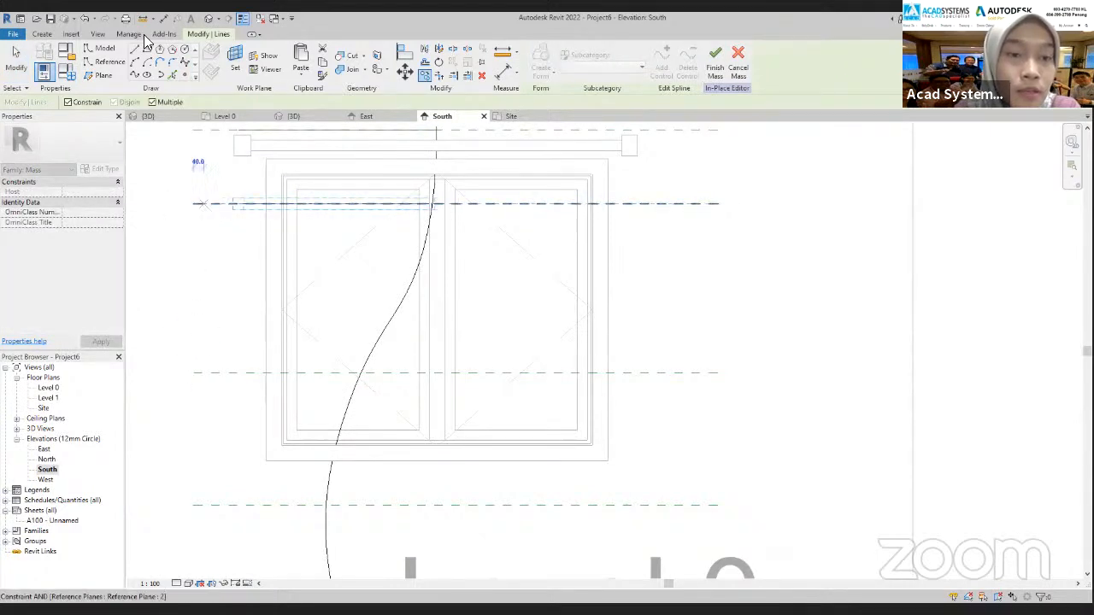
left_click(68, 105)
left_click(194, 373)
key("Escape")
key("Escape")
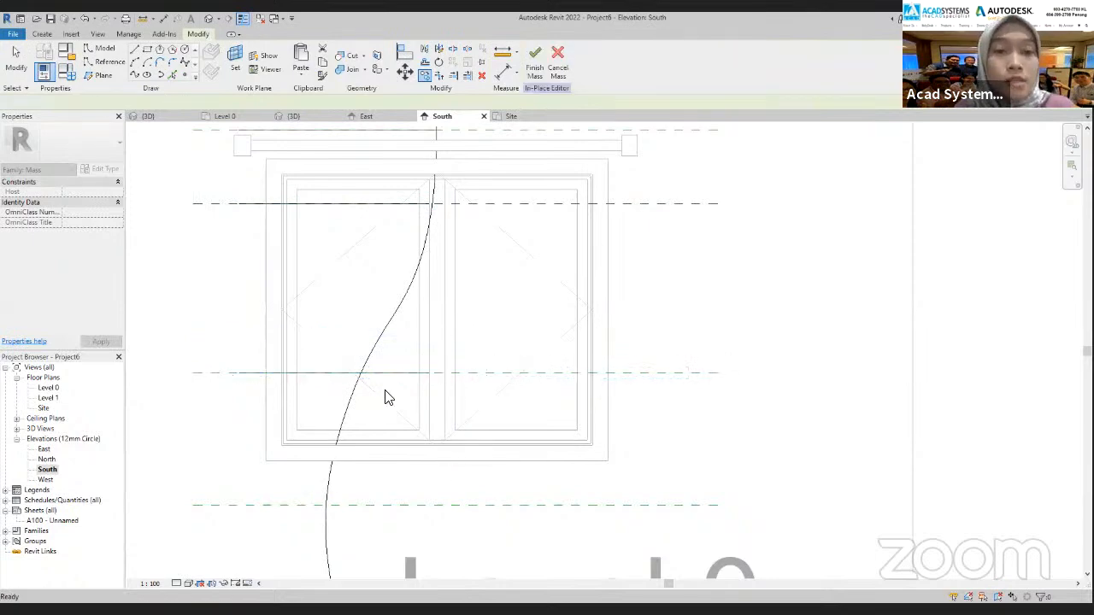
scroll(296, 330, "down", 2)
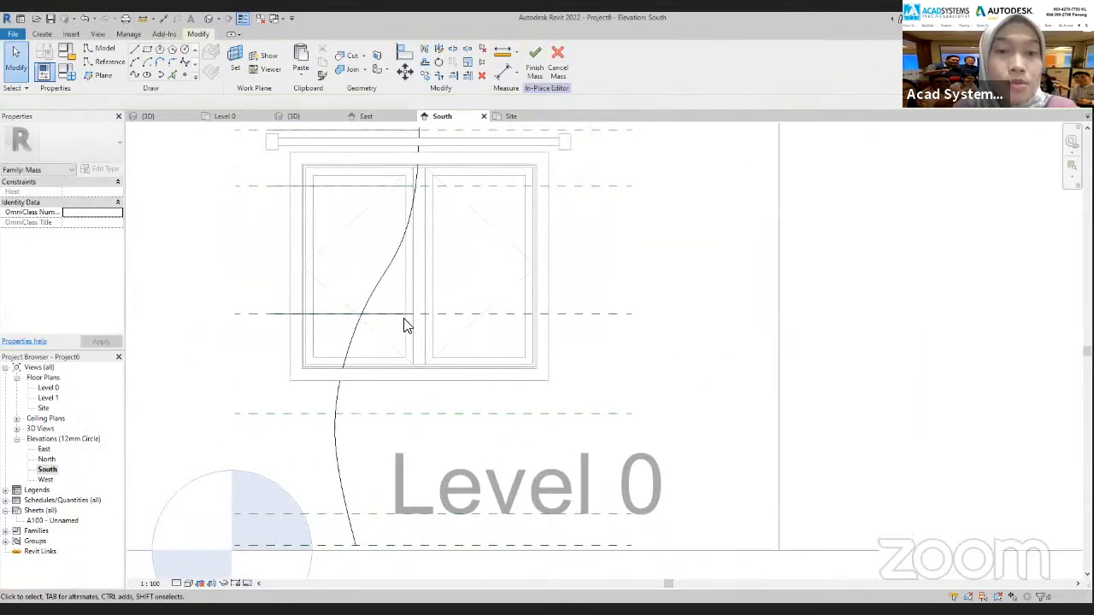
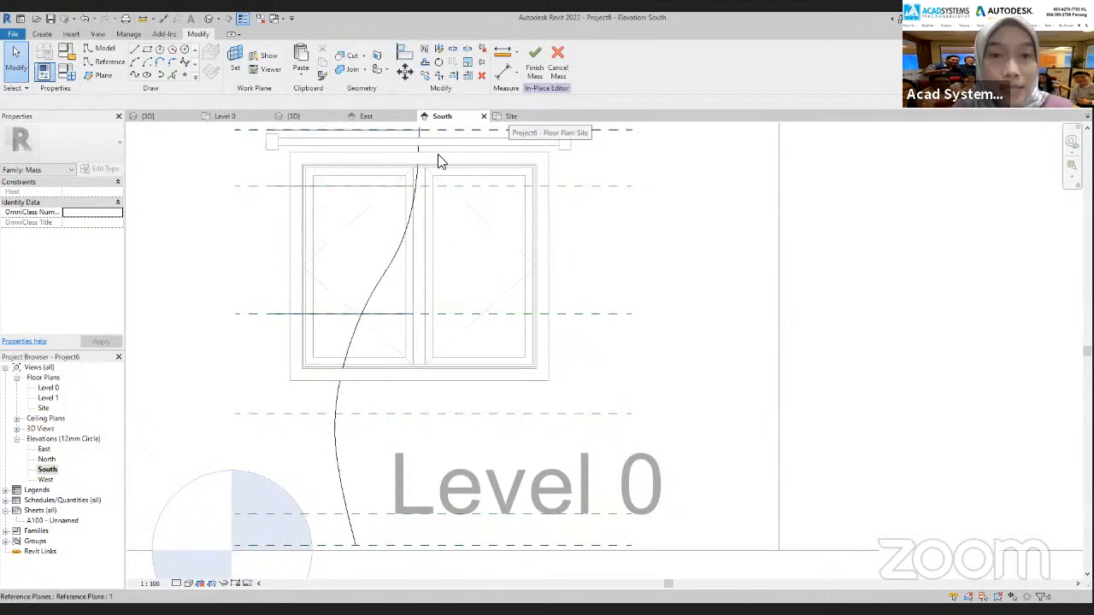
Temporarily hide the second-level profile spline in the Site plan
left_click(339, 188)
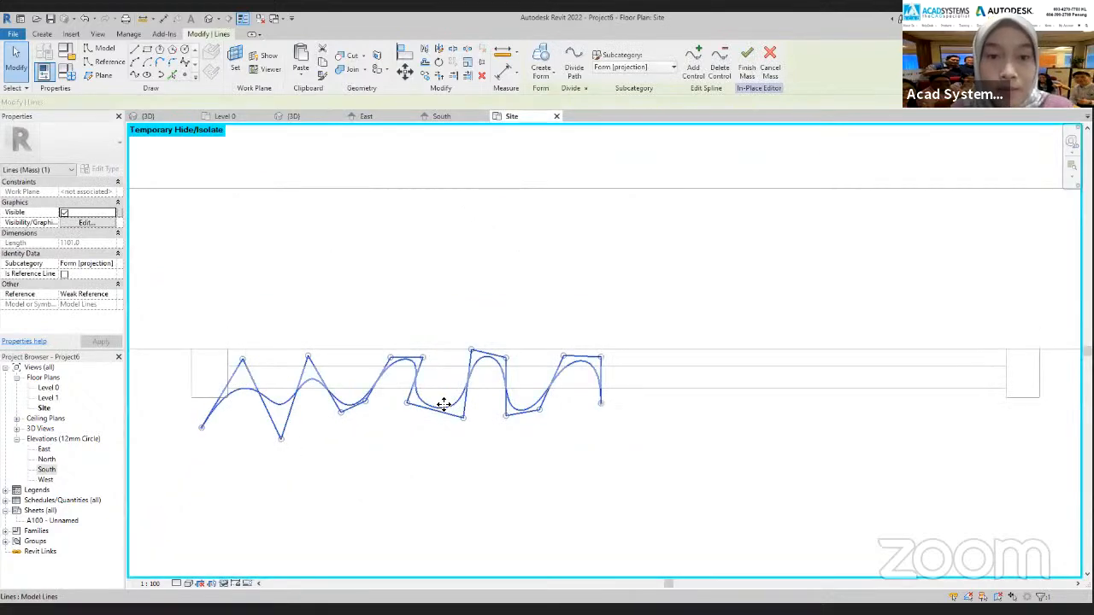
scroll(442, 403, "down", 2)
left_click(224, 583)
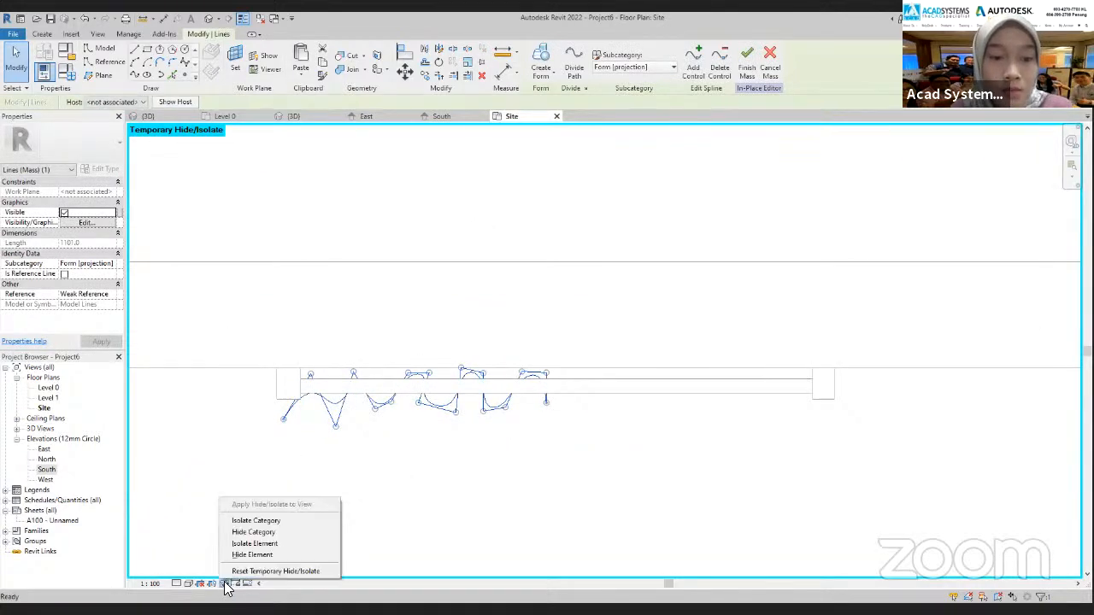
left_click(258, 556)
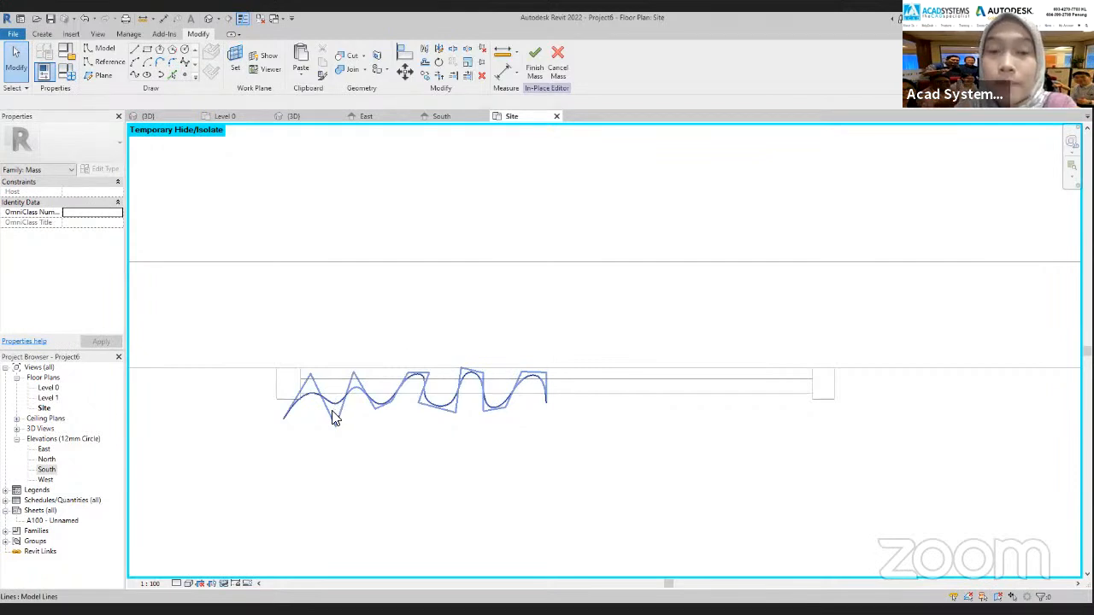
scroll(337, 414, "up", 1)
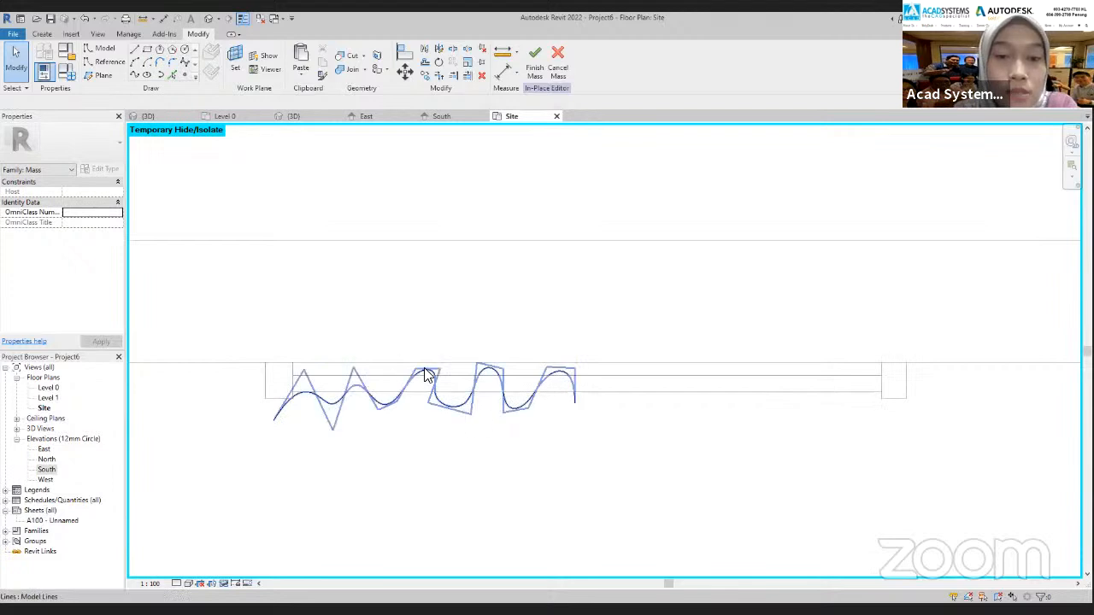
Shift the middle and last control points of the third-level profile spline toward its outer end, undoing the last point move
left_click(430, 377)
left_click_drag(419, 379, 336, 372)
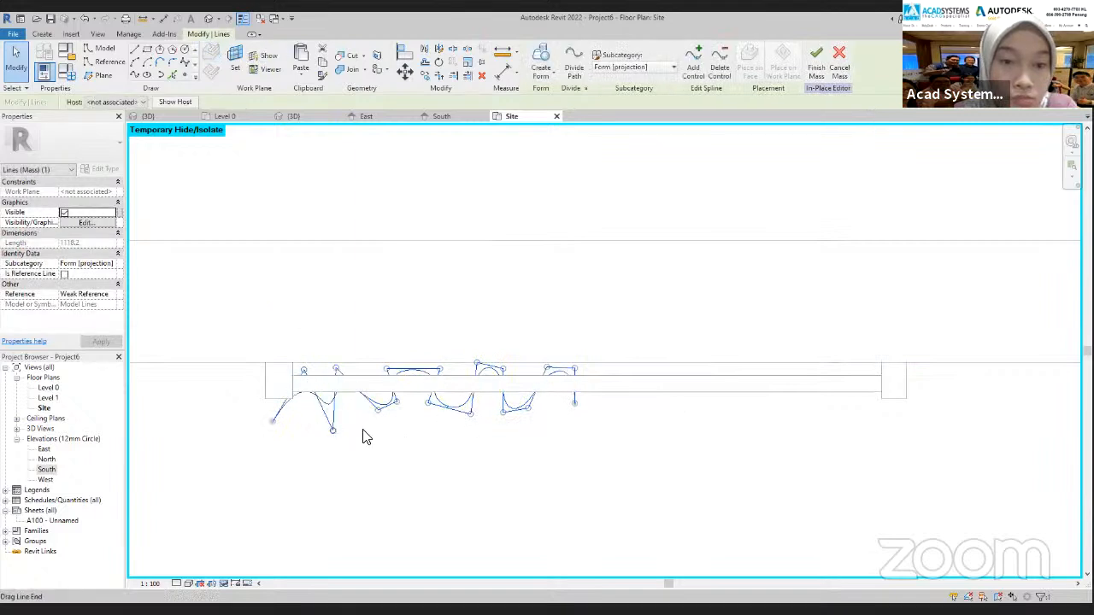
mouse_move(477, 369)
left_mouse_down()
mouse_move(454, 370)
mouse_move(502, 371)
mouse_move(480, 371)
left_mouse_up()
left_click_drag(503, 413, 444, 412)
left_click_drag(528, 409, 494, 411)
left_click_drag(548, 377, 501, 371)
left_click_drag(577, 373, 540, 403)
left_click(86, 19)
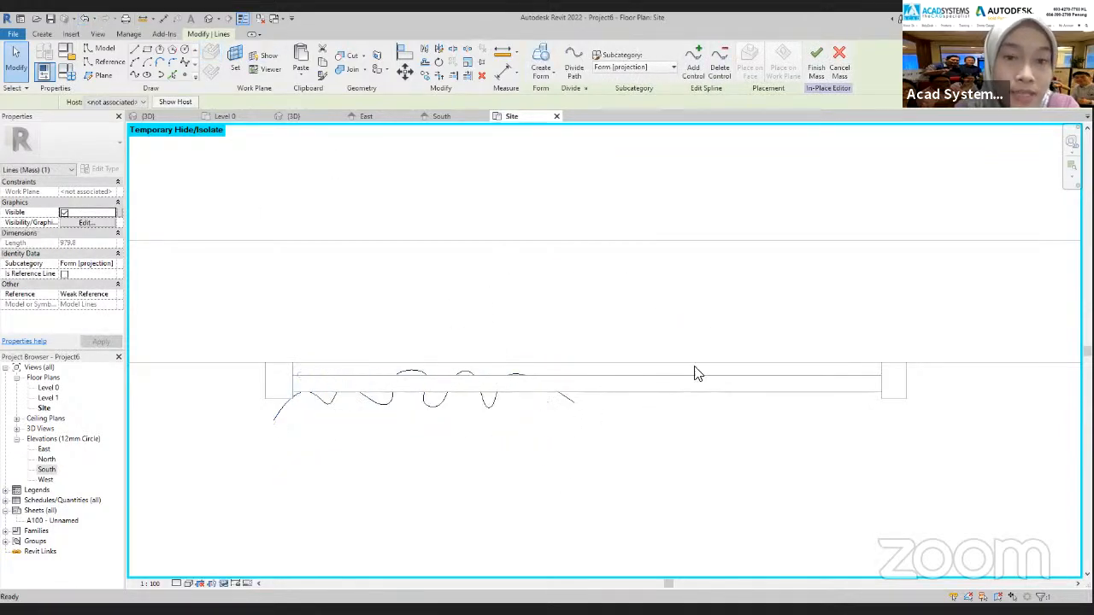
Pull the third-level spline's window-centre end inward and compare it with the vertical curve in South
left_click(576, 411)
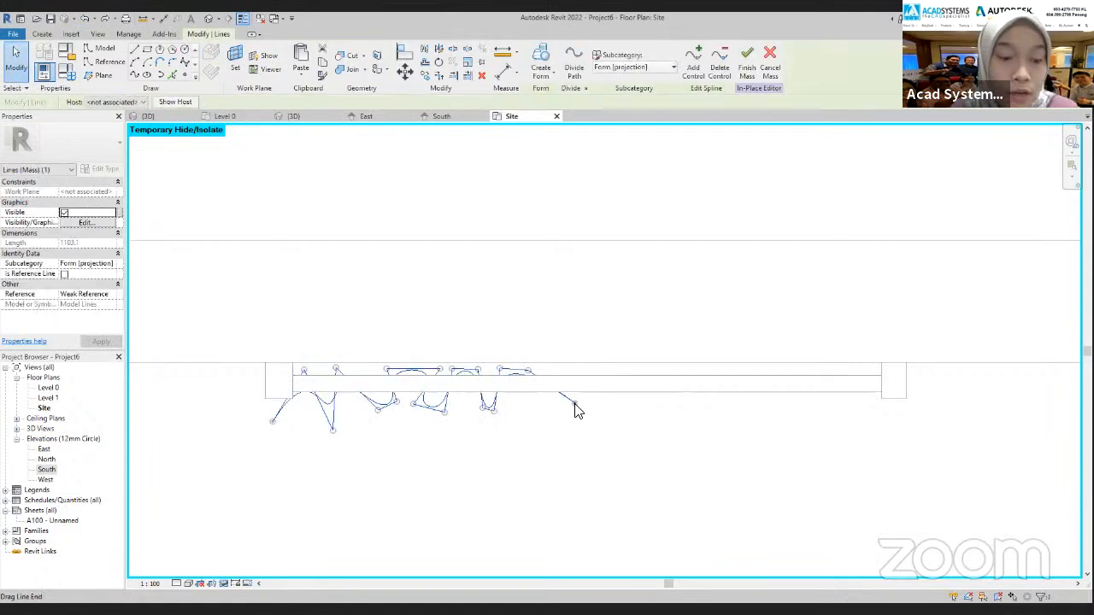
left_click_drag(580, 410, 520, 401)
left_click(440, 116)
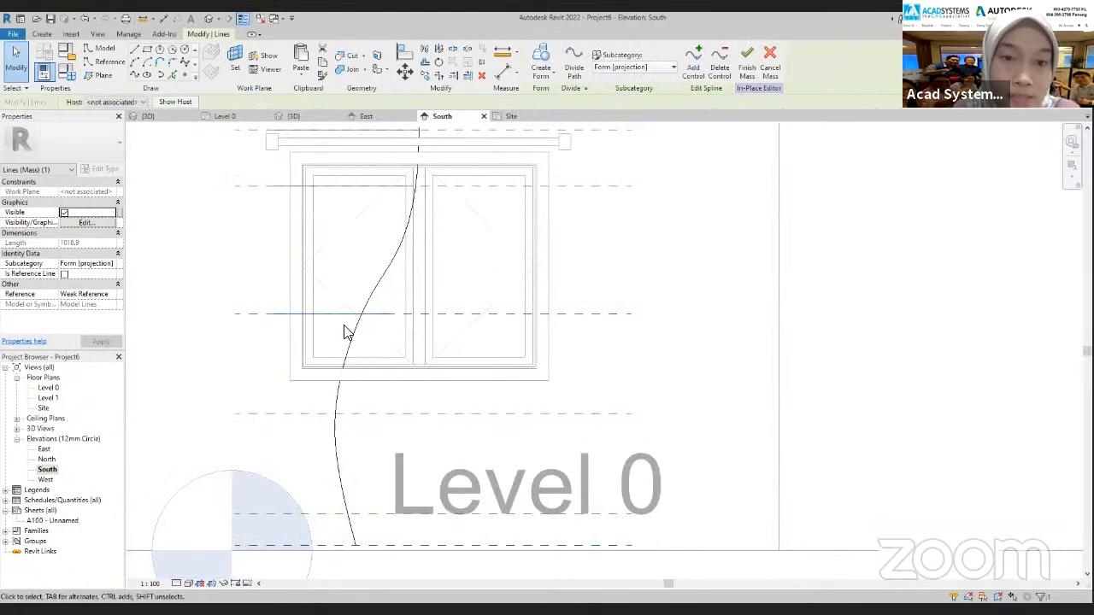
left_click(509, 116)
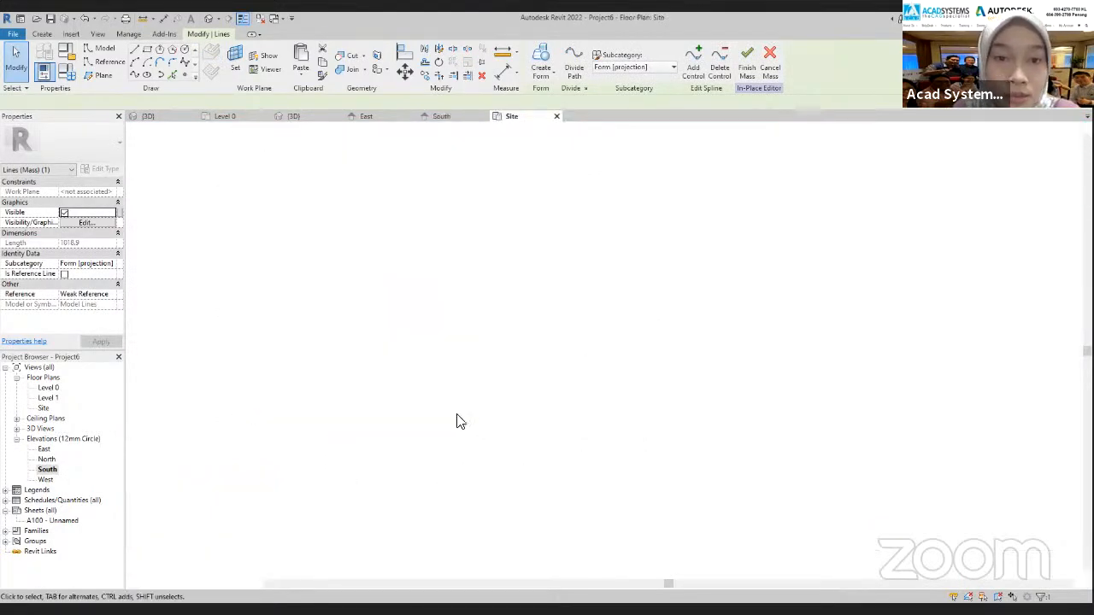
Narrow the outer folds of the third-level spline in the Site plan by moving their control points toward the outer end
left_click_drag(221, 347, 211, 344)
left_click_drag(264, 436, 240, 423)
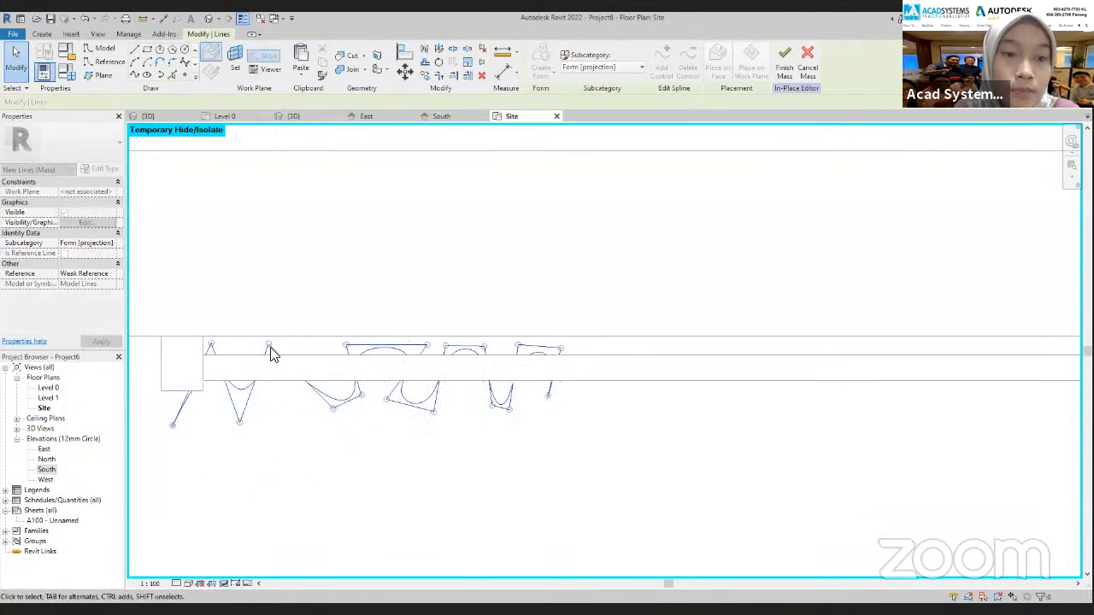
left_click_drag(269, 345, 246, 344)
left_click_drag(332, 409, 288, 407)
left_click_drag(346, 346, 315, 344)
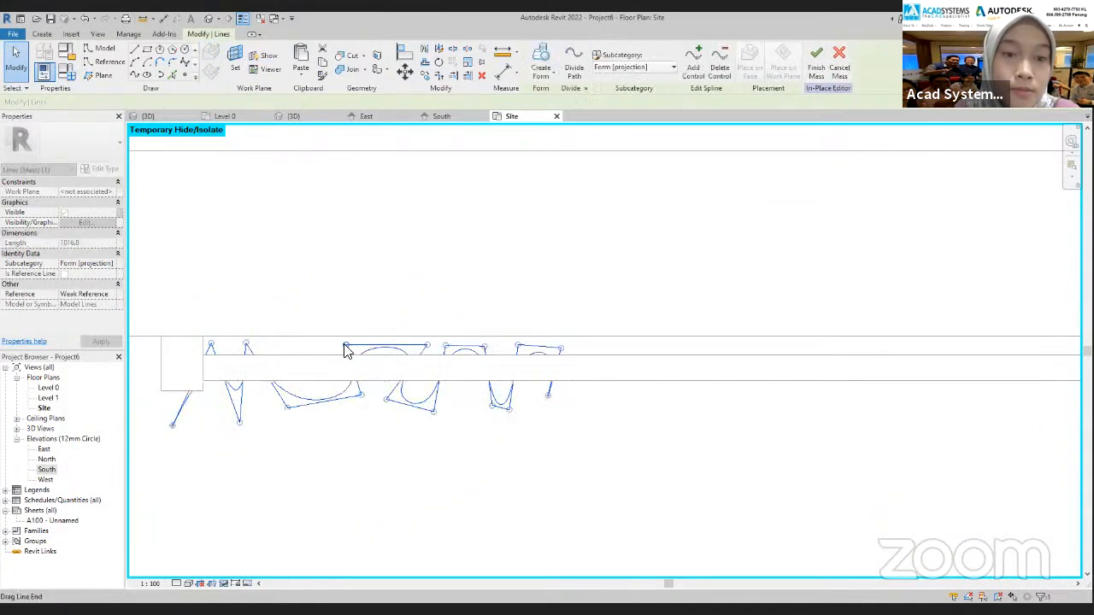
left_click_drag(359, 399, 314, 396)
left_click_drag(427, 350, 358, 348)
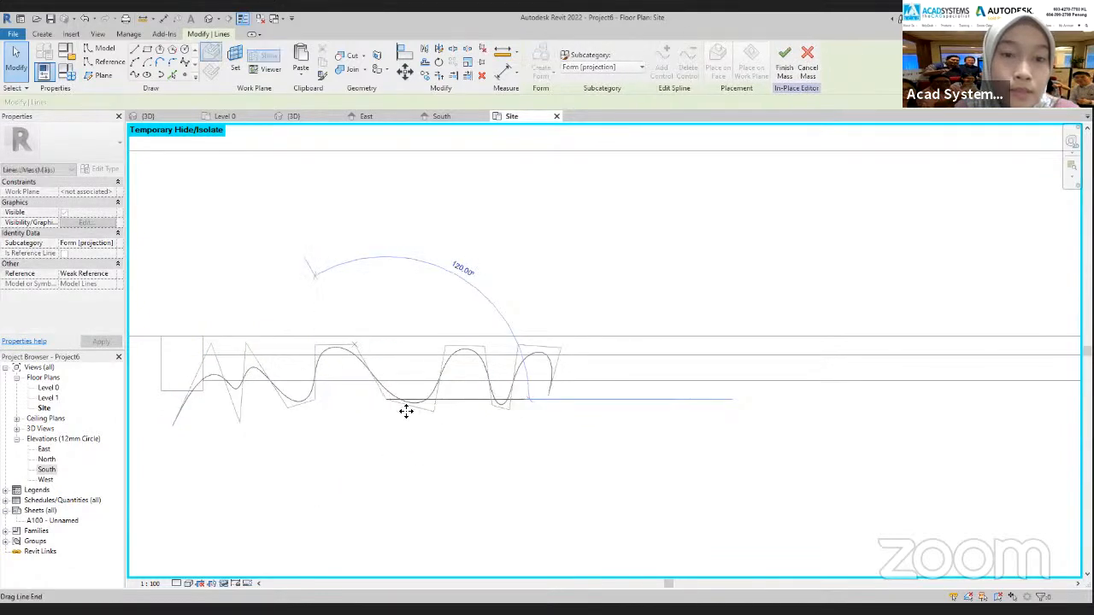
Shift the control points of the third-level spline's remaining folds toward the outer end to make the waves narrower
left_click_drag(365, 402, 354, 399)
left_click_drag(434, 413, 390, 412)
left_click_drag(481, 348, 402, 350)
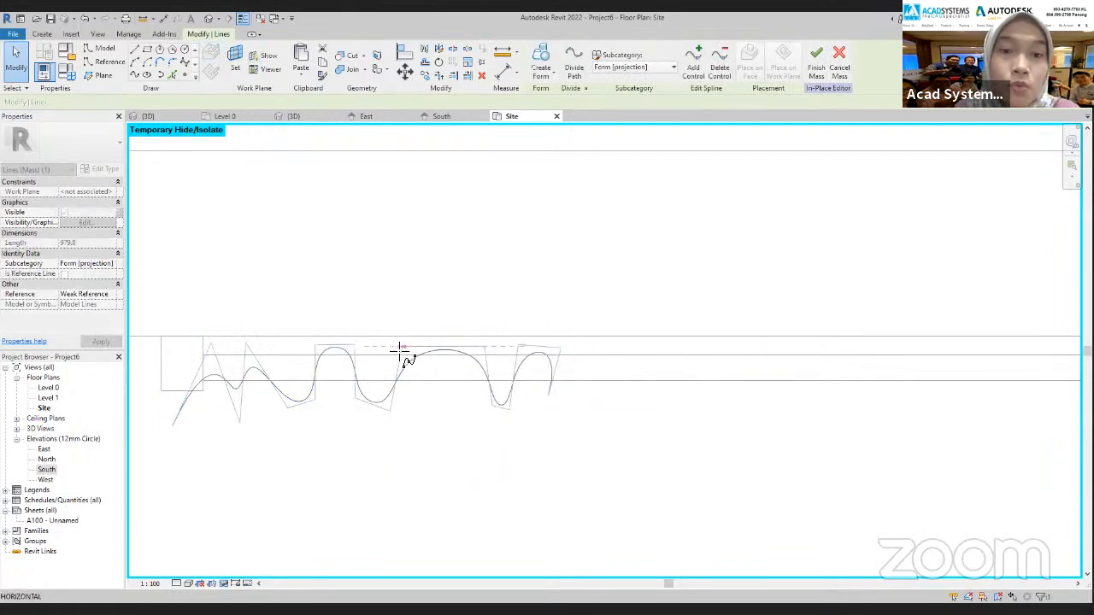
left_click_drag(484, 349, 434, 349)
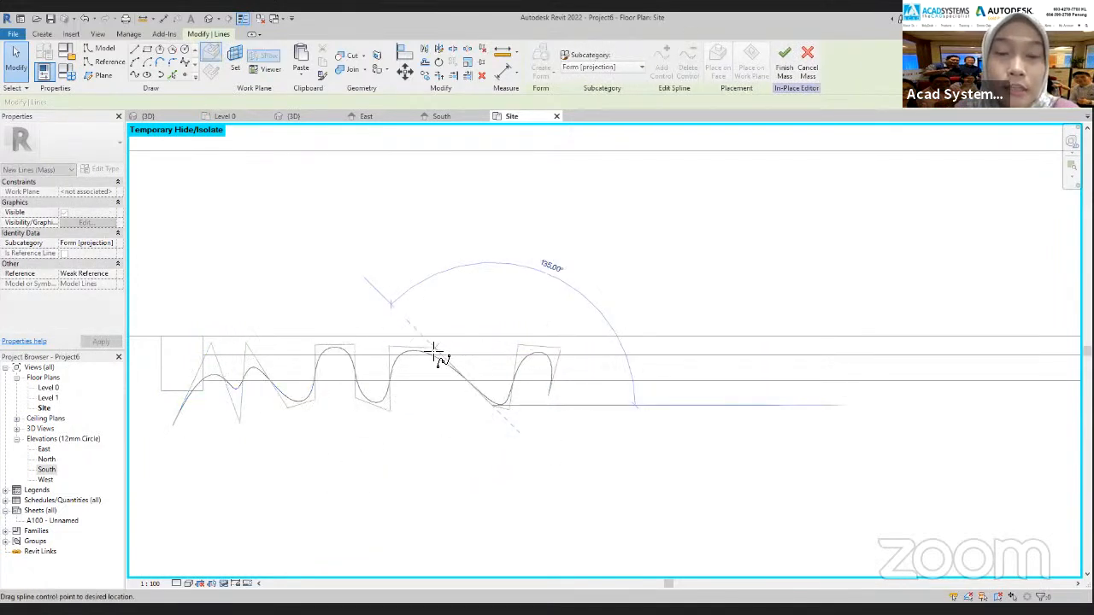
left_click_drag(492, 406, 427, 405)
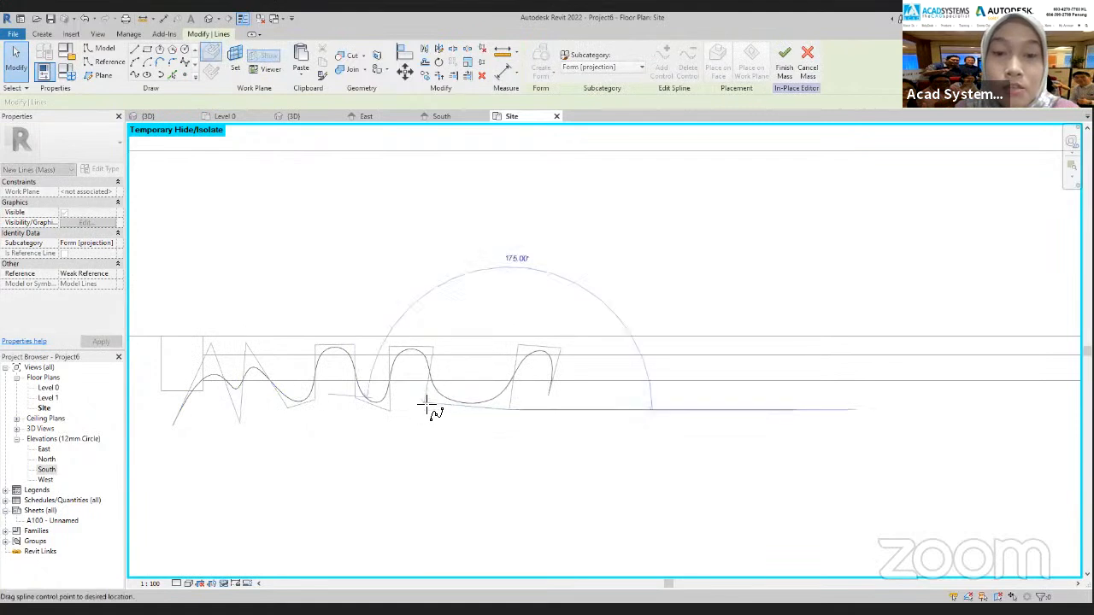
left_click_drag(495, 409, 478, 383)
left_click_drag(517, 345, 453, 347)
left_click_drag(560, 349, 497, 345)
Try to pull the third-level spline's window-centre end slightly inward, and undo the attempts
mouse_move(549, 394)
left_mouse_down()
mouse_move(525, 392)
mouse_move(538, 387)
left_mouse_up()
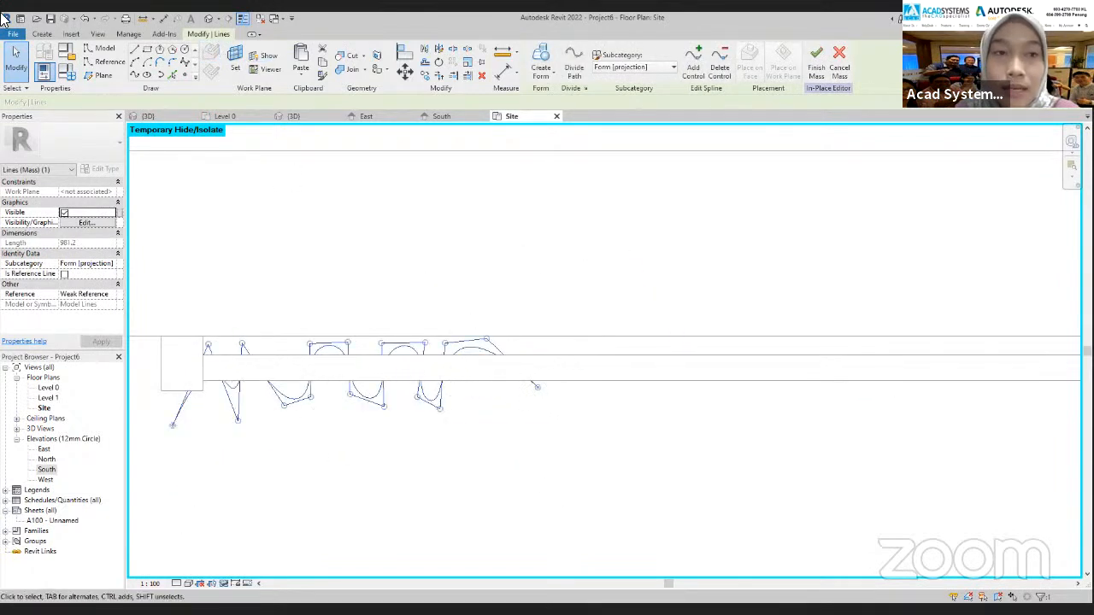
left_click(97, 19)
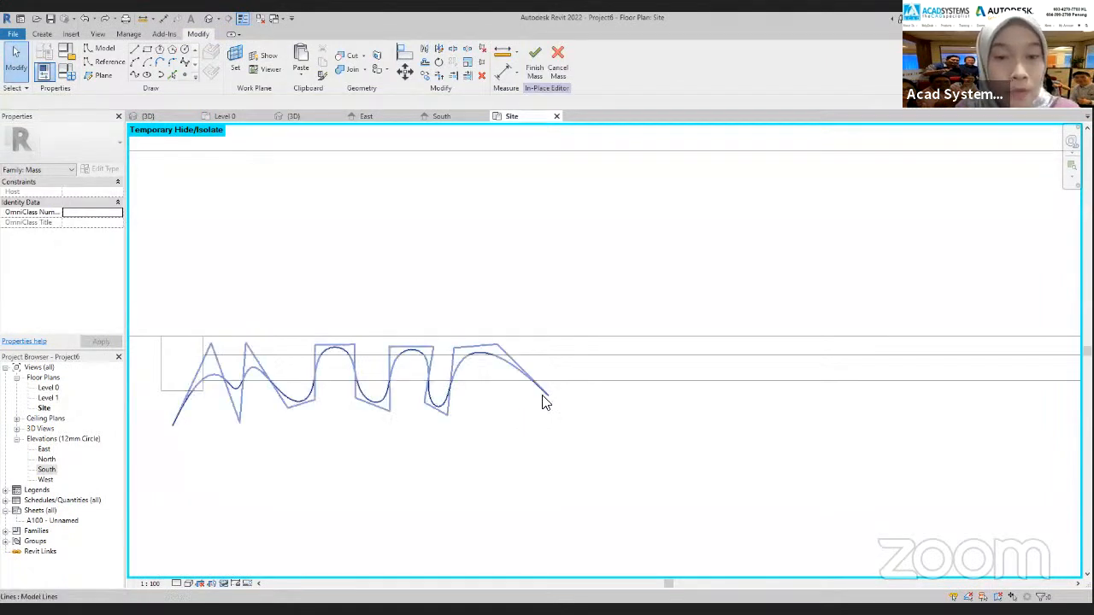
left_click(547, 398)
left_click_drag(547, 397, 532, 394)
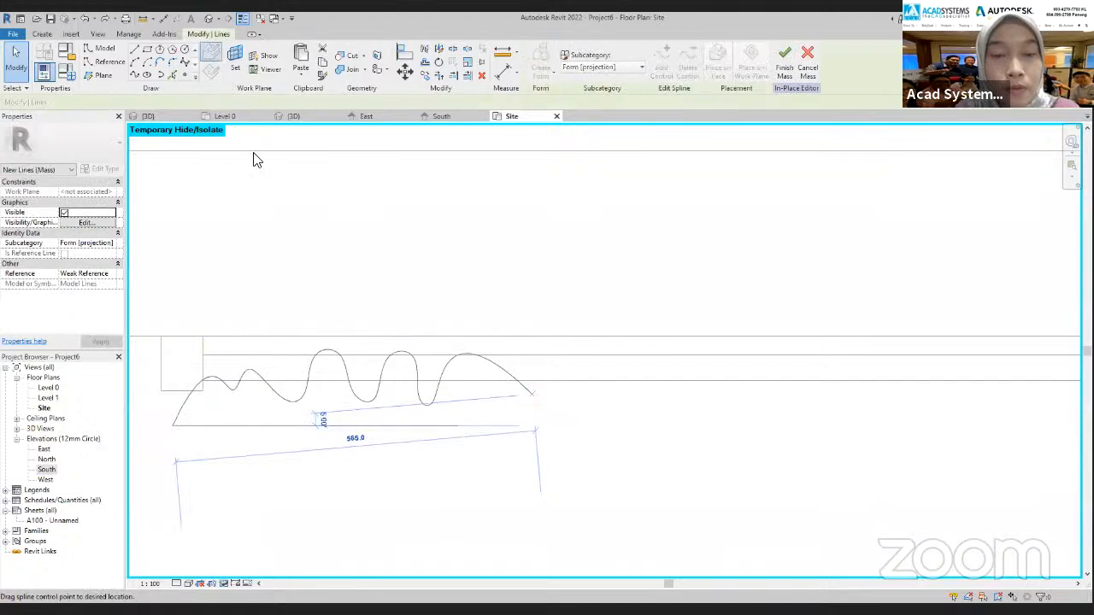
left_click(83, 18)
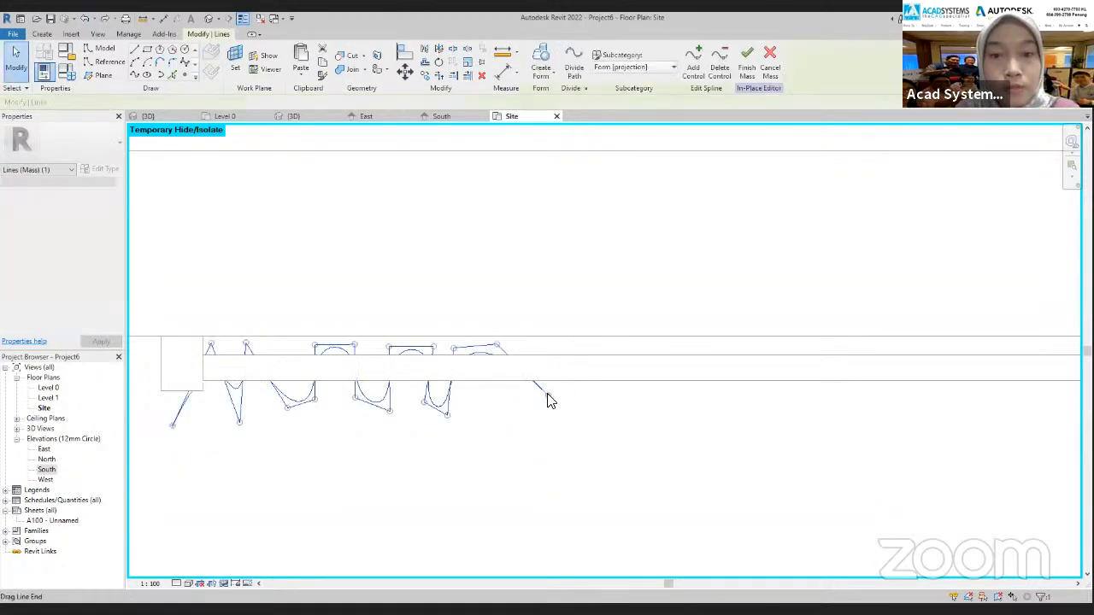
Pull the third-level spline's window-centre end further inward and tighten its last fold to match
left_click_drag(547, 401, 489, 400)
left_click_drag(497, 344, 450, 344)
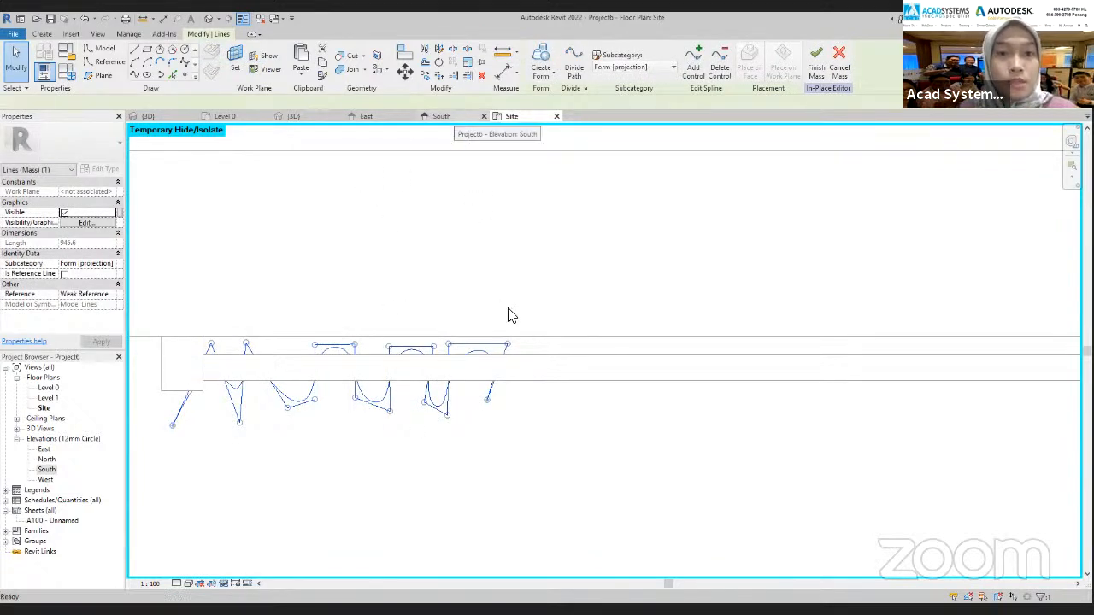
left_click(511, 118)
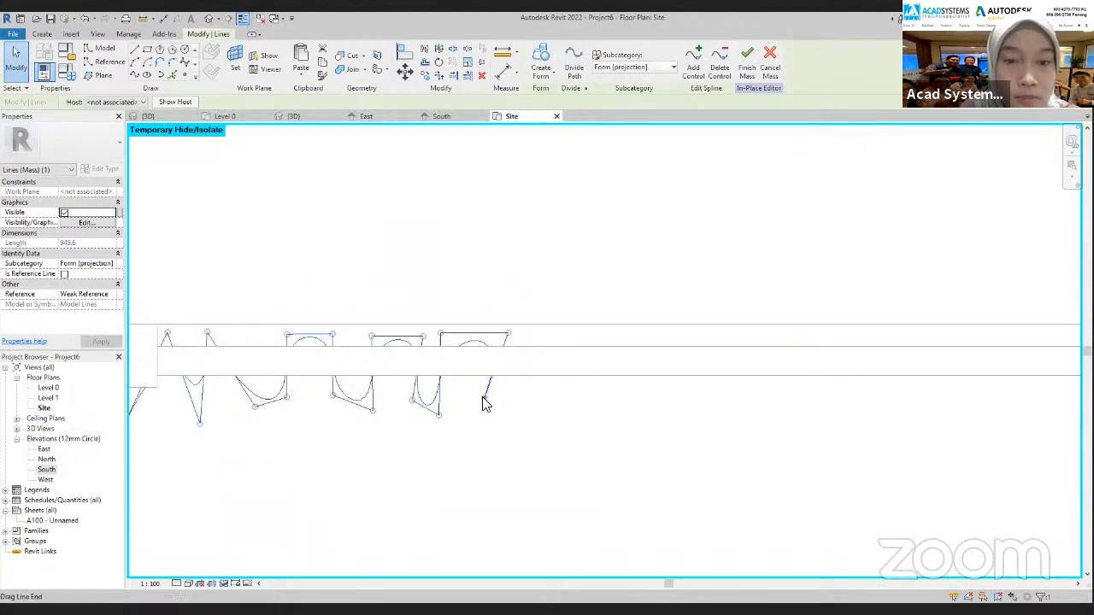
left_click_drag(485, 399, 464, 396)
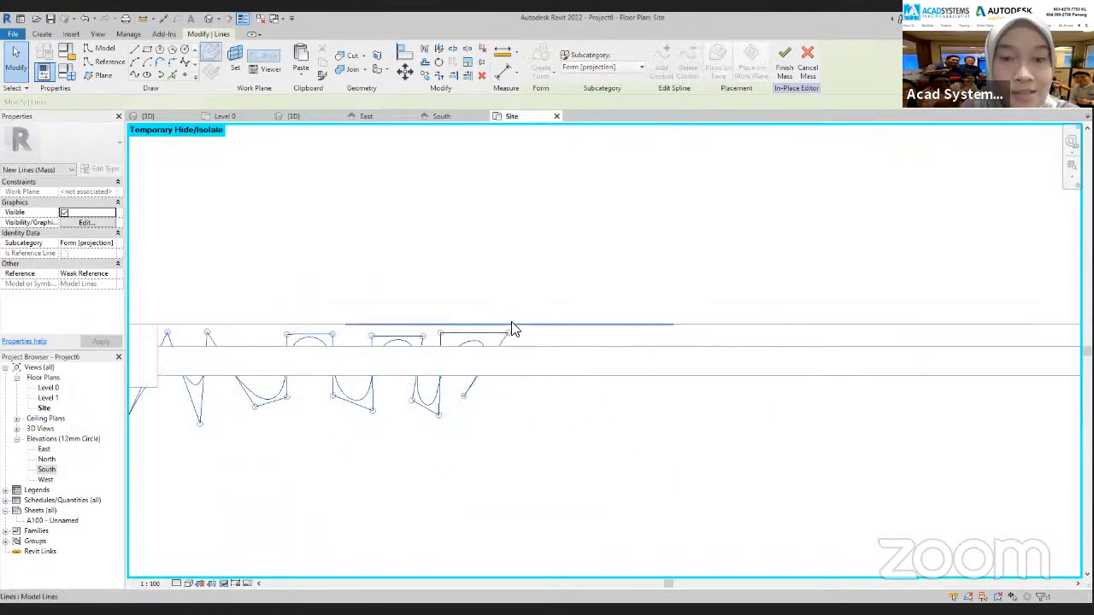
left_click_drag(509, 334, 359, 336)
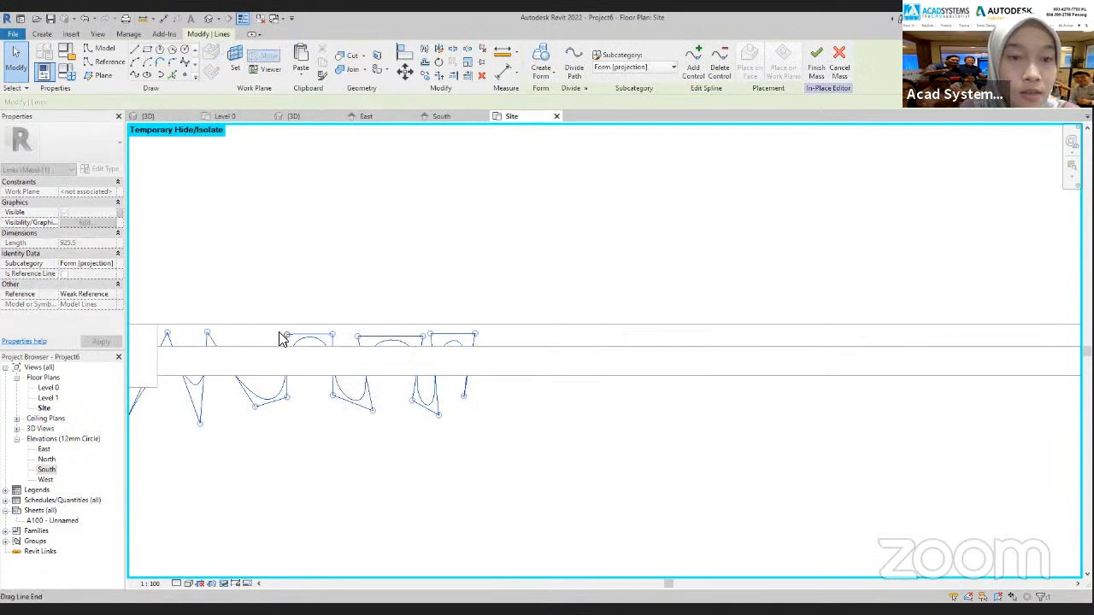
Compress the third-level spline's middle folds toward the outer end and move its window-centre end and last fold in slightly
left_click_drag(287, 334, 240, 333)
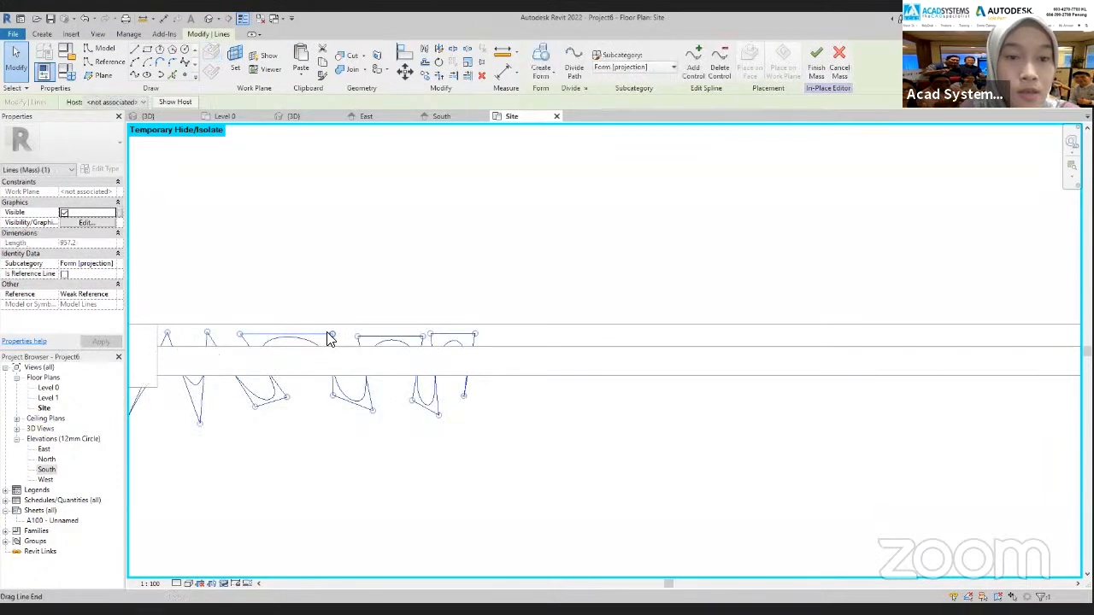
mouse_move(312, 334)
left_mouse_down()
mouse_move(299, 335)
mouse_move(310, 334)
left_mouse_up()
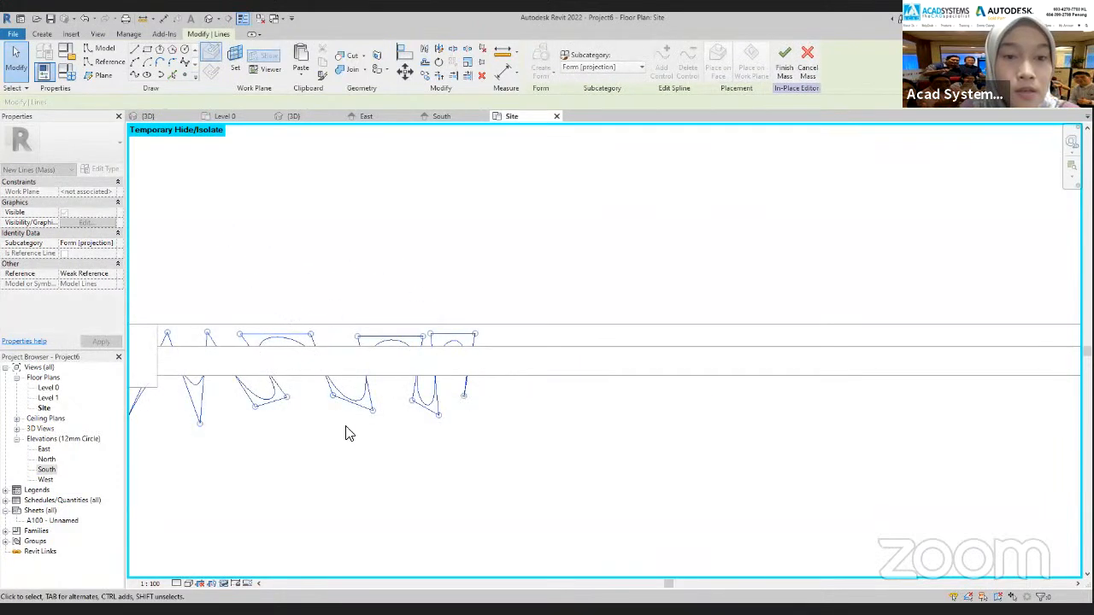
mouse_move(334, 396)
left_mouse_down()
mouse_move(312, 395)
mouse_move(371, 410)
mouse_move(345, 405)
left_mouse_up()
left_click_drag(358, 337, 338, 336)
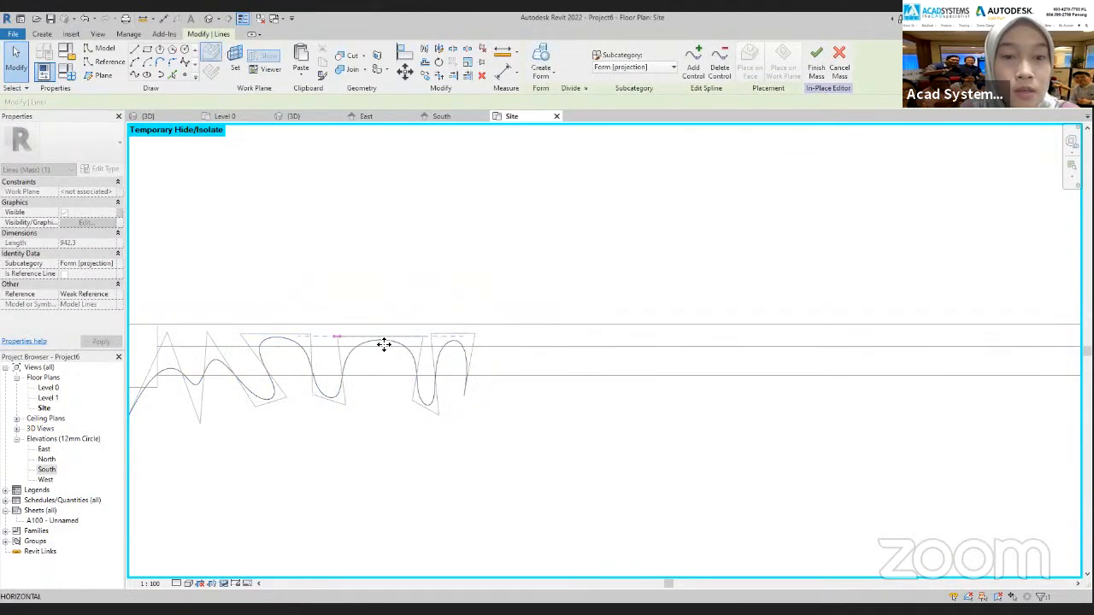
left_click_drag(421, 338, 394, 338)
left_click_drag(413, 401, 447, 394)
left_click_drag(430, 335, 413, 334)
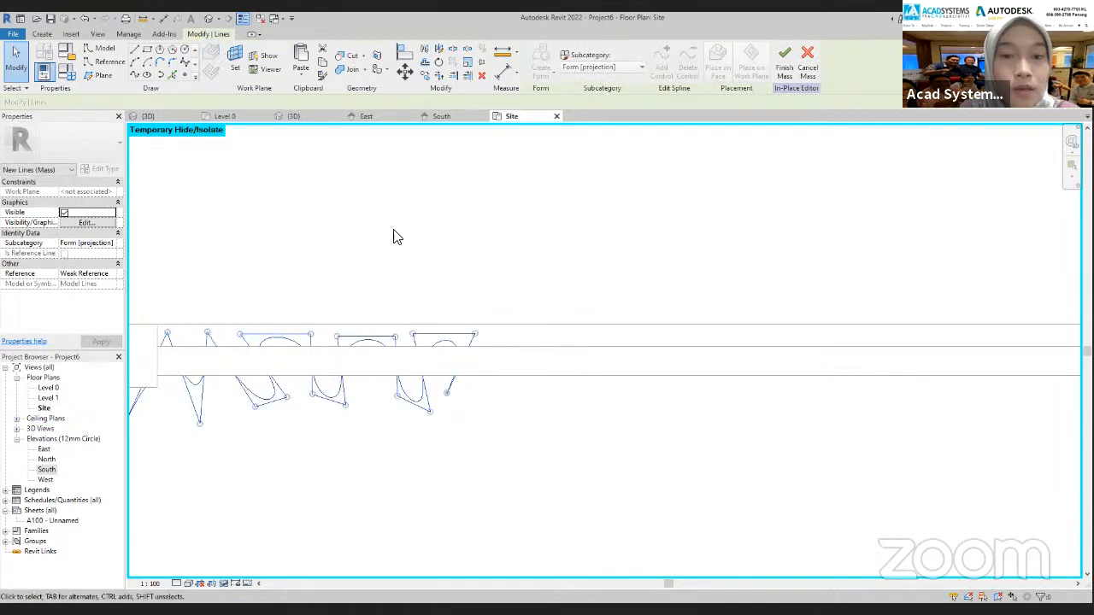
In South, copy the adjusted third-level profile spline straight down onto the fourth reference plane below the window
left_click(441, 118)
scroll(354, 354, "up", 2)
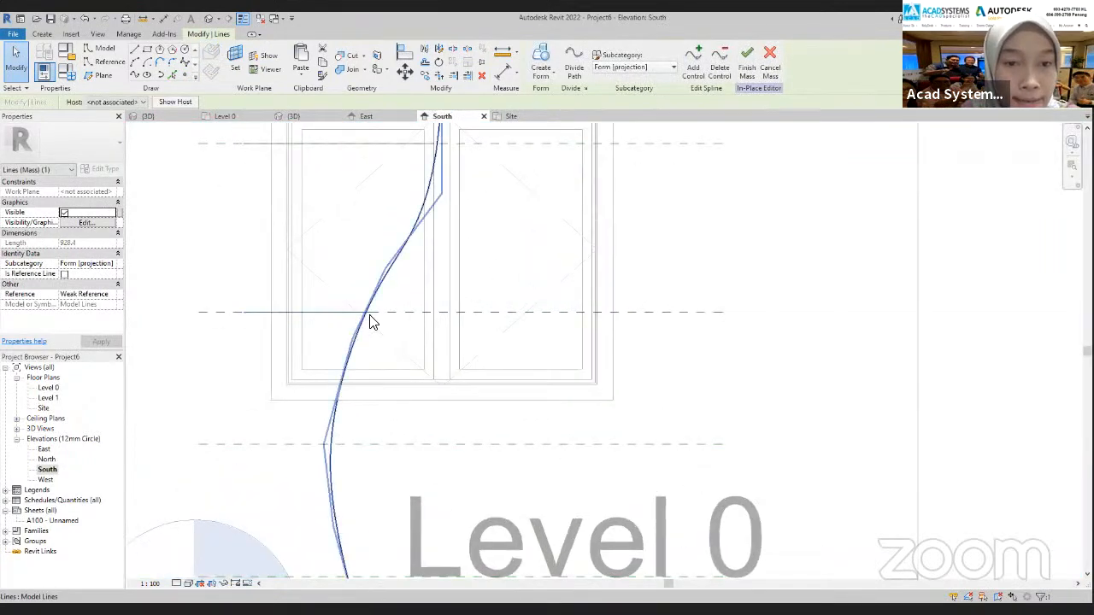
scroll(345, 356, "down", 2)
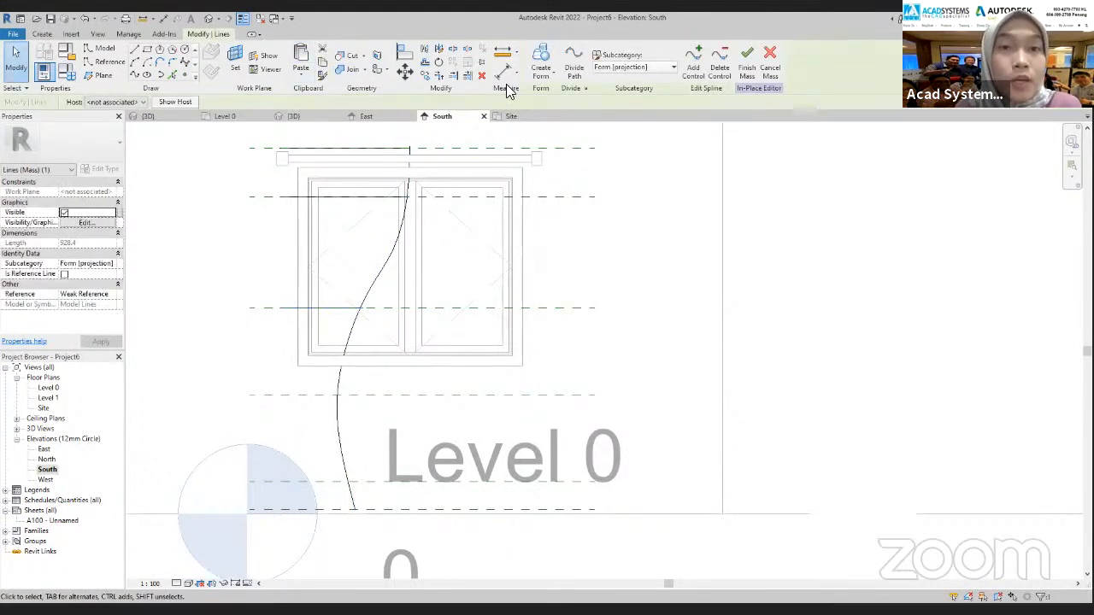
left_click(426, 77)
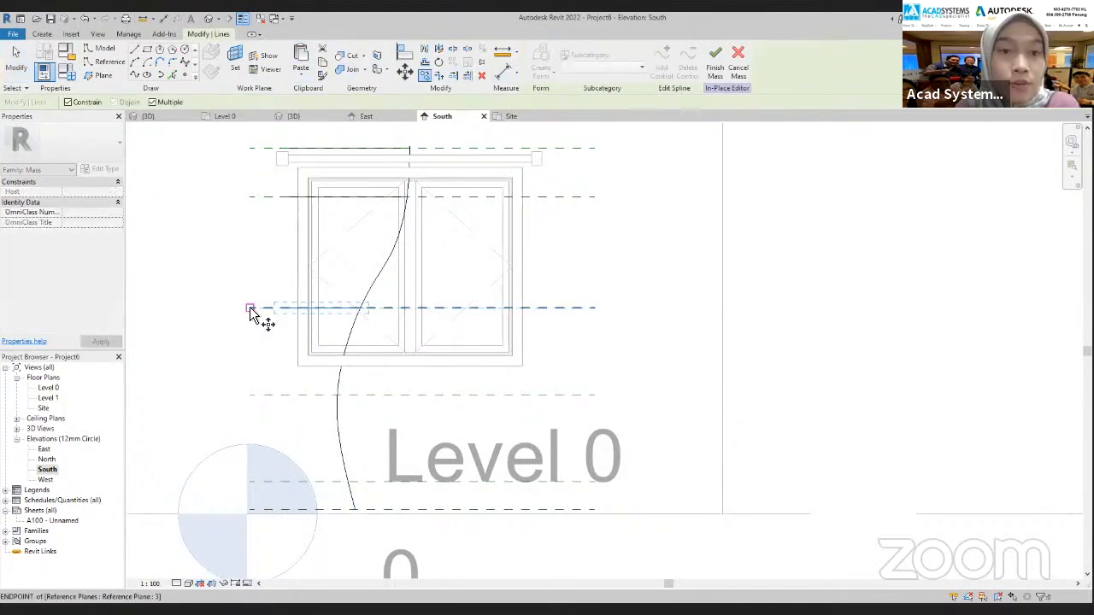
left_click(74, 103)
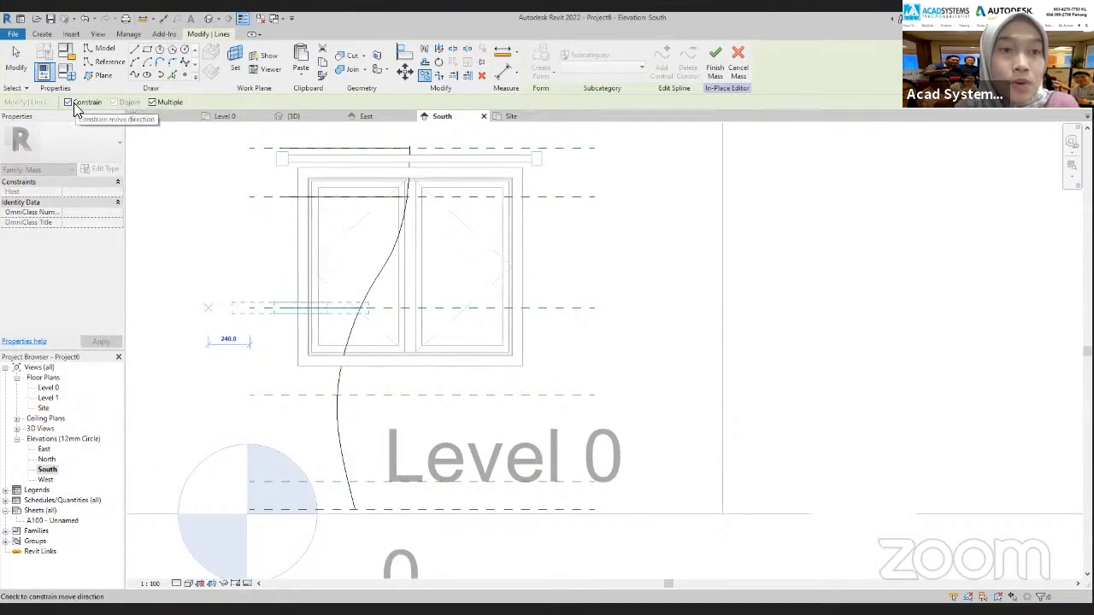
left_click(249, 396)
key("Escape")
key("Escape")
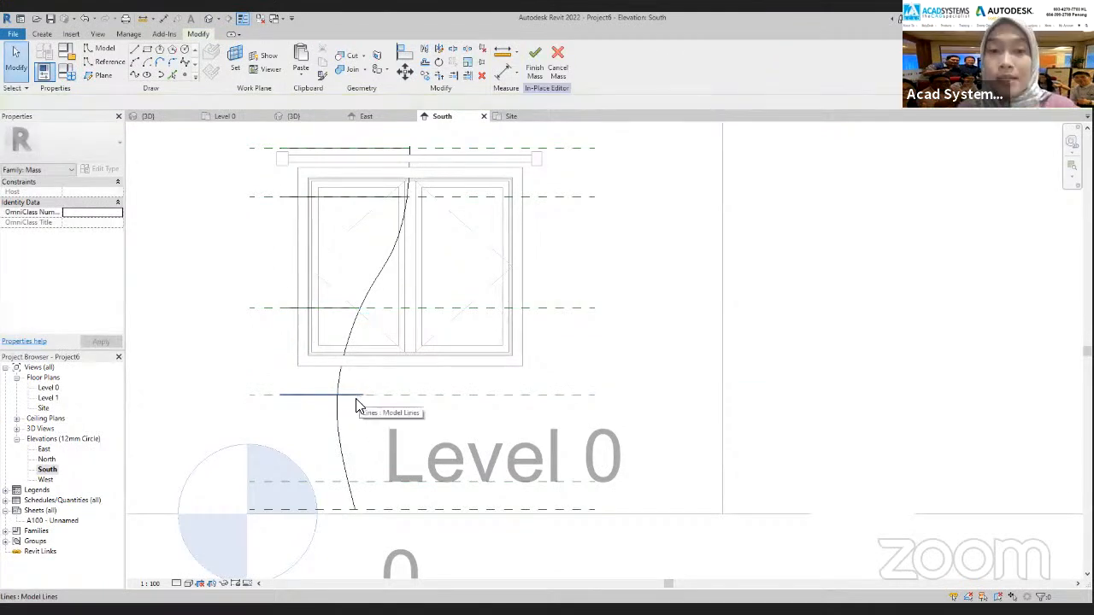
Select the third-level profile spline in South and temporarily hide it in the Site plan
left_click(511, 117)
left_click(442, 116)
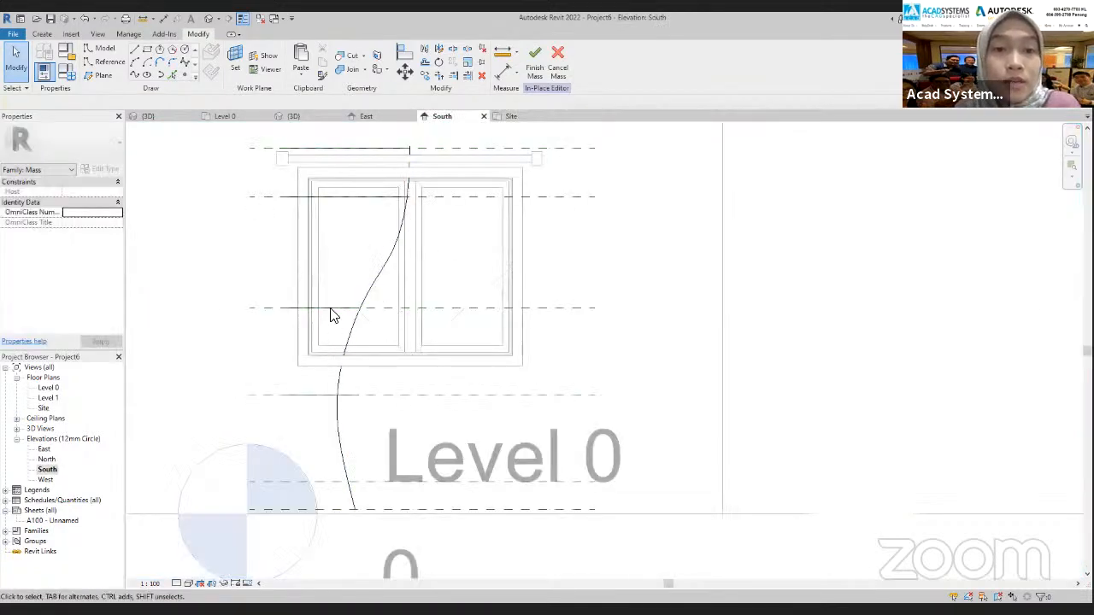
left_click(369, 291)
left_click(509, 120)
left_click(226, 581)
left_click(248, 561)
scroll(238, 408, "up", 2)
middle_click_drag(542, 427, 758, 366)
scroll(758, 366, "down", 1)
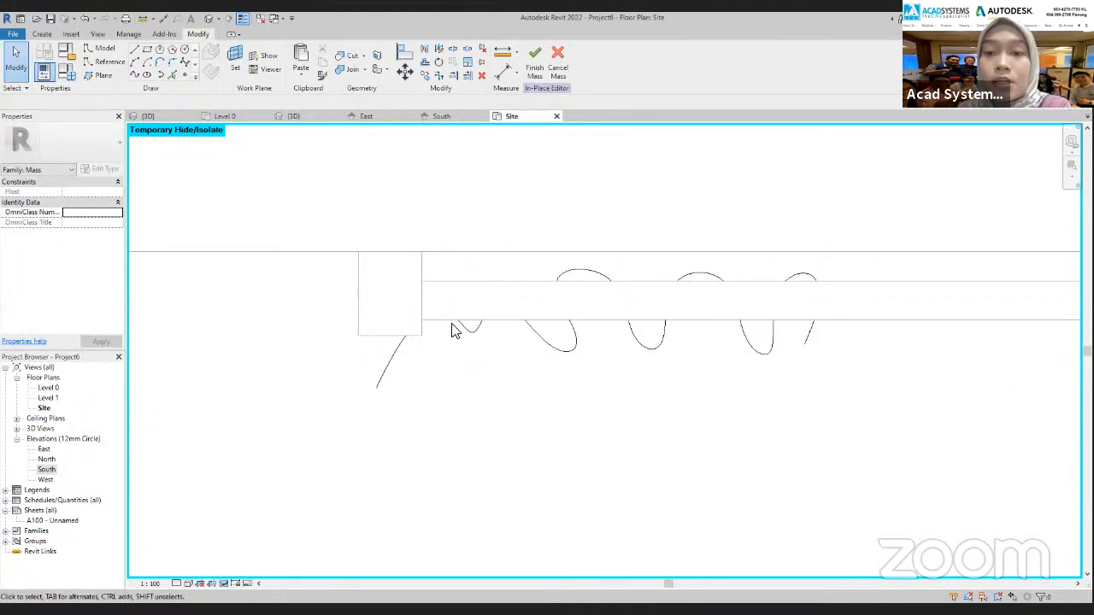
middle_click_drag(578, 355, 492, 385)
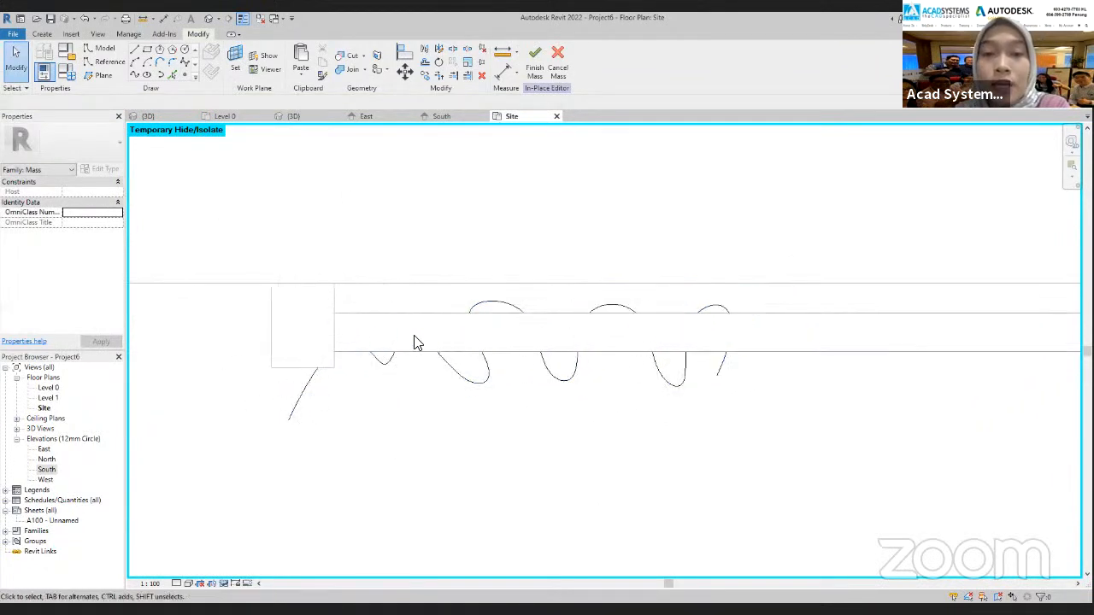
Select the fourth-level profile spline in the Site plan and shift its middle-fold control points toward the outer end
left_click(380, 364)
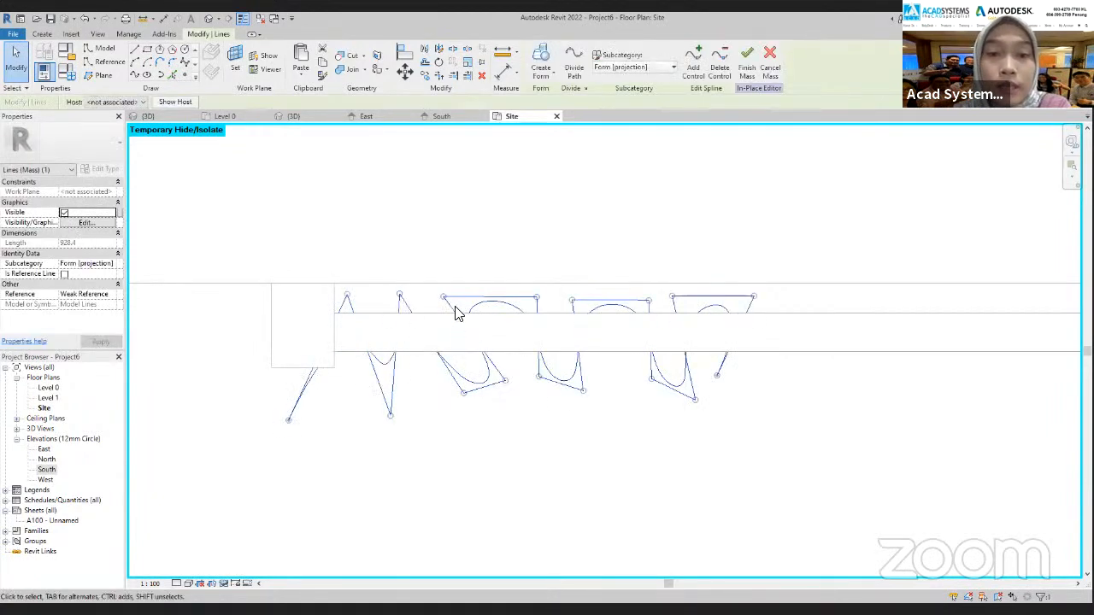
left_click_drag(445, 297, 434, 297)
left_click_drag(538, 298, 503, 299)
left_click_drag(464, 393, 425, 394)
left_click_drag(504, 381, 468, 388)
left_click_drag(538, 377, 493, 375)
left_click_drag(582, 391, 547, 388)
left_click_drag(572, 300, 520, 300)
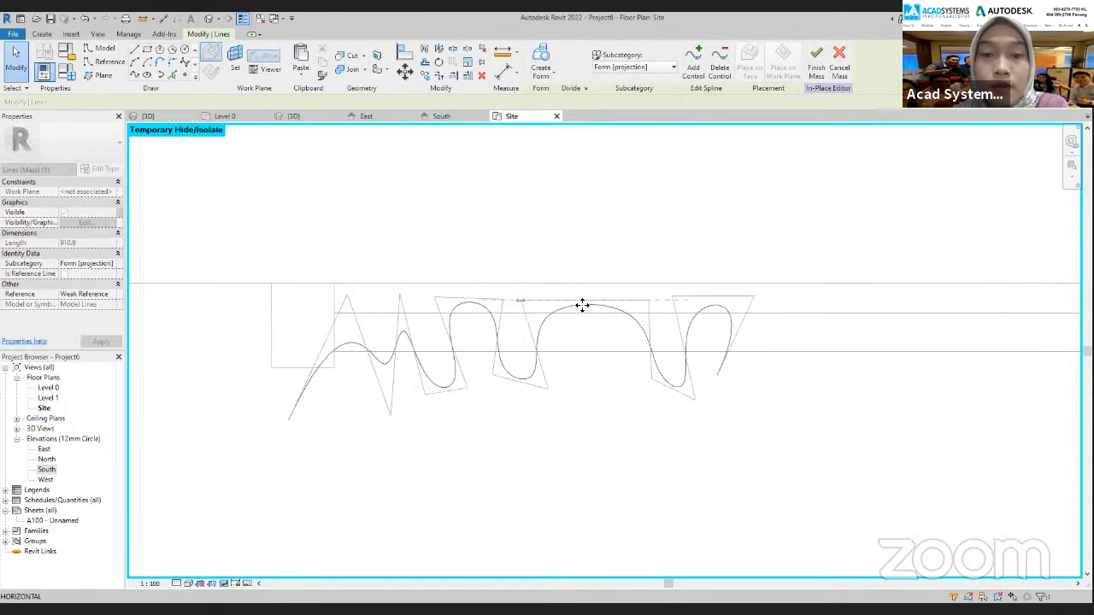
Pull the fourth-level spline's last folds and window-centre end inward, undoing and redoing the end point's move
left_click_drag(650, 306, 603, 384)
left_click_drag(695, 400, 647, 396)
left_click_drag(672, 297, 617, 305)
left_click_drag(753, 296, 686, 299)
left_click_drag(717, 376, 685, 376)
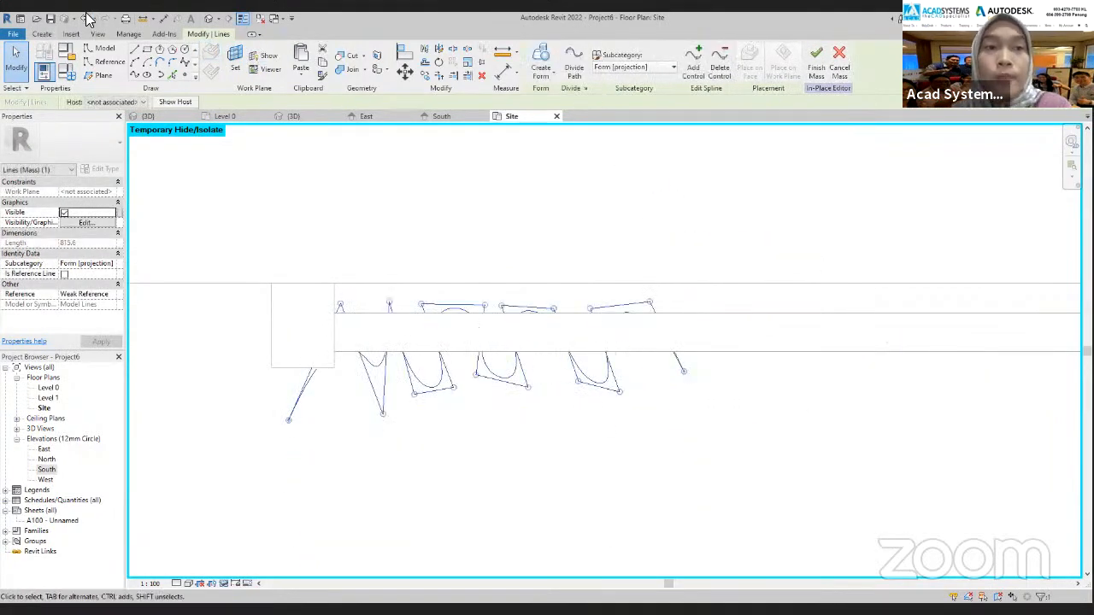
left_click(85, 18)
left_click(715, 373)
left_click_drag(714, 386, 668, 374)
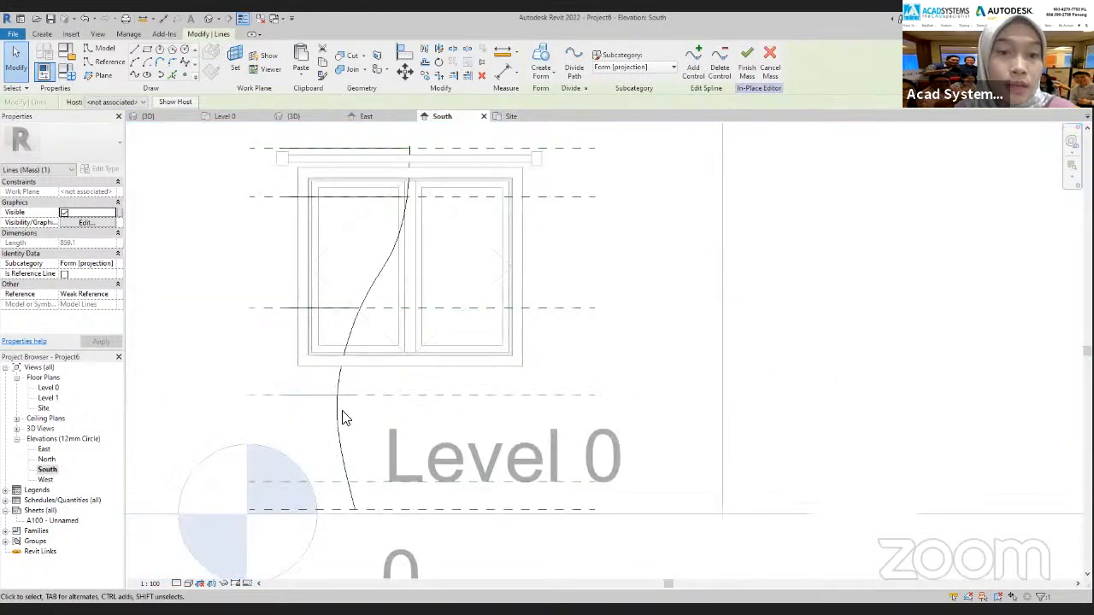
Narrow the fourth-level spline's last fold and end further inward in Site, then compare its width with the guide spline in South
left_click(513, 117)
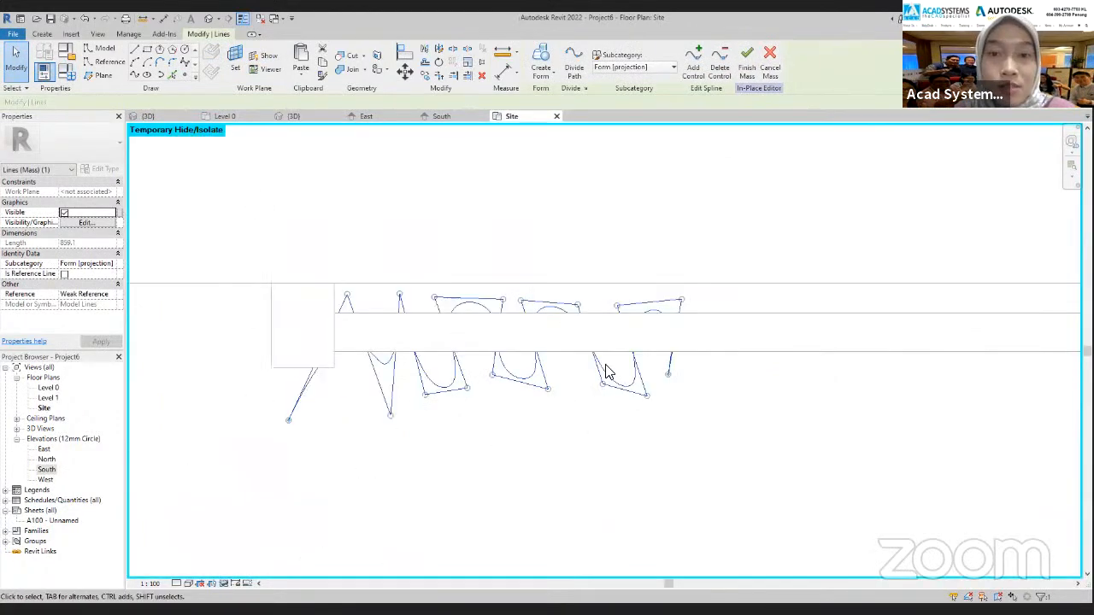
left_click_drag(602, 384, 571, 382)
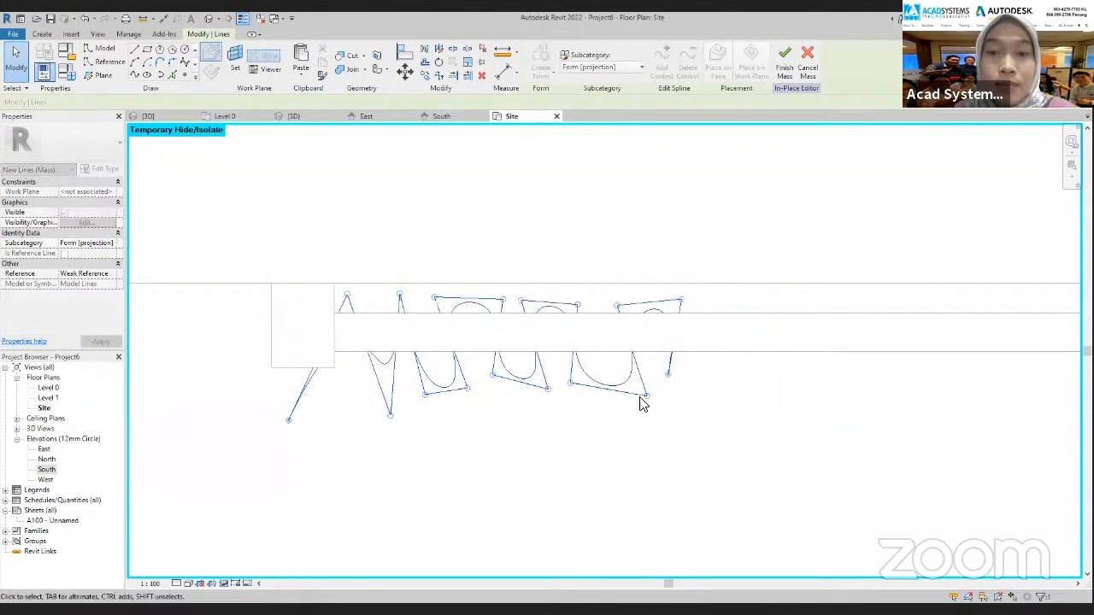
left_click_drag(647, 397, 617, 394)
left_click_drag(616, 306, 598, 301)
left_click_drag(682, 300, 643, 302)
left_click_drag(664, 370, 636, 375)
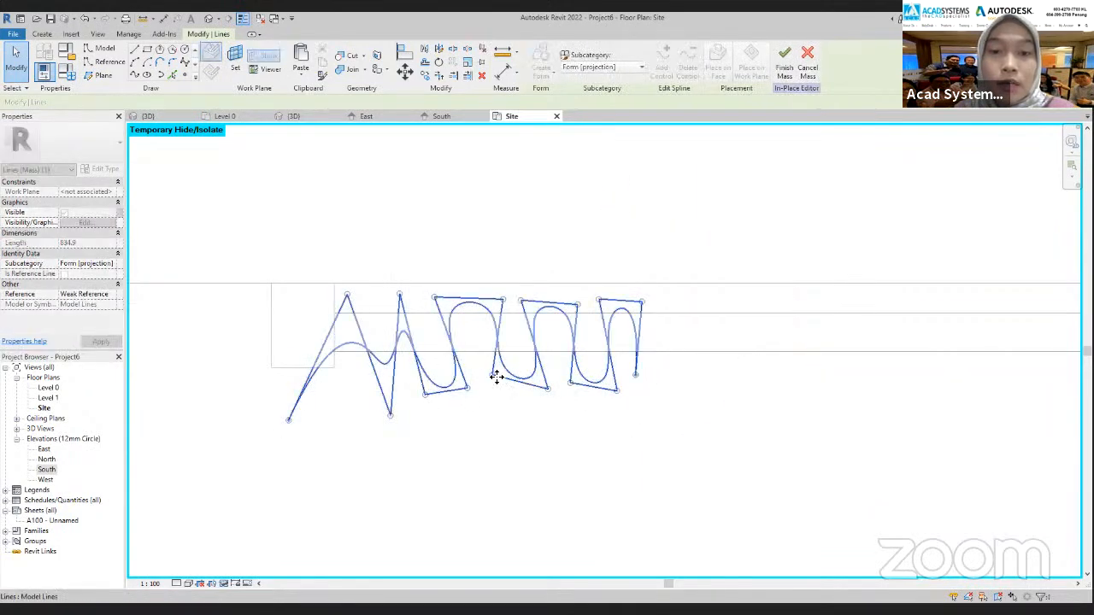
left_click(450, 117)
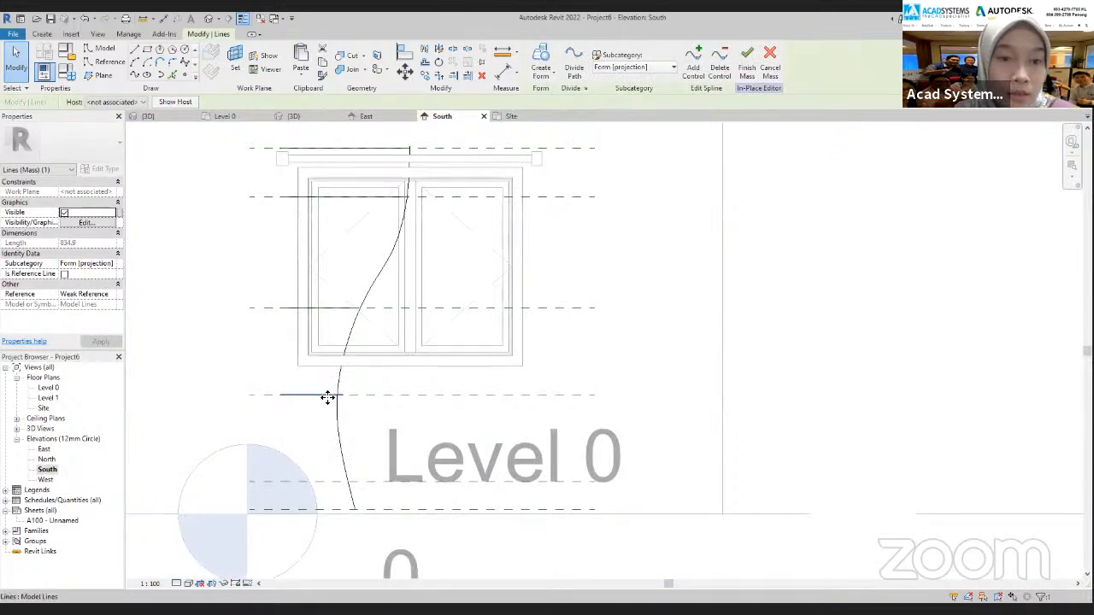
Back in Site, tighten the fourth-level spline's middle folds toward the outer end
left_click(514, 118)
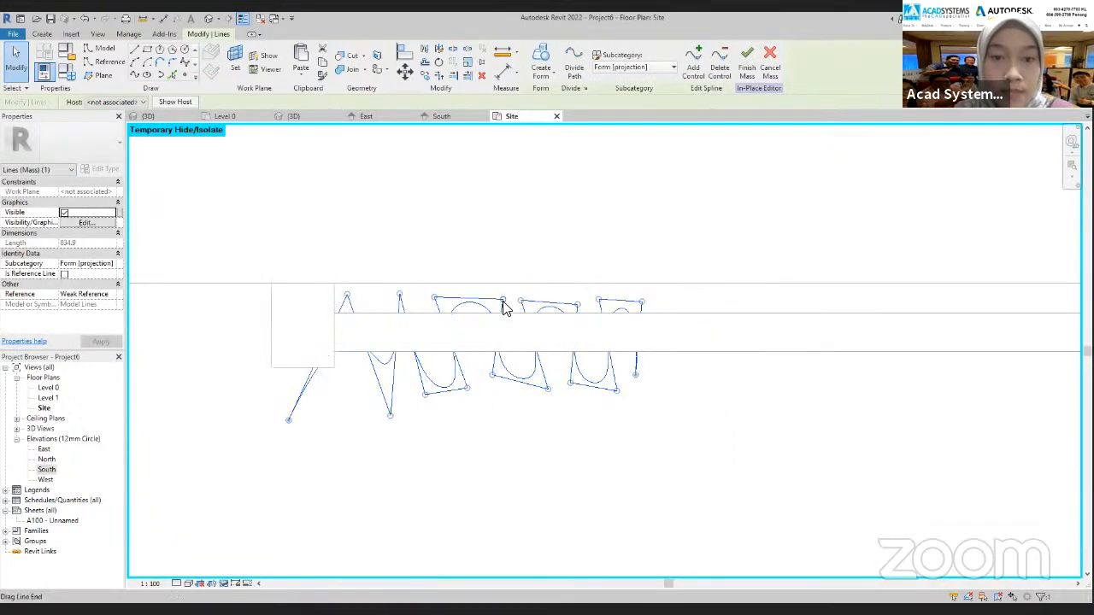
left_click_drag(502, 301, 479, 301)
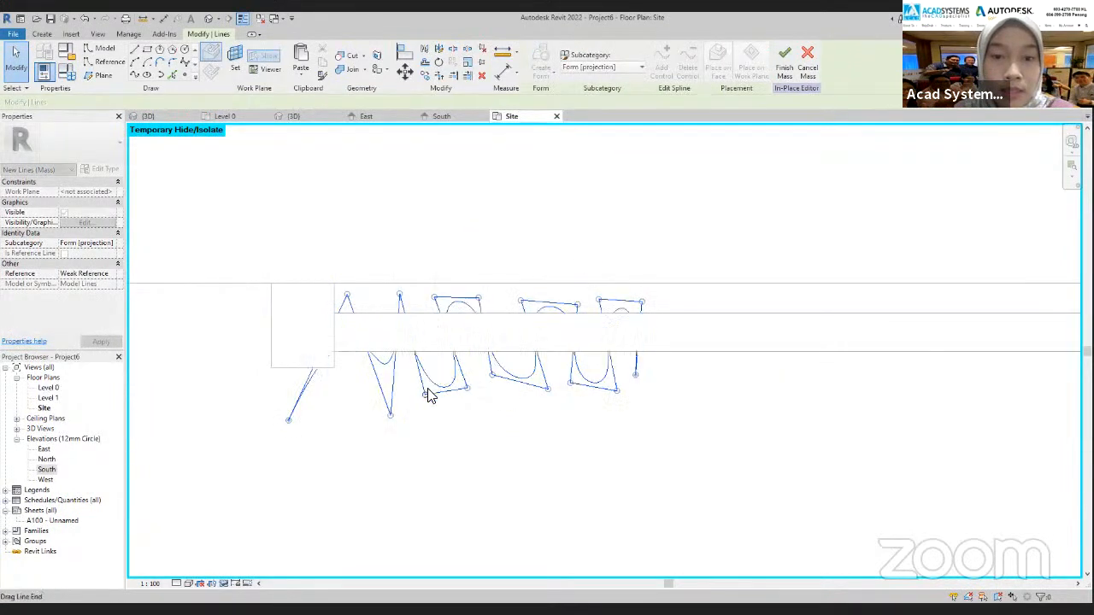
left_click_drag(427, 395, 476, 377)
left_click_drag(547, 391, 522, 382)
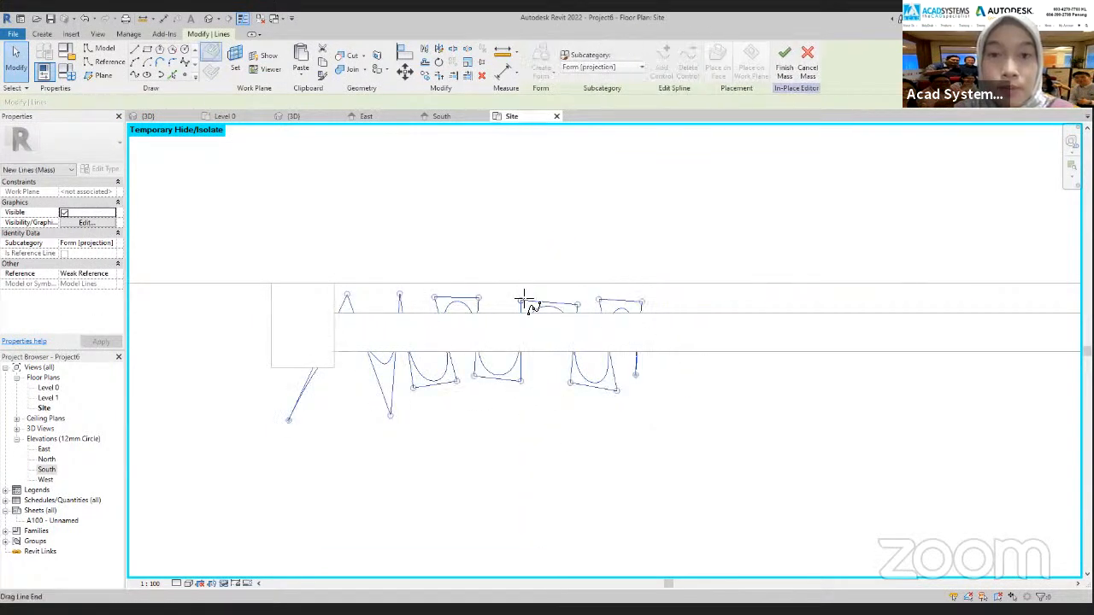
left_click_drag(576, 310, 556, 303)
Compress the fourth-level spline's last folds and window-centre end to match, and check it against the guide spline in South
left_click_drag(573, 385, 541, 381)
left_click_drag(613, 392, 598, 384)
left_click_drag(598, 301, 572, 303)
left_click_drag(644, 304, 623, 301)
left_click_drag(643, 373, 622, 374)
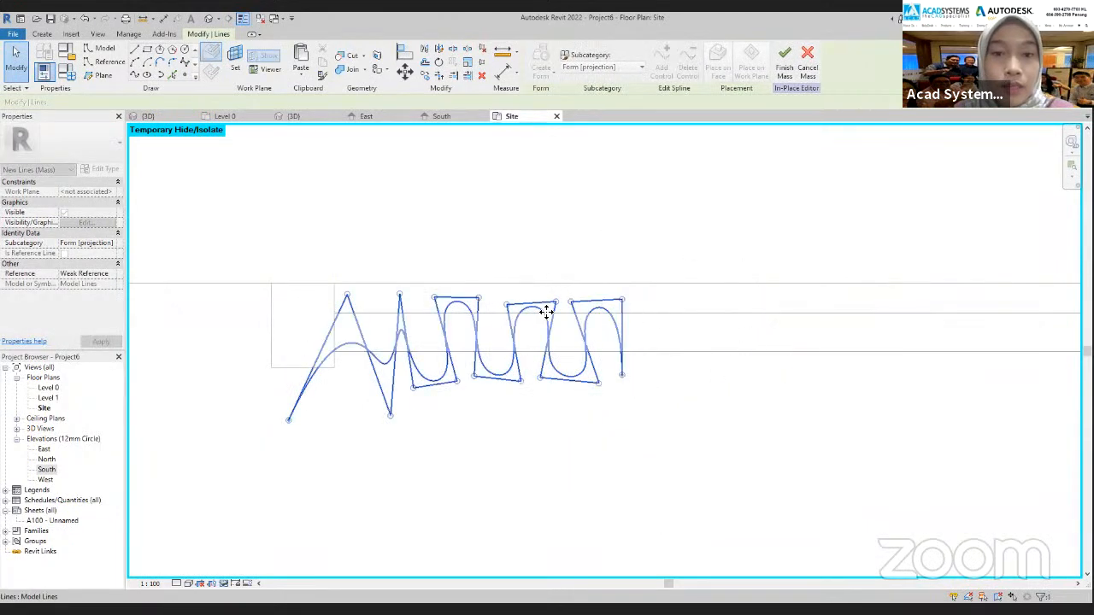
left_click(462, 116)
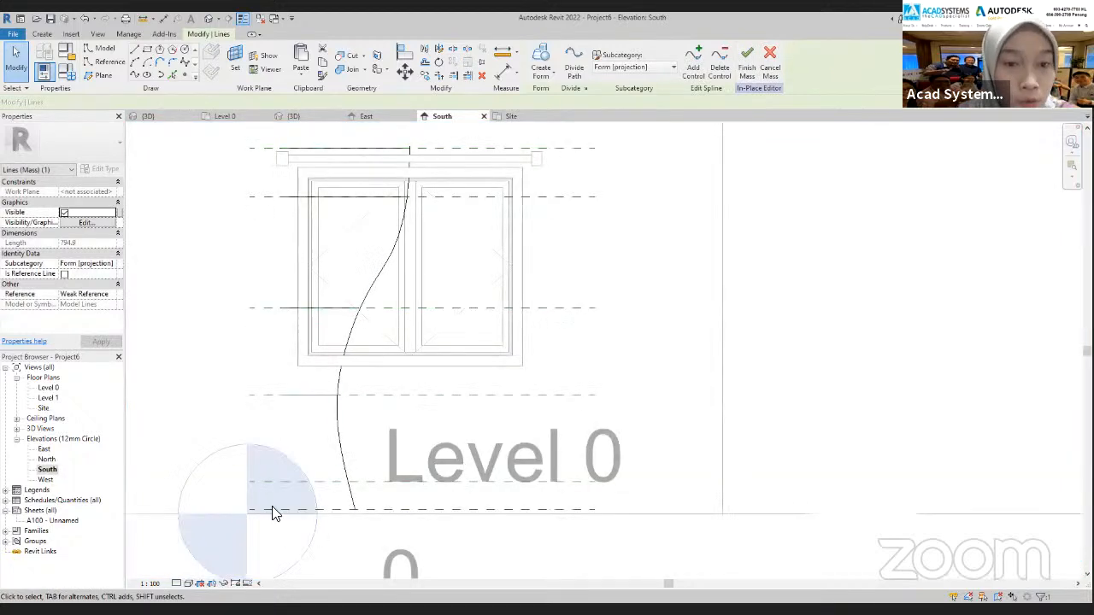
In South, copy the third-level profile spline straight down onto the fifth reference plane
scroll(335, 440, "up", 2)
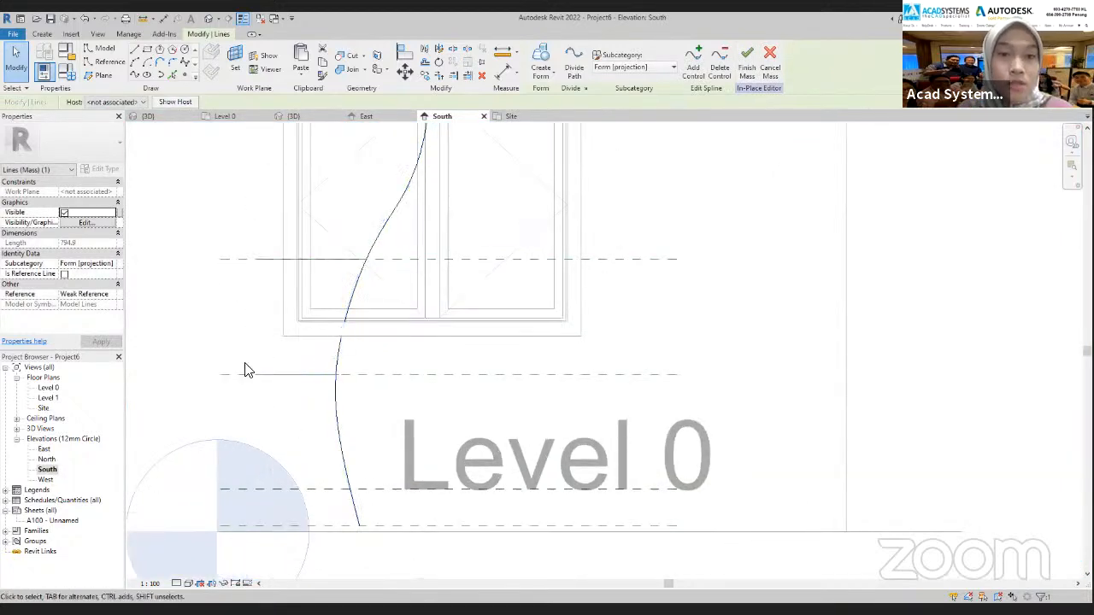
left_click(309, 301)
left_click(291, 260)
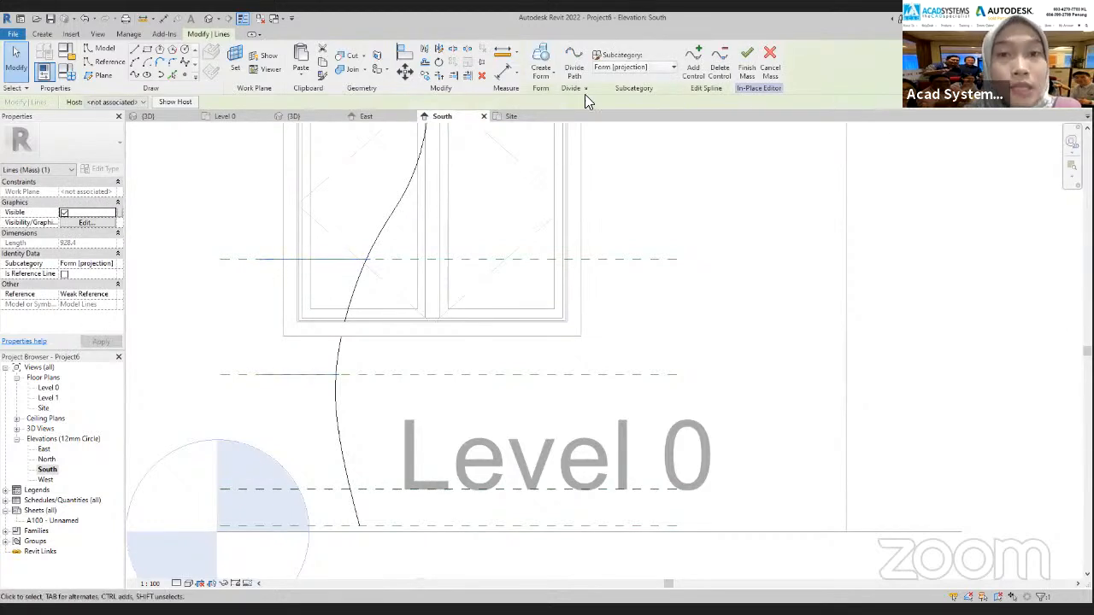
left_click(427, 76)
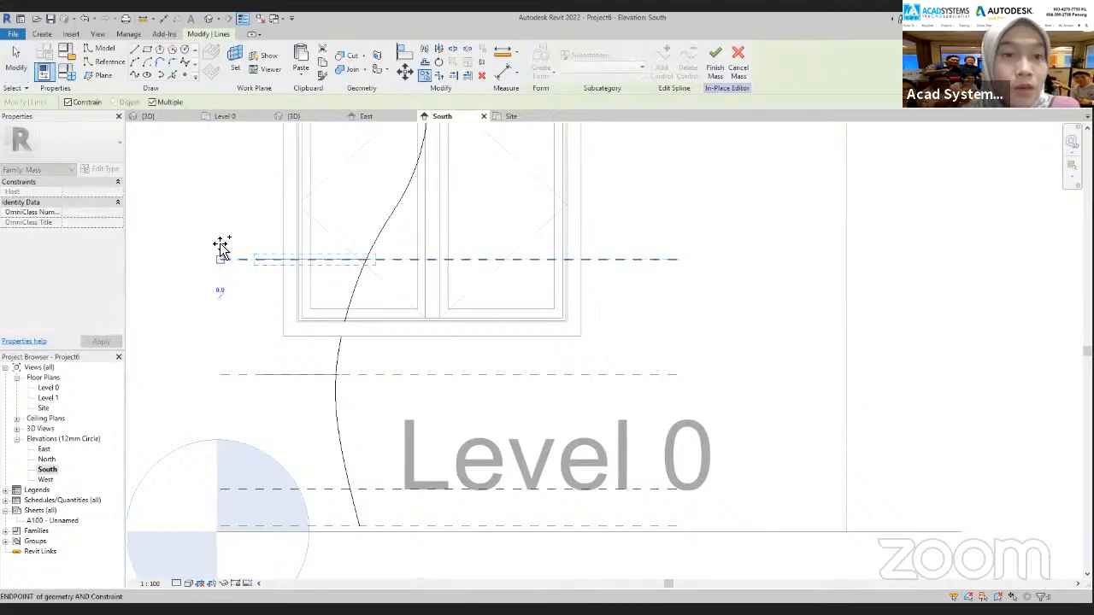
left_click(224, 493)
key("Escape")
key("Escape")
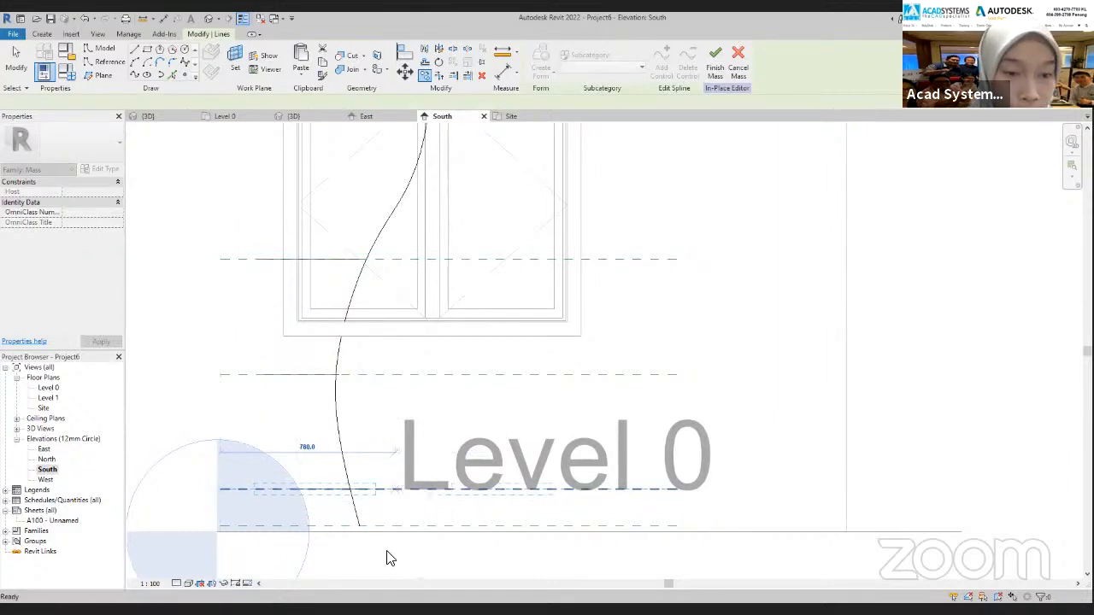
Select the fourth-level profile spline in South and temporarily hide it in the Site plan
left_click(363, 511)
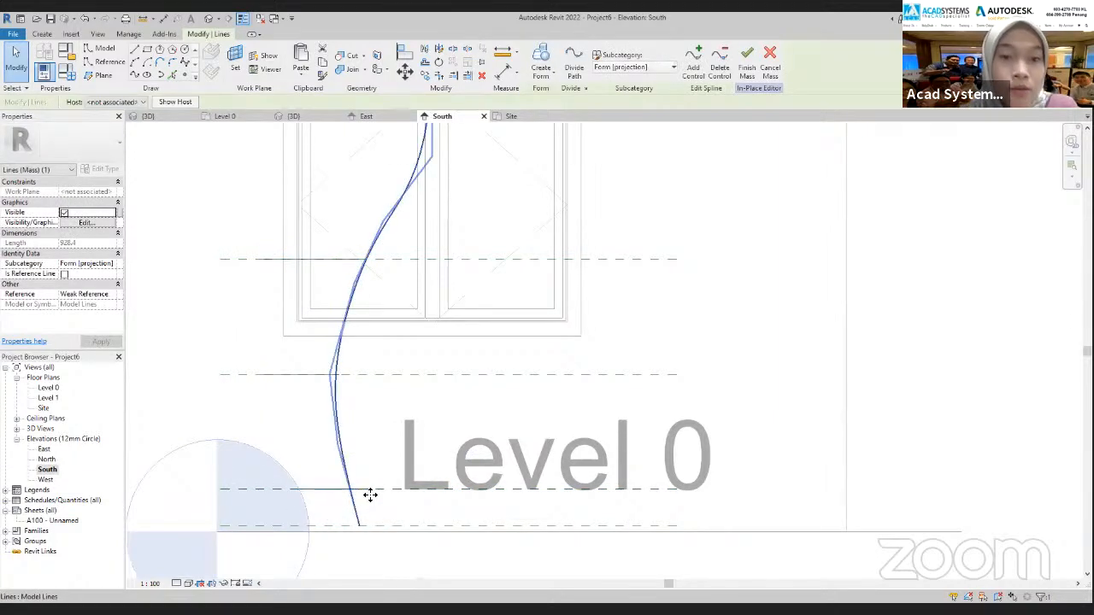
left_click(515, 116)
key("Escape")
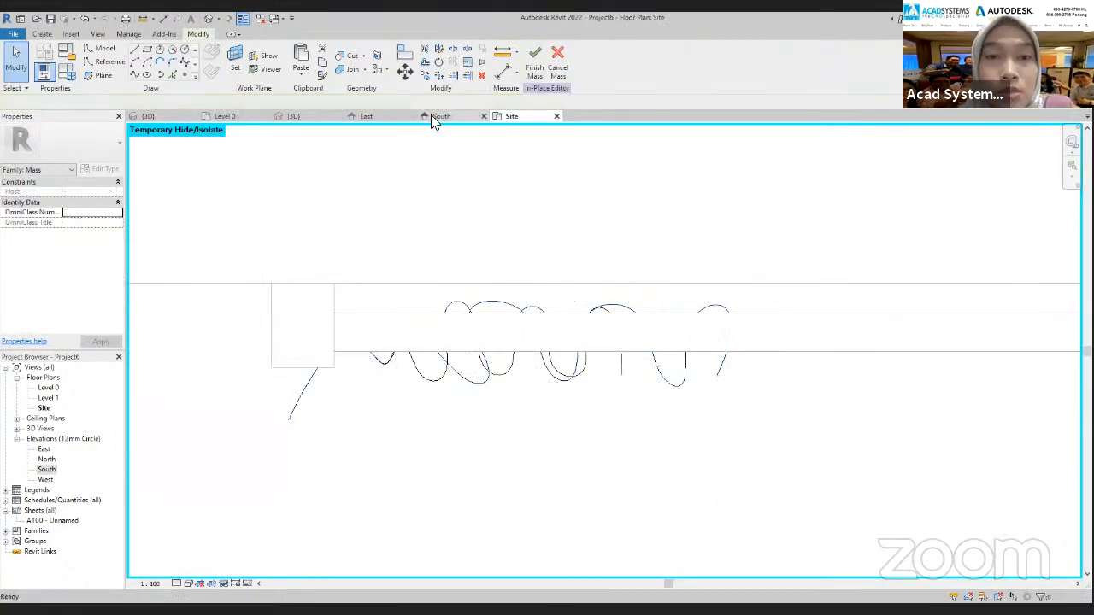
left_click(432, 116)
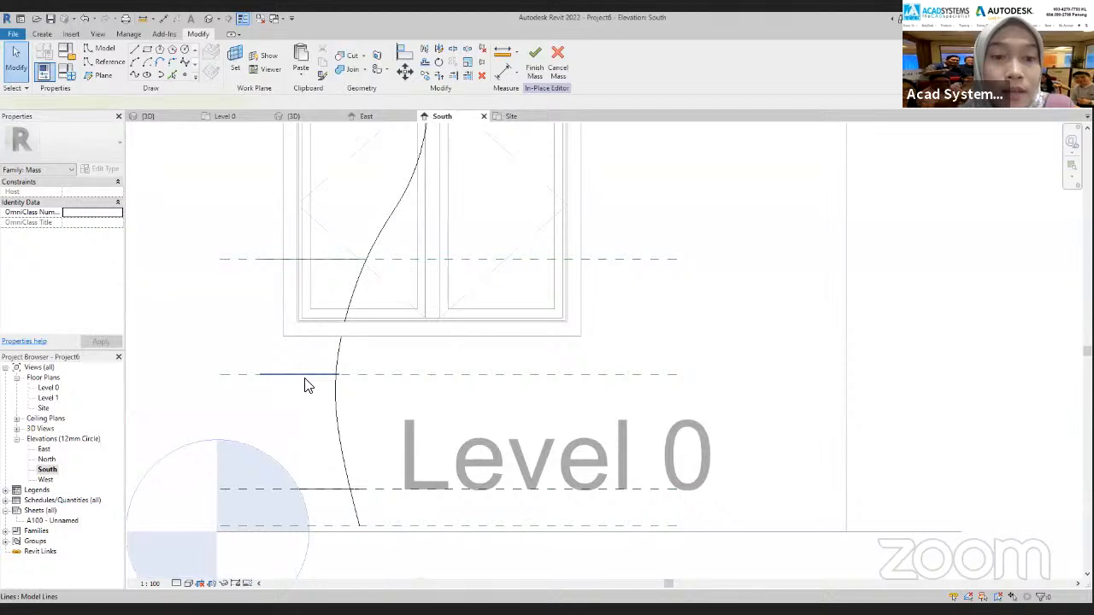
left_click(305, 377)
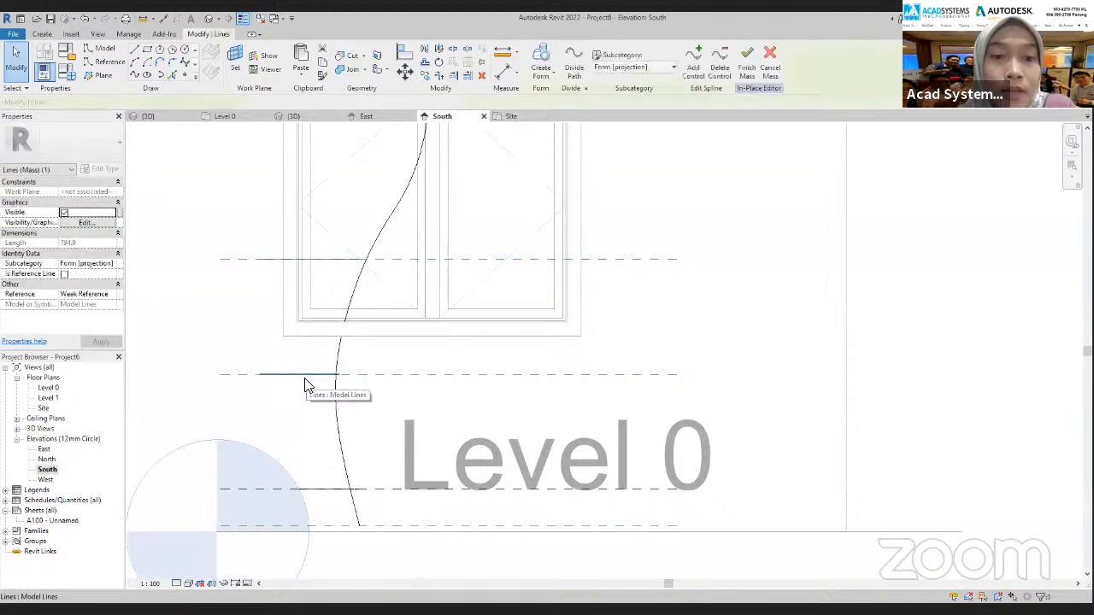
left_click(509, 118)
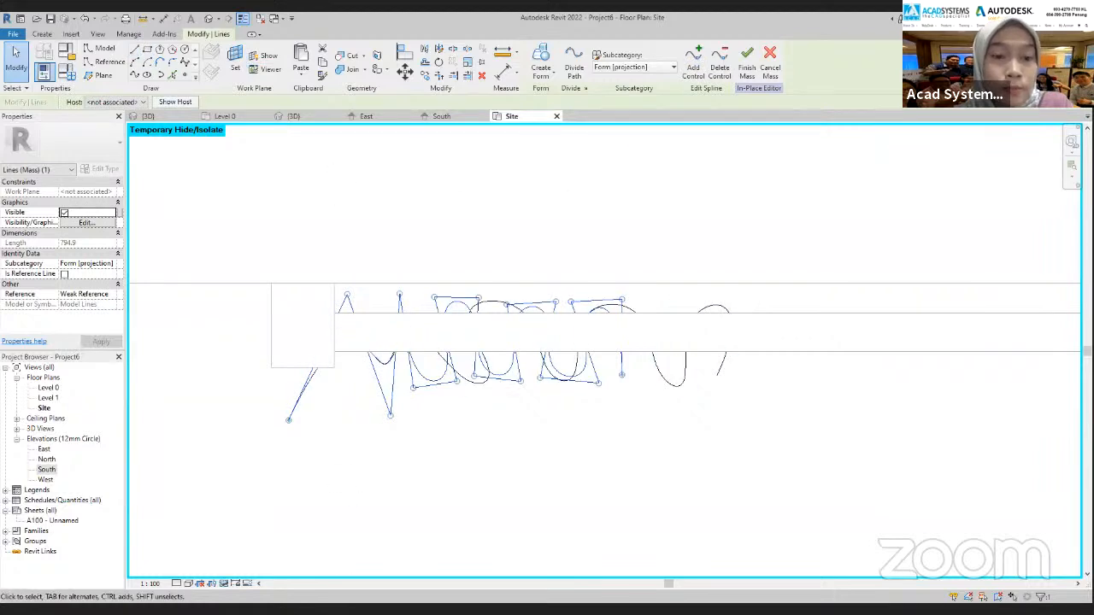
left_click(227, 584)
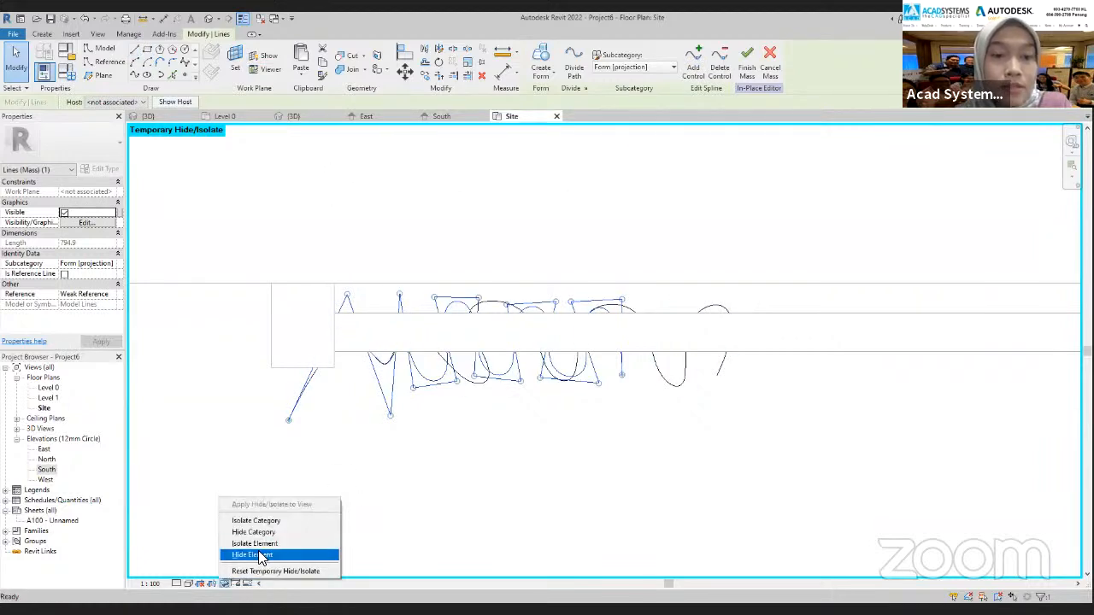
left_click(259, 556)
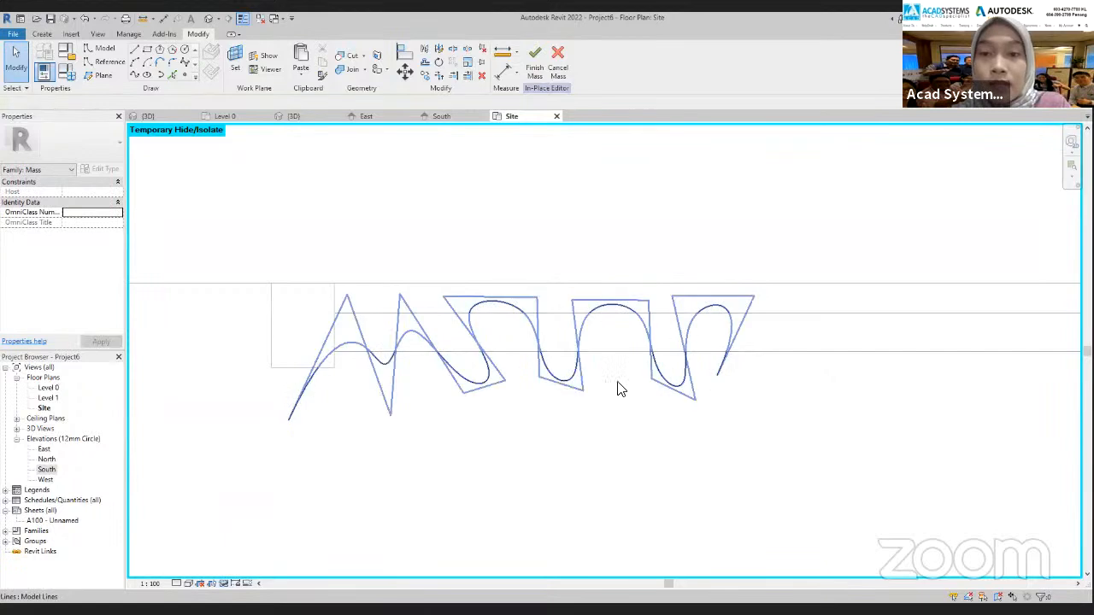
Select the fifth-level profile spline in Site and shift its middle-fold control points toward the outer end
left_click(380, 362)
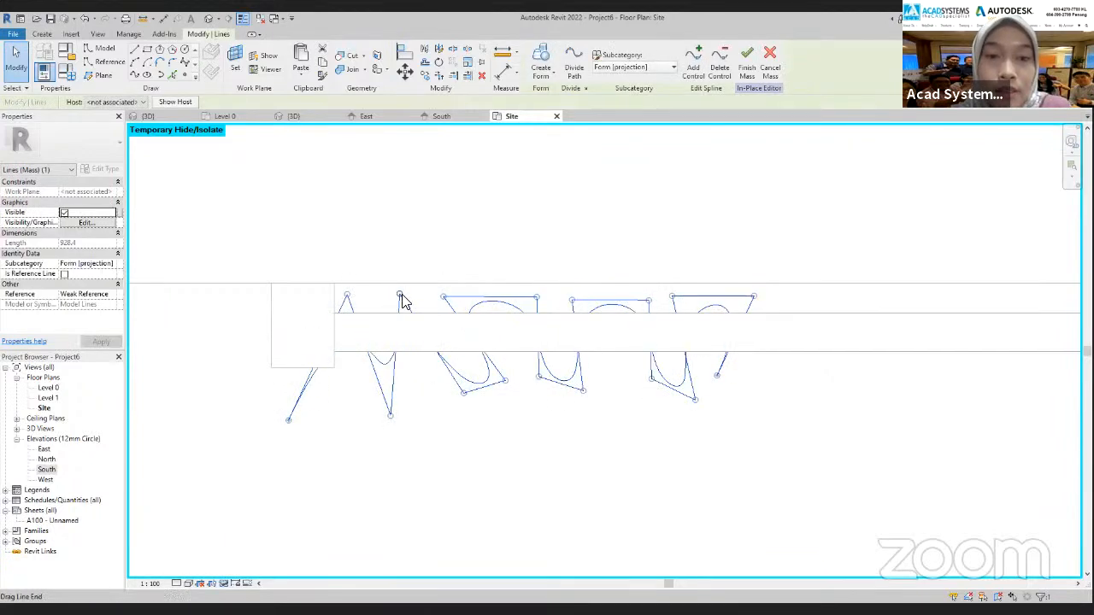
mouse_move(462, 393)
left_mouse_down()
mouse_move(427, 398)
mouse_move(483, 385)
mouse_move(467, 383)
left_mouse_up()
left_click_drag(444, 297, 421, 298)
left_click_drag(534, 305, 503, 377)
left_click_drag(583, 391, 547, 394)
left_click_drag(572, 300, 530, 300)
Pull the fifth-level spline's last folds and window-centre end inward to narrow the profile
left_click_drag(651, 379, 588, 387)
left_click_drag(648, 301, 594, 303)
left_click_drag(711, 412, 614, 397)
left_click_drag(671, 298, 624, 297)
left_click_drag(754, 296, 692, 300)
left_click_drag(724, 379, 664, 376)
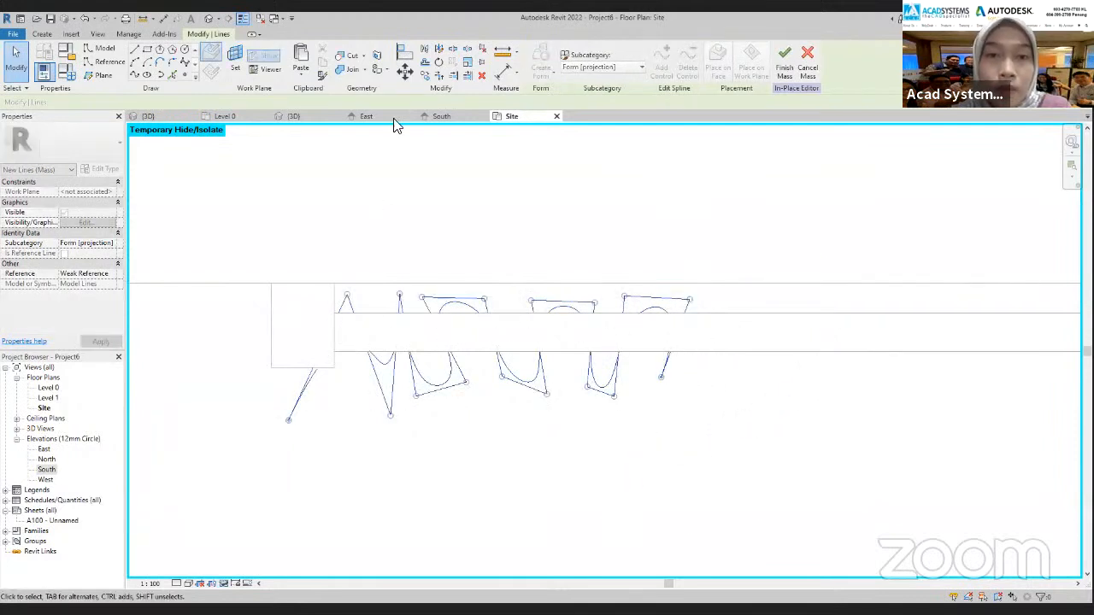
In South, copy the narrowed fifth-level profile spline straight down onto the lowest reference plane
left_click(440, 116)
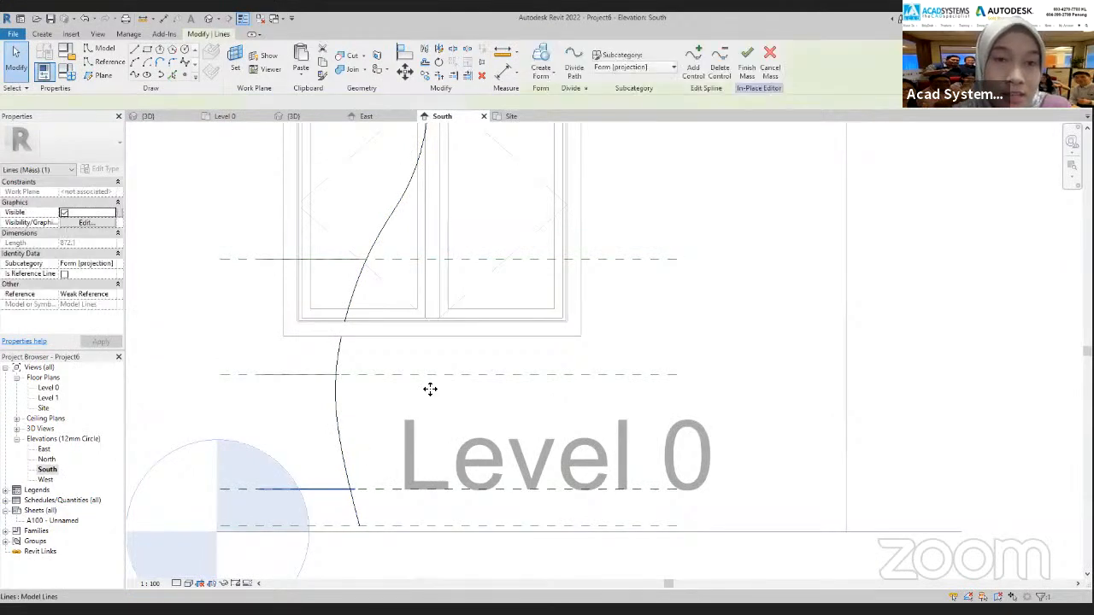
left_click(425, 75)
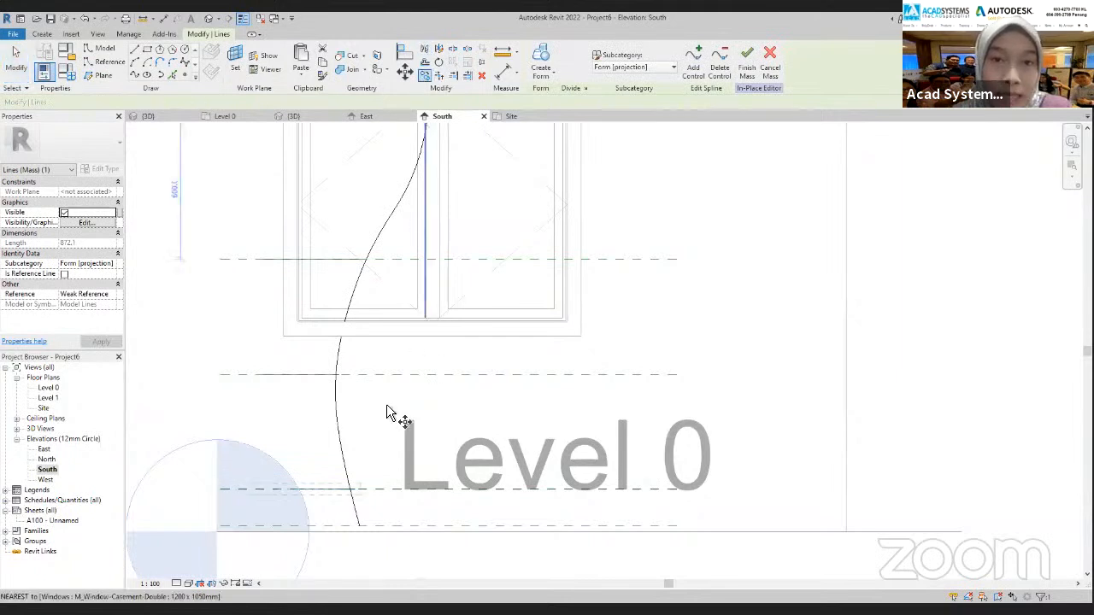
left_click(223, 488)
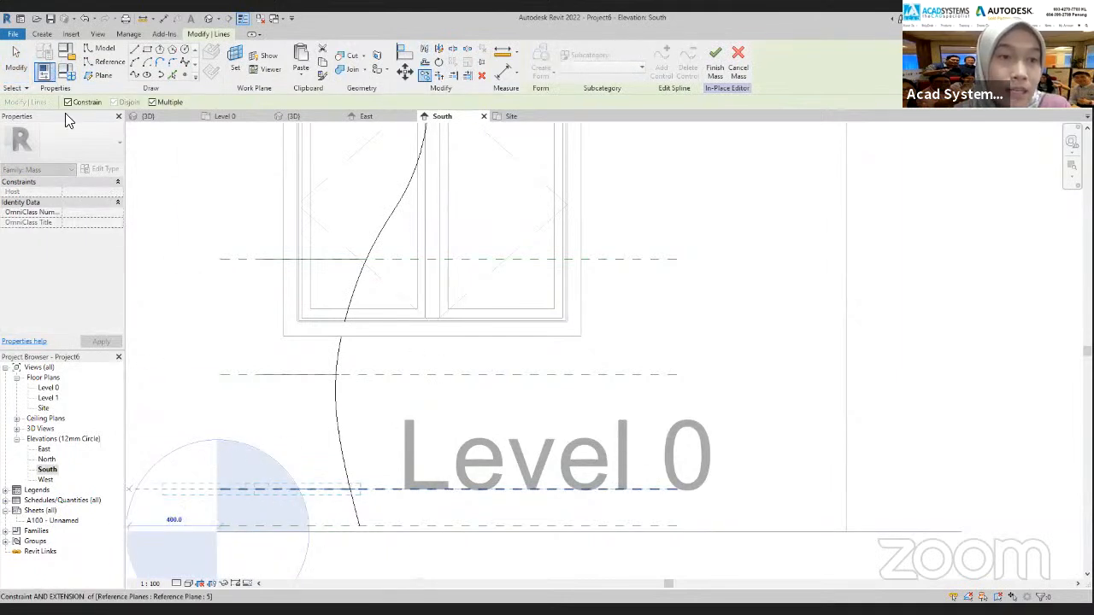
left_click(220, 526)
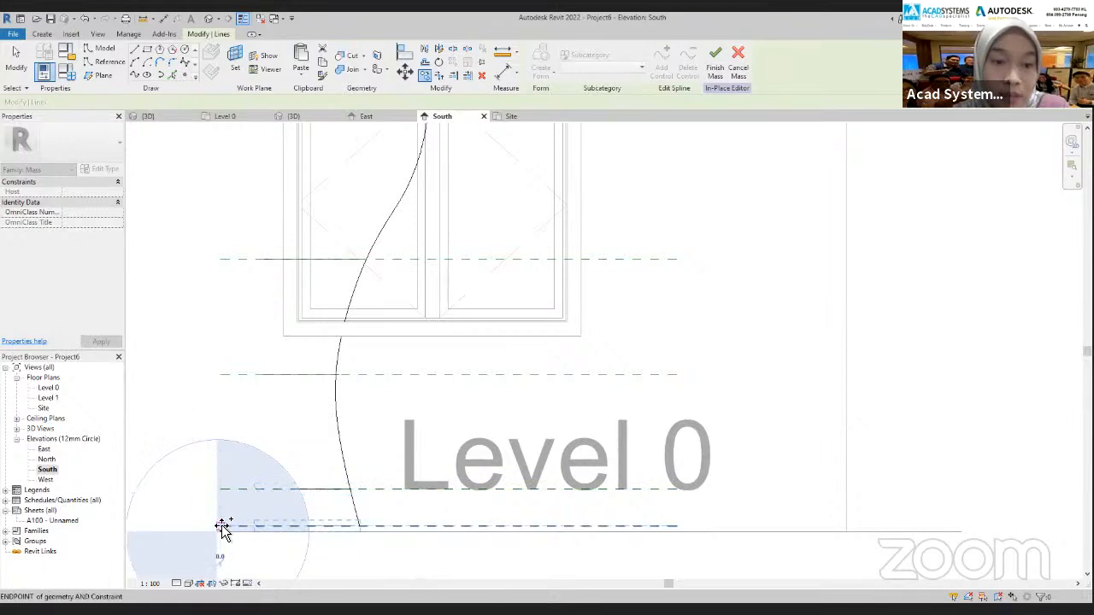
key("Escape")
key("Escape")
Select the fifth-level profile spline in South and temporarily hide it in the Site plan
scroll(367, 543, "up", 5)
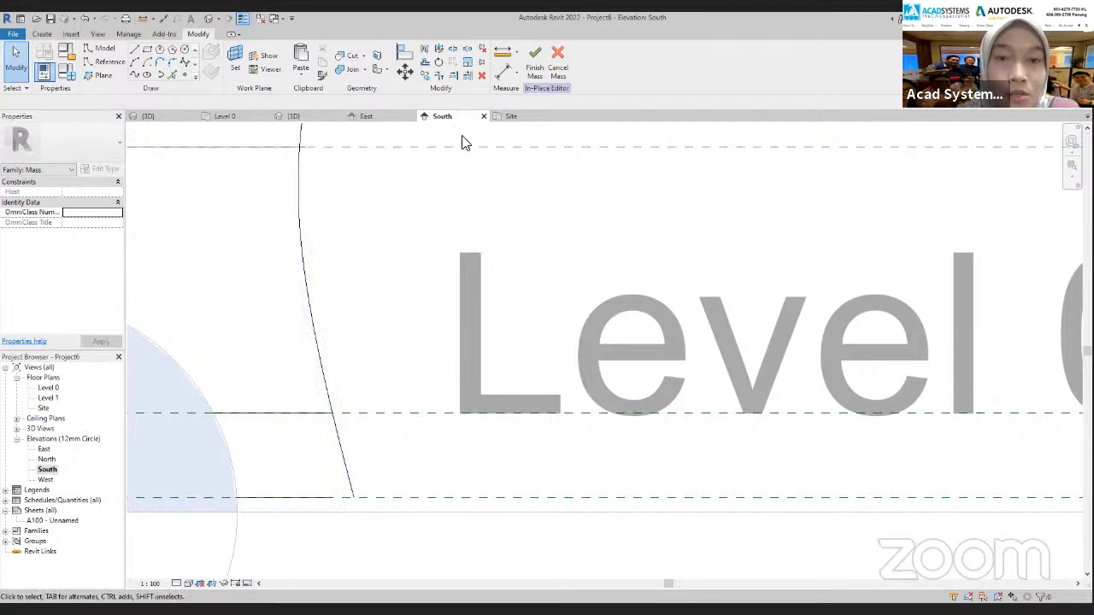
left_click(268, 419)
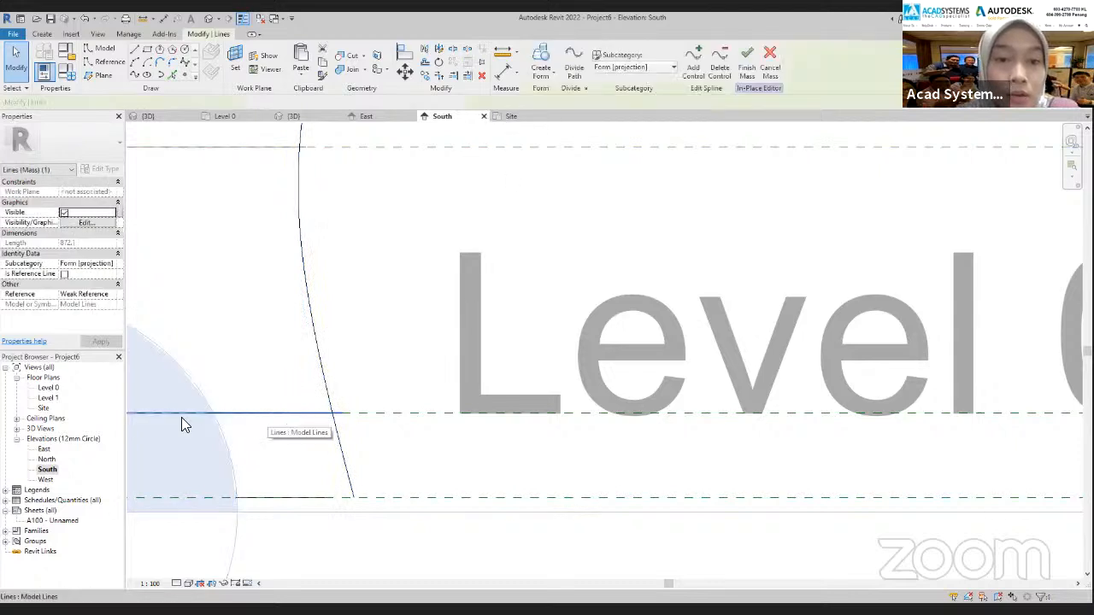
scroll(398, 405, "down", 2)
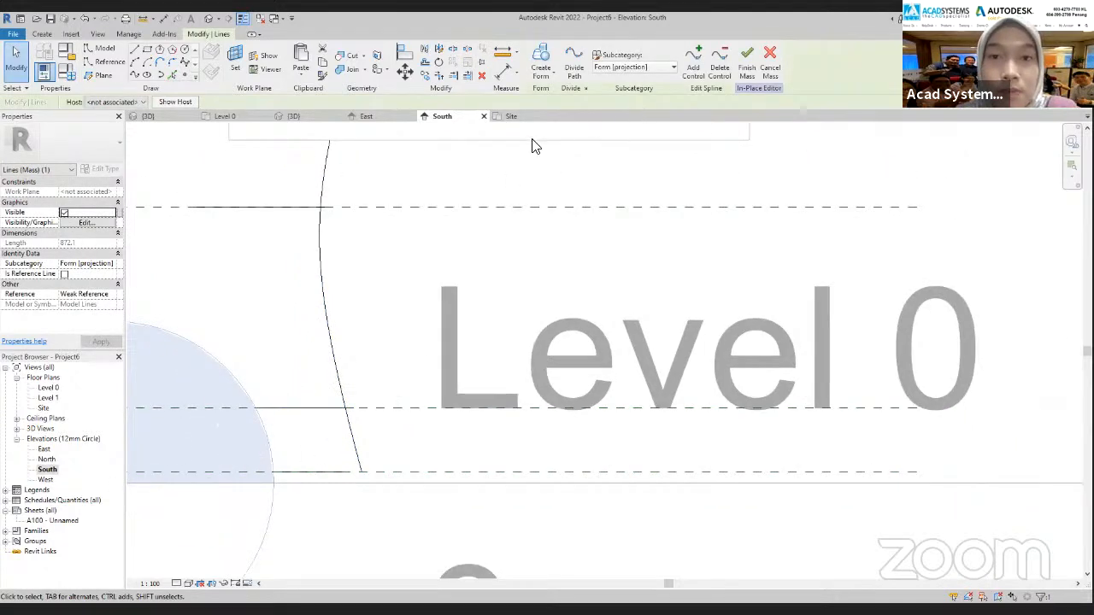
left_click(508, 117)
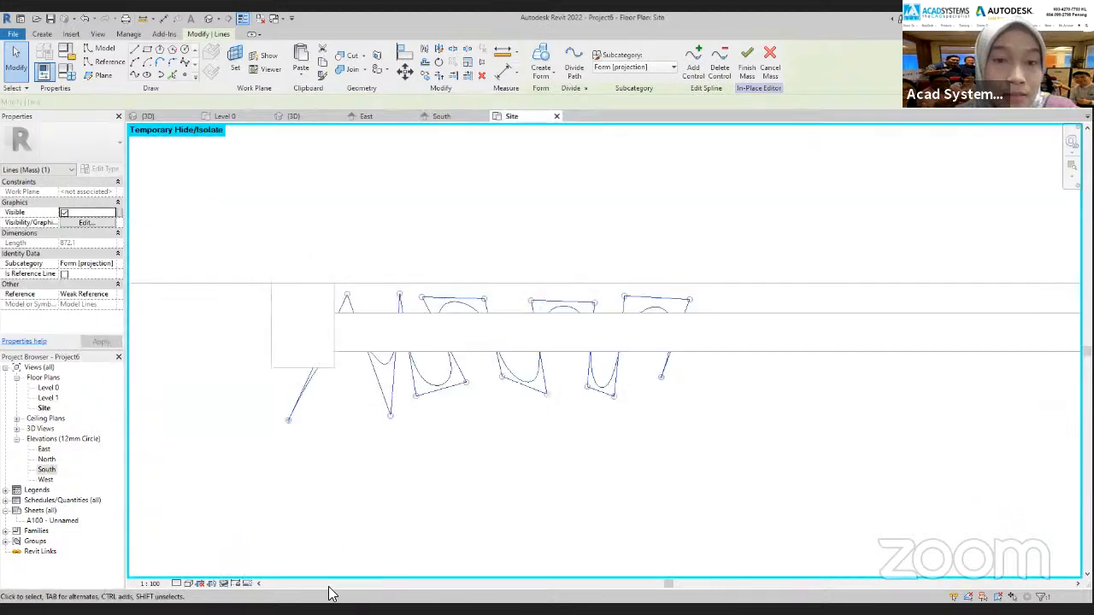
left_click(224, 583)
left_click(261, 557)
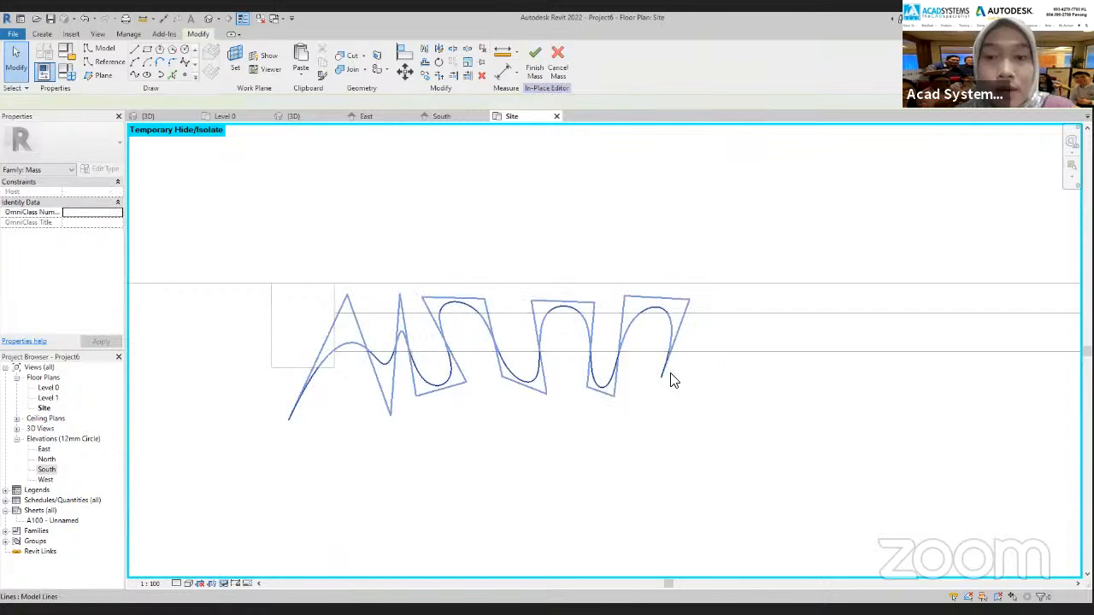
Select the lowest profile spline in Site and move its window-centre end and last fold's control points outward to widen the profile
left_click(671, 377)
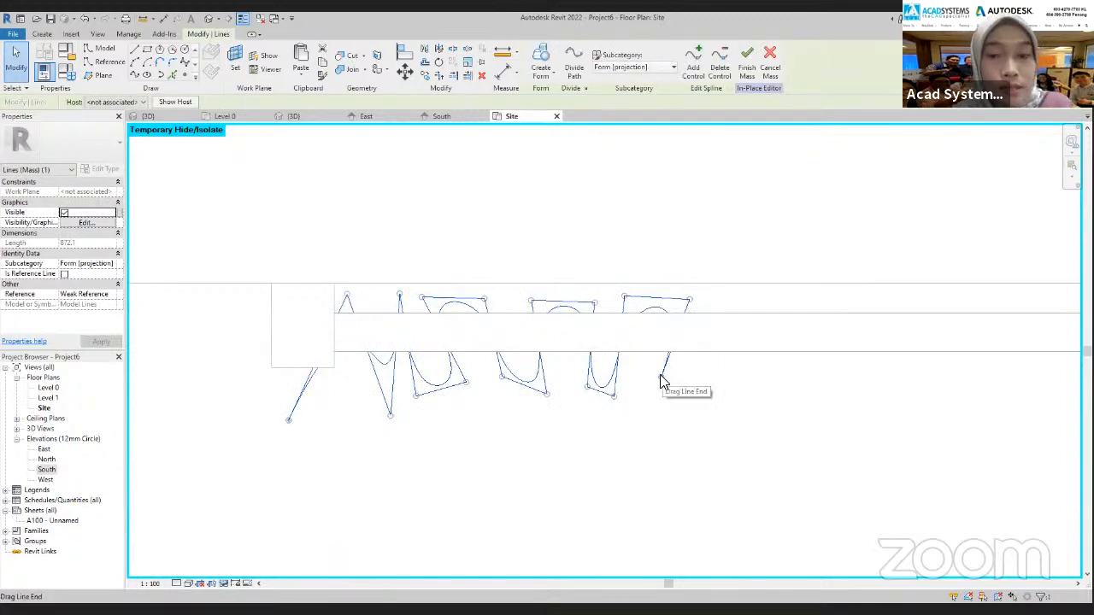
left_click_drag(663, 382, 709, 373)
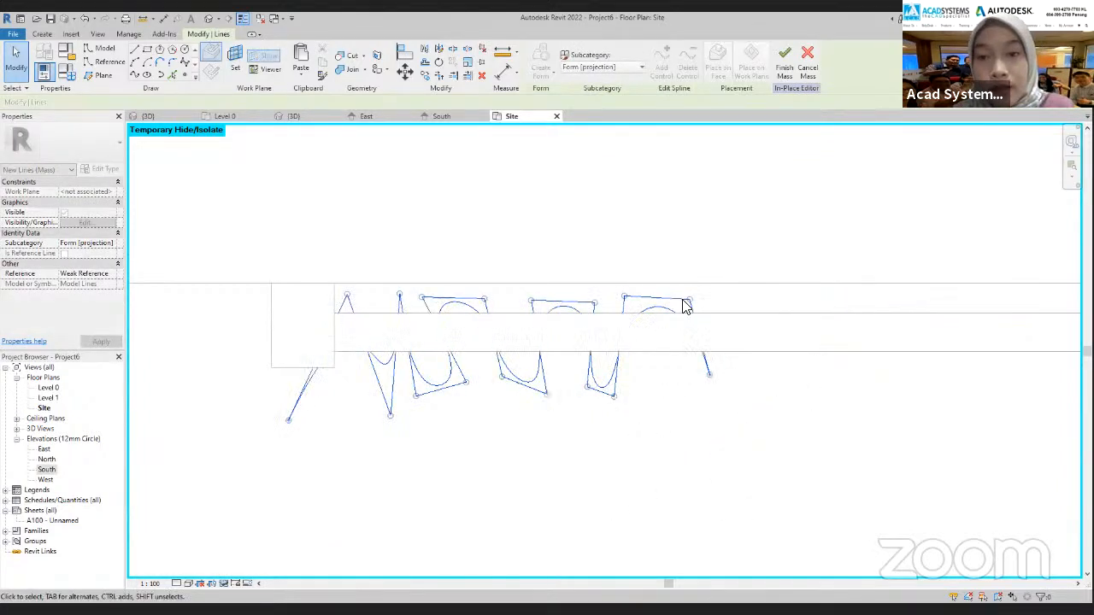
left_click_drag(689, 299, 709, 298)
left_click_drag(625, 297, 652, 299)
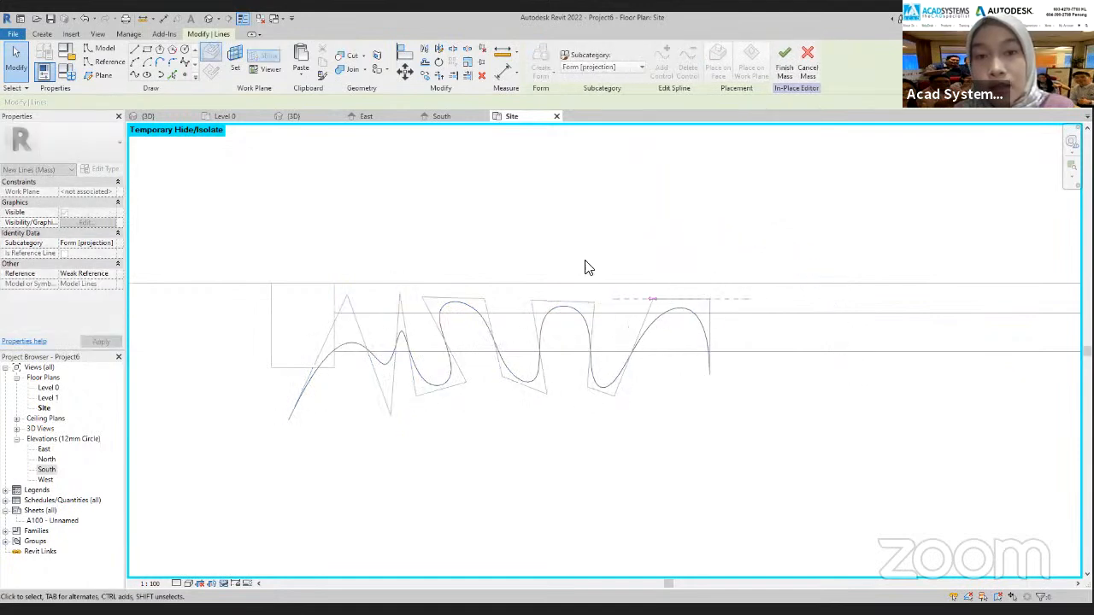
left_click_drag(709, 374, 723, 374)
Delete the vertical guide spline in the South elevation
left_click(441, 115)
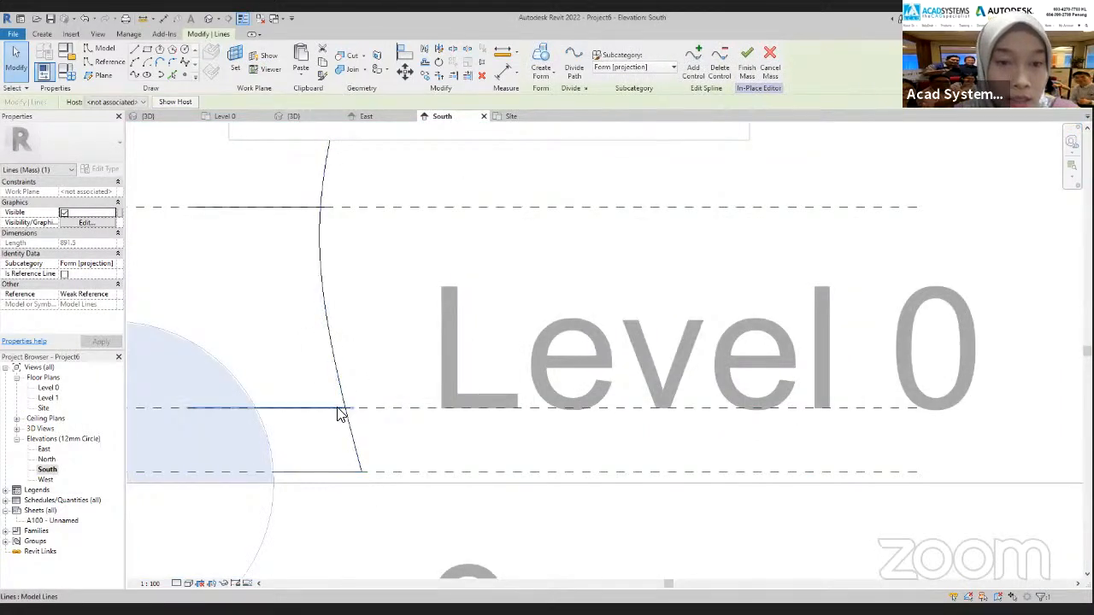
scroll(455, 453, "down", 2)
scroll(478, 381, "down", 4)
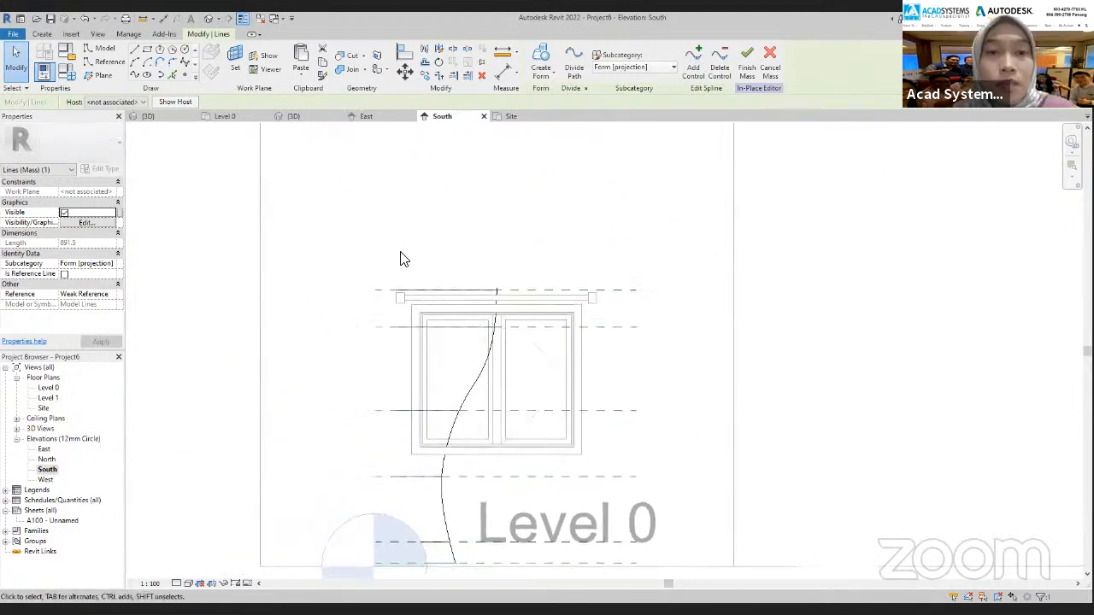
left_click(476, 386)
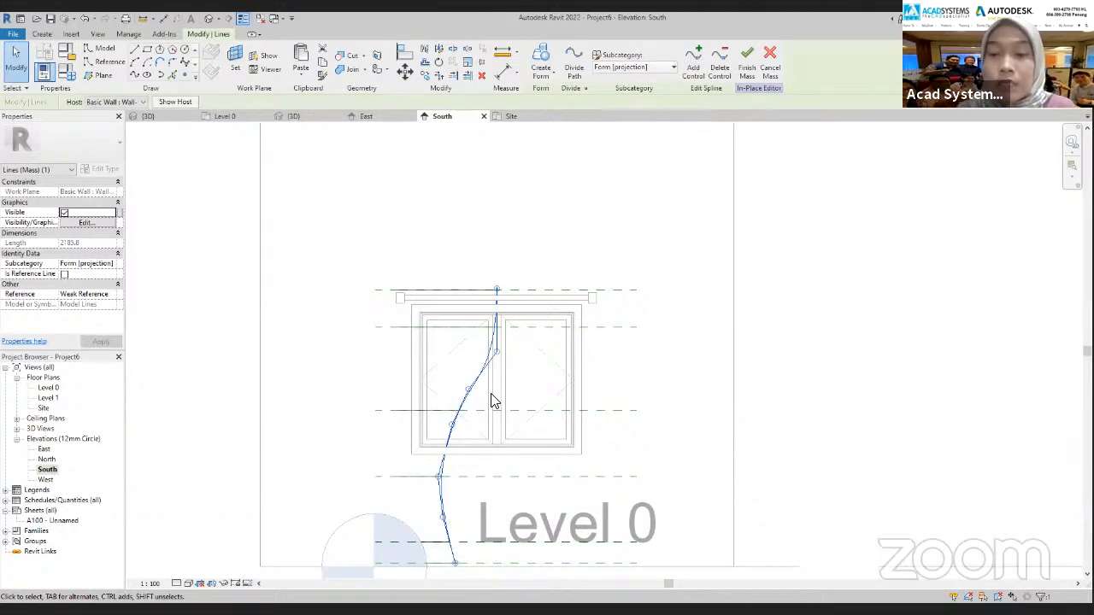
key("Delete")
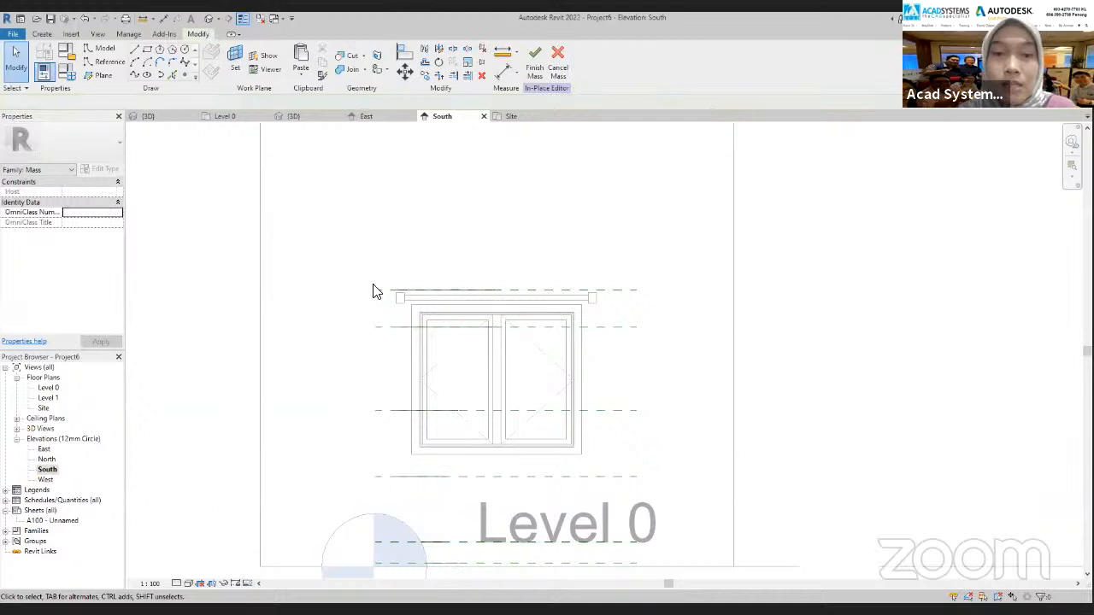
Select all six profile splines in the 3D view and create the curtain form from them
left_click(294, 114)
middle_click_drag(653, 418, 579, 522, "shift")
scroll(552, 484, "up", 6)
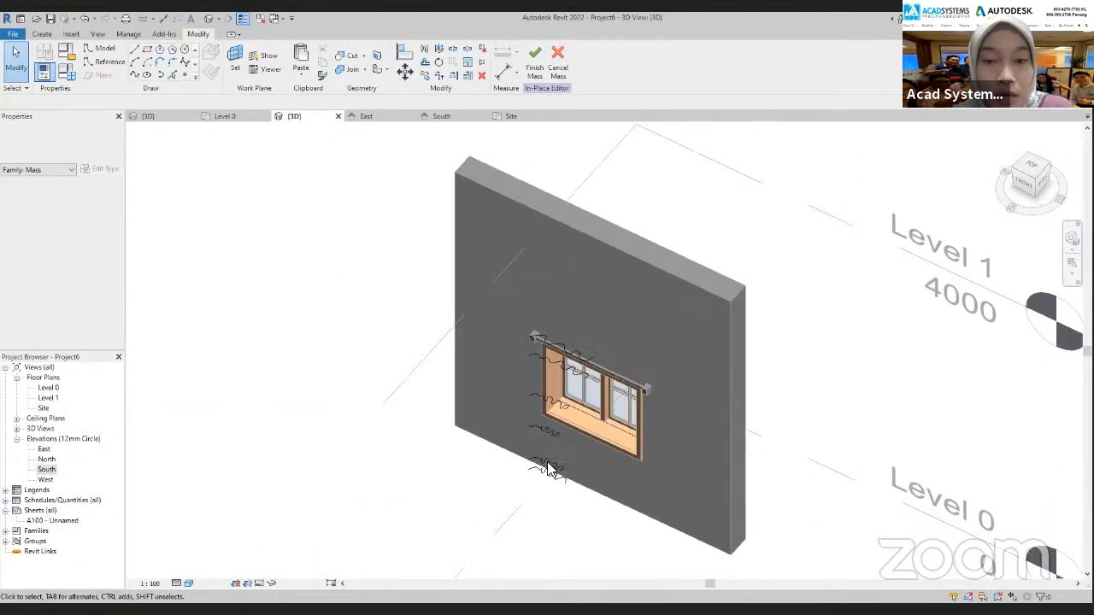
middle_click_drag(569, 394, 565, 449)
scroll(550, 339, "down", 2)
middle_click_drag(584, 318, 593, 210, "shift")
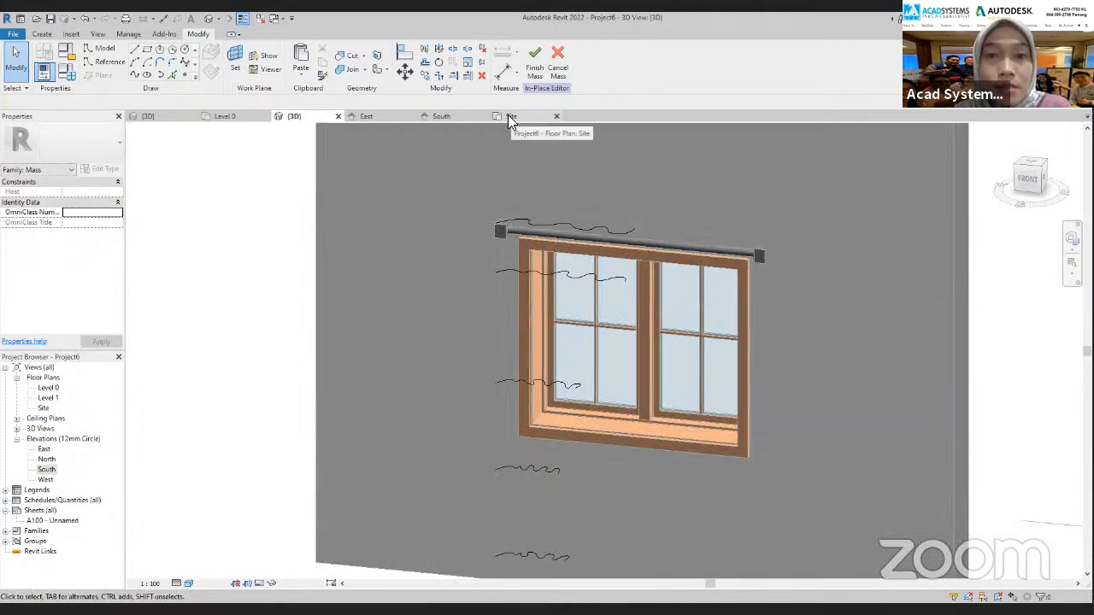
scroll(443, 308, "down", 2)
middle_click_drag(442, 308, 452, 317)
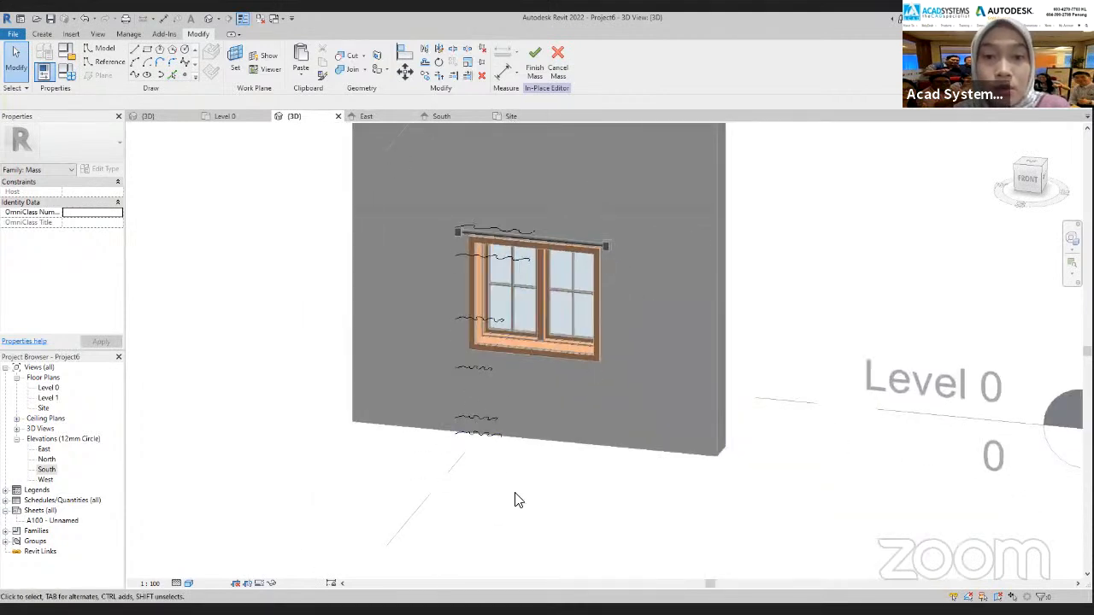
left_click(458, 215)
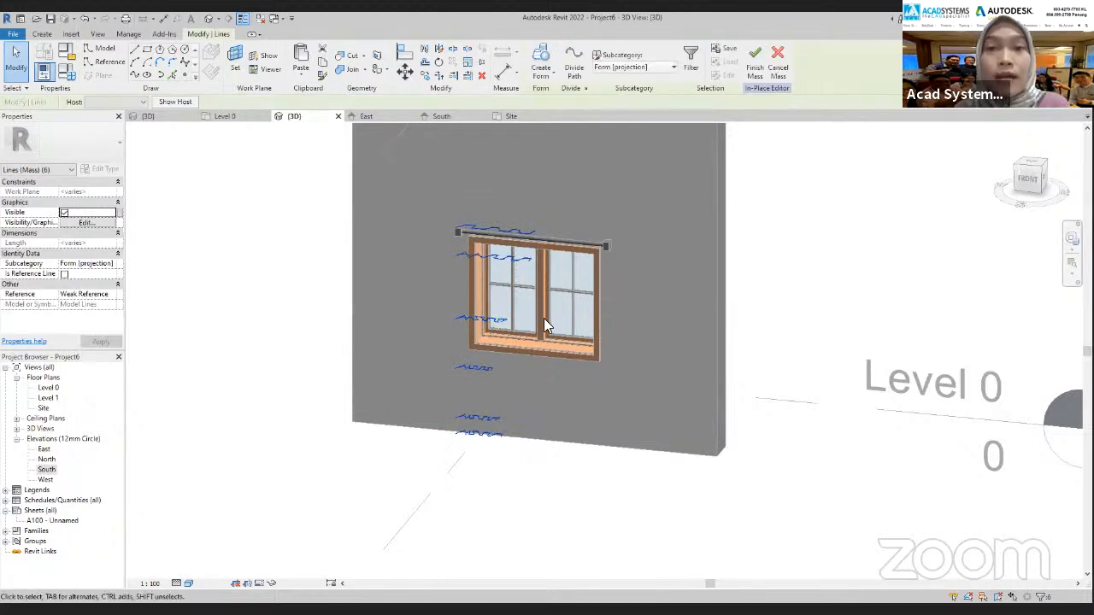
left_click(543, 68)
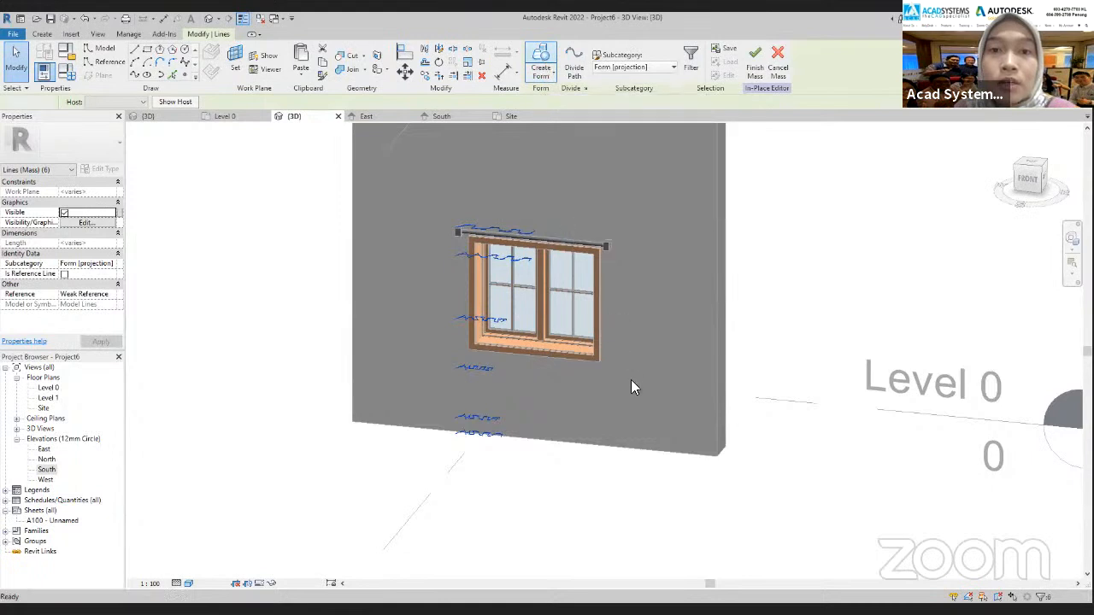
middle_click_drag(518, 442, 541, 432, "shift")
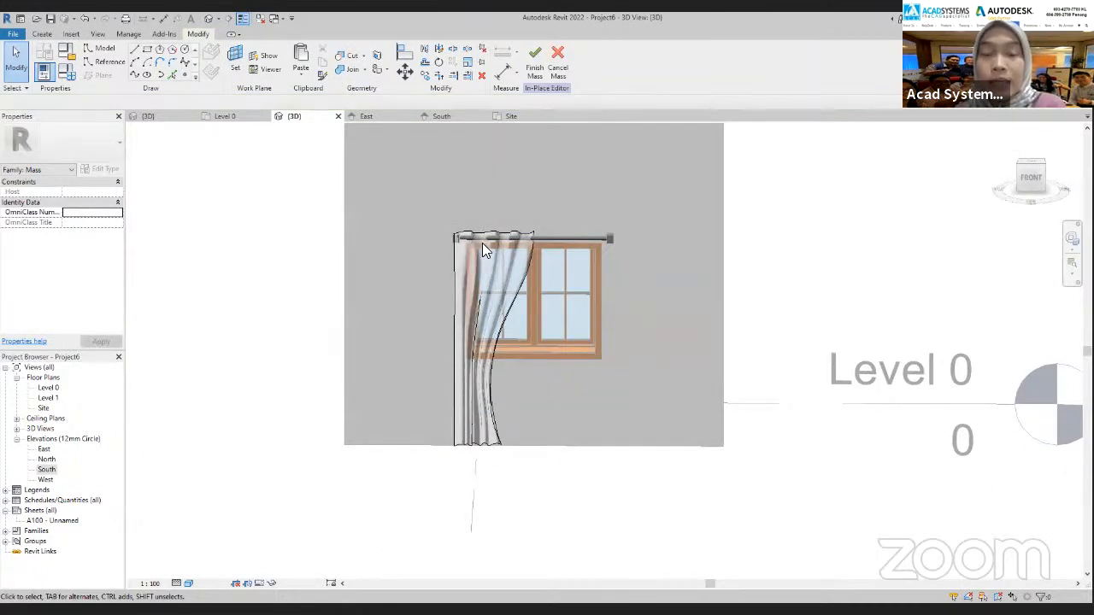
middle_click_drag(496, 261, 598, 325, "shift")
scroll(600, 323, "up", 6)
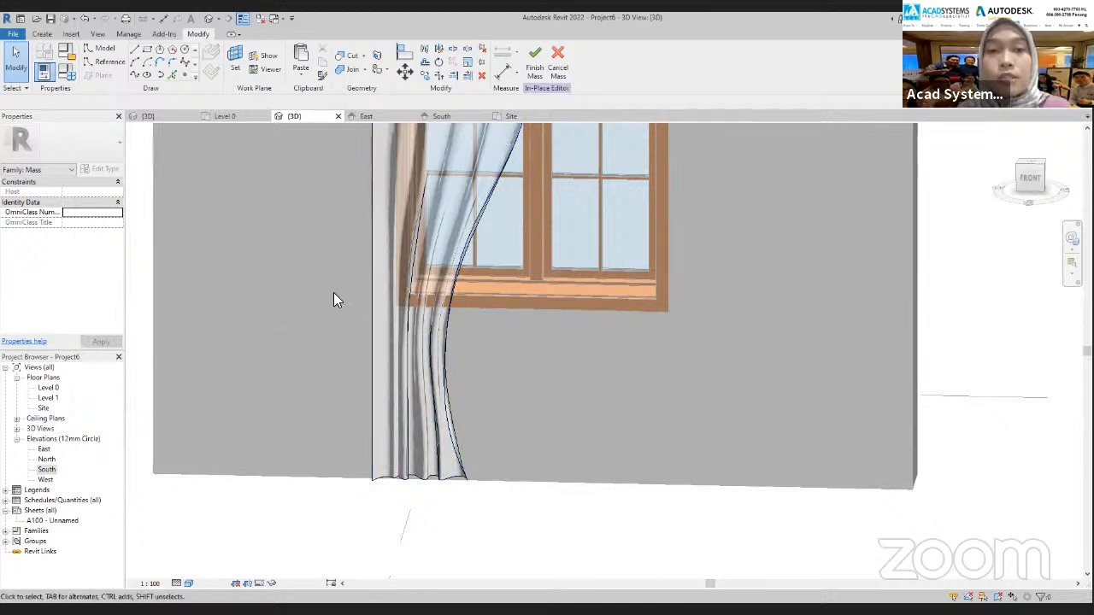
From South, set the work plane to Reference Plane : 4 and open the Floor Plan: Level 1 view for sketching
left_click(444, 118)
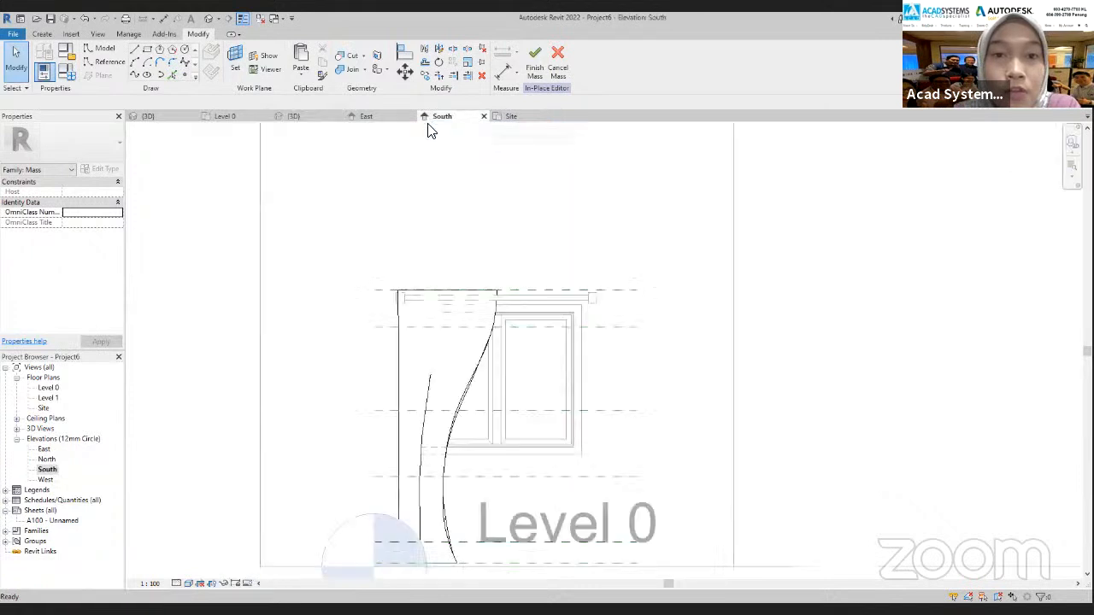
scroll(442, 362, "down", 3)
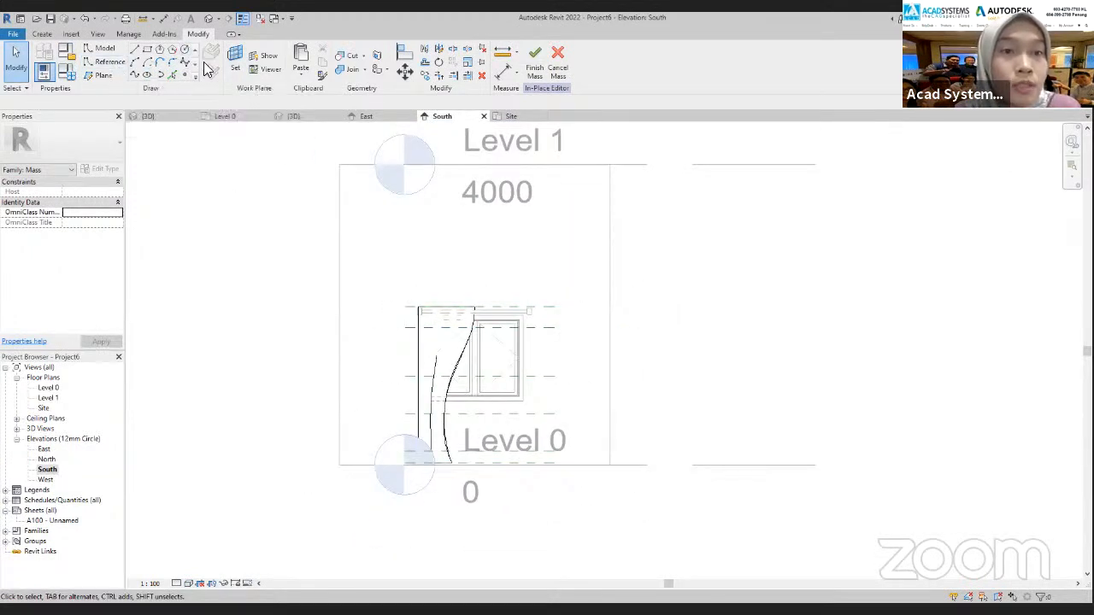
left_click(235, 60)
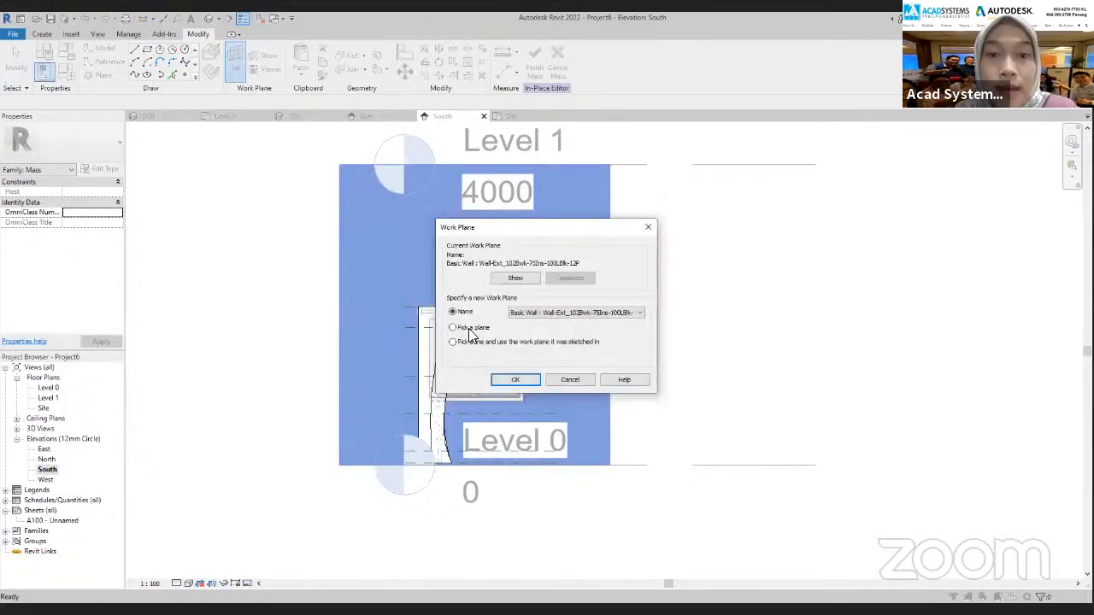
left_click(571, 312)
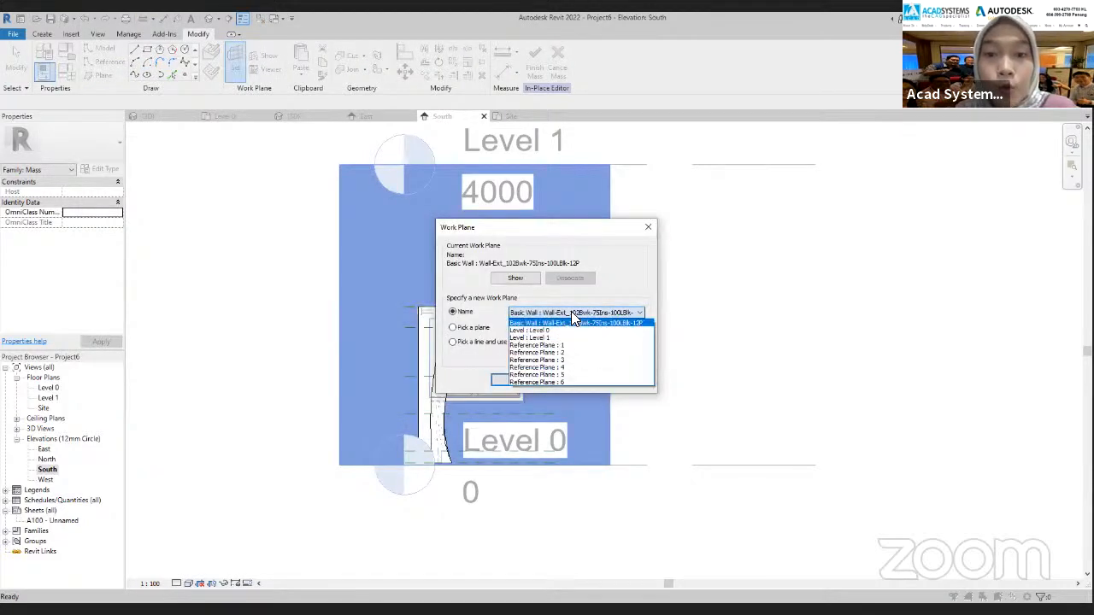
left_click(556, 370)
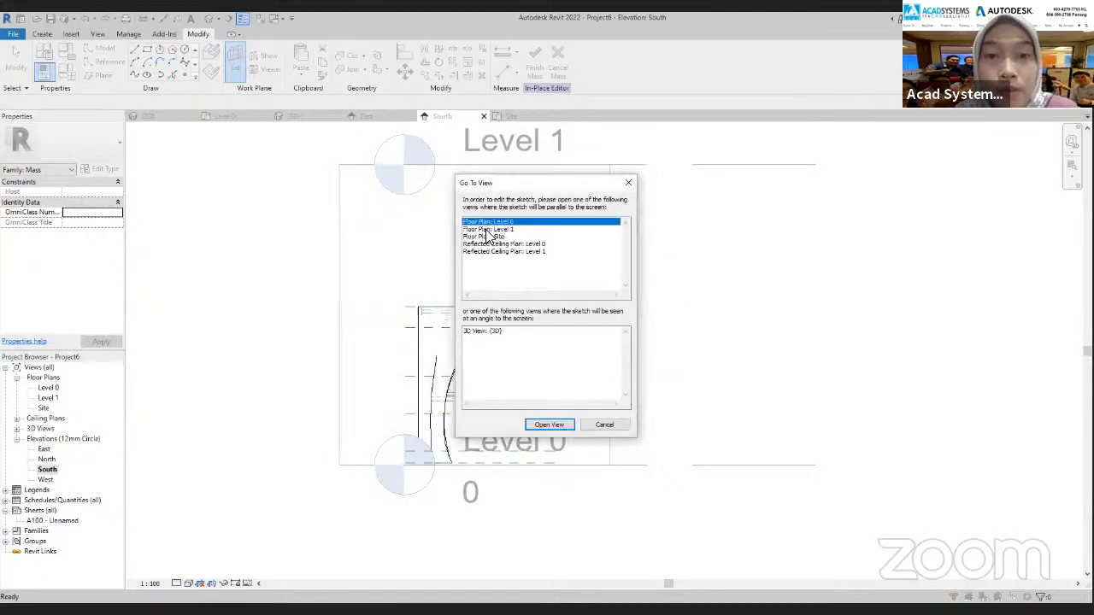
left_click(489, 229)
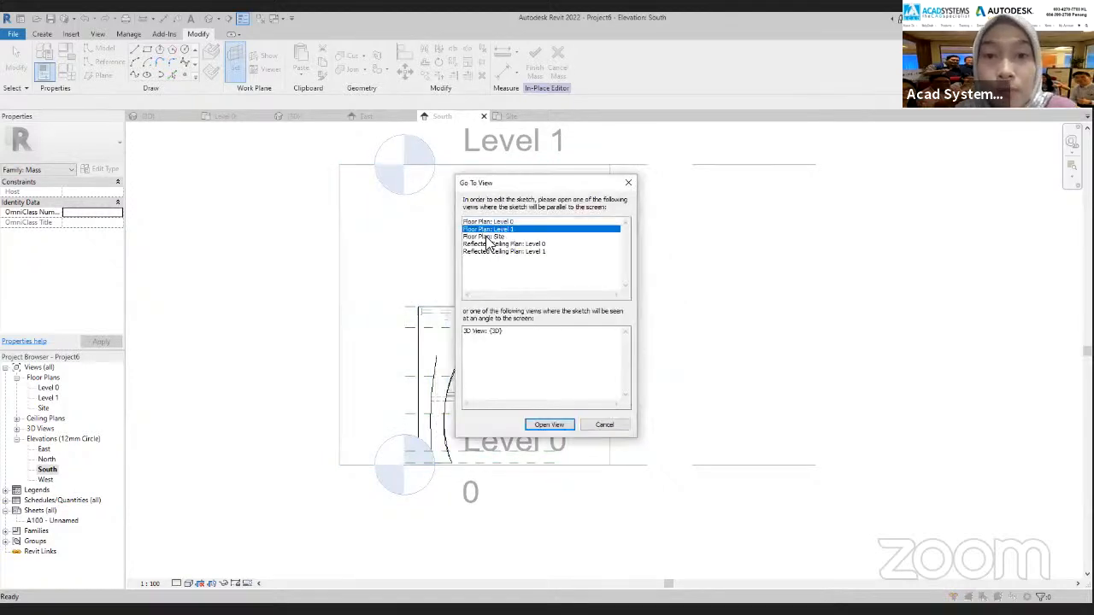
left_click(546, 425)
Draw a nearly closed tie-back loop with a spline model line around the gathered curtain folds in the Level 1 plan
scroll(590, 352, "up", 8)
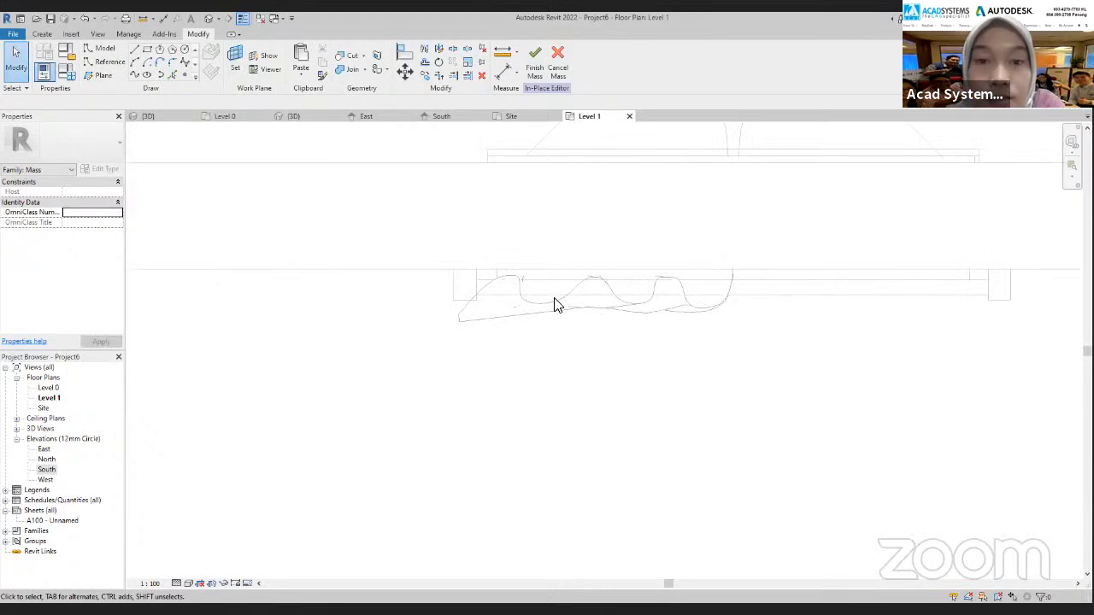
scroll(535, 332, "down", 2)
middle_click_drag(517, 354, 471, 394)
scroll(541, 337, "up", 4)
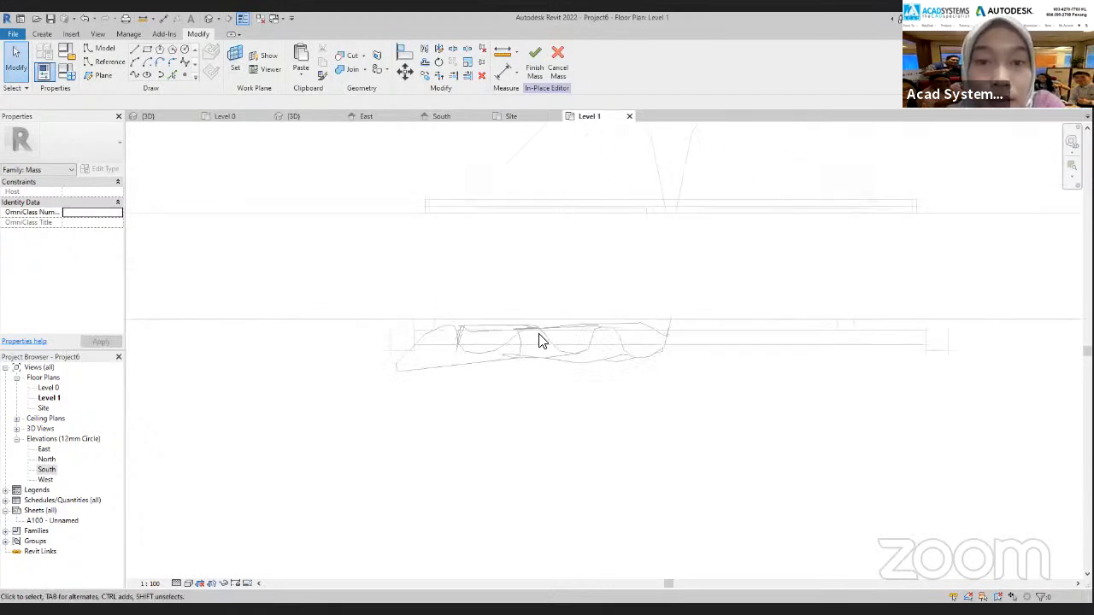
left_click(186, 65)
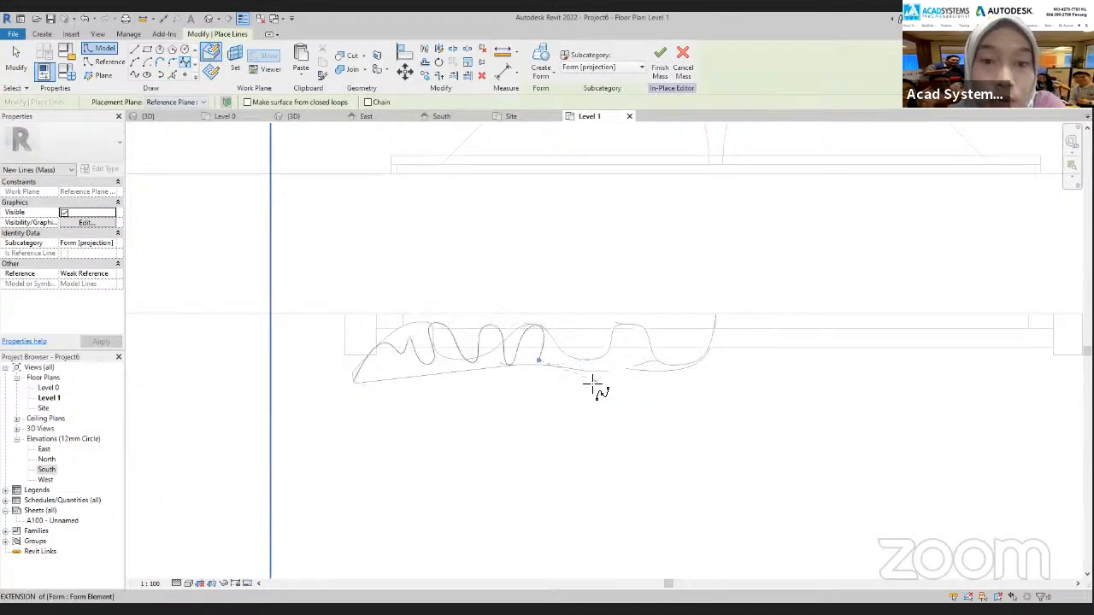
key("Escape")
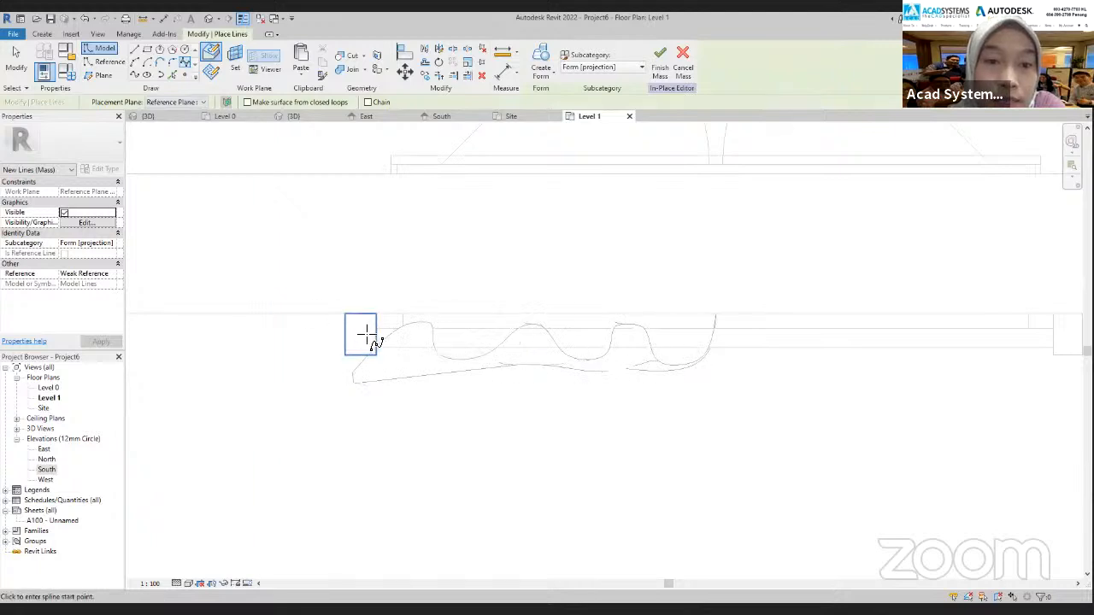
left_click(342, 358)
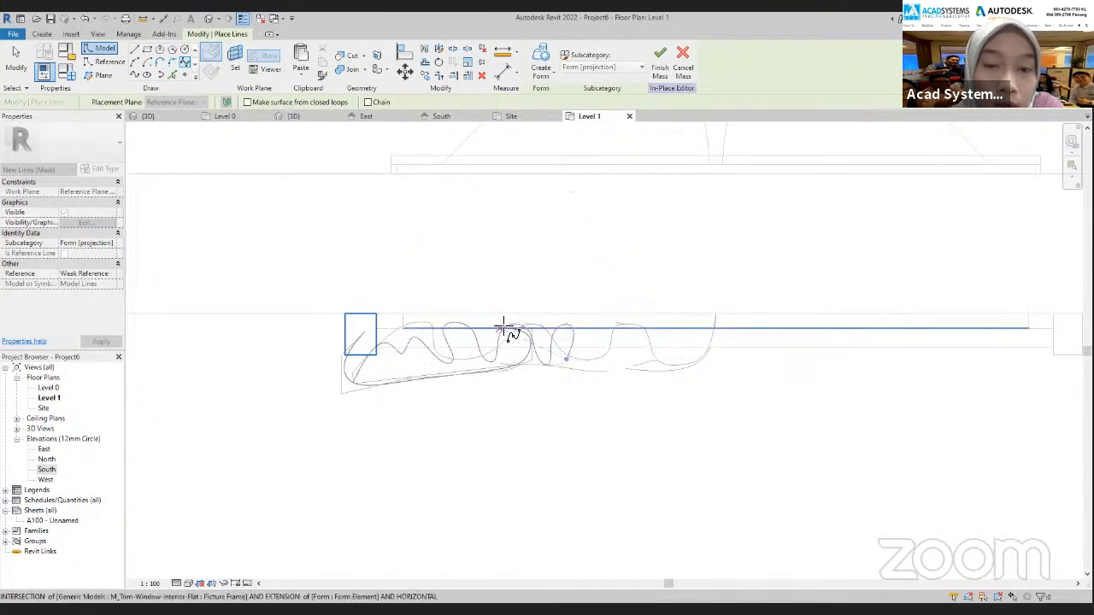
scroll(505, 329, "up", 2)
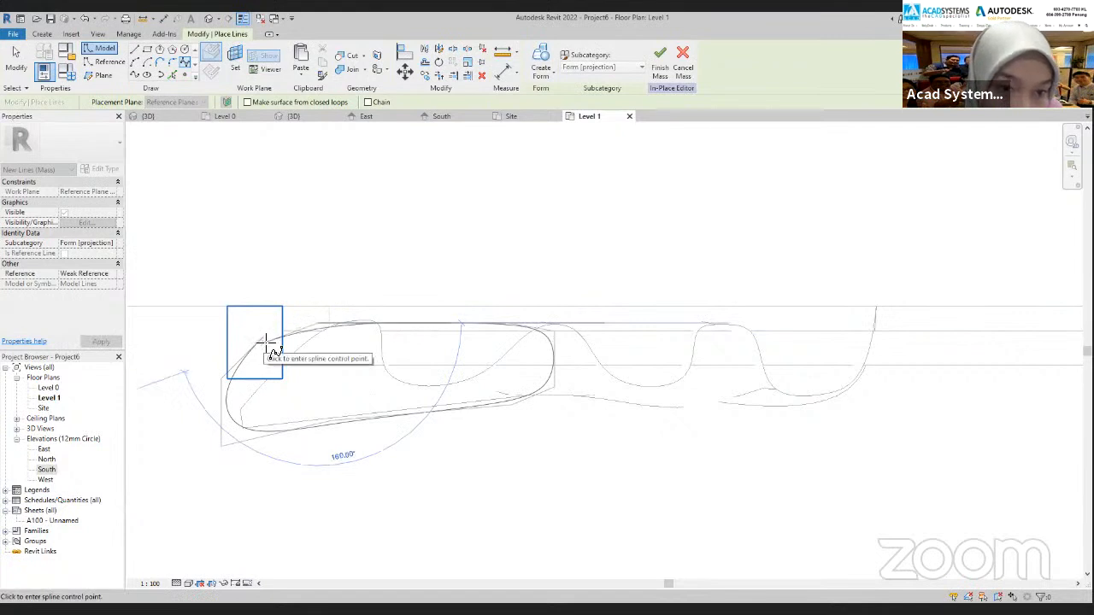
scroll(263, 346, "up", 3)
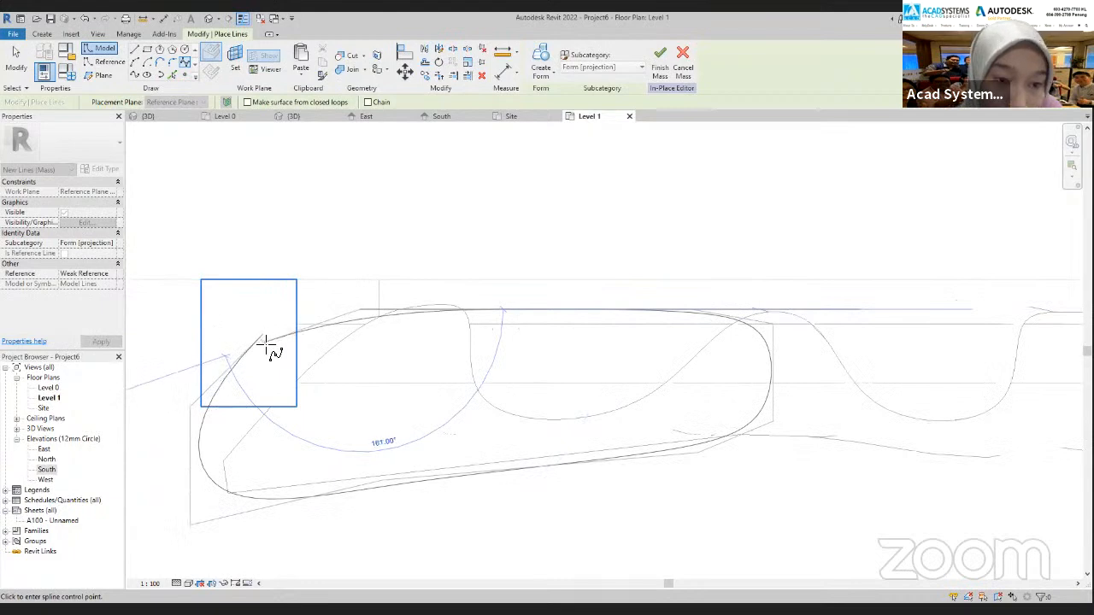
scroll(269, 342, "up", 2)
left_click(264, 335)
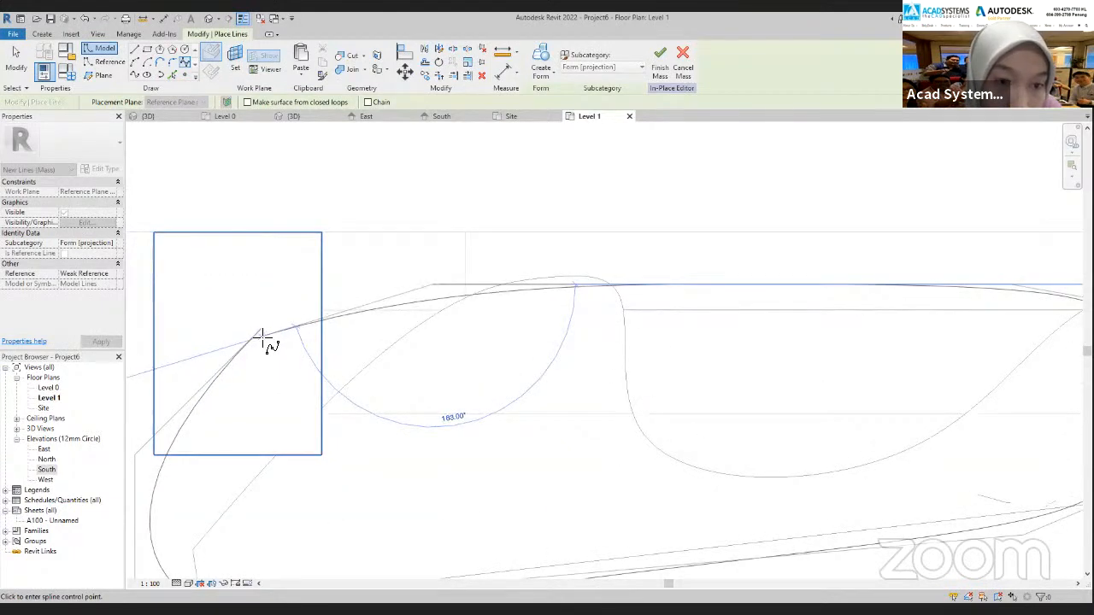
key("Escape")
key("Escape")
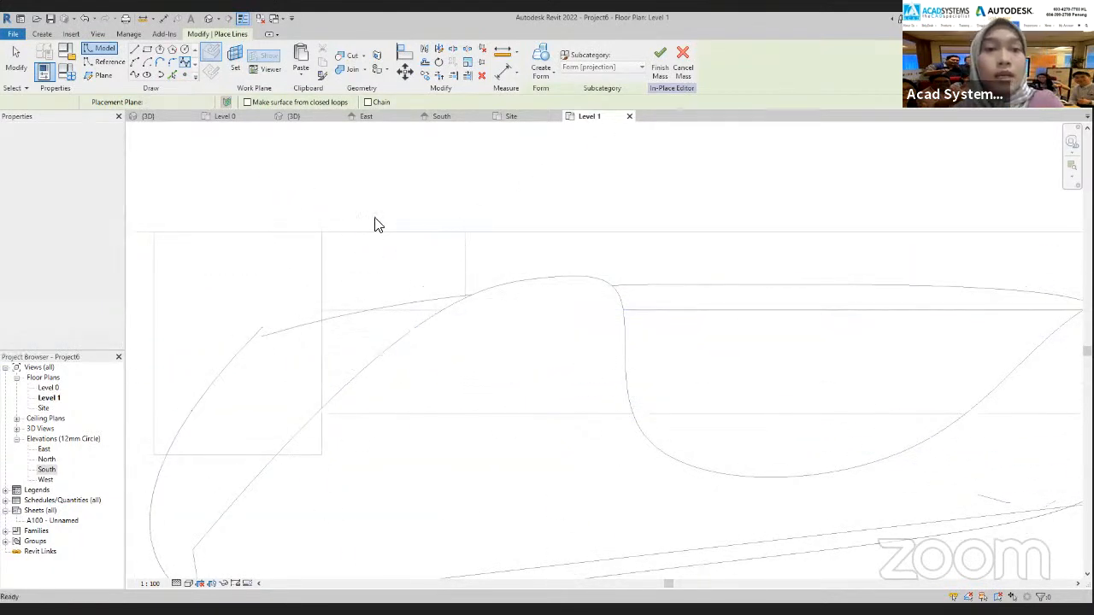
Examine where the tie-back loop lies relative to the curtain in the 3D, South, Level 1 and Site views
left_click(293, 116)
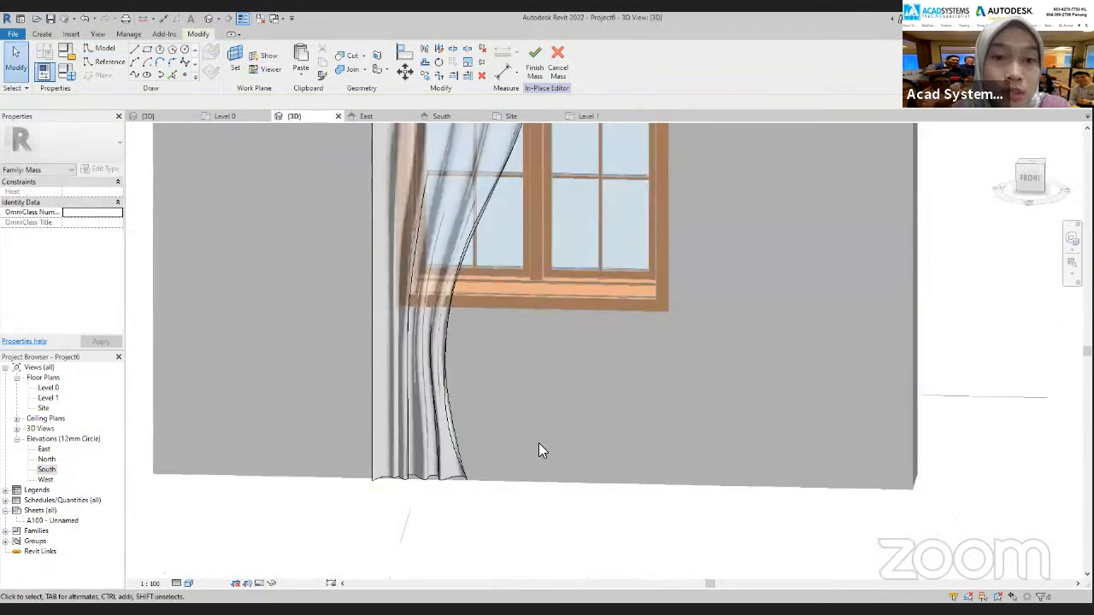
scroll(539, 443, "down", 1)
left_click(441, 116)
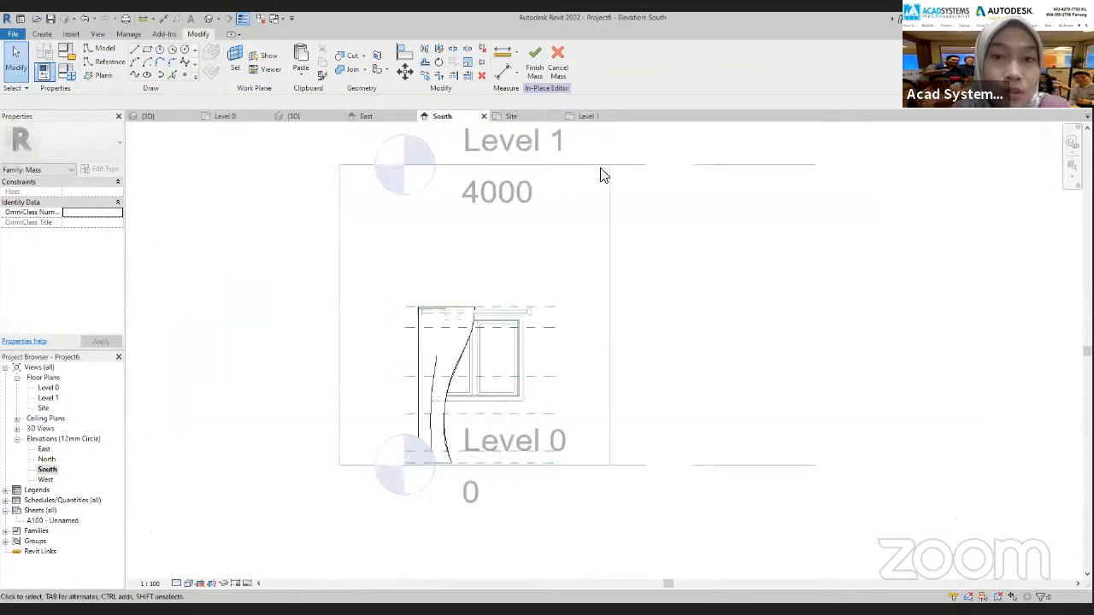
scroll(467, 420, "up", 5)
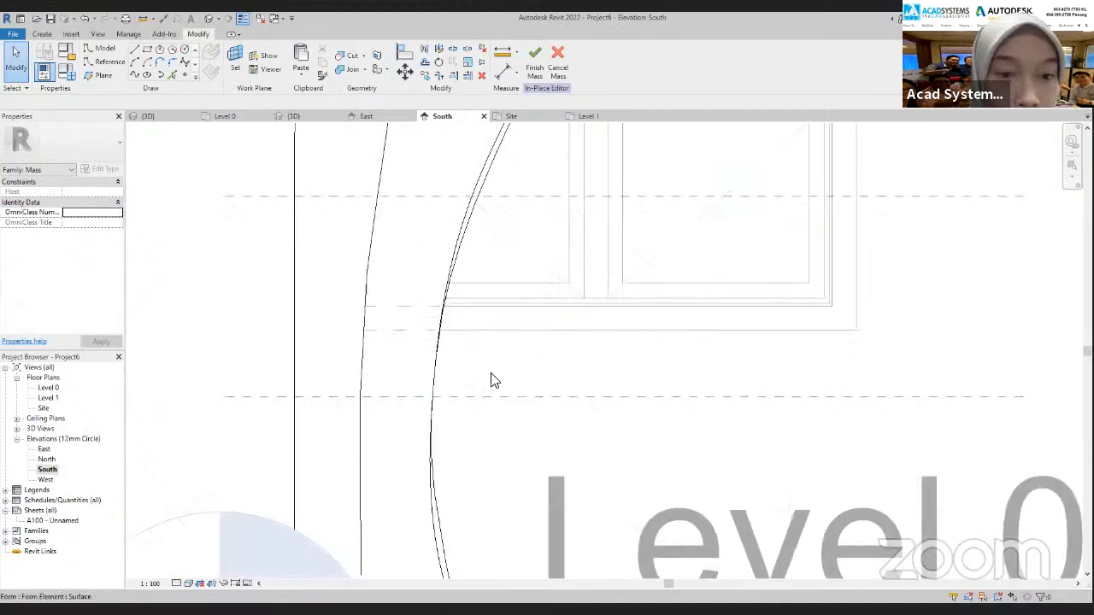
left_click(586, 117)
scroll(538, 345, "down", 5)
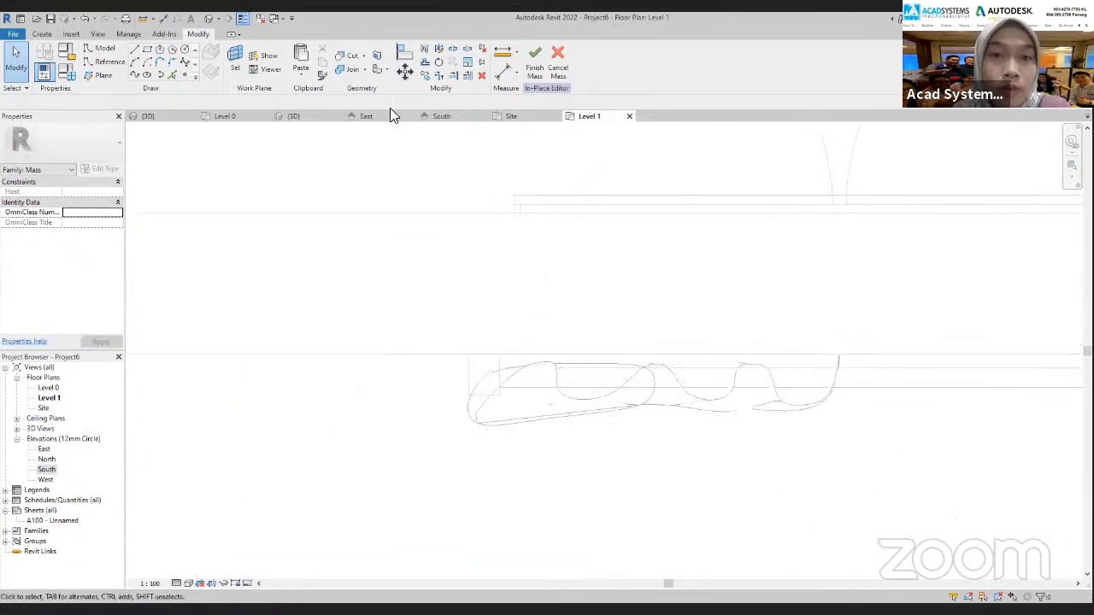
left_click(509, 116)
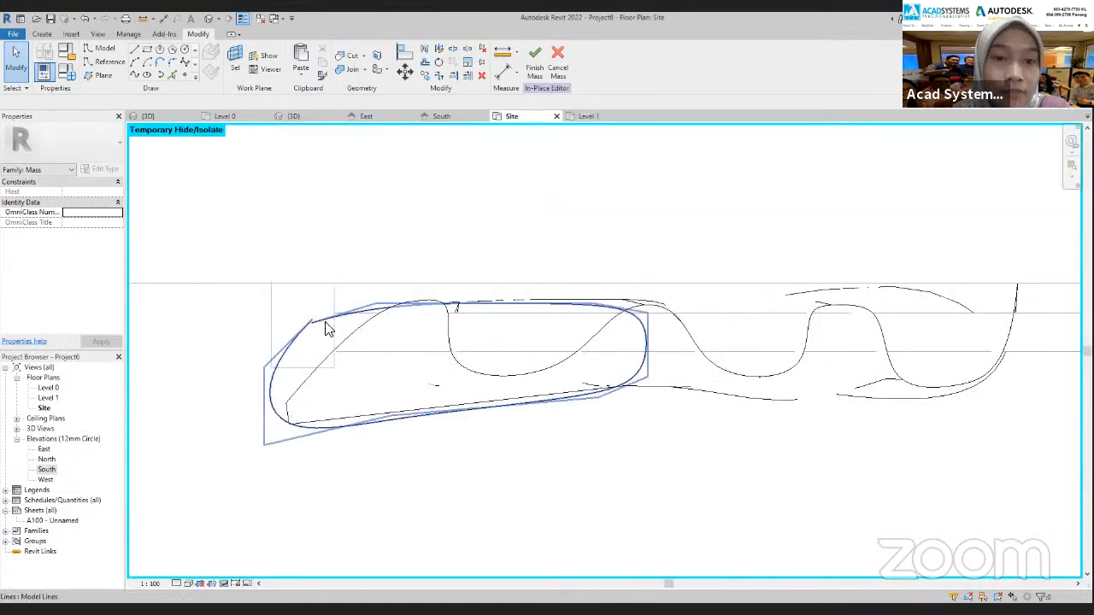
left_click(276, 419)
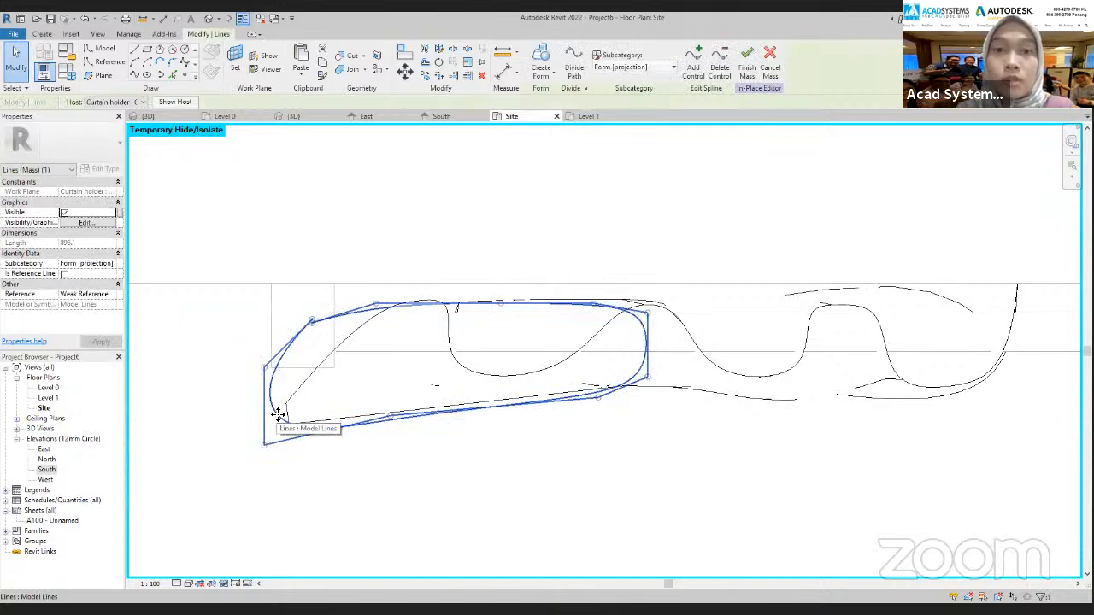
left_click(437, 116)
scroll(433, 402, "down", 5)
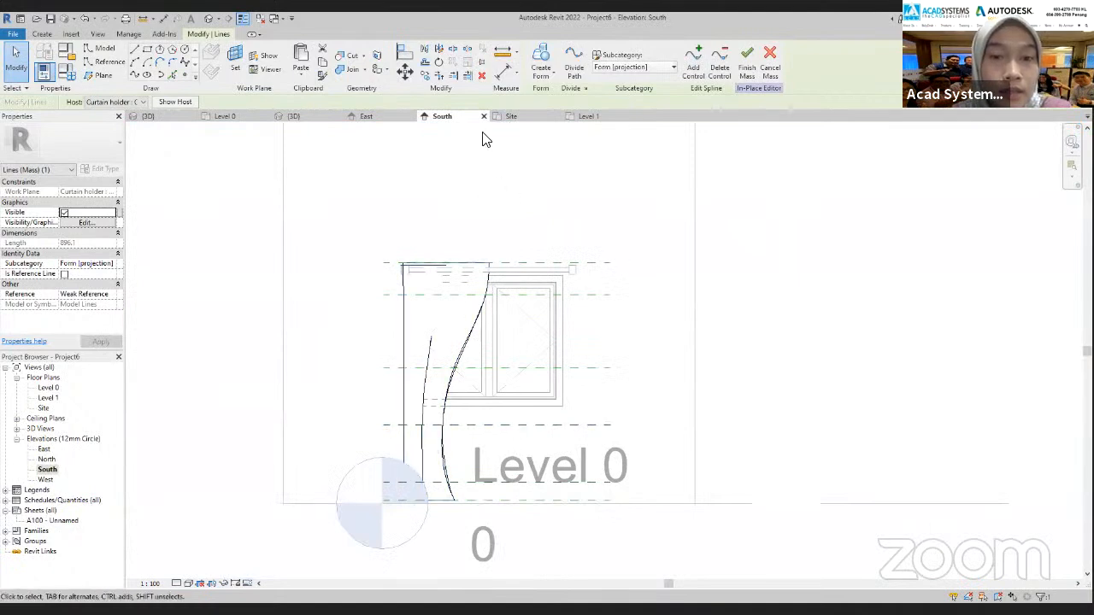
left_click(425, 75)
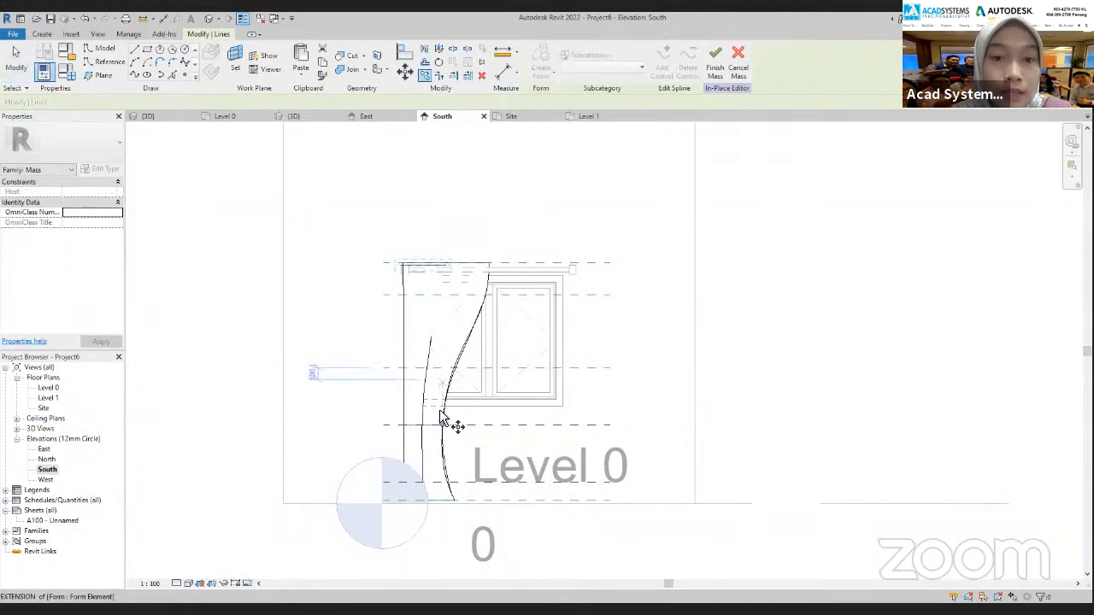
scroll(389, 436, "up", 1)
scroll(385, 433, "up", 2)
left_click(378, 422)
key("Escape")
key("Escape")
Select the tie-back loop in the Site view and rehost it to Reference Plane : 4
left_click(511, 117)
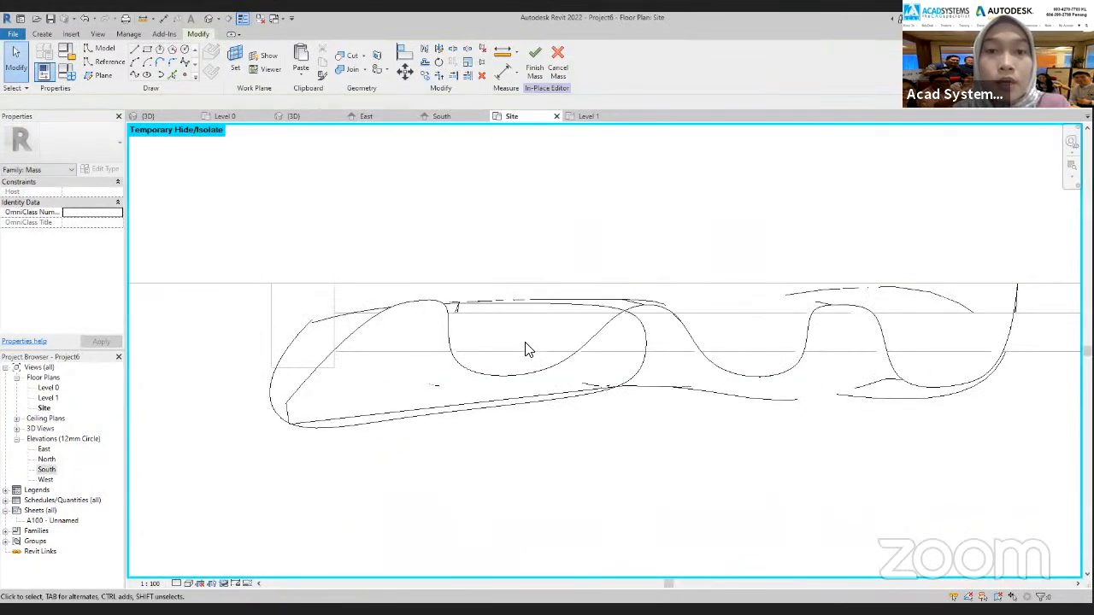
left_click(446, 118)
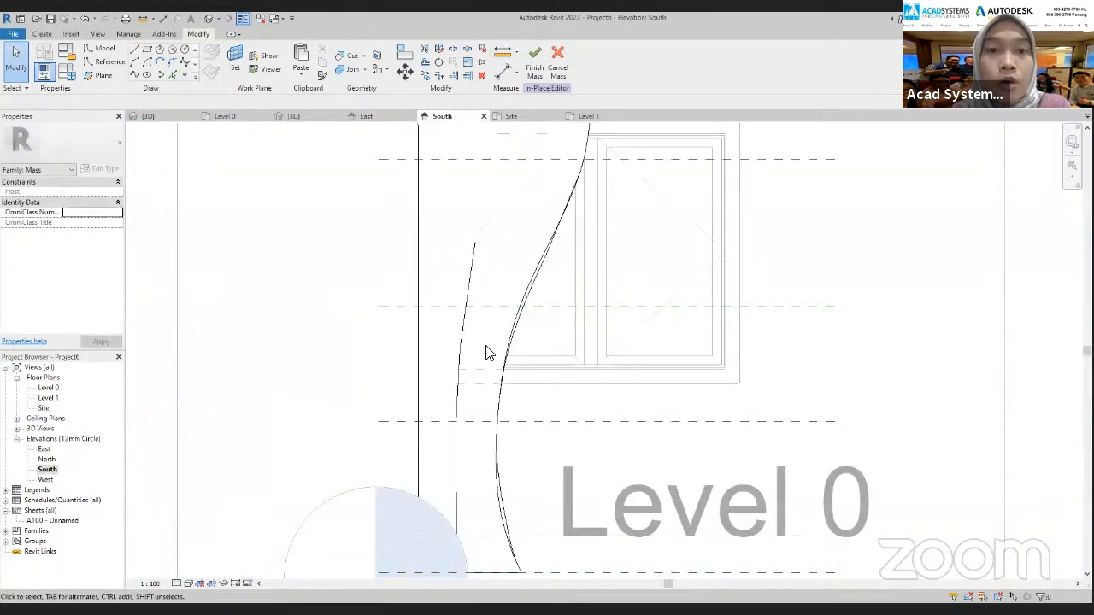
left_click(513, 117)
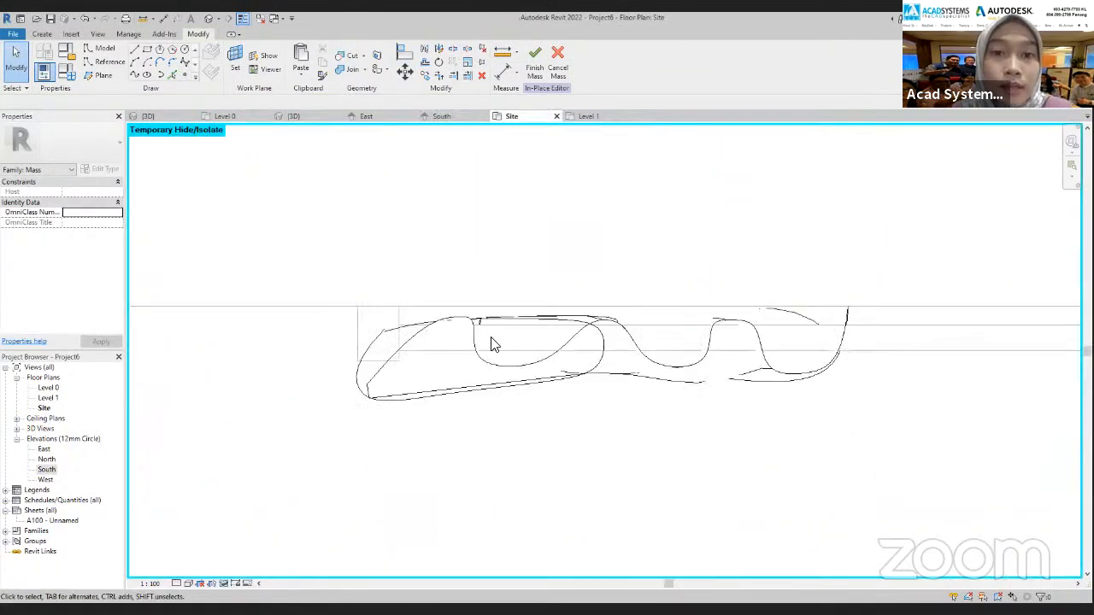
left_click(384, 405)
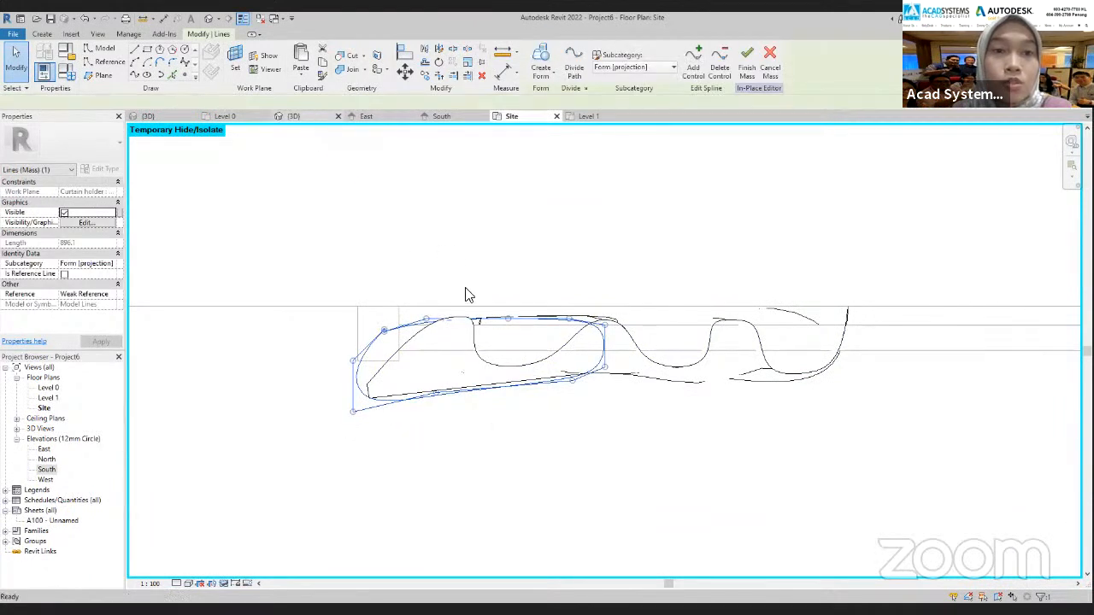
key("ctrl+Tab")
scroll(465, 288, "down", 3)
scroll(458, 194, "up", 4)
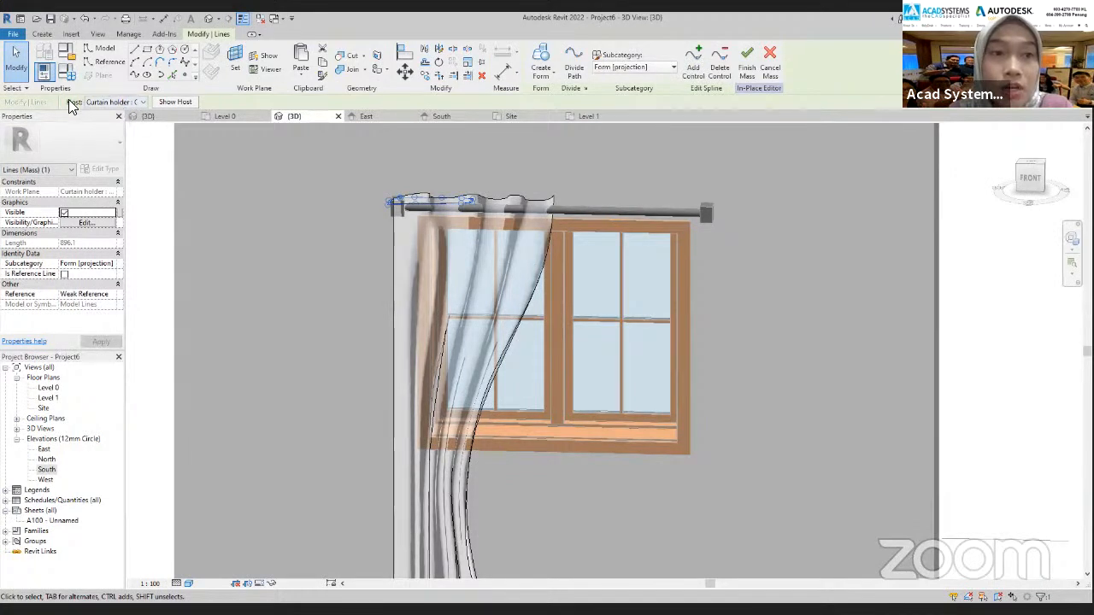
left_click(128, 102)
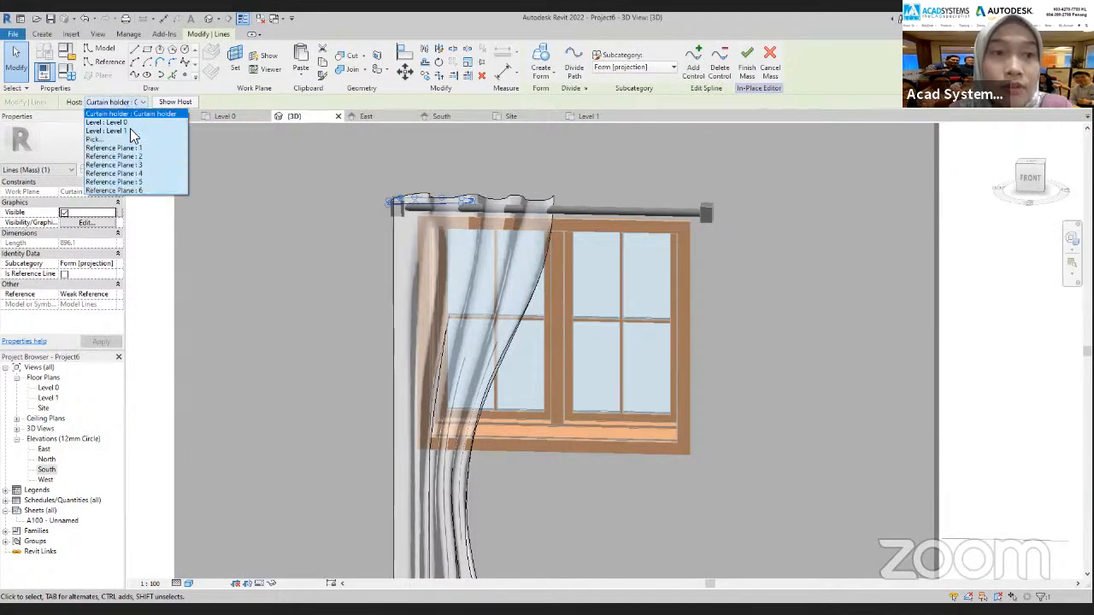
left_click(138, 176)
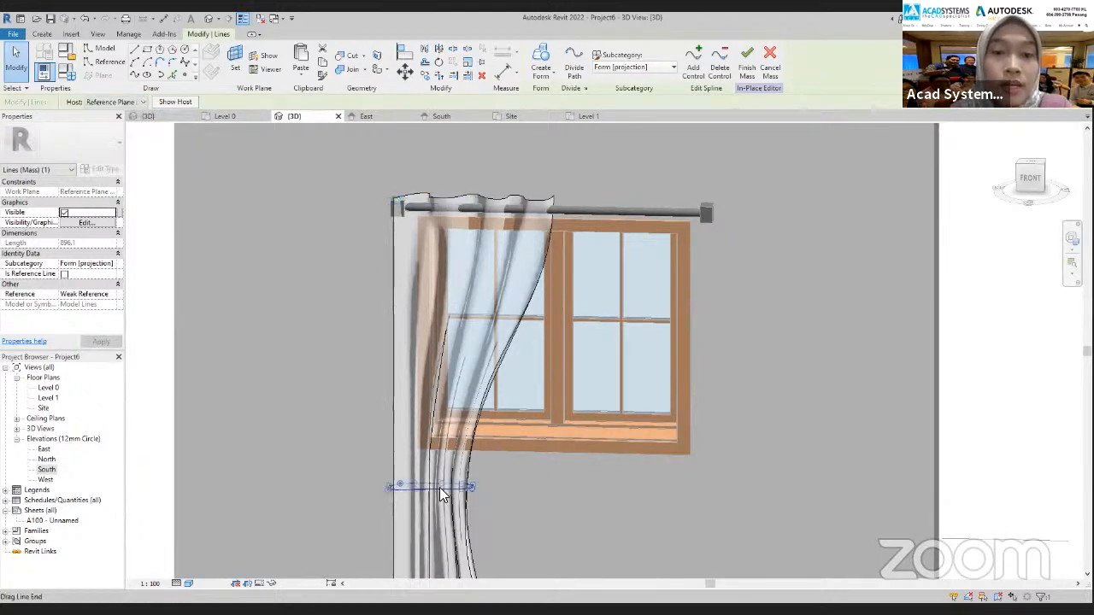
scroll(539, 186, "down", 1)
middle_click_drag(538, 186, 532, 142)
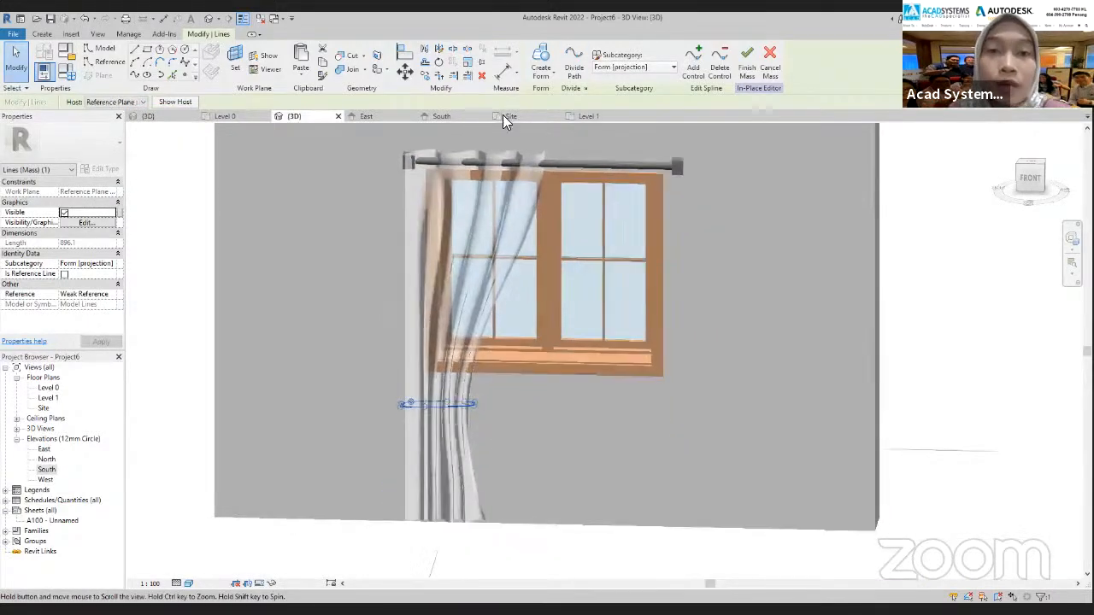
Copy the tie-back loop a short distance straight down in the South elevation
left_click(443, 118)
middle_click_drag(532, 370, 553, 370)
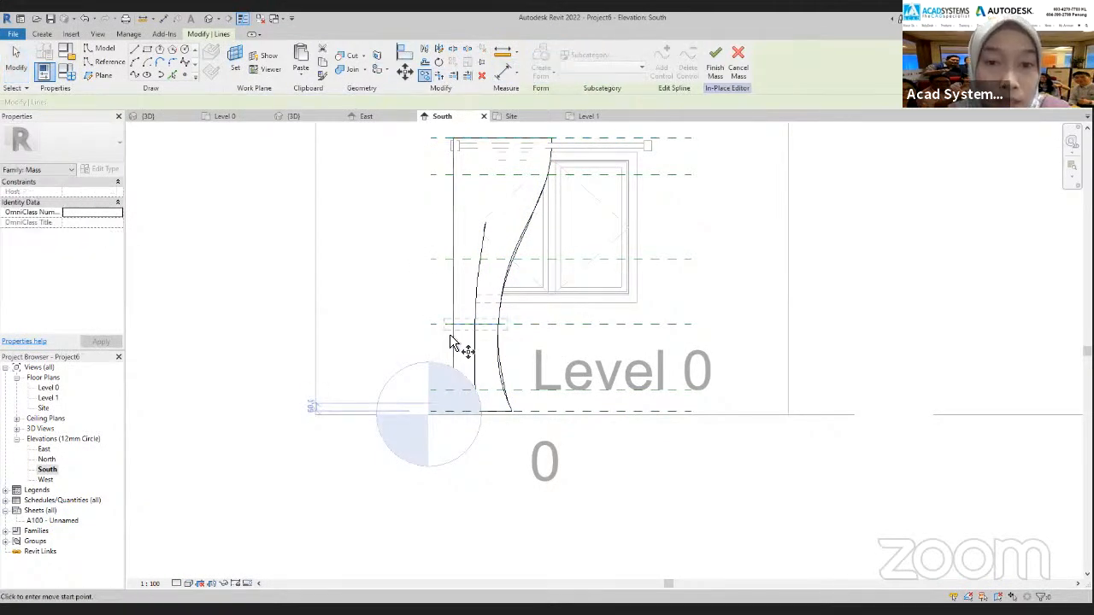
scroll(457, 387, "up", 2)
left_click(426, 275)
left_click(89, 103)
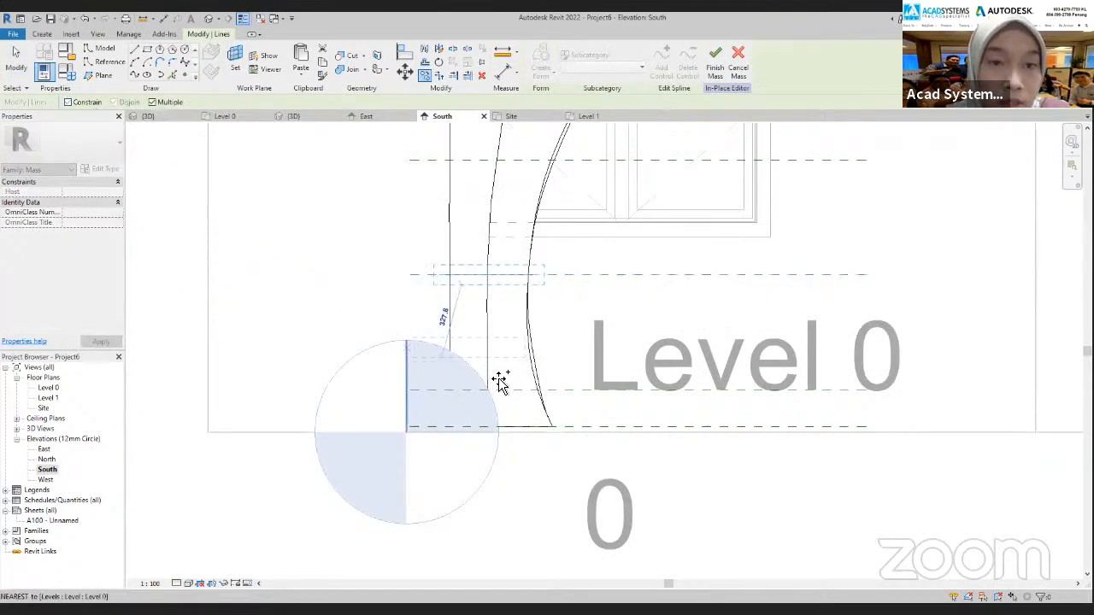
scroll(430, 293, "up", 2)
left_click(432, 289)
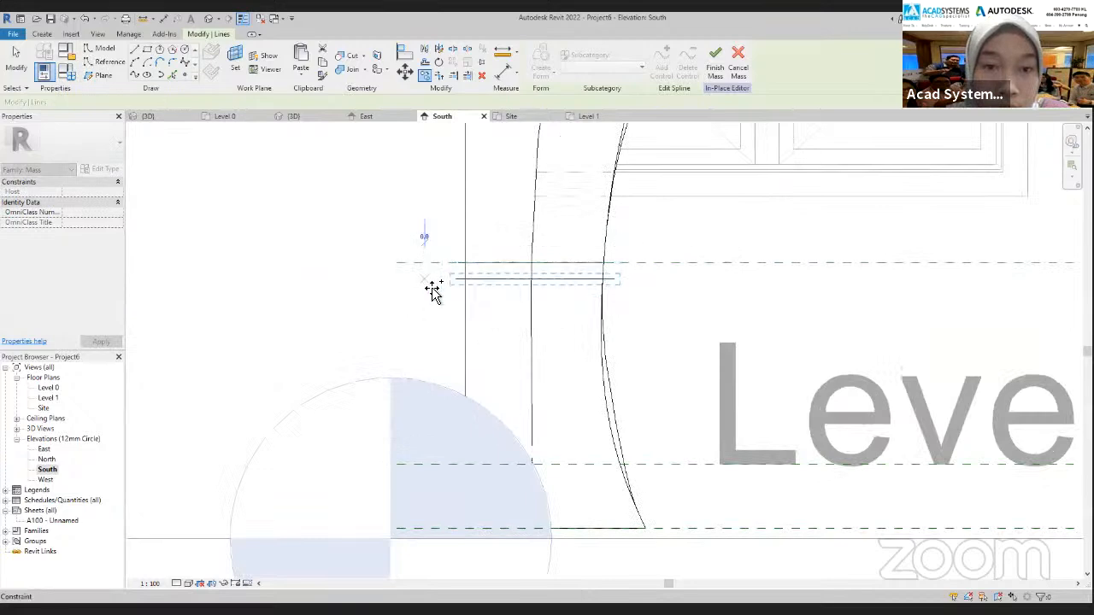
key("Escape")
key("Escape")
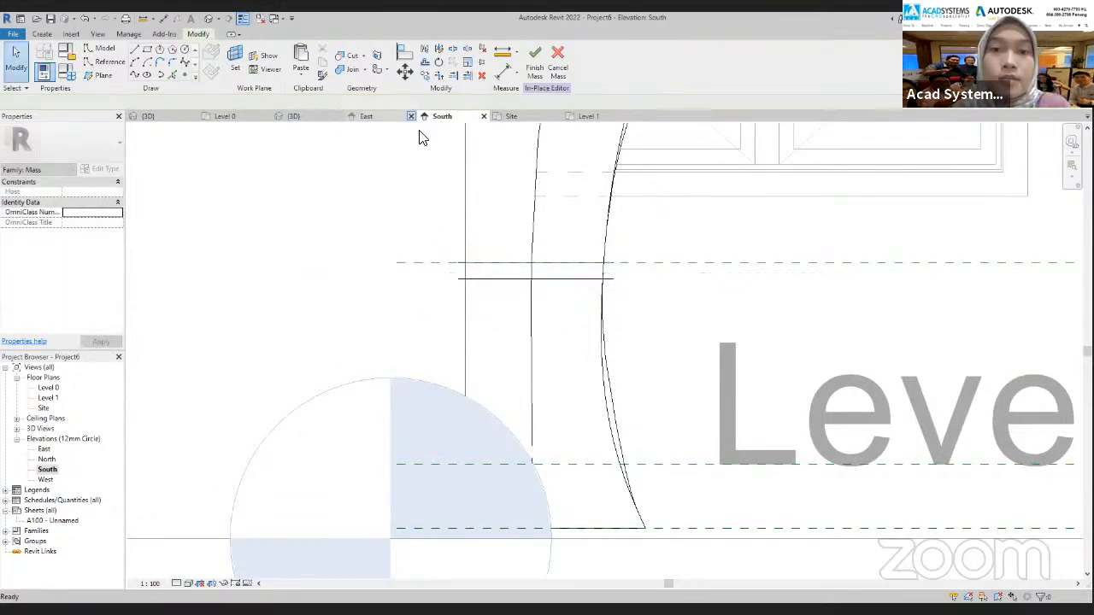
Select both tie-back loops in the 3D view and create a solid band form from them
left_click(325, 117)
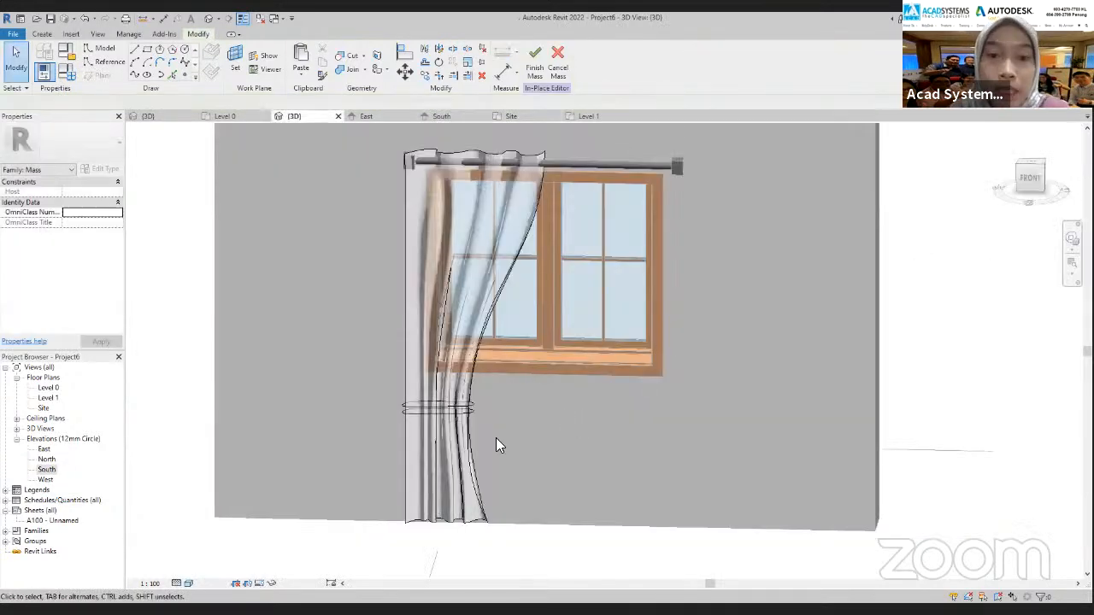
left_click(453, 412)
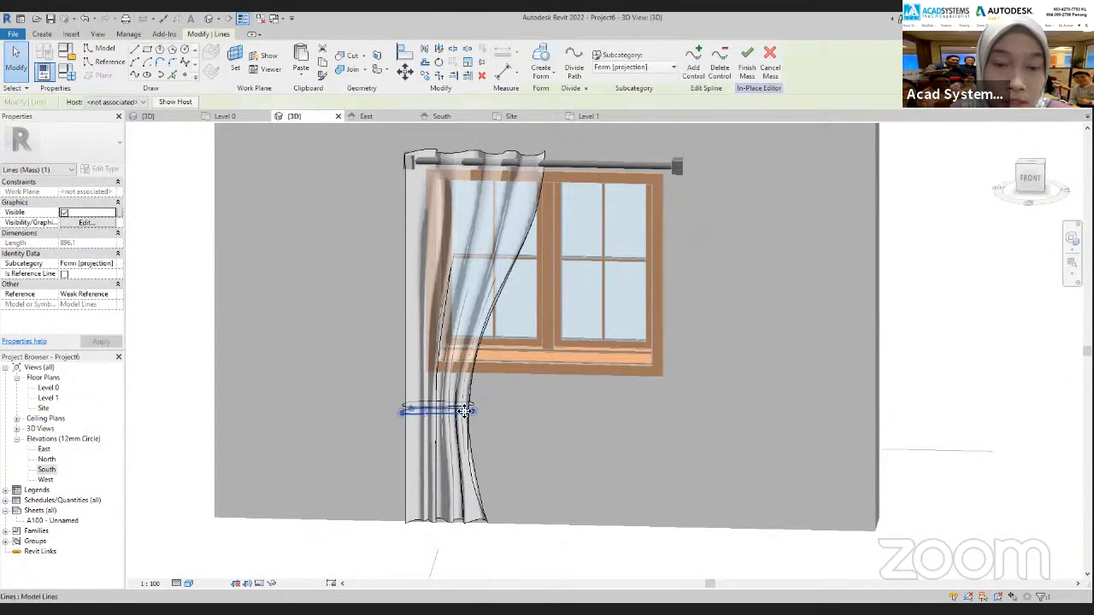
scroll(455, 409, "up", 3)
left_click(457, 402, "ctrl")
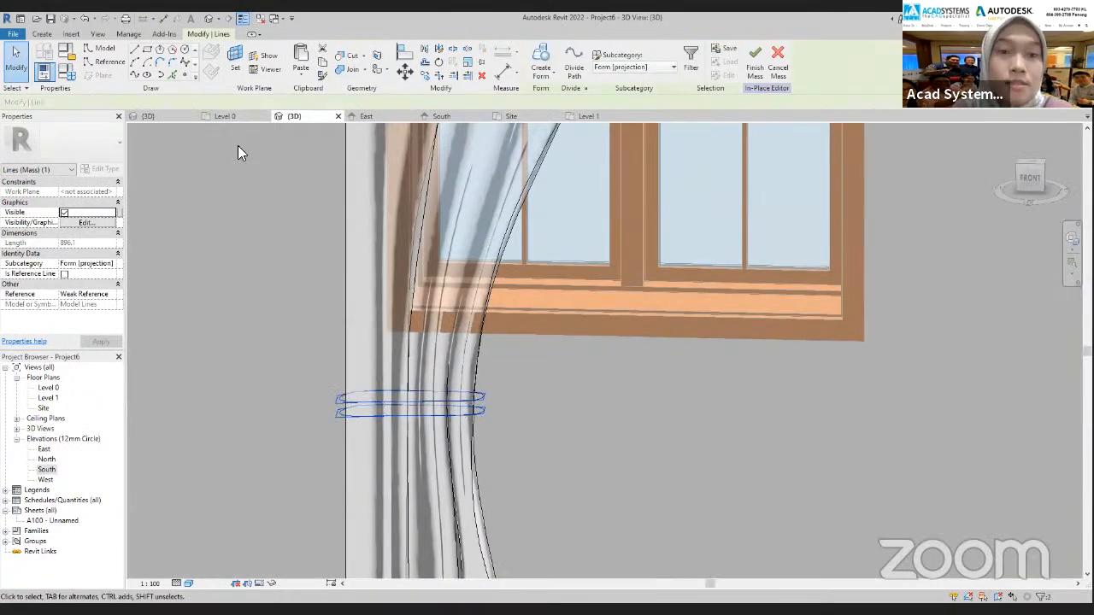
left_click(544, 61)
scroll(557, 439, "down", 5)
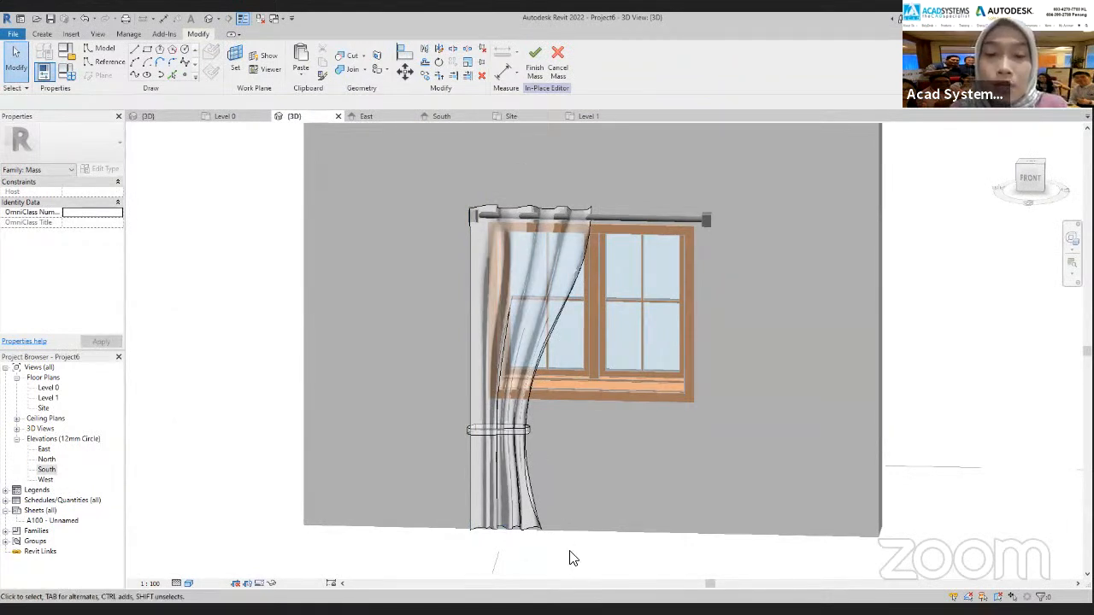
Select the curtain and tie-back forms, search their material options for "fabric", and add Leather, Dark Brown to the project materials
left_click_drag(557, 563, 432, 418)
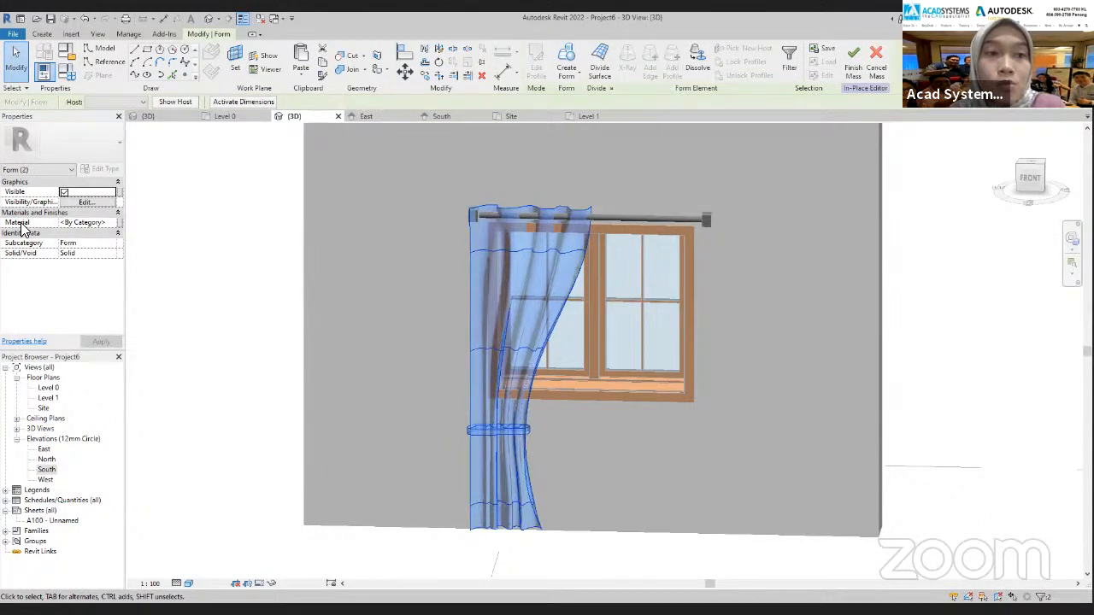
left_click(114, 227)
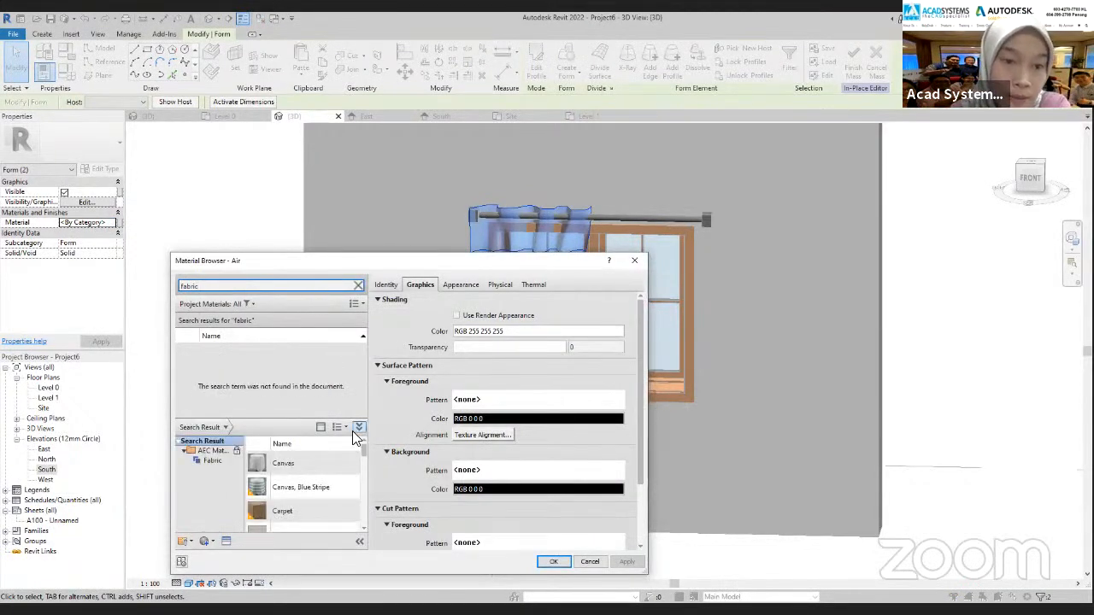
scroll(333, 489, "down", 2)
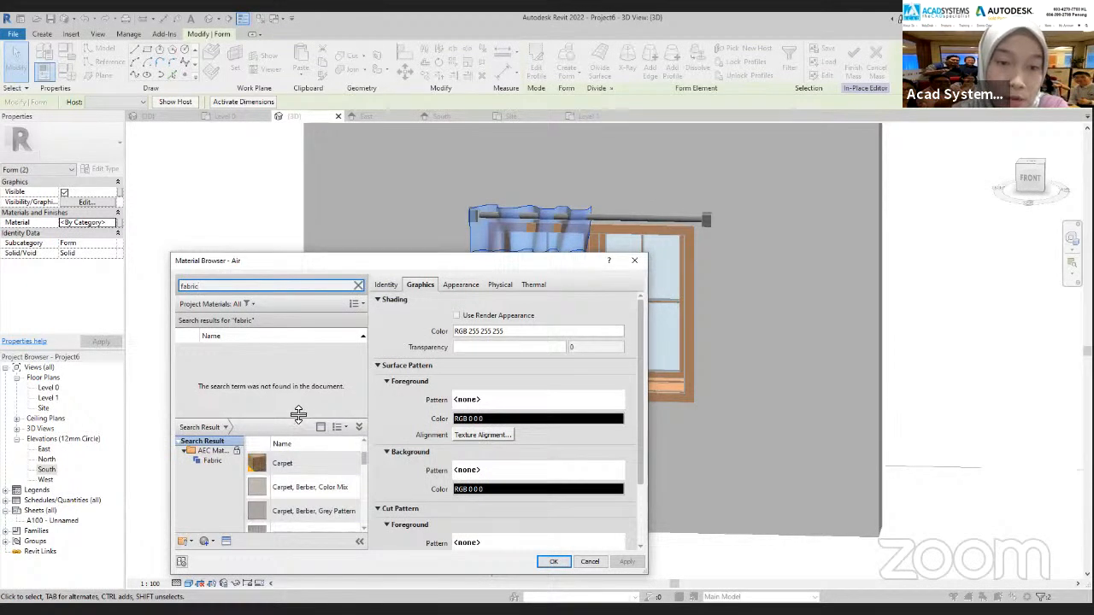
left_click_drag(298, 416, 299, 381)
scroll(304, 501, "down", 5)
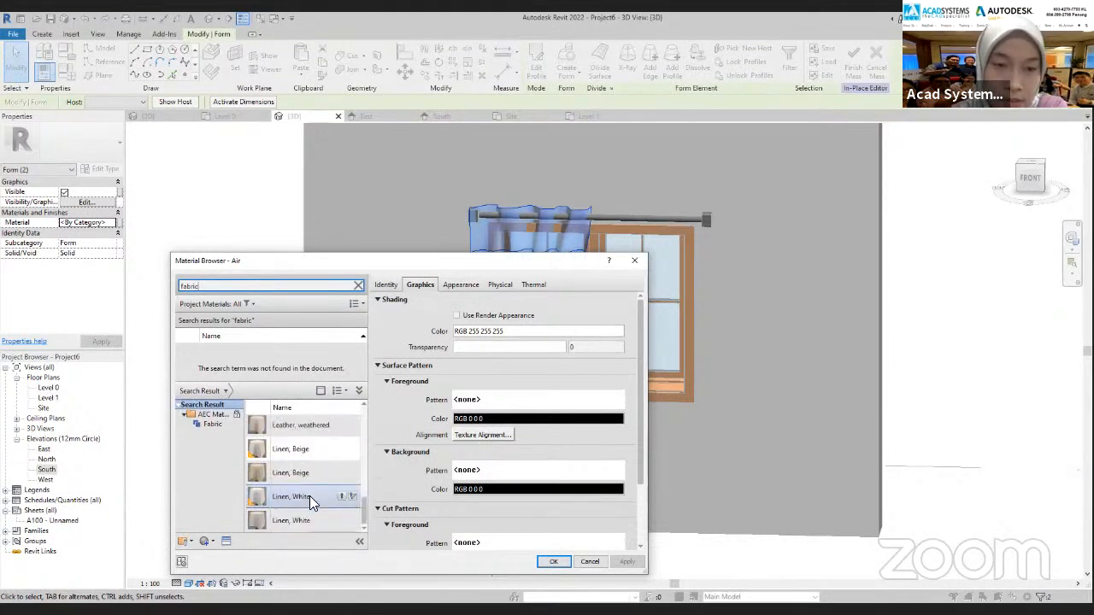
scroll(291, 472, "up", 6)
scroll(294, 480, "down", 3)
scroll(294, 480, "up", 5)
scroll(294, 481, "down", 6)
scroll(296, 480, "up", 1)
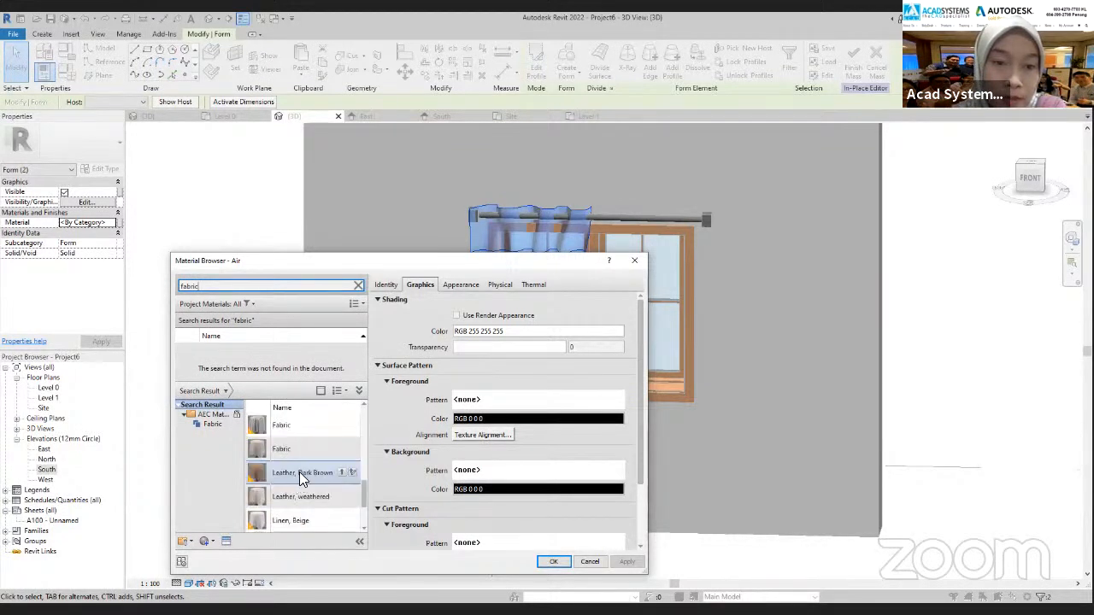
left_click(351, 474)
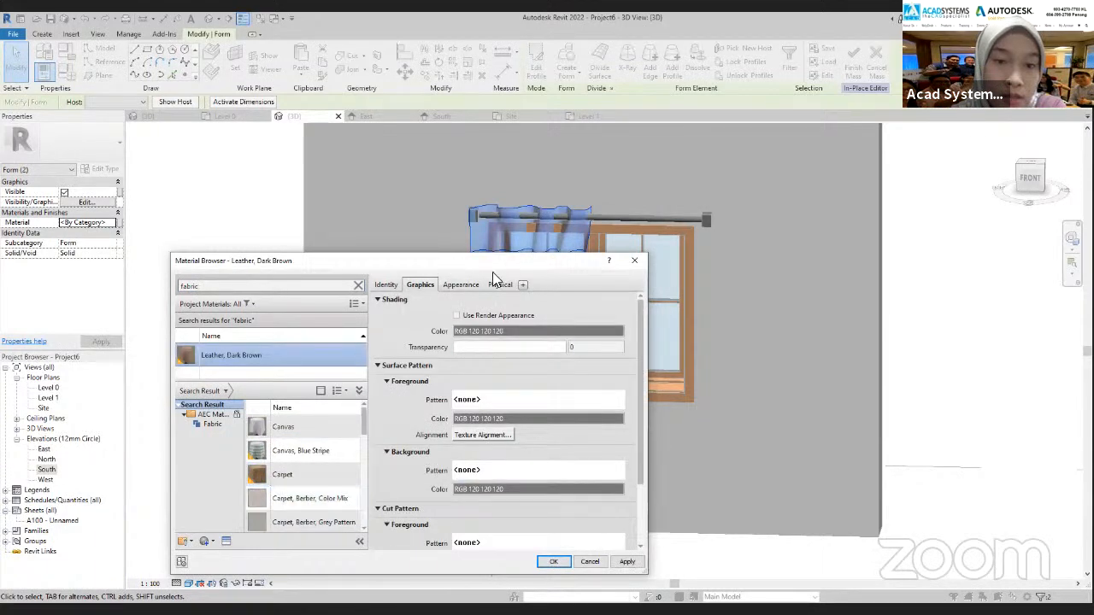
Enable Use Render Appearance for Leather, Dark Brown and assign the material to both forms
left_click(460, 285)
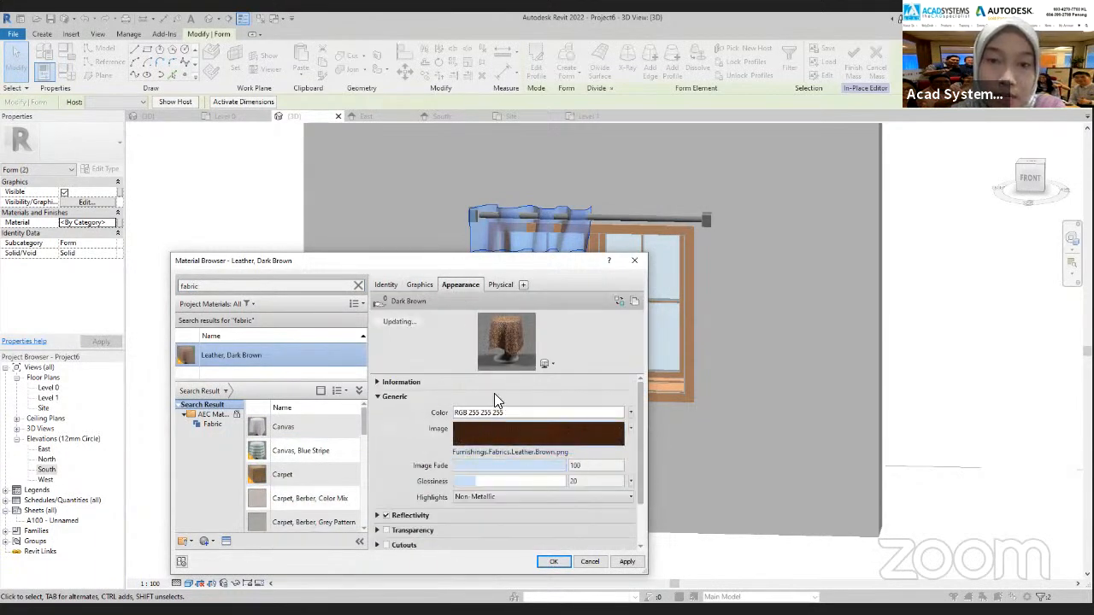
left_click(422, 285)
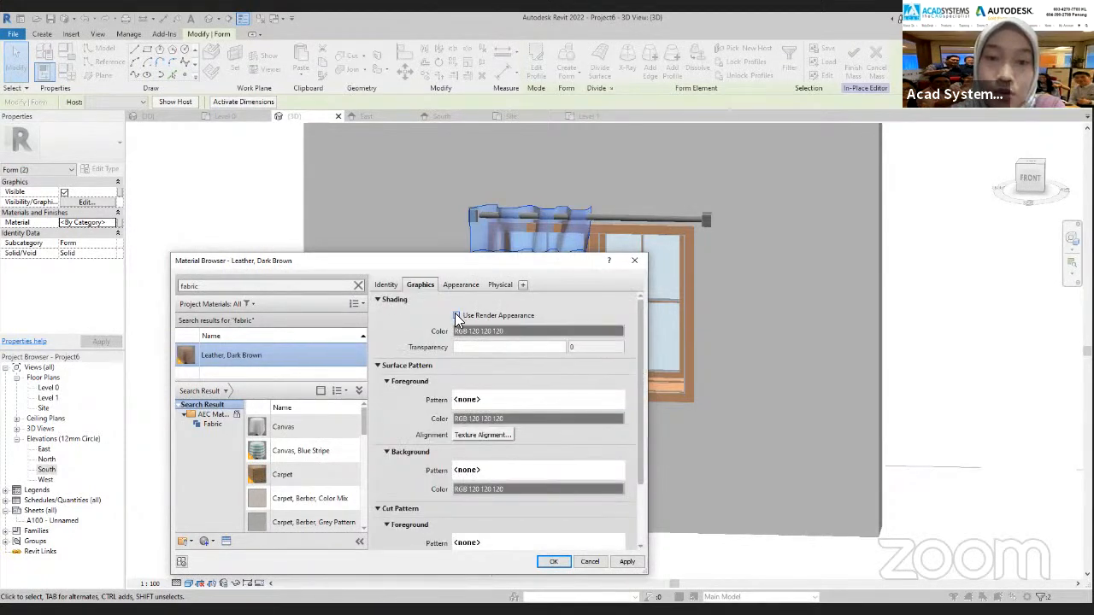
left_click(456, 316)
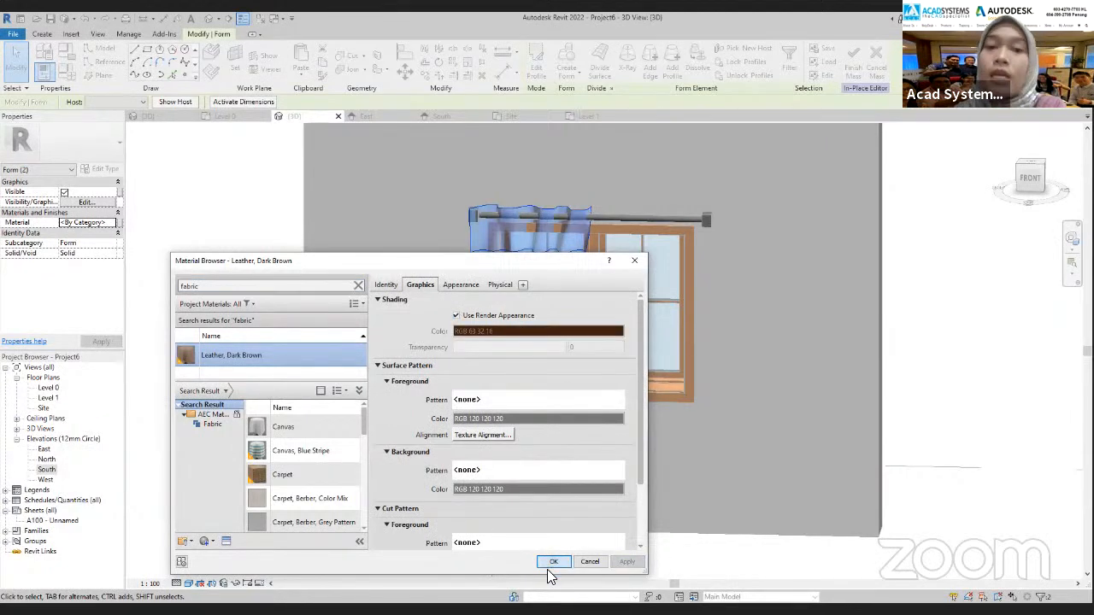
left_click(553, 563)
left_click(151, 484)
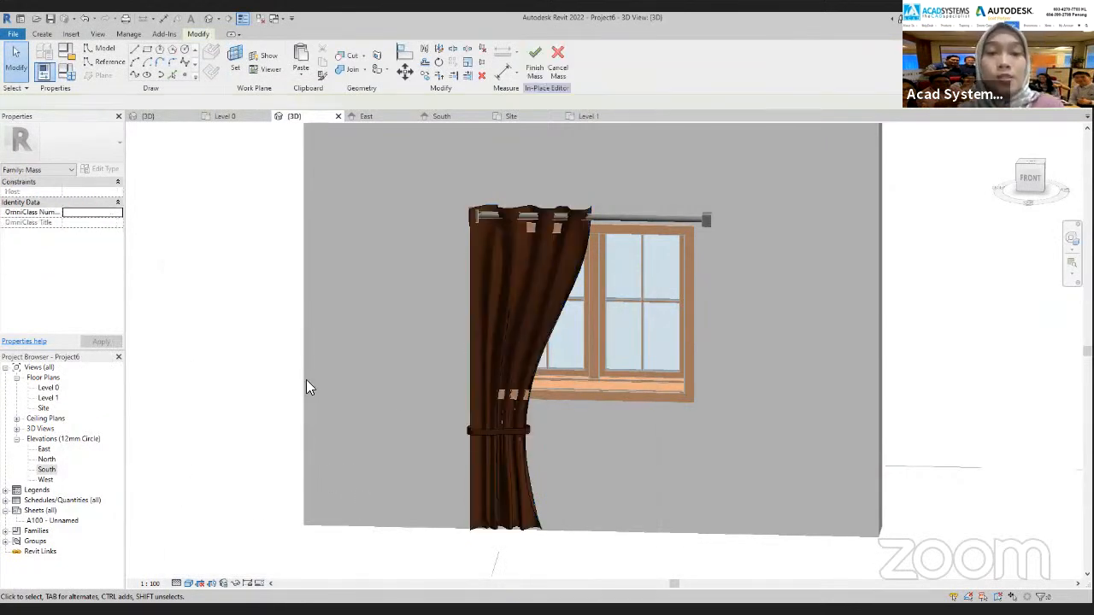
scroll(417, 441, "up", 3)
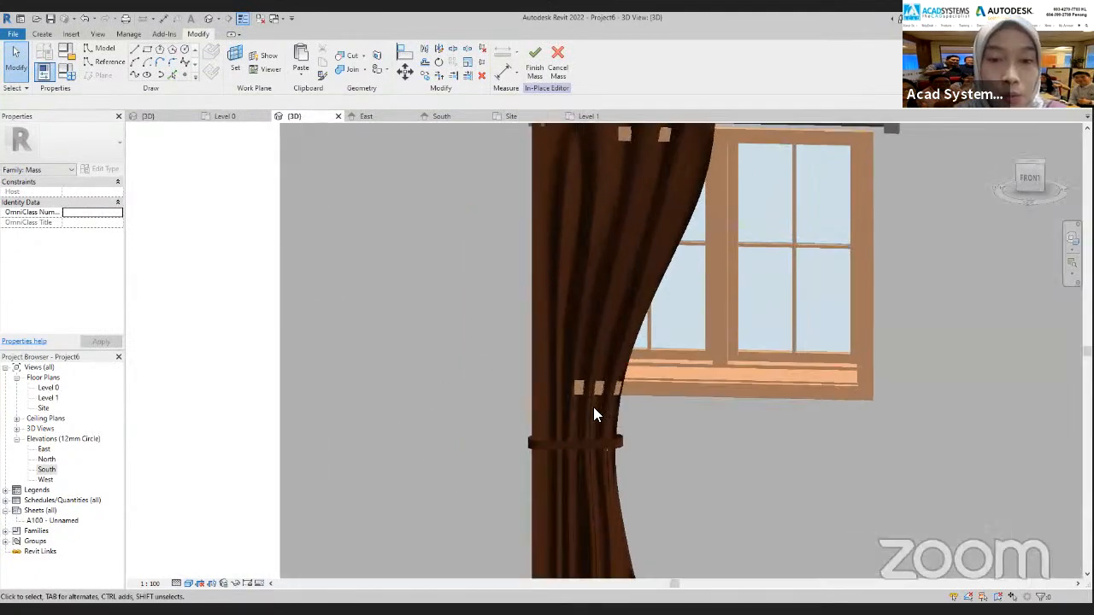
scroll(430, 454, "down", 1)
middle_click_drag(403, 459, 435, 371)
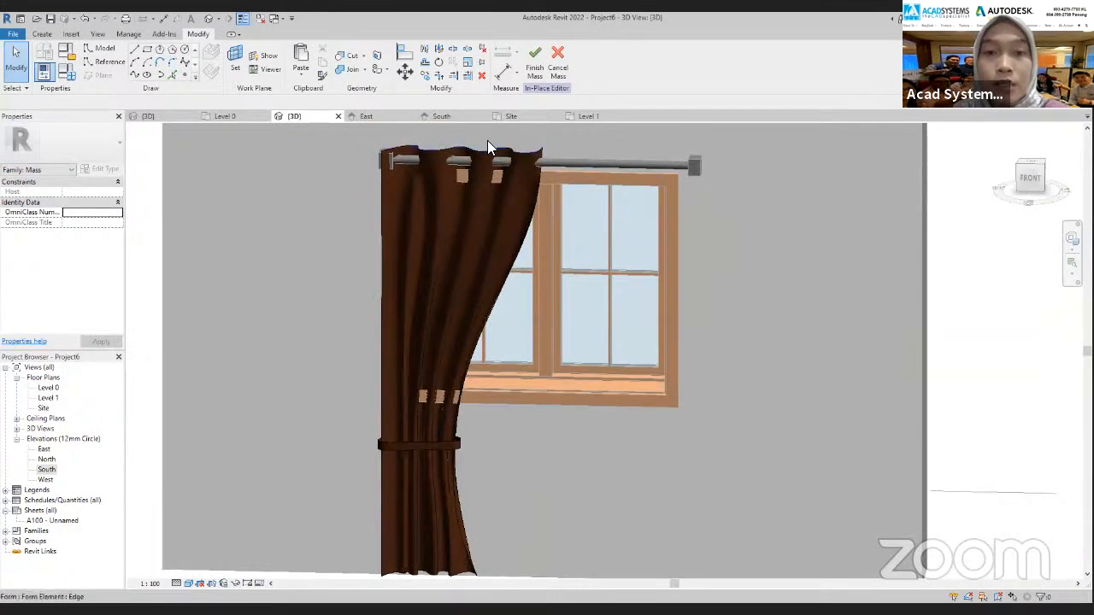
Examine the leather curtain and tie-back forms from the front and side in the 3D view
middle_click_drag(381, 276, 413, 312)
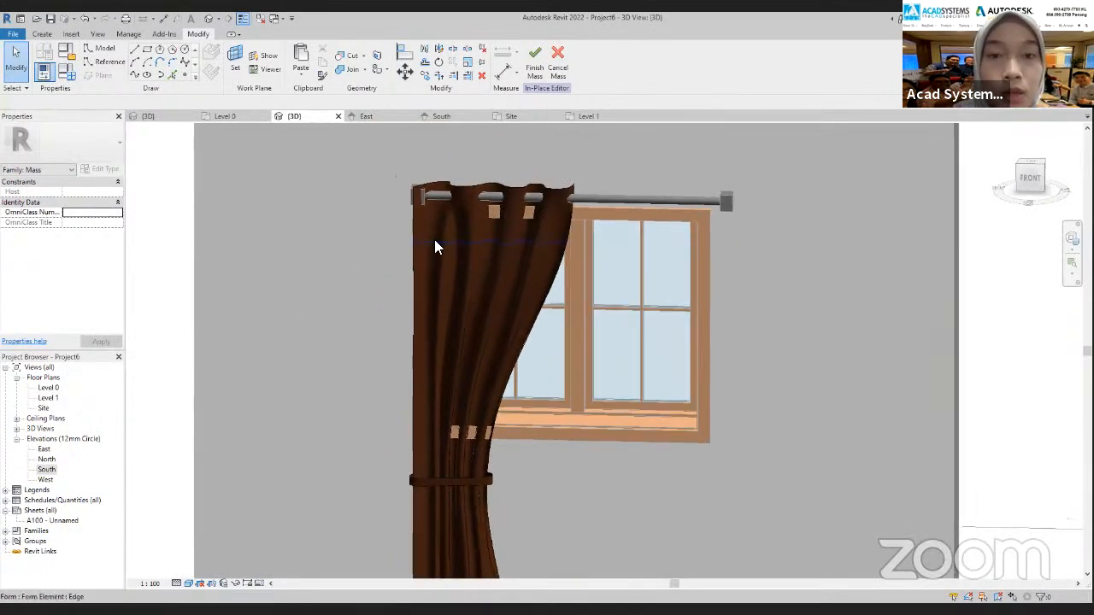
left_click(496, 247)
middle_click_drag(495, 253, 637, 313, "shift")
left_click_drag(469, 245, 478, 252)
middle_click_drag(644, 339, 529, 221, "shift")
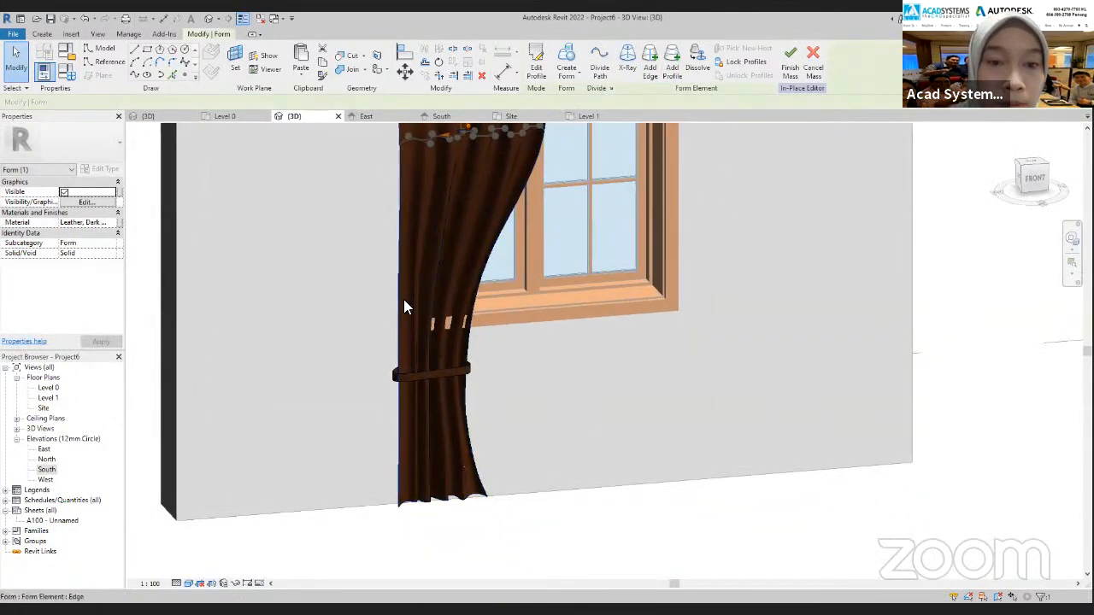
left_click(409, 368)
middle_click_drag(469, 391, 483, 426, "shift")
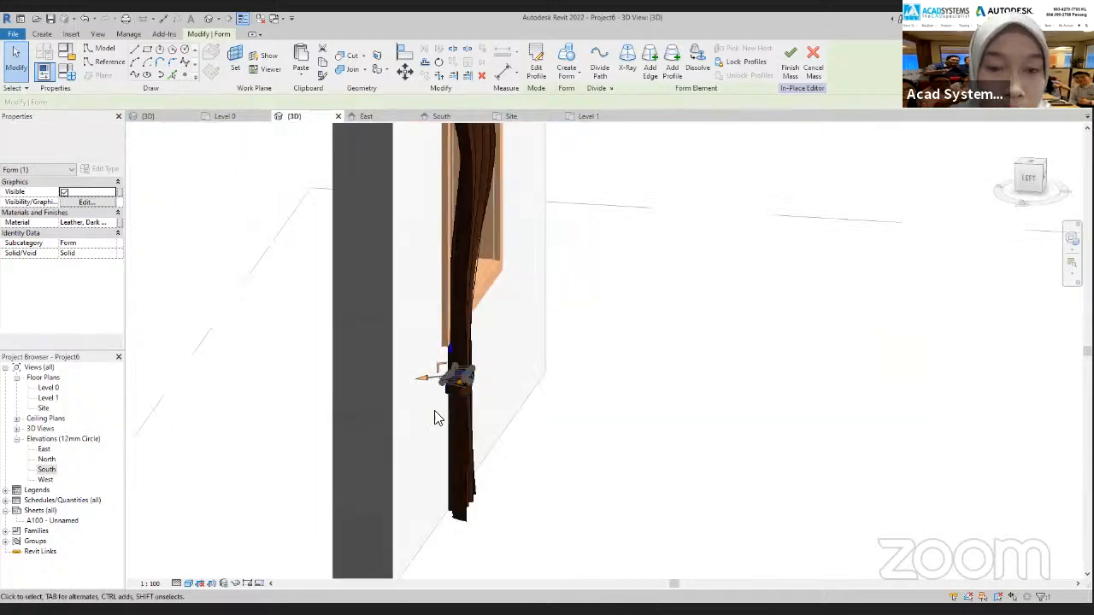
left_click_drag(439, 370, 435, 382)
middle_click_drag(687, 396, 528, 398, "shift")
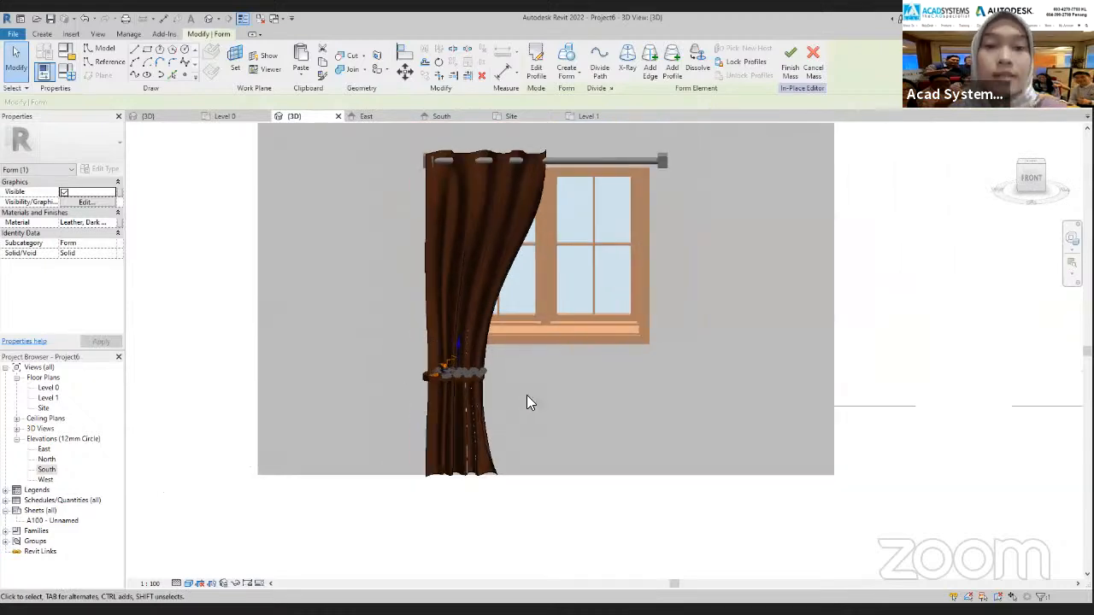
middle_click_drag(542, 450, 523, 412, "shift")
left_click(504, 502)
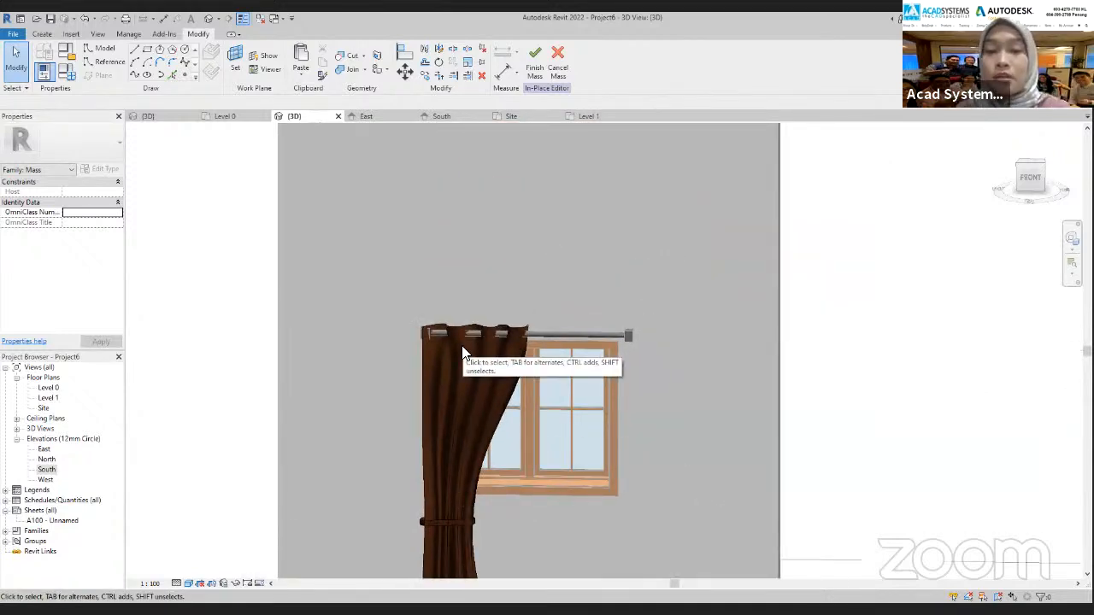
Finish the in-place mass containing the curtain and tie-back forms
scroll(478, 376, "down", 3)
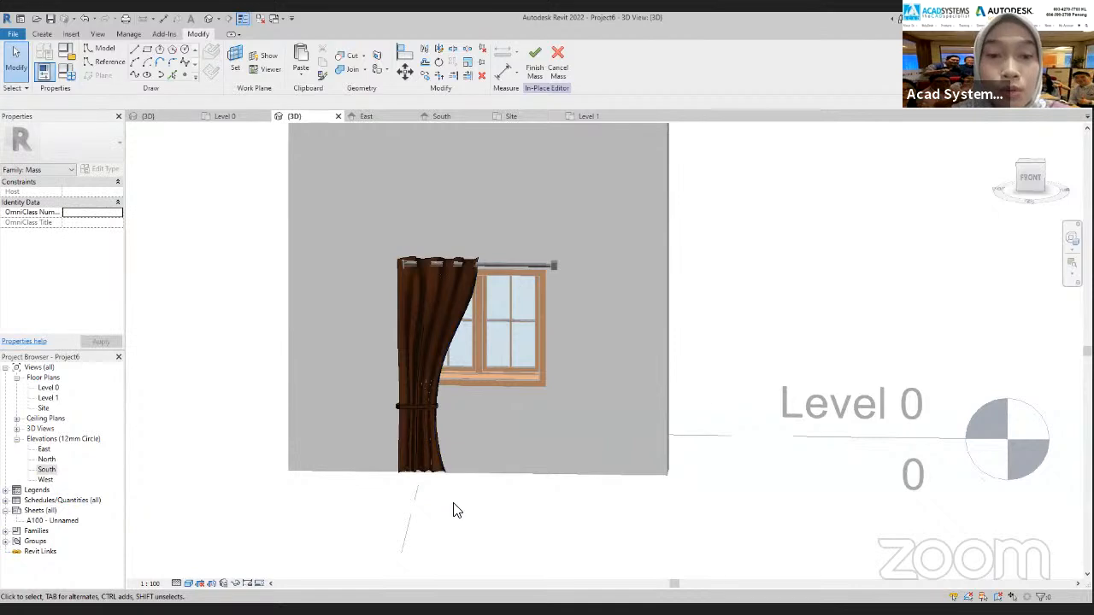
left_click(393, 398)
left_click(450, 441)
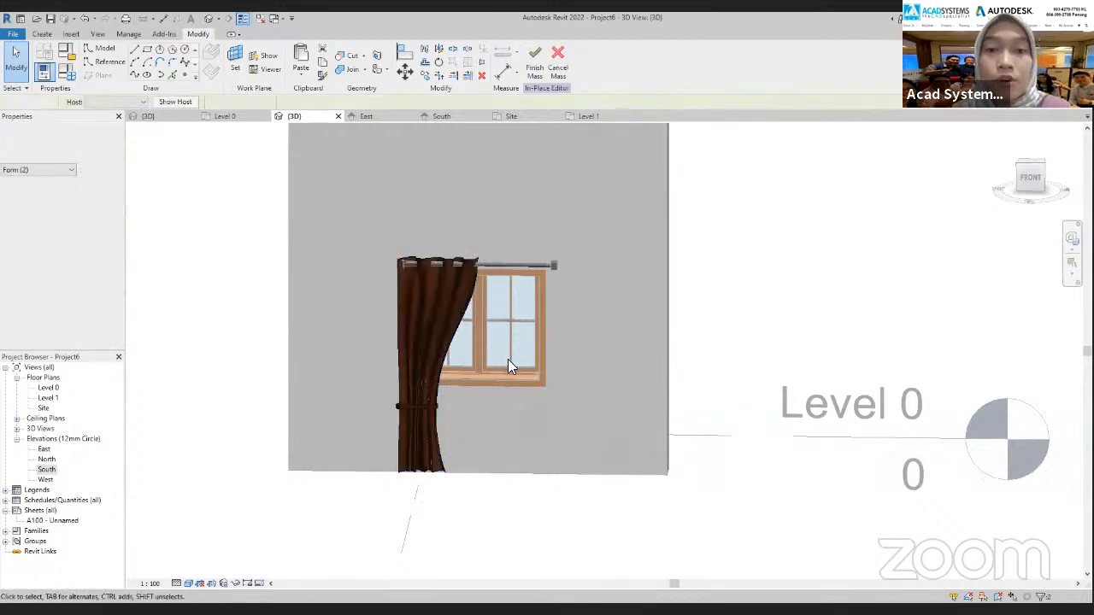
left_click(535, 75)
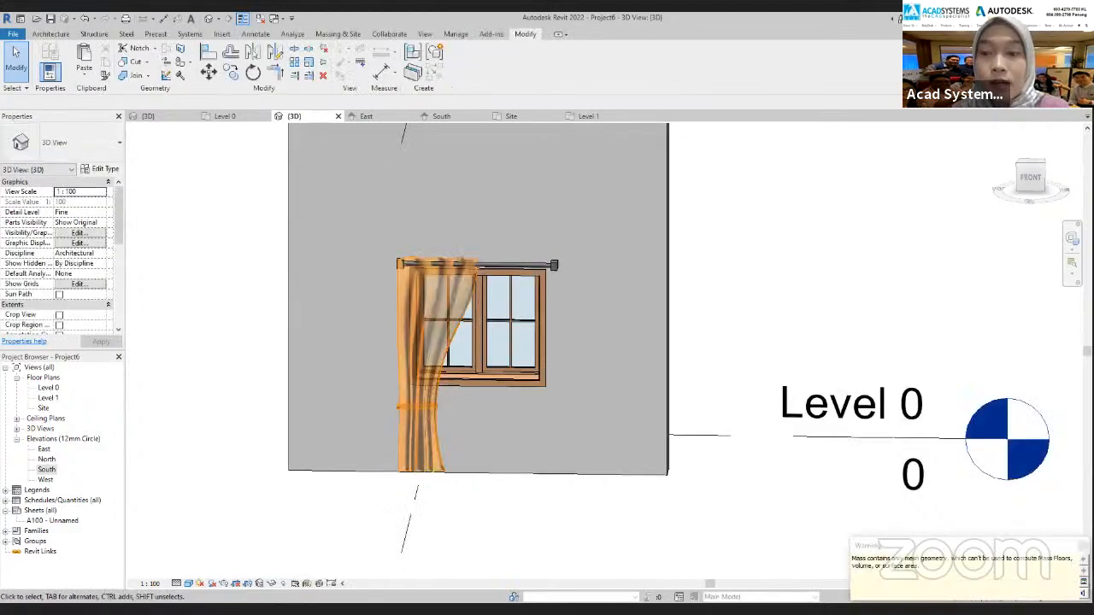
left_click(542, 497)
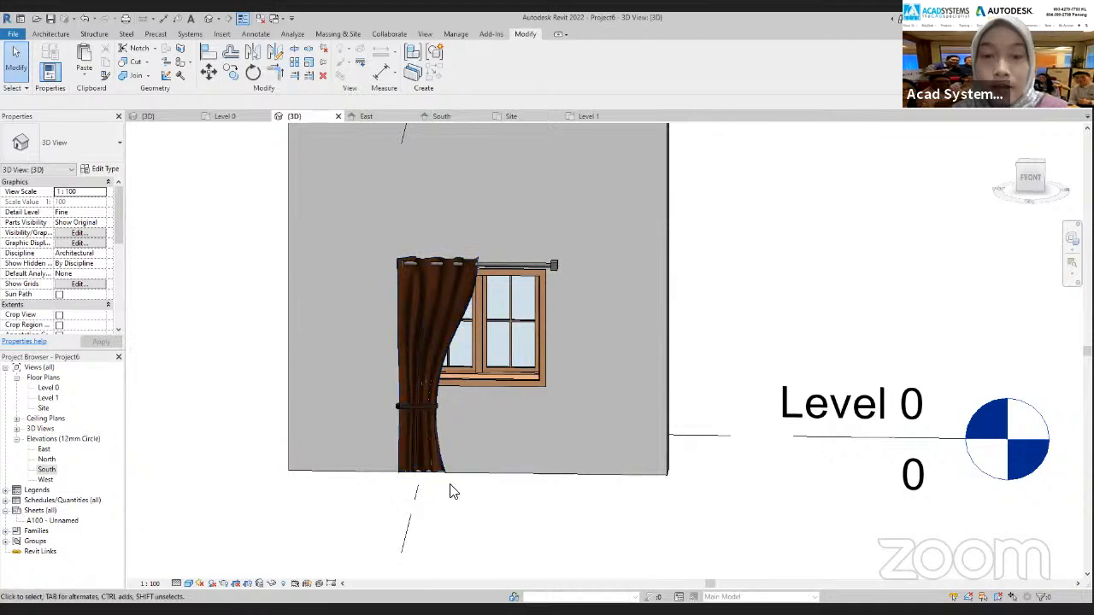
mouse_move(399, 403)
left_mouse_down()
mouse_move(444, 421)
mouse_move(387, 398)
left_mouse_up()
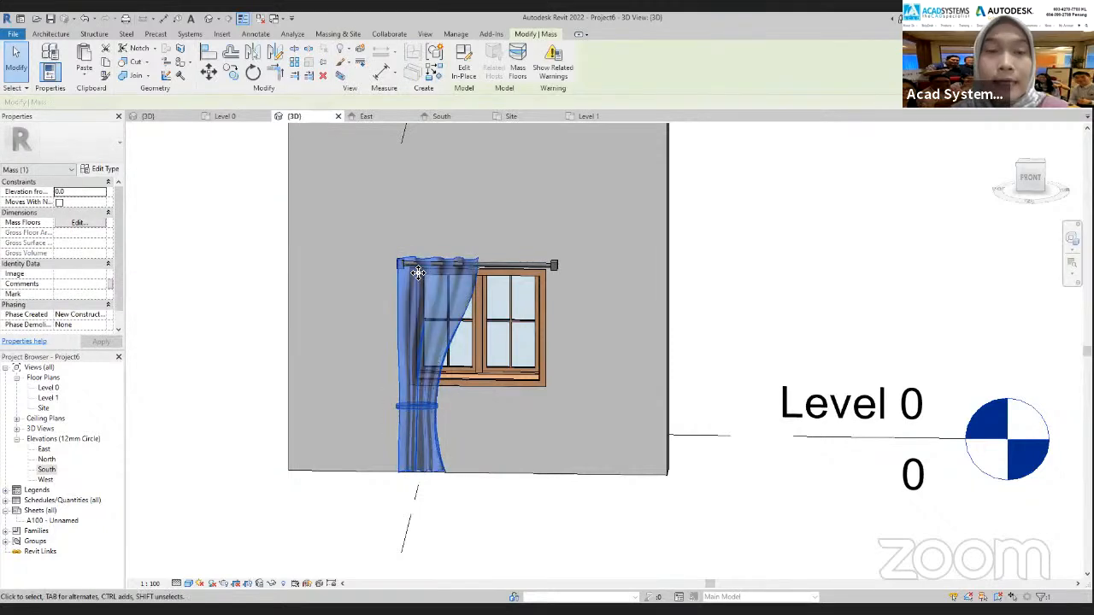
left_click(520, 116)
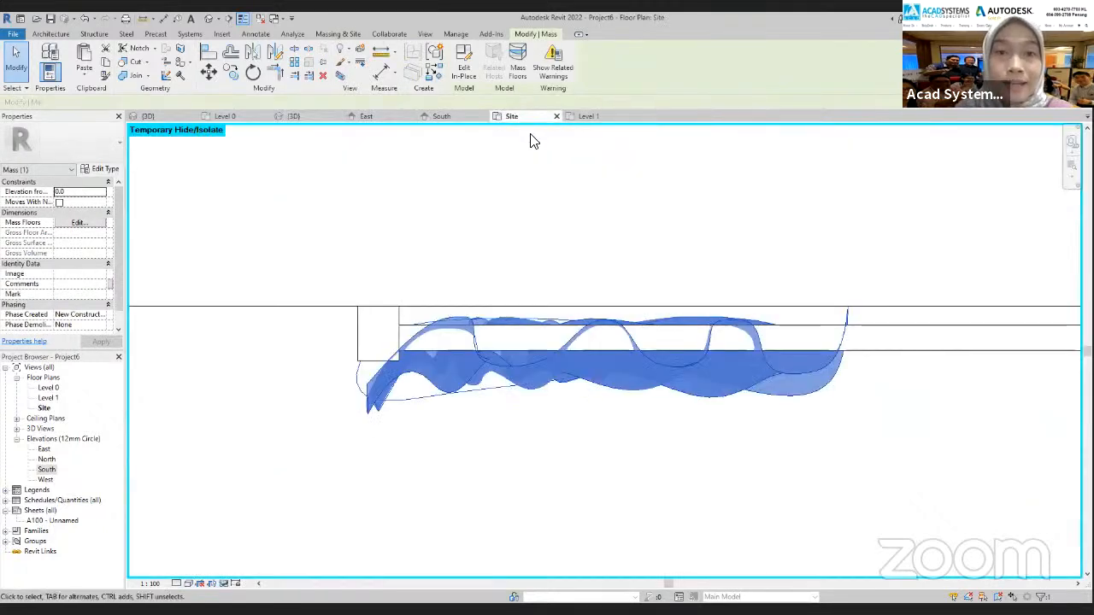
left_click(274, 56)
scroll(633, 359, "up", 4)
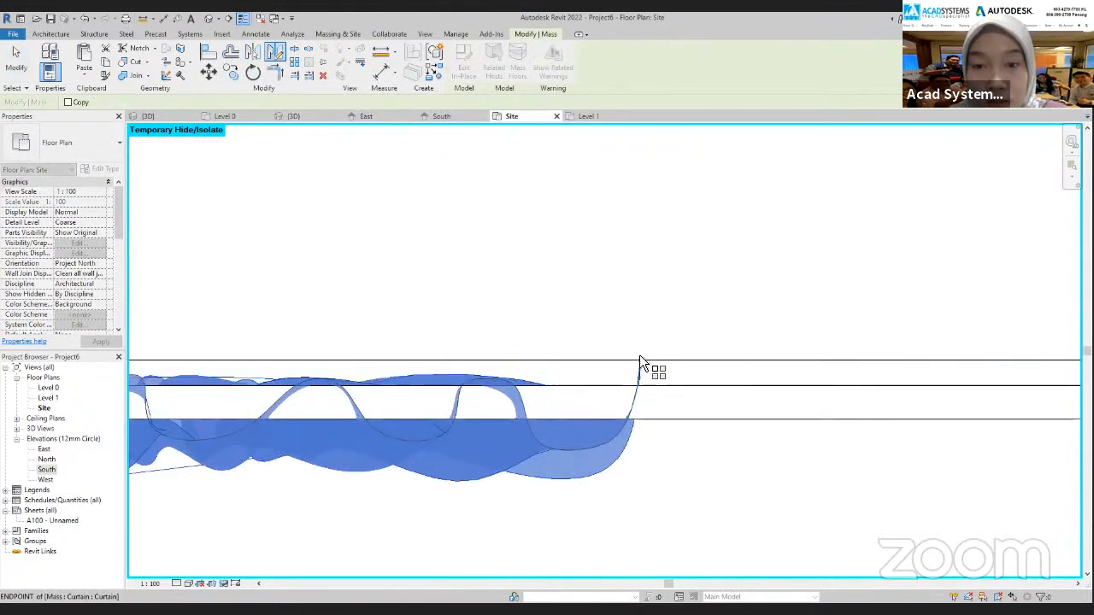
scroll(642, 364, "up", 2)
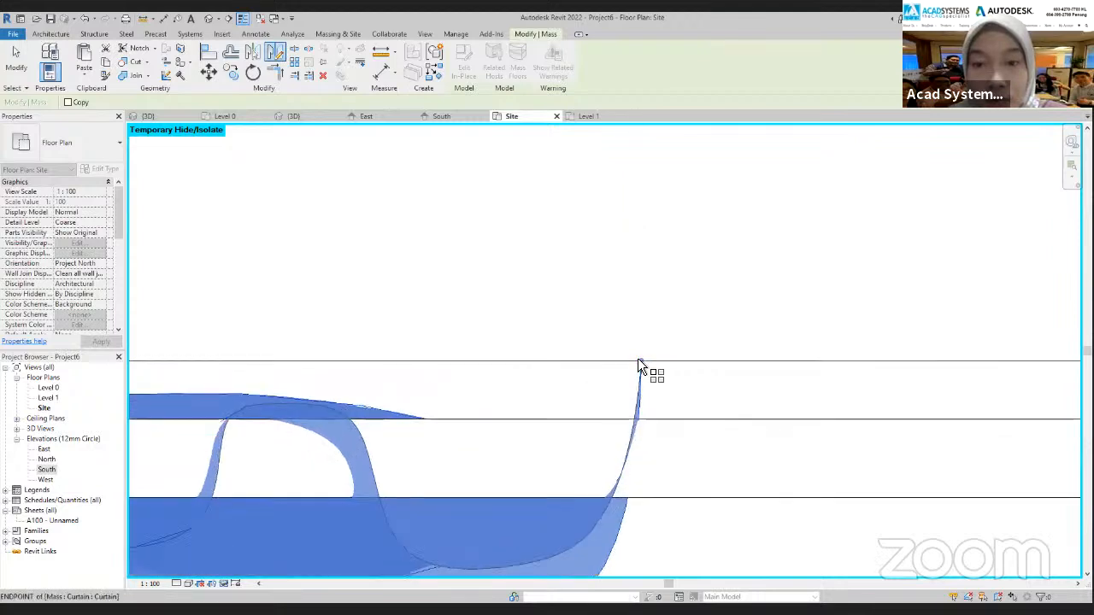
scroll(645, 363, "up", 1)
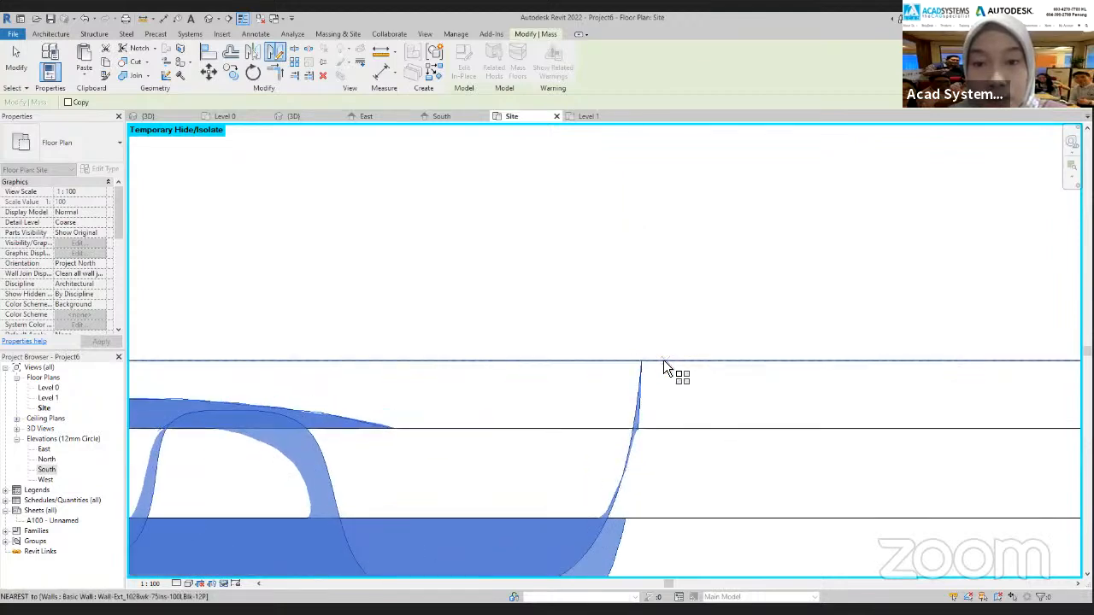
left_click(646, 362)
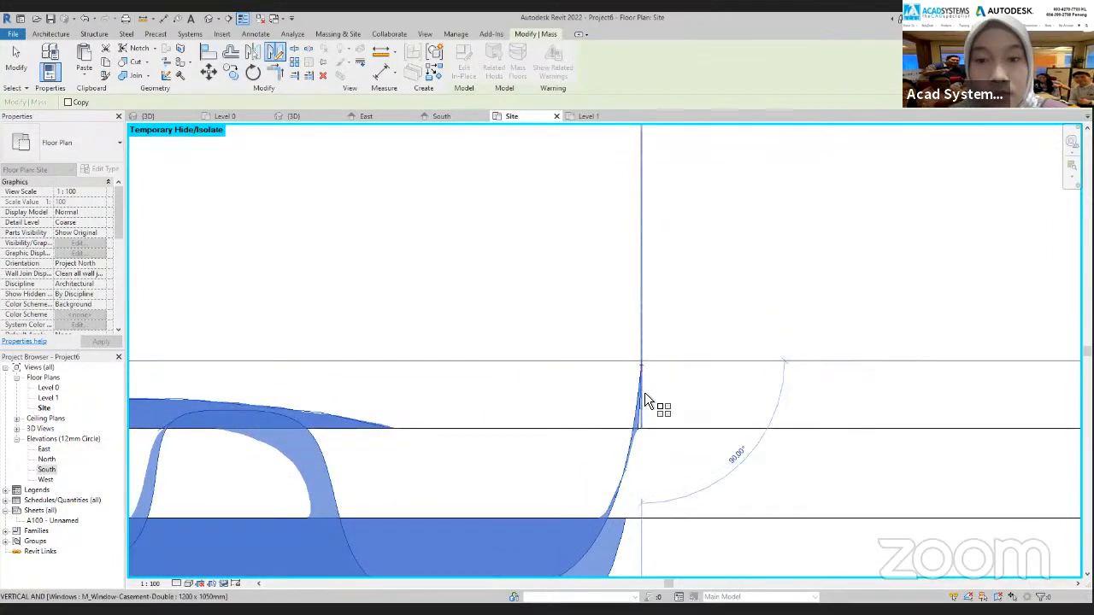
scroll(645, 406, "down", 3)
middle_click_drag(643, 438, 626, 281)
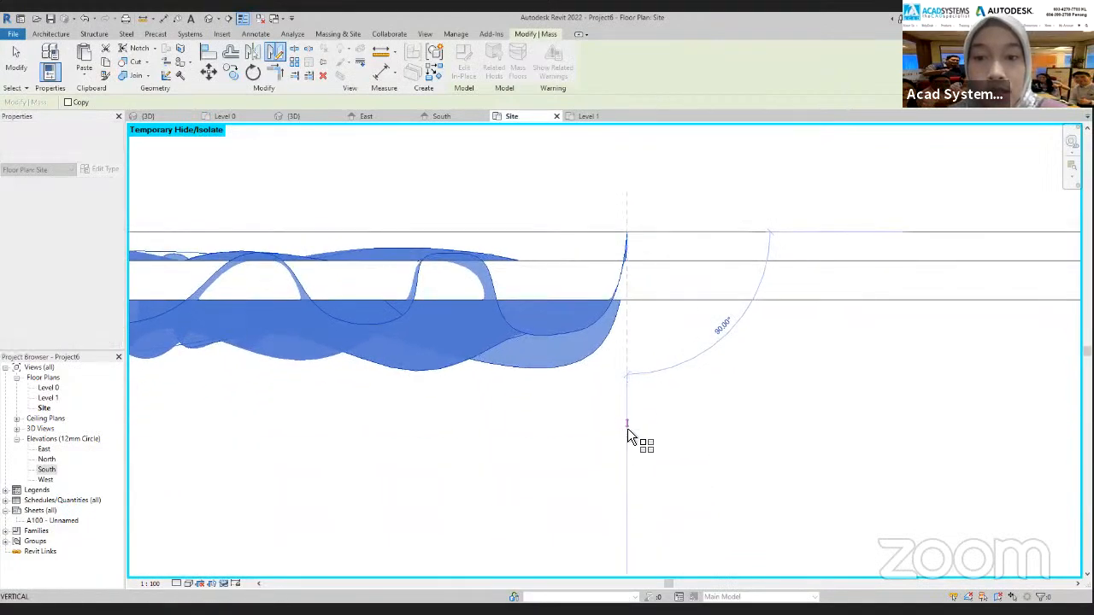
left_click(630, 438)
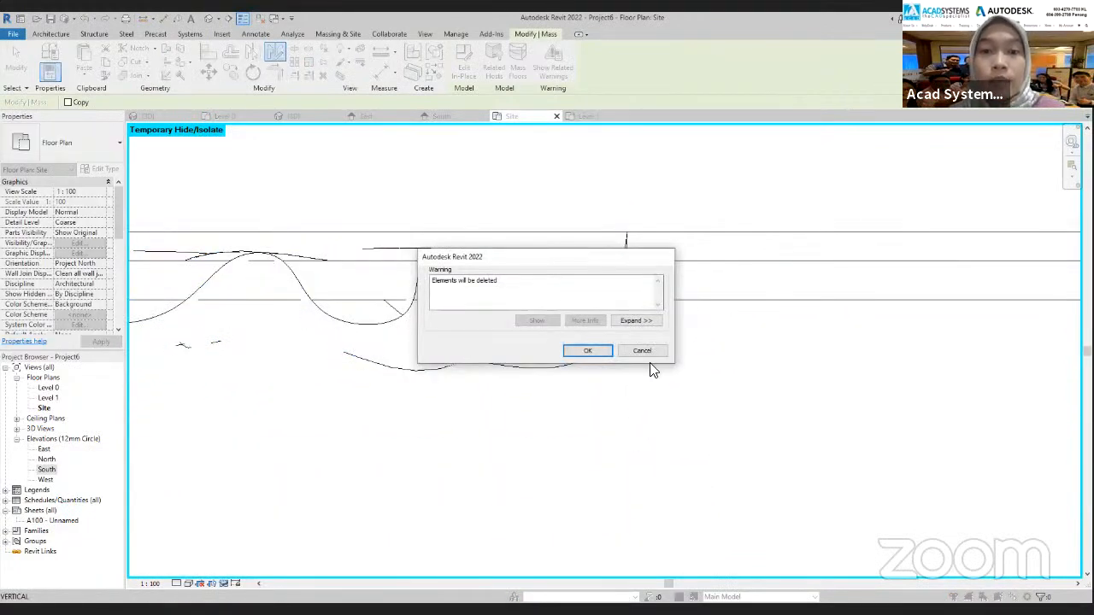
left_click(651, 354)
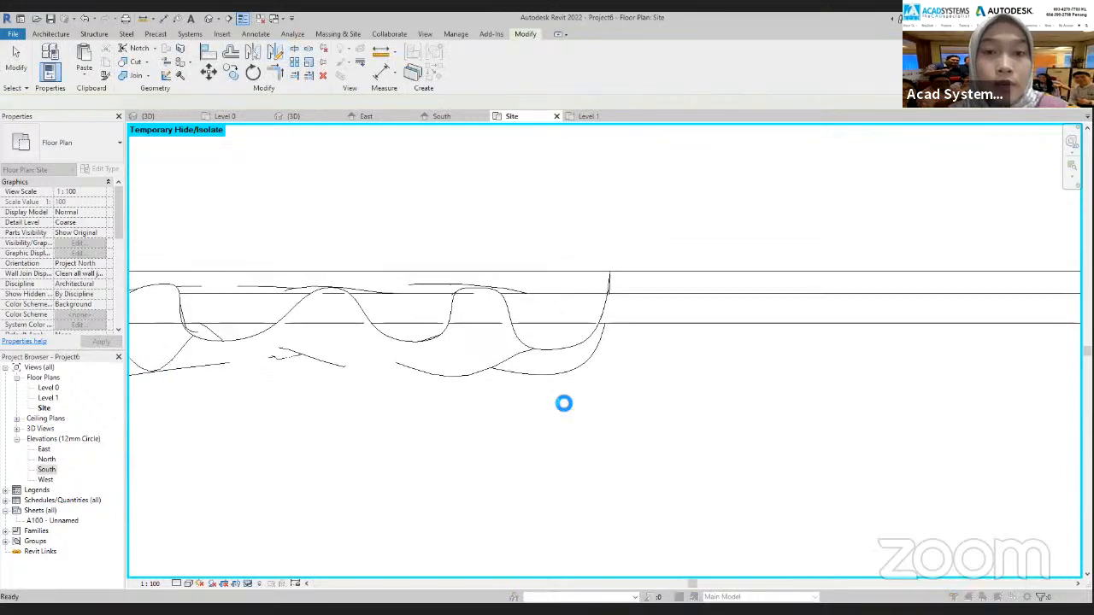
Select the curtain mass in 3D and mirror it in the Site plan with Copy enabled, drawing a vertical axis from the curtain's inner endpoint
key("ctrl+Tab")
left_click_drag(474, 434, 379, 405)
key("Escape")
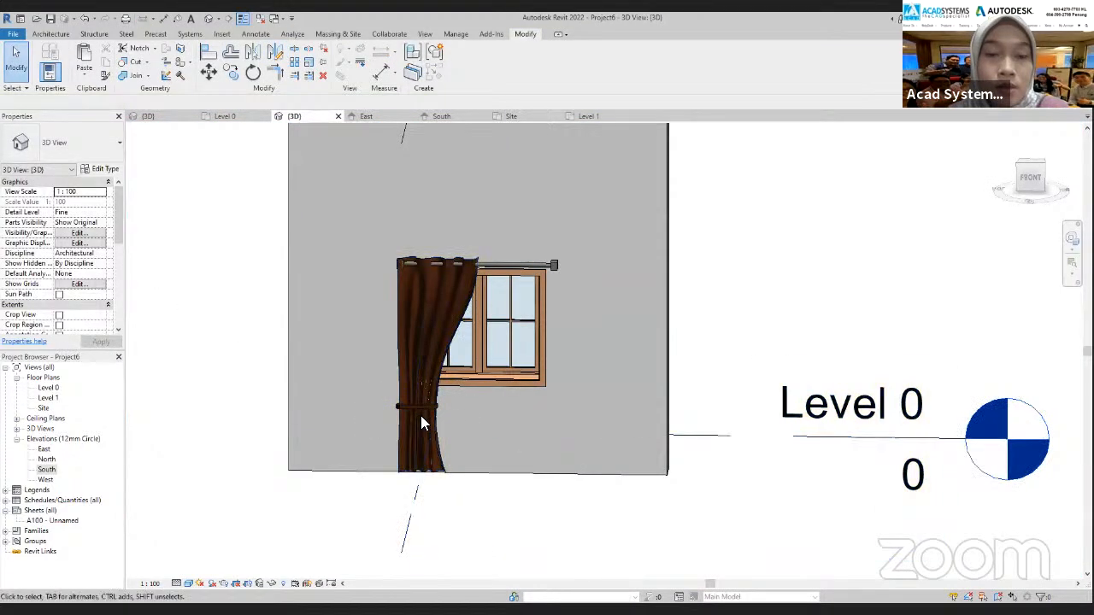
left_click(386, 398)
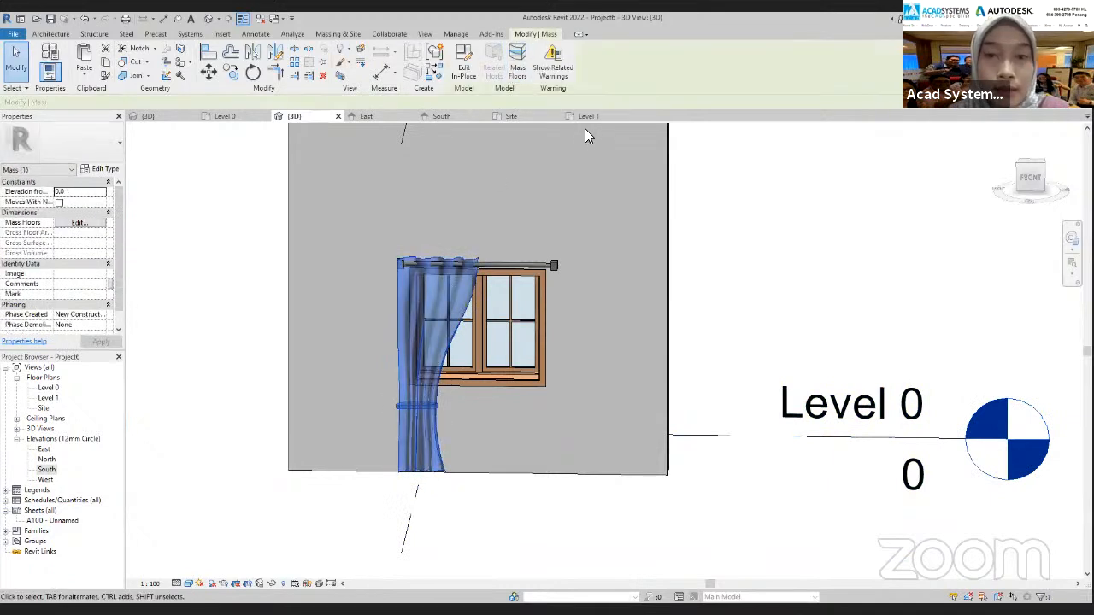
left_click(513, 117)
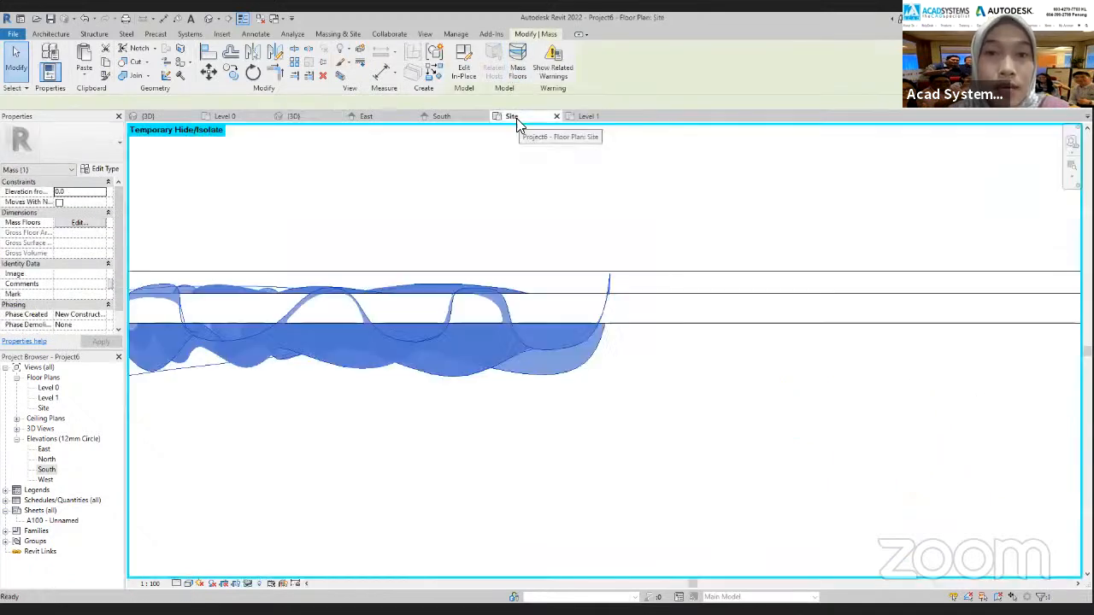
left_click(277, 53)
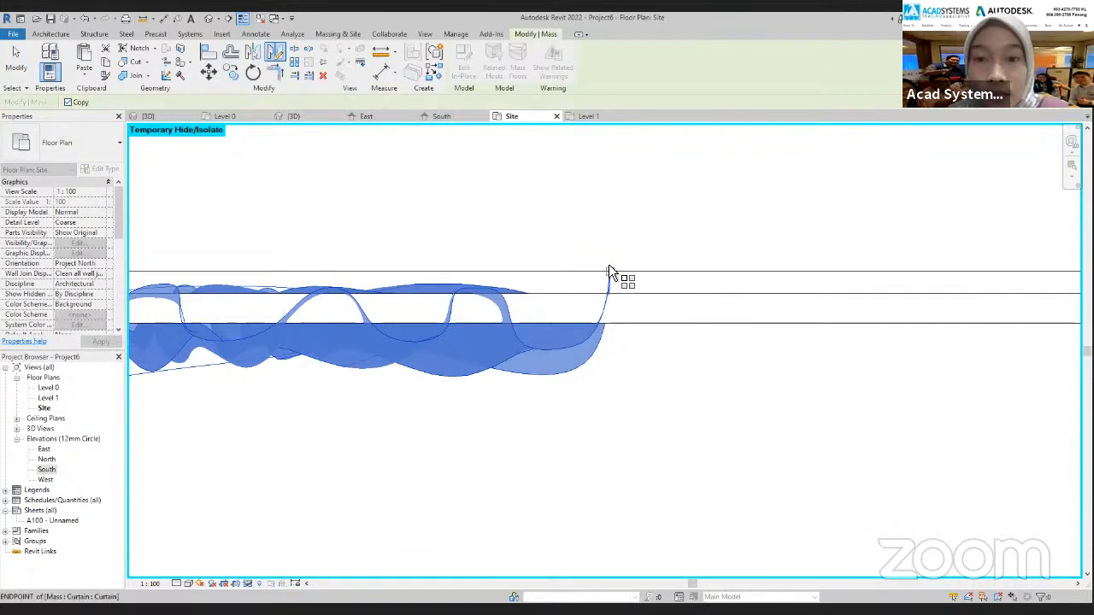
left_click(610, 272)
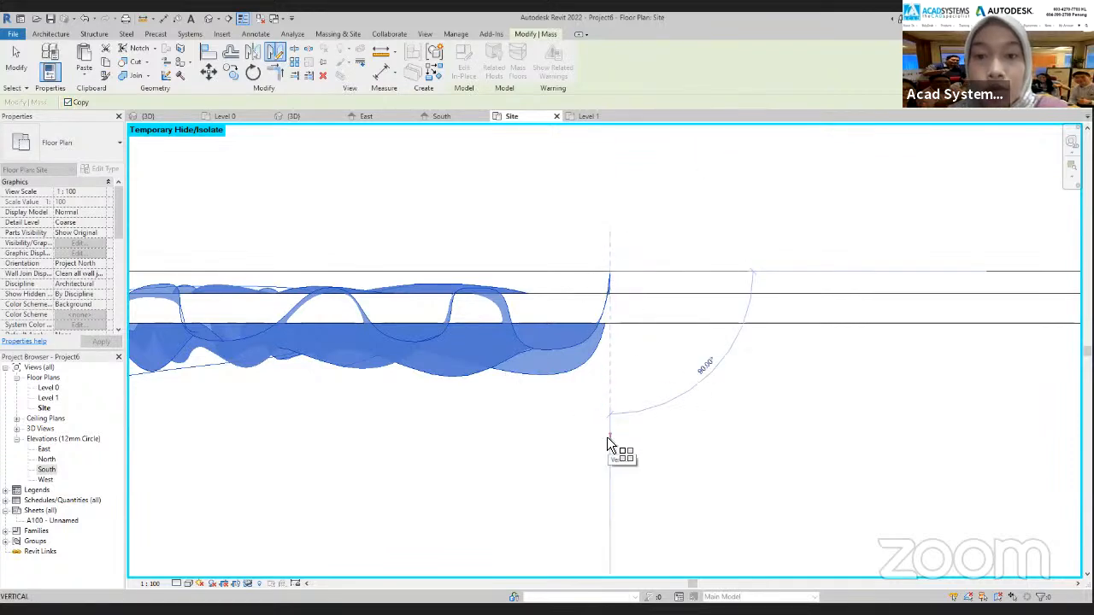
left_click(607, 439)
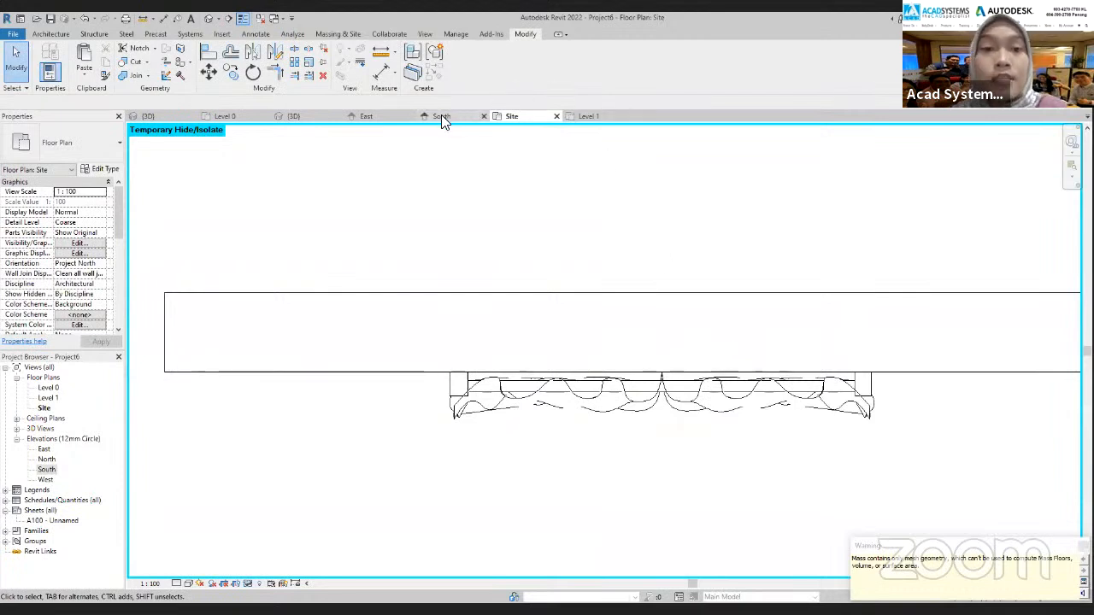
Inspect the mirrored curtain pair around the window in the 3D view from several angles
left_click(294, 116)
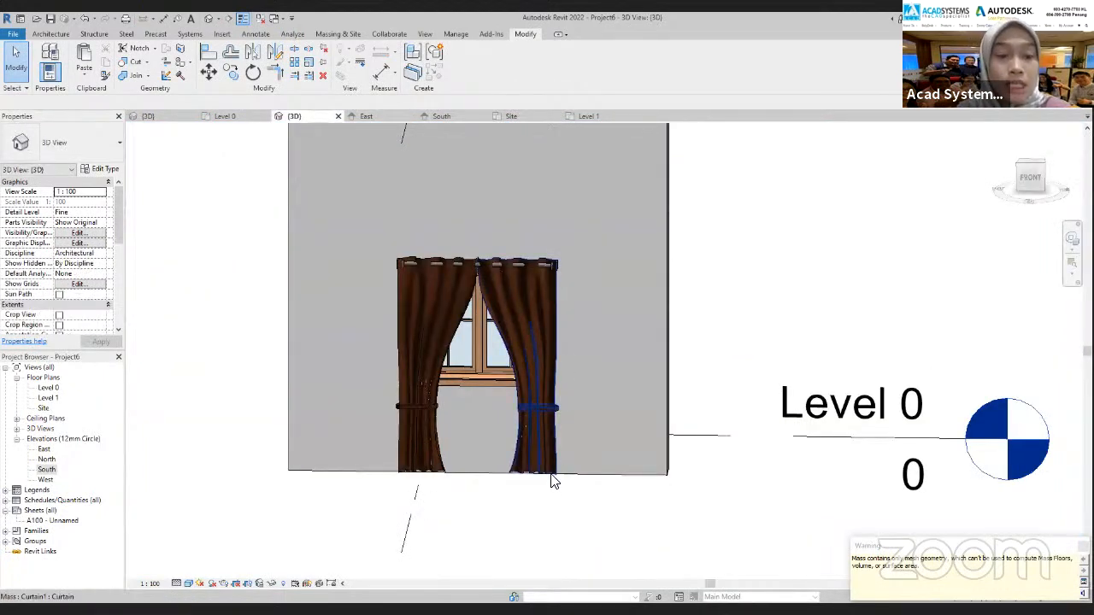
mouse_move(558, 512)
middle_mouse_down("shift")
mouse_move(505, 442)
mouse_move(420, 488)
mouse_move(666, 523)
mouse_move(585, 514)
middle_mouse_up("shift")
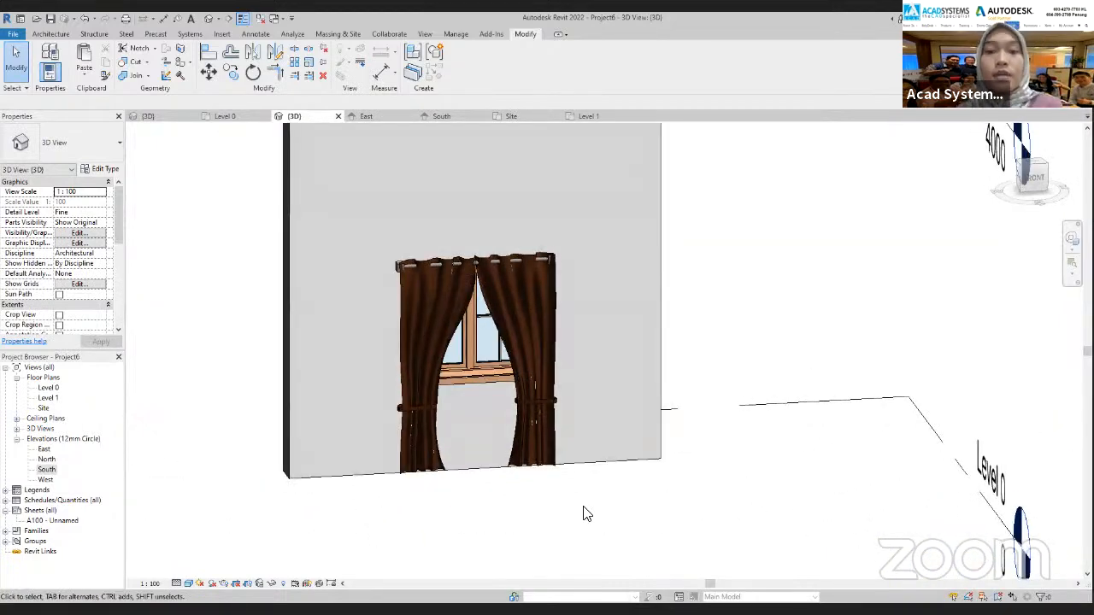
middle_click_drag(513, 290, 473, 504, "shift")
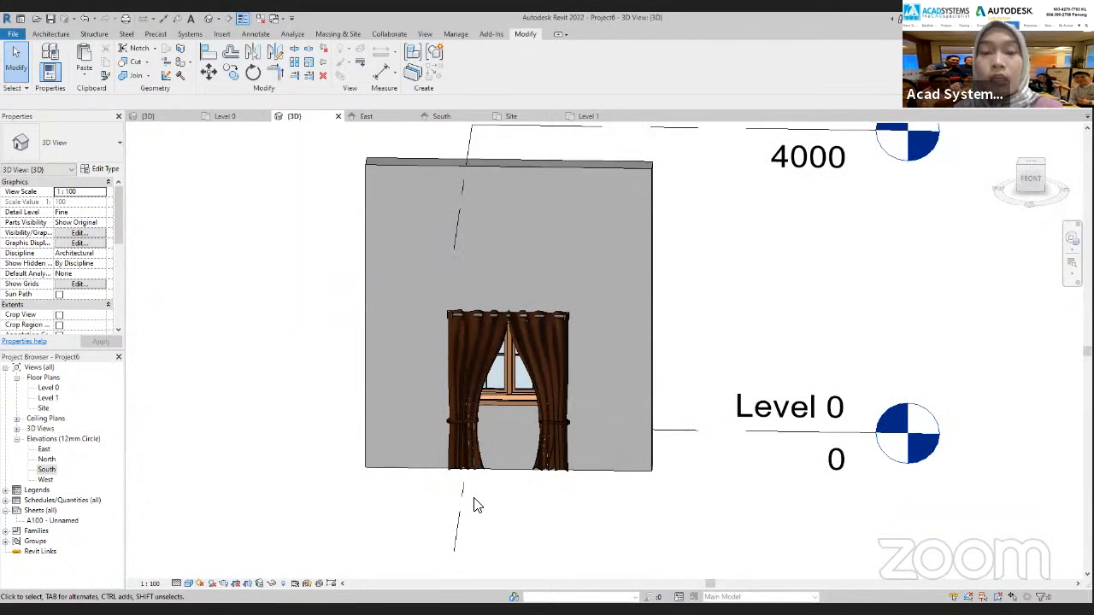
middle_click_drag(481, 499, 489, 460, "shift")
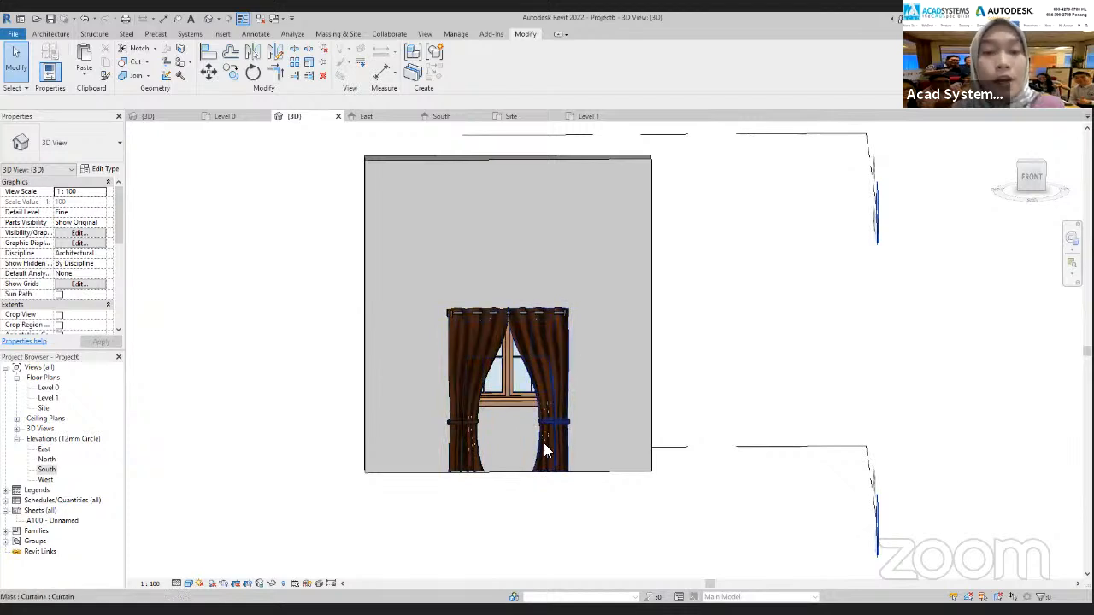
middle_click_drag(549, 461, 538, 505, "shift")
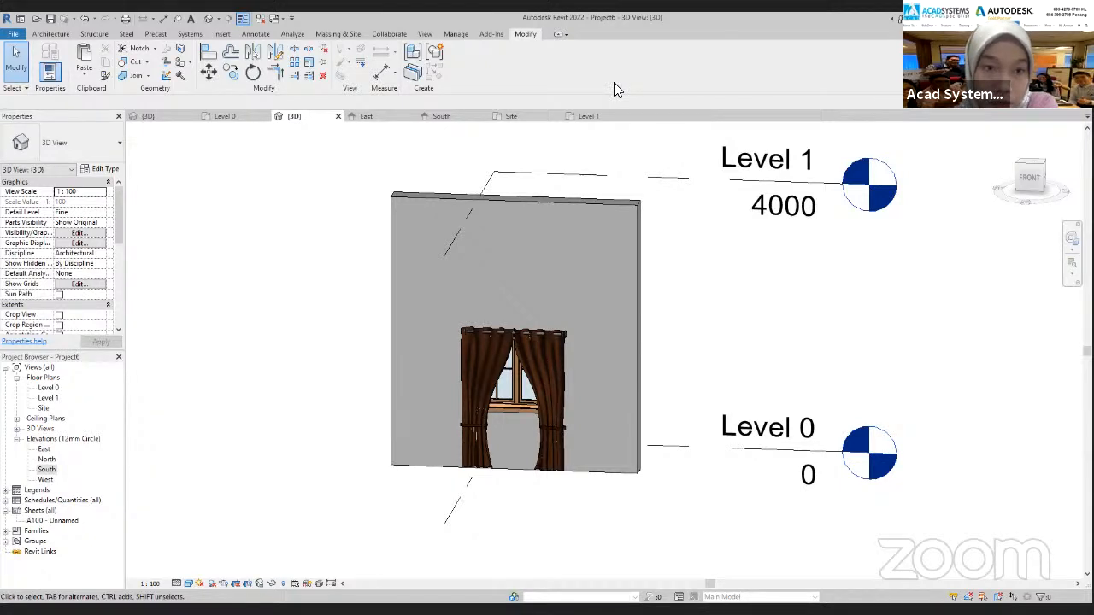
Switch to the browser and review the Acad Systems website's home page, promotions and upcoming online lessons
key("alt+Tab")
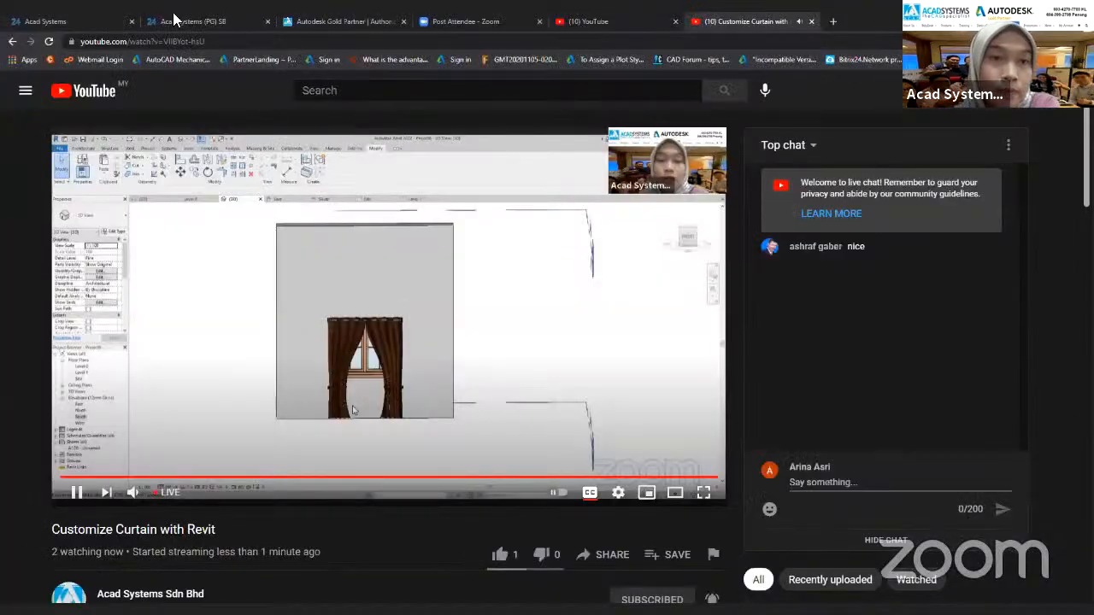
left_click(145, 496)
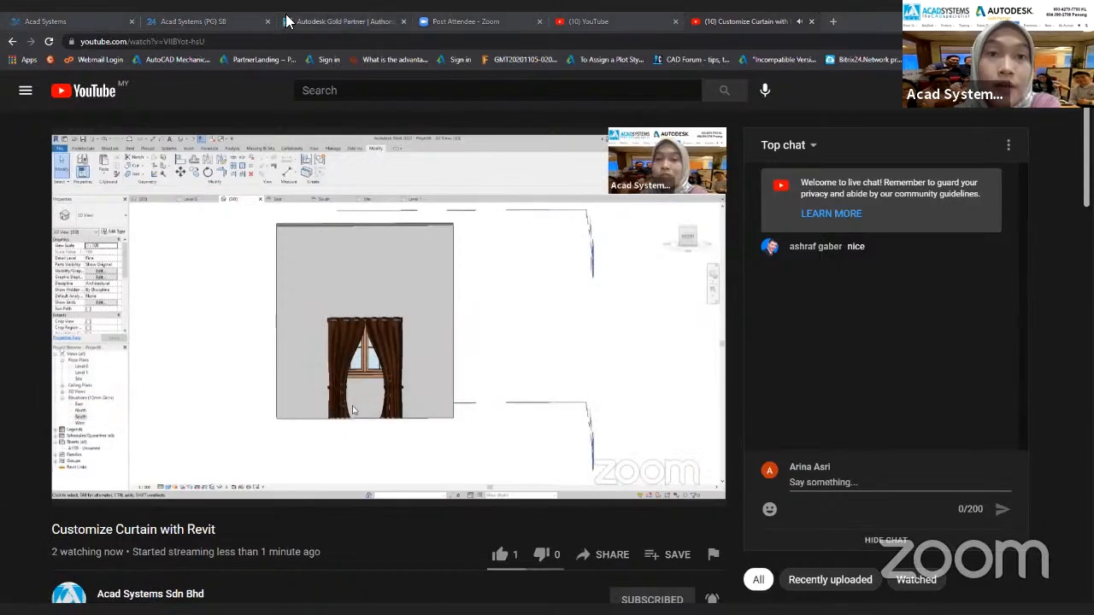
left_click(287, 21)
scroll(744, 279, "up", 8)
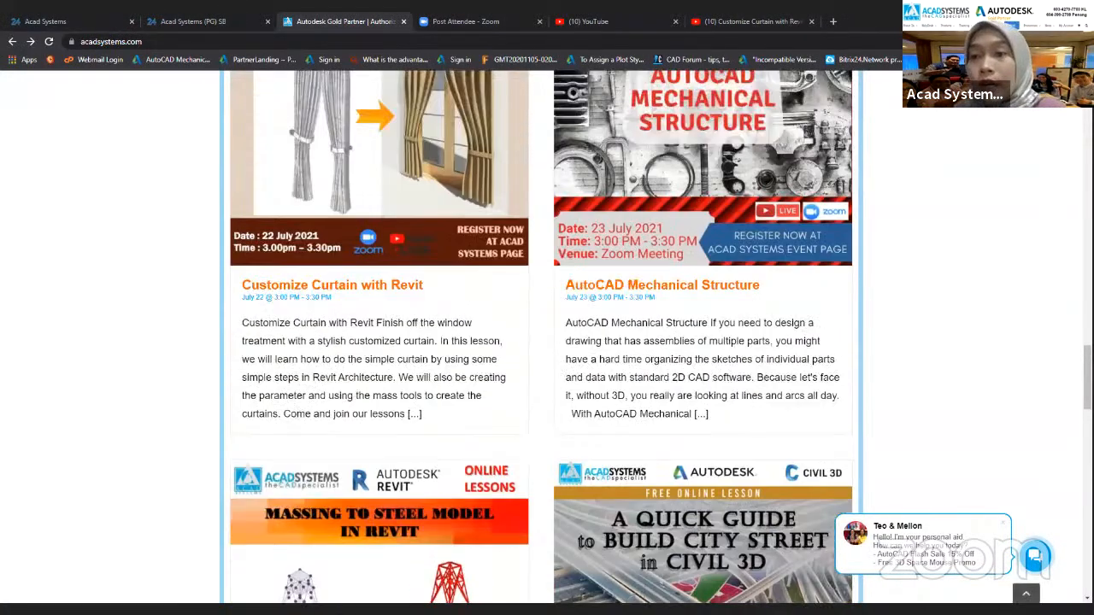
scroll(547, 341, "up", 15)
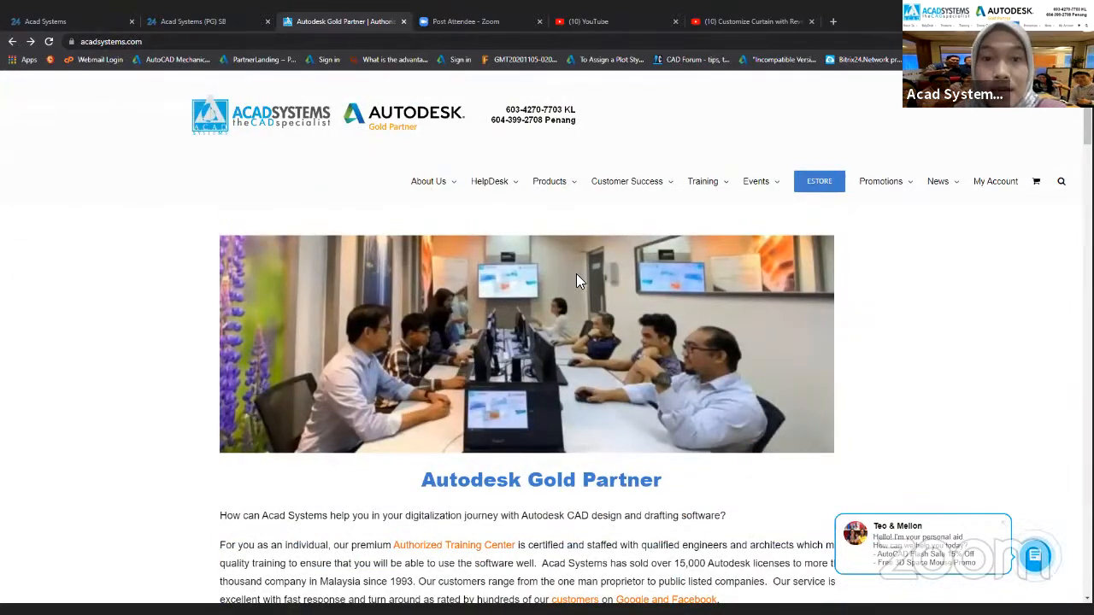
scroll(459, 330, "down", 14)
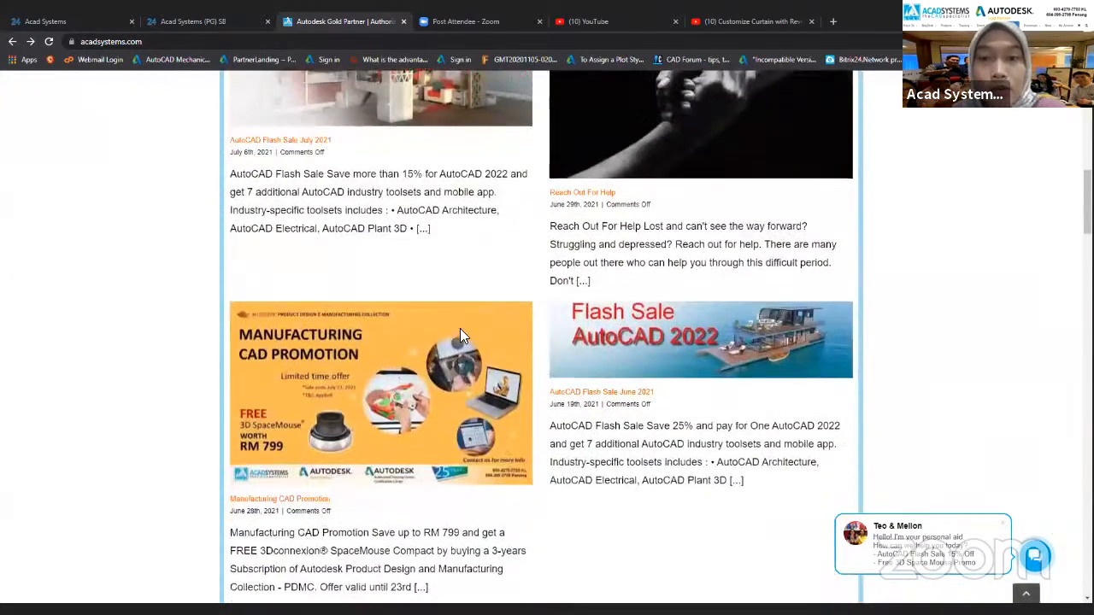
scroll(460, 332, "down", 10)
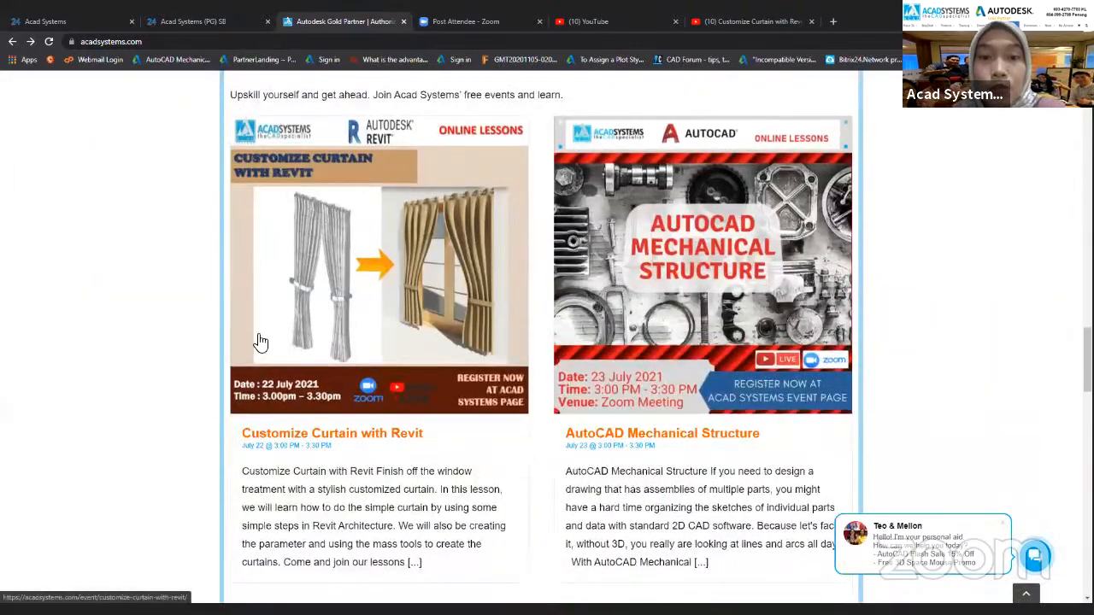
Open the AutoCAD Mechanical Structure lesson among the latest online lessons, review its event details, and return to the home page
scroll(535, 369, "up", 2)
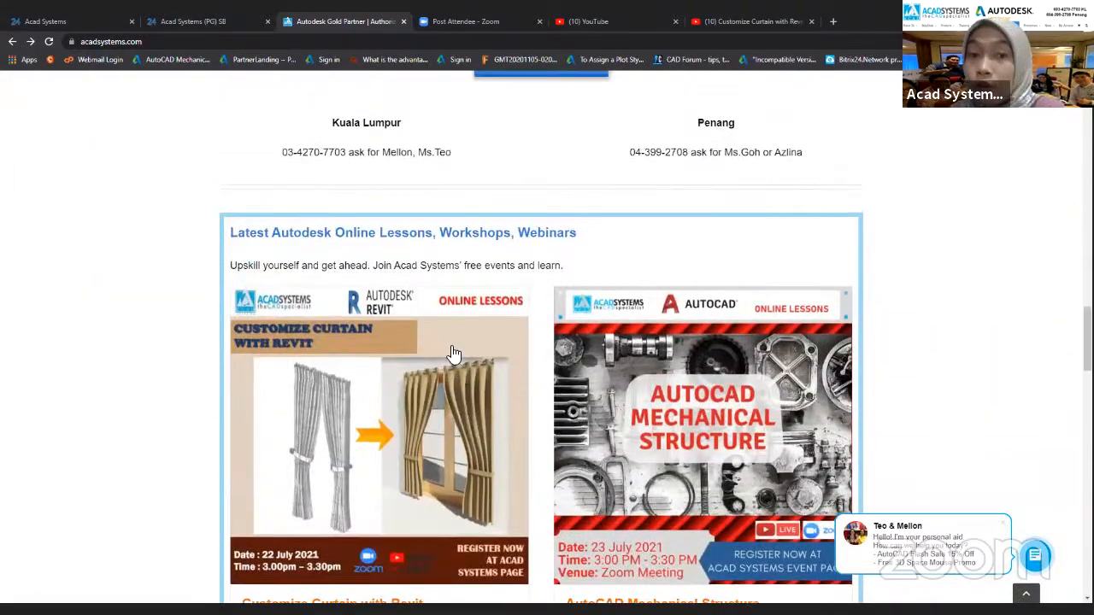
scroll(487, 459, "down", 3)
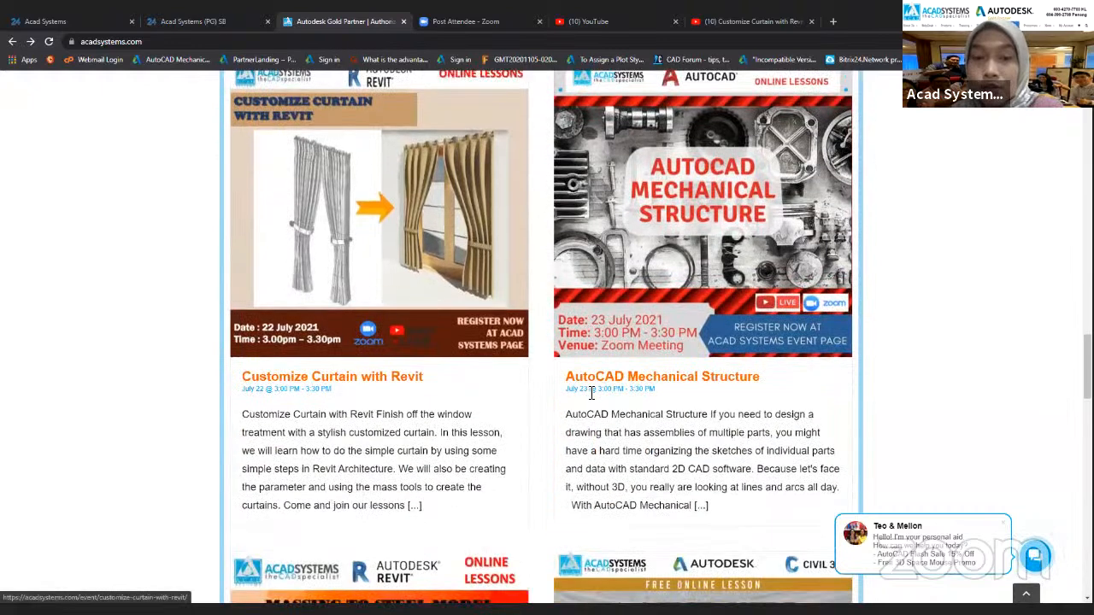
left_click(751, 382)
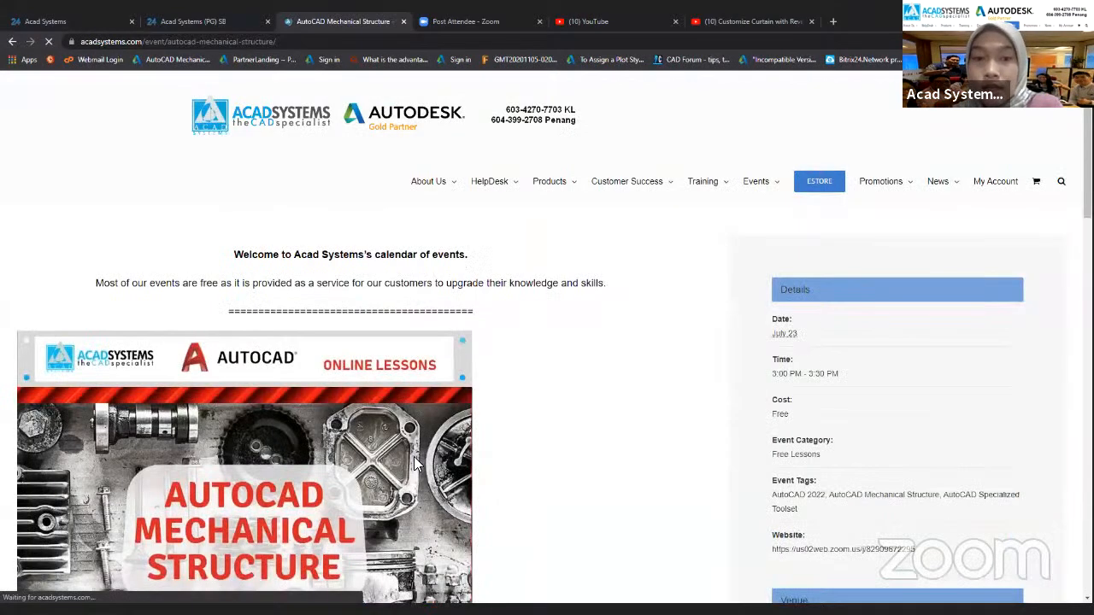
scroll(335, 464, "down", 3)
scroll(260, 290, "down", 3)
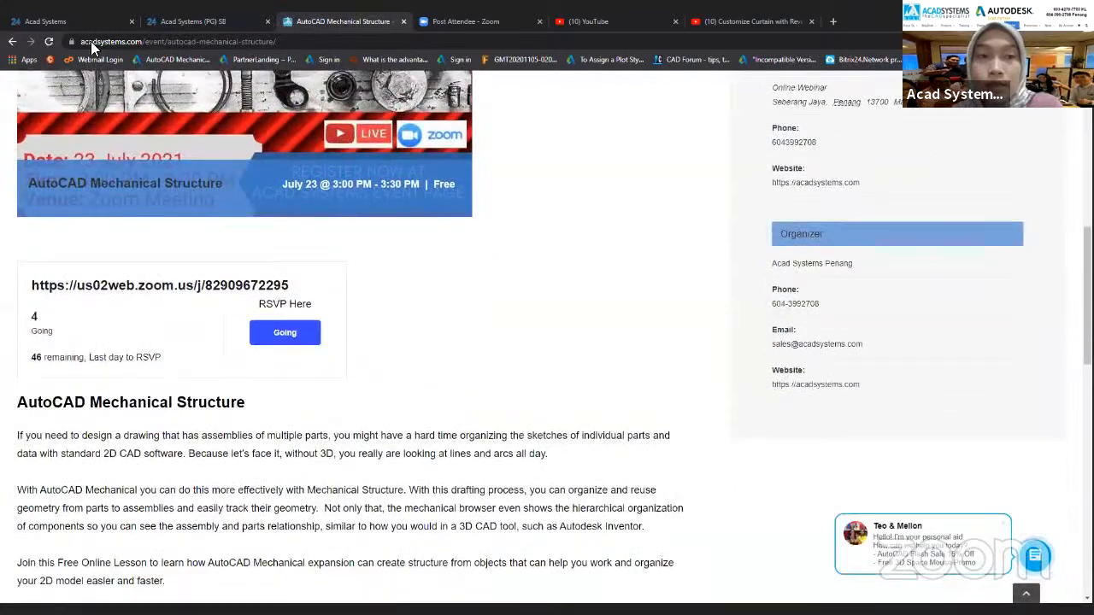
left_click(10, 42)
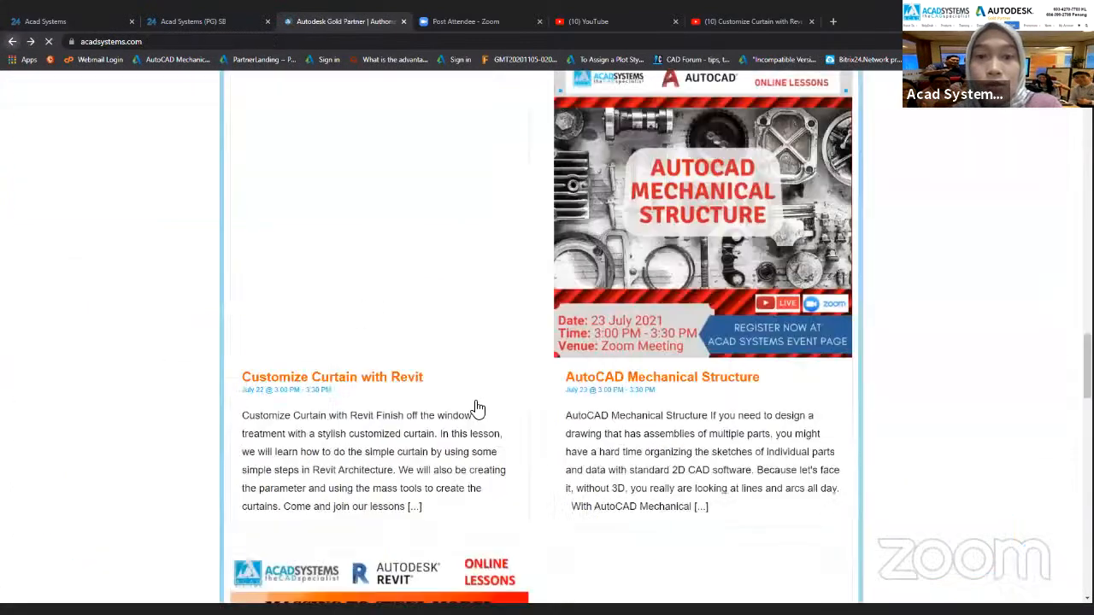
Browse the uploads and playlists on the Acad Systems YouTube channel linked in the site footer, and switch back to Revit's 3D view
scroll(482, 416, "down", 10)
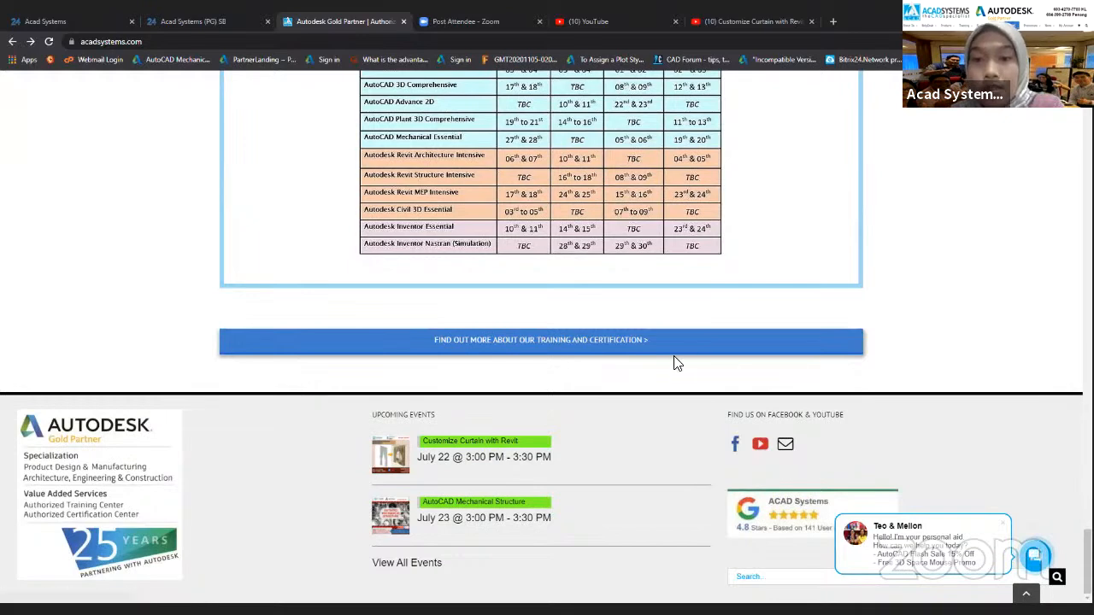
left_click(761, 446)
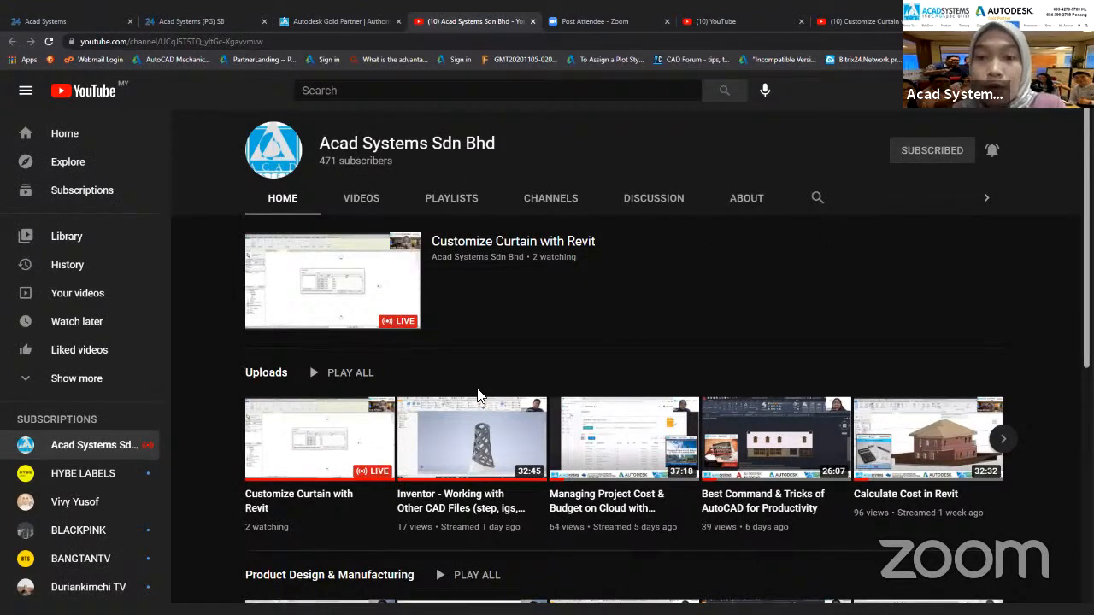
scroll(482, 395, "down", 4)
scroll(479, 394, "down", 1)
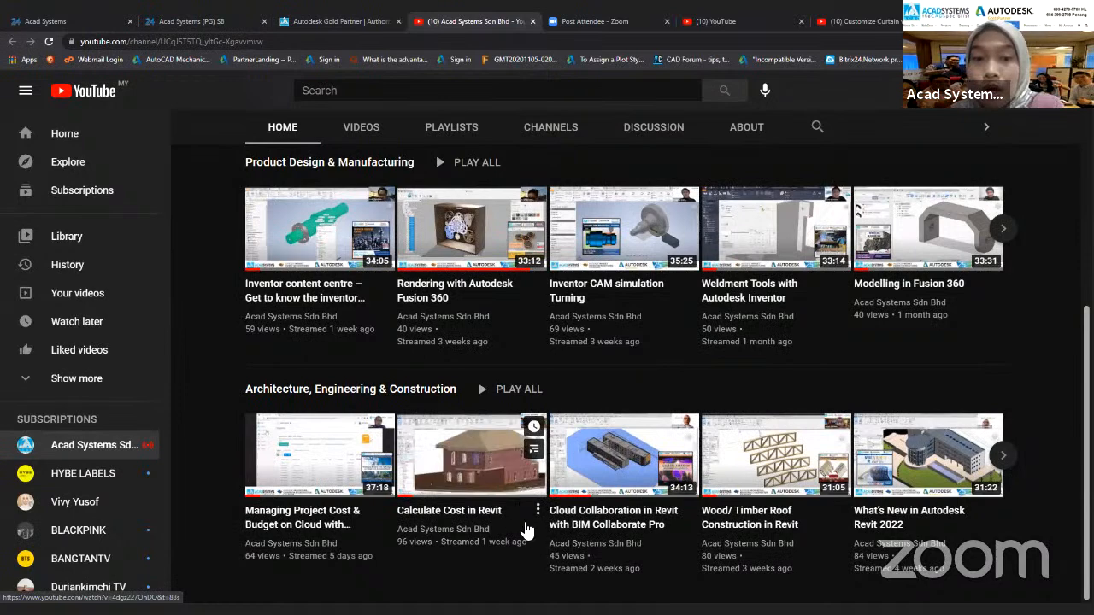
scroll(743, 595, "up", 3)
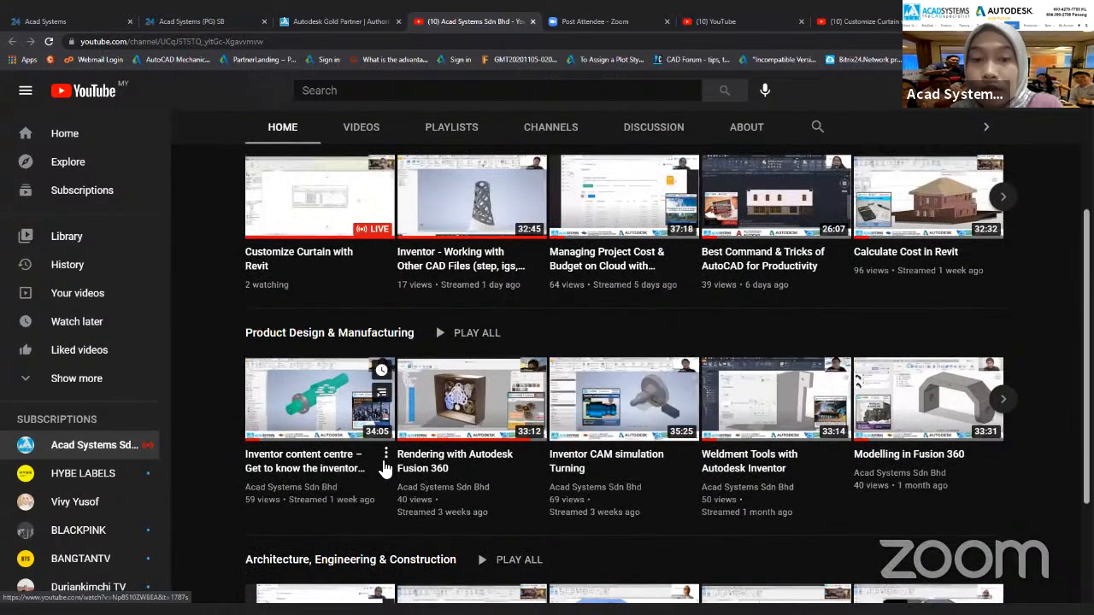
scroll(575, 503, "up", 3)
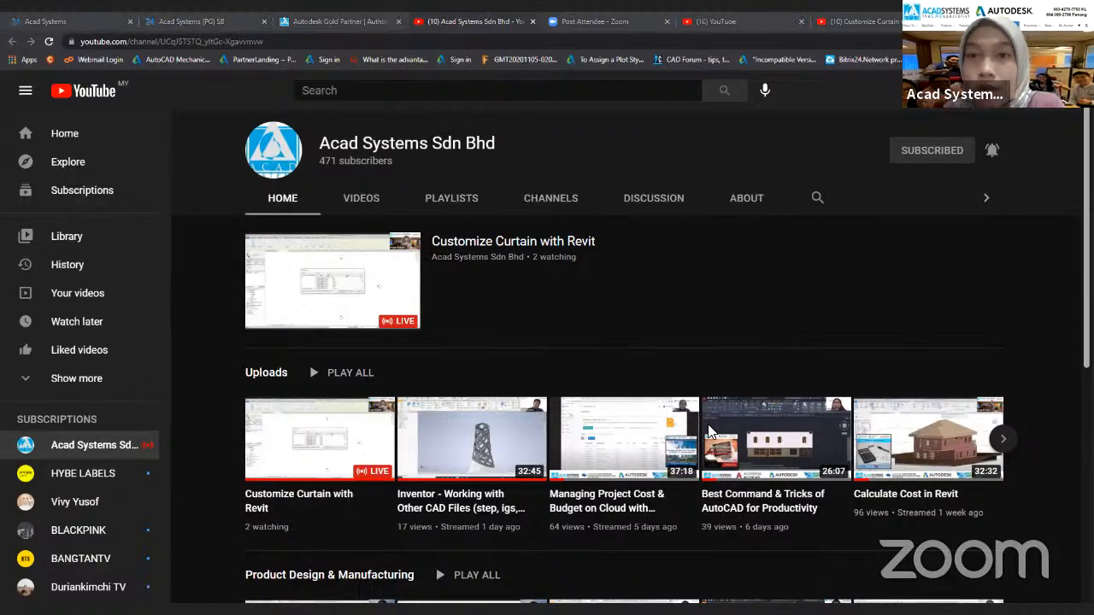
key("alt+Tab")
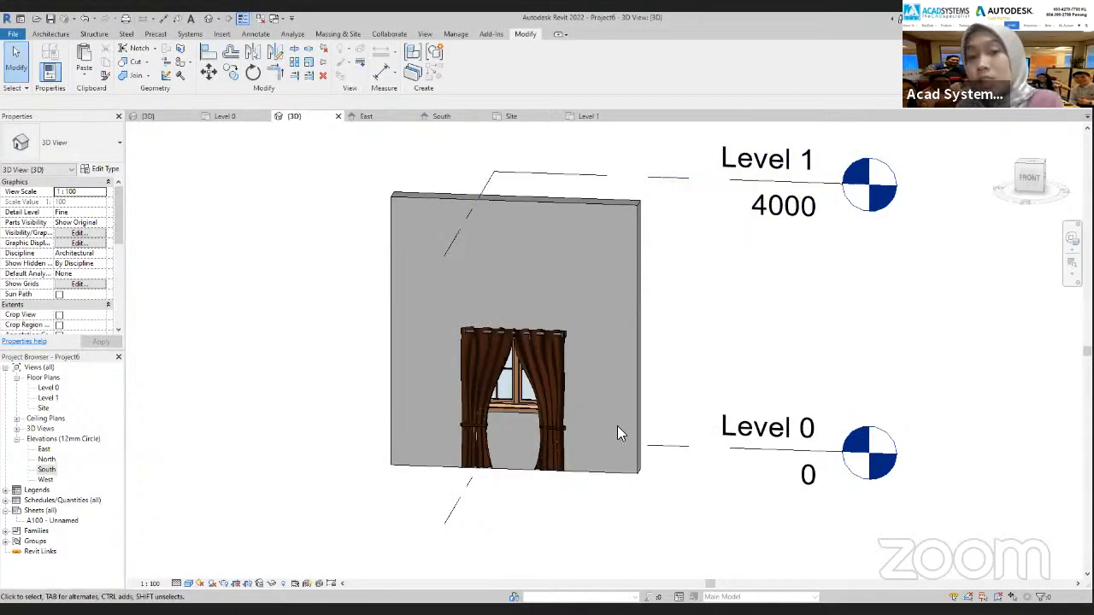